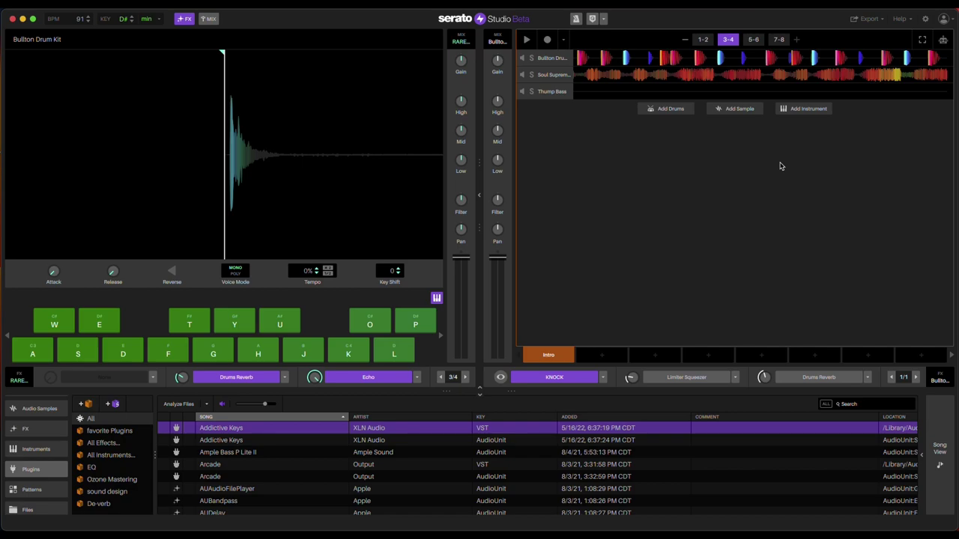
# Play bars 3-4 of the scene briefly and expand the Bullton Drum Kit track in the sequencer.
pyautogui.moveTo(775, 169); pyautogui.dragTo(695, 196)
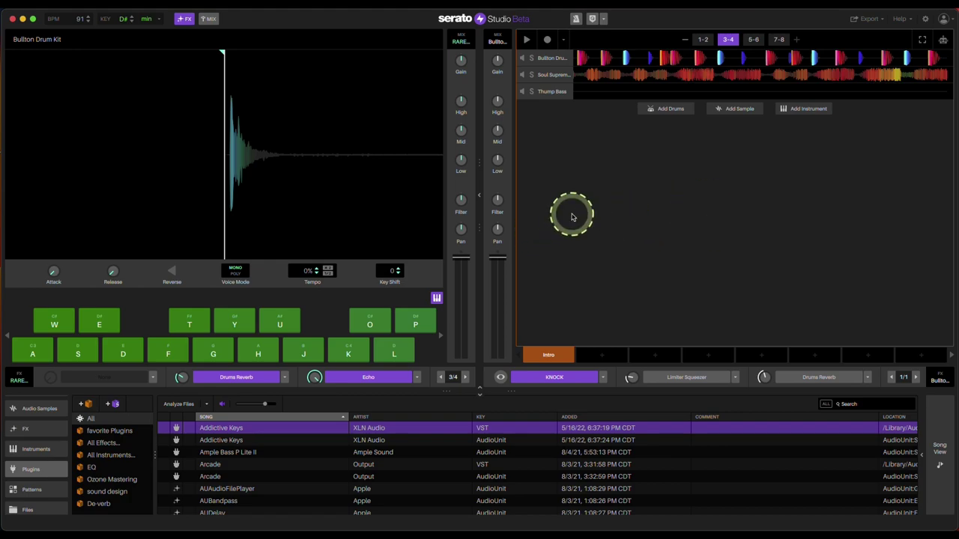
pyautogui.press('space')
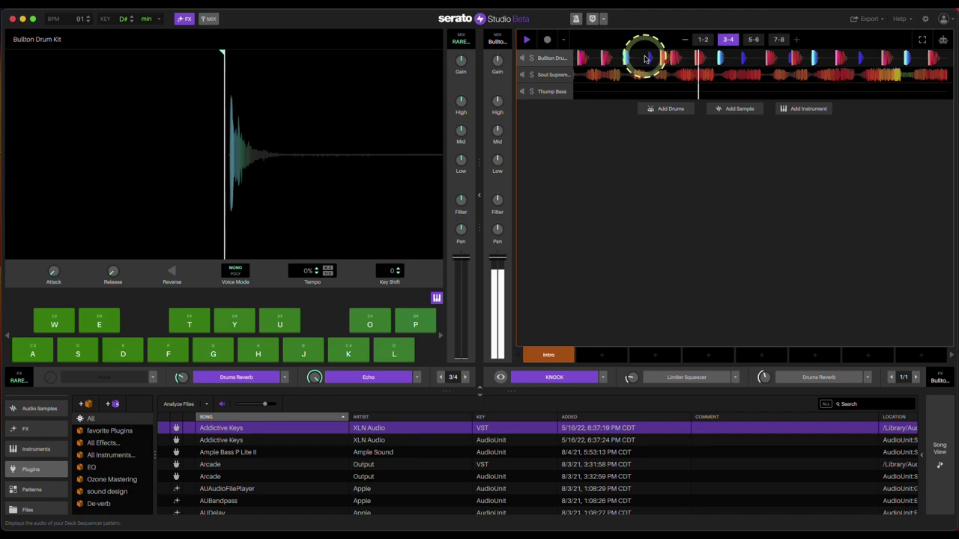
pyautogui.click(643, 56)
pyautogui.press('space')
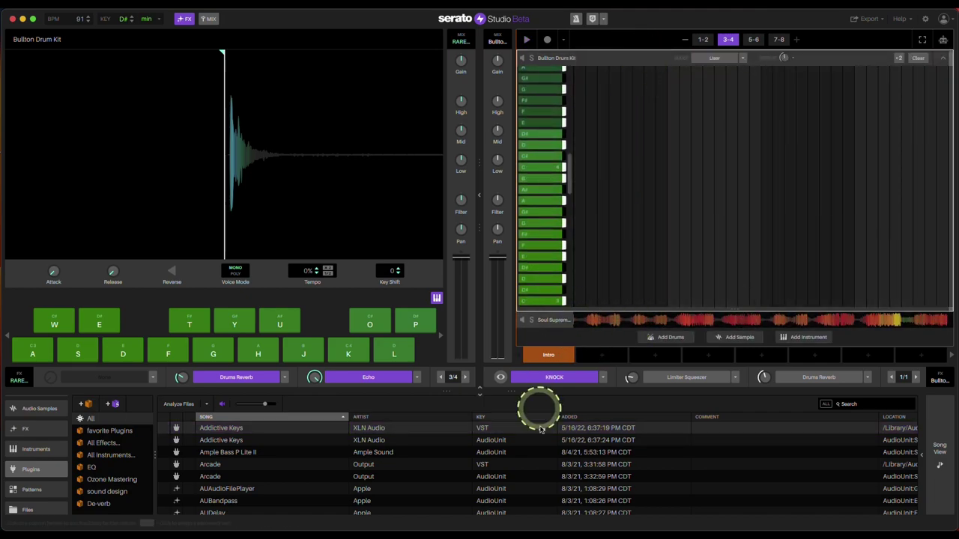
# Open the drum kit's KNOCK plugin window and play the soloed drums with the window moved clear of the pattern.
pyautogui.click(501, 377)
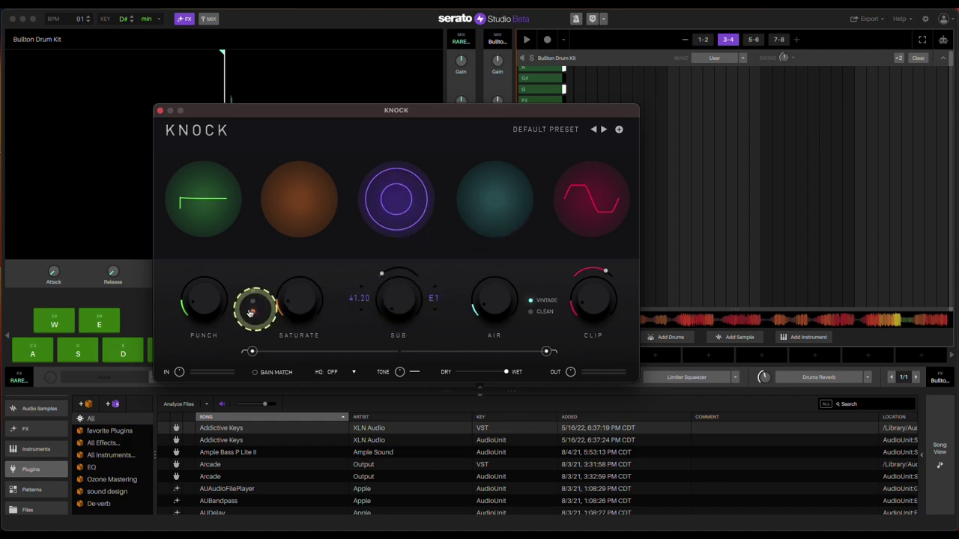
pyautogui.click(535, 64)
pyautogui.press('space')
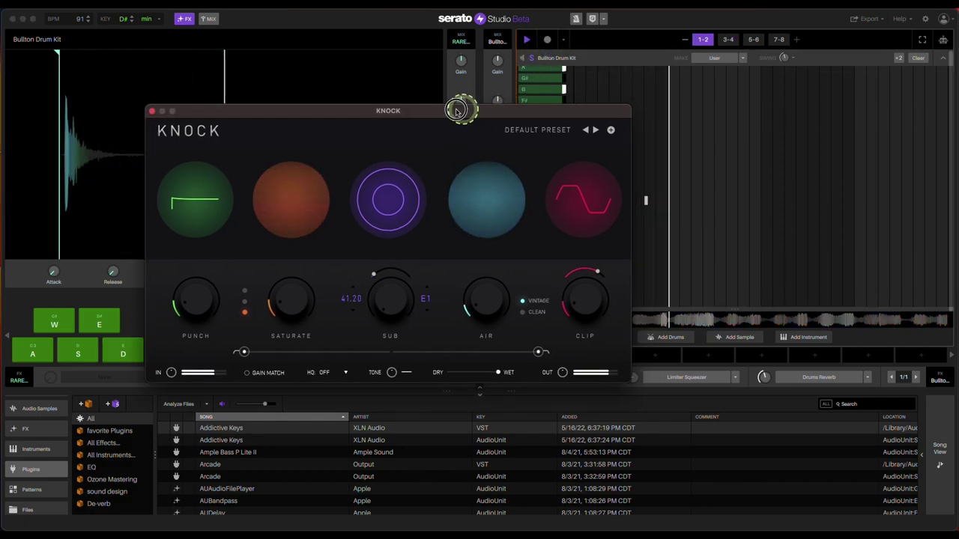
pyautogui.moveTo(468, 110); pyautogui.dragTo(377, 83)
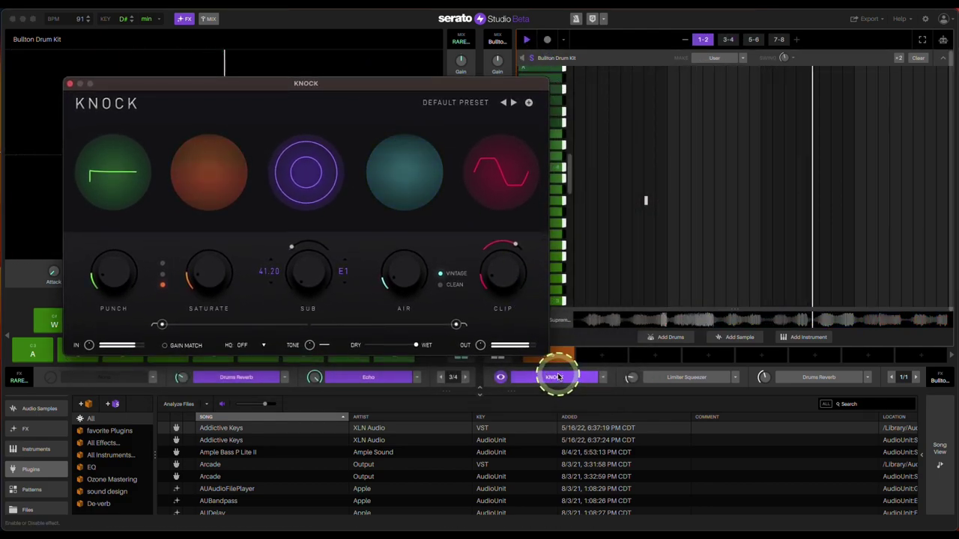
# Compare the drum kit with KNOCK bypassed and enabled during playback, and stop the playback.
pyautogui.click(558, 378)
pyautogui.click(559, 377)
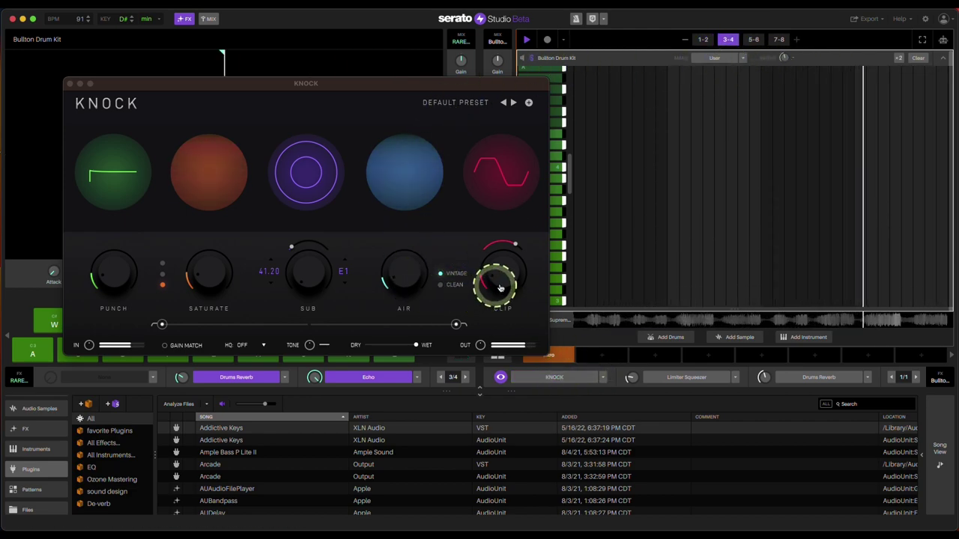
pyautogui.click(574, 379)
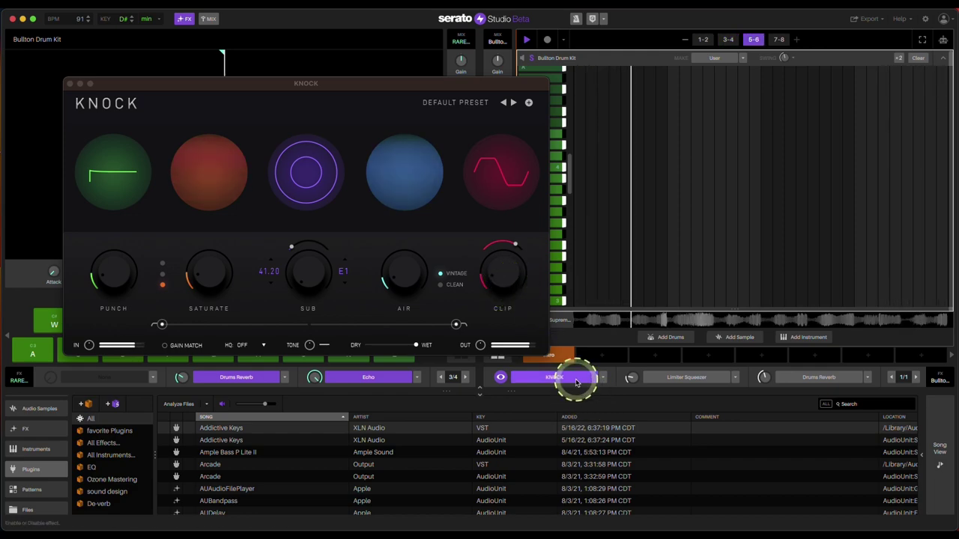
pyautogui.click(502, 340)
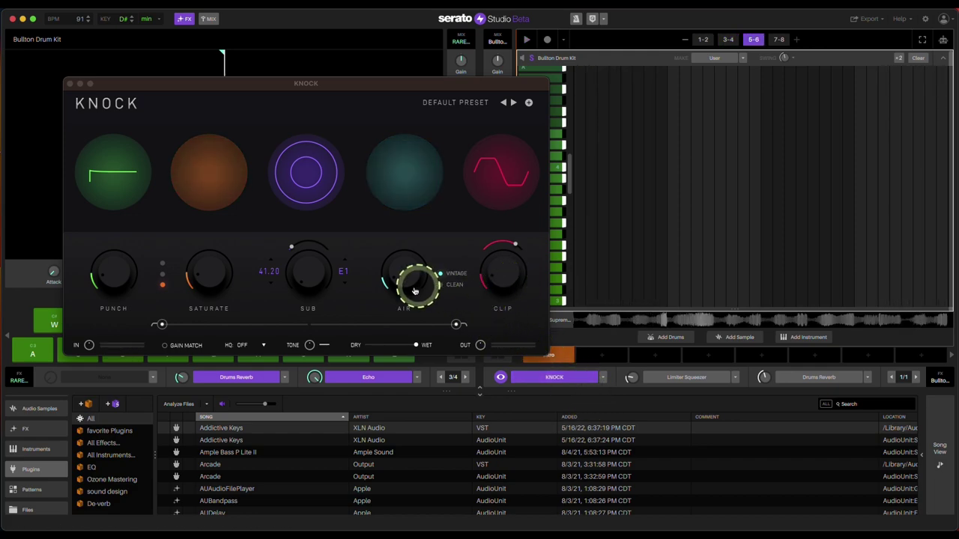
pyautogui.press('space')
# Try out KNOCK's knobs on the drums during playback, lowering Saturate and raising Punch fully before turning it back down.
pyautogui.moveTo(411, 284)
pyautogui.mouseDown()
pyautogui.moveTo(403, 174)
pyautogui.moveTo(405, 274)
pyautogui.mouseUp()
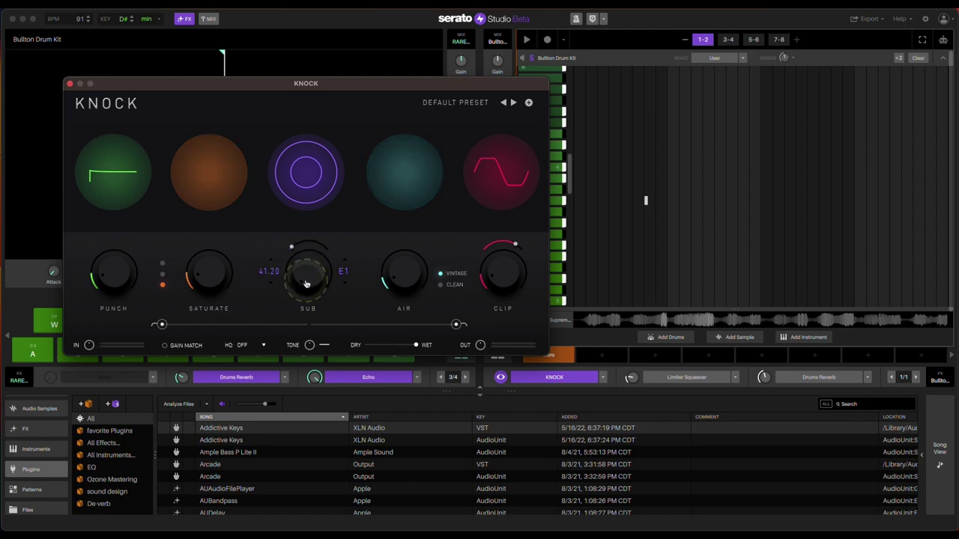
pyautogui.moveTo(305, 284); pyautogui.dragTo(313, 304)
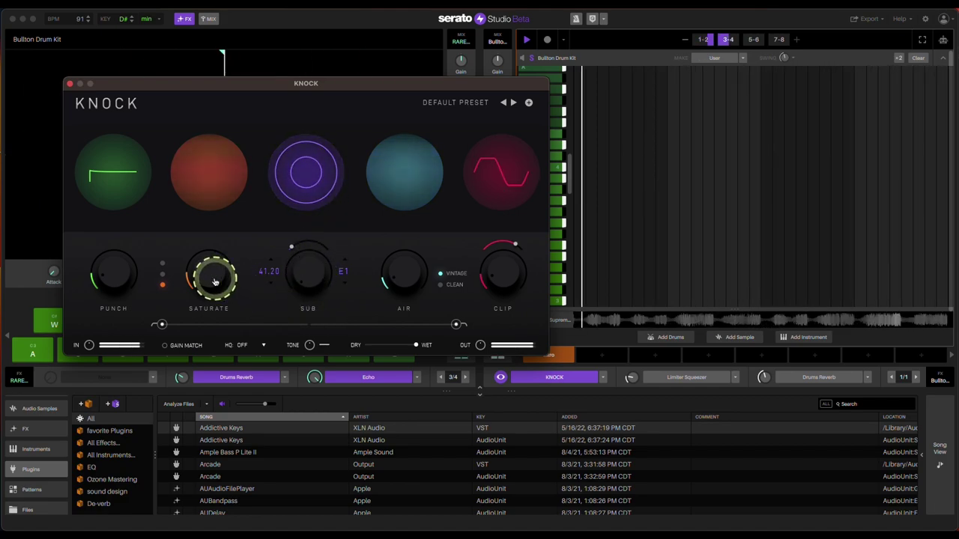
pyautogui.moveTo(211, 277); pyautogui.dragTo(242, 322)
pyautogui.moveTo(100, 278); pyautogui.dragTo(138, 201)
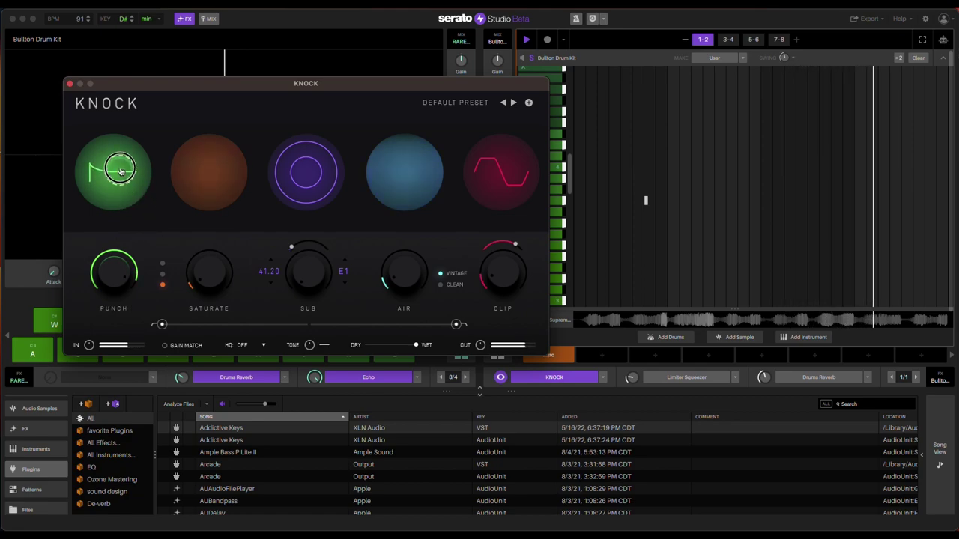
pyautogui.moveTo(121, 169); pyautogui.dragTo(115, 180)
pyautogui.moveTo(118, 274); pyautogui.dragTo(136, 355)
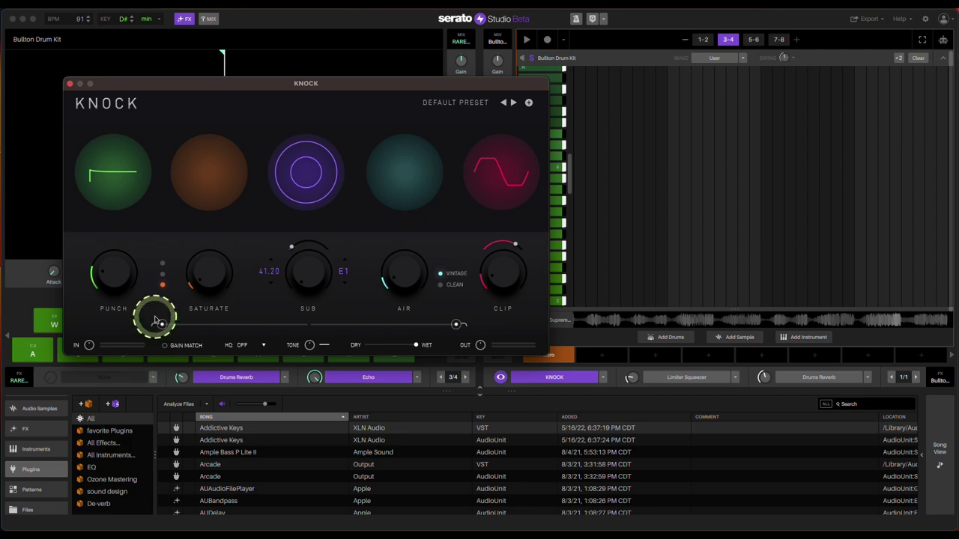
# Close the KNOCK window and set the drum kit's first effect slot to None.
pyautogui.click(69, 84)
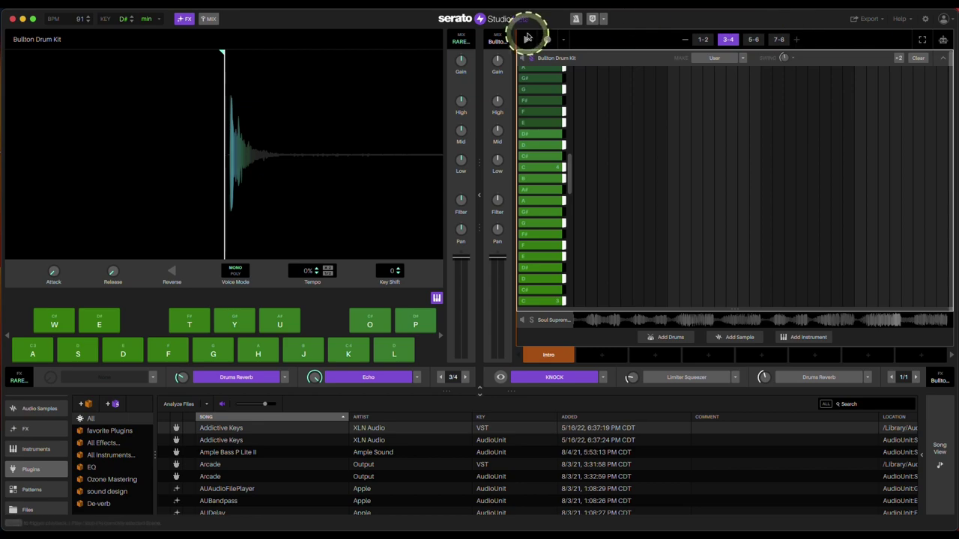
pyautogui.click(942, 58)
pyautogui.click(629, 65)
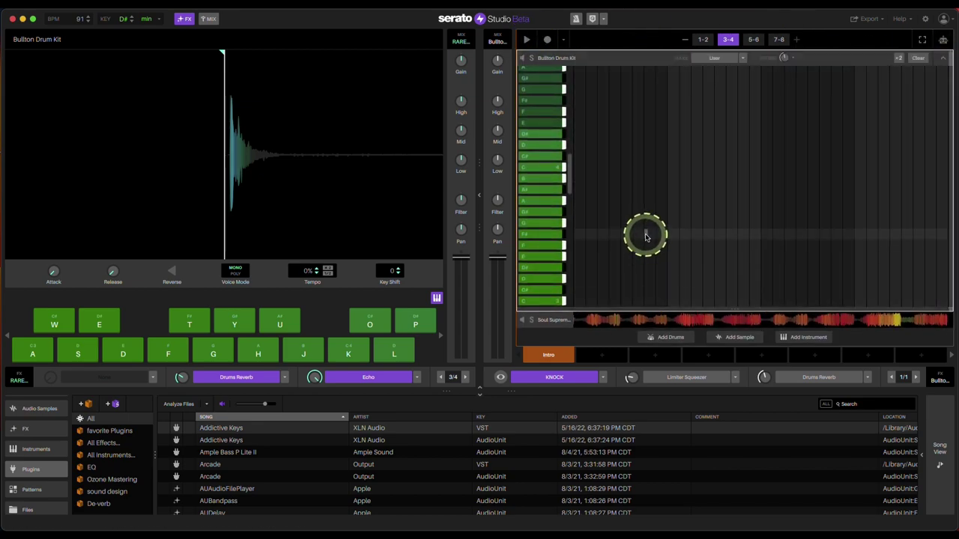
pyautogui.click(603, 378)
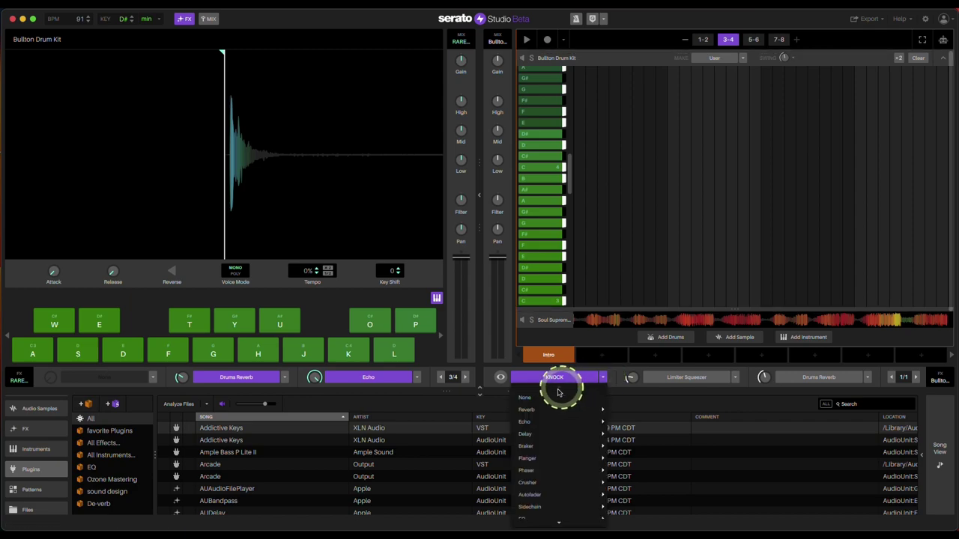
pyautogui.click(546, 394)
# Show all plugins in the library and examine the entries marked with warning symbols, such as the UAD plugins.
pyautogui.scroll(2, 45, 445)
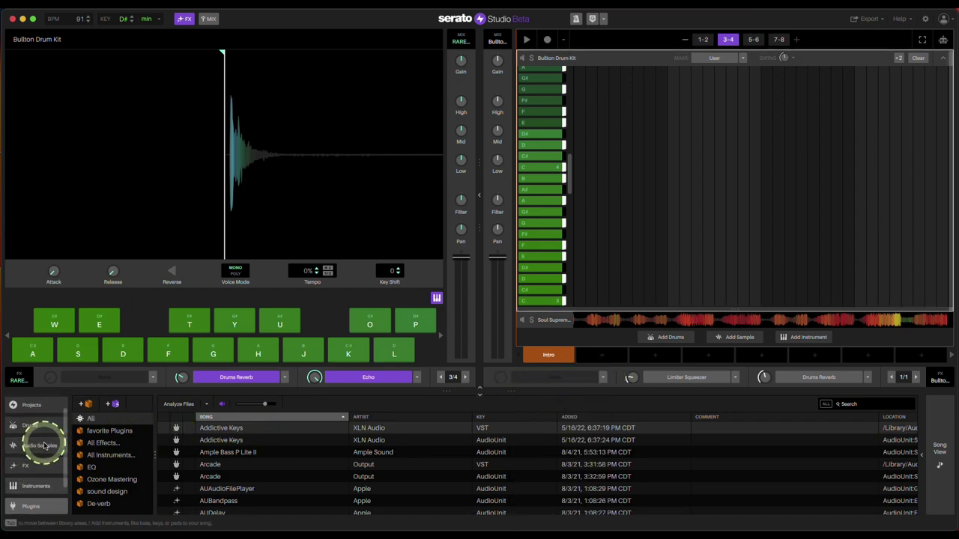
pyautogui.scroll(1, 45, 449)
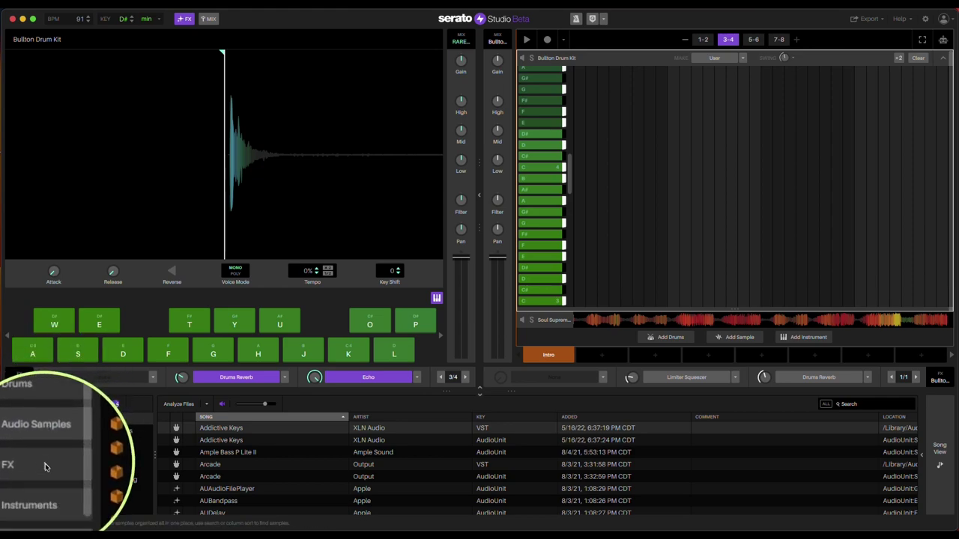
pyautogui.click(18, 483)
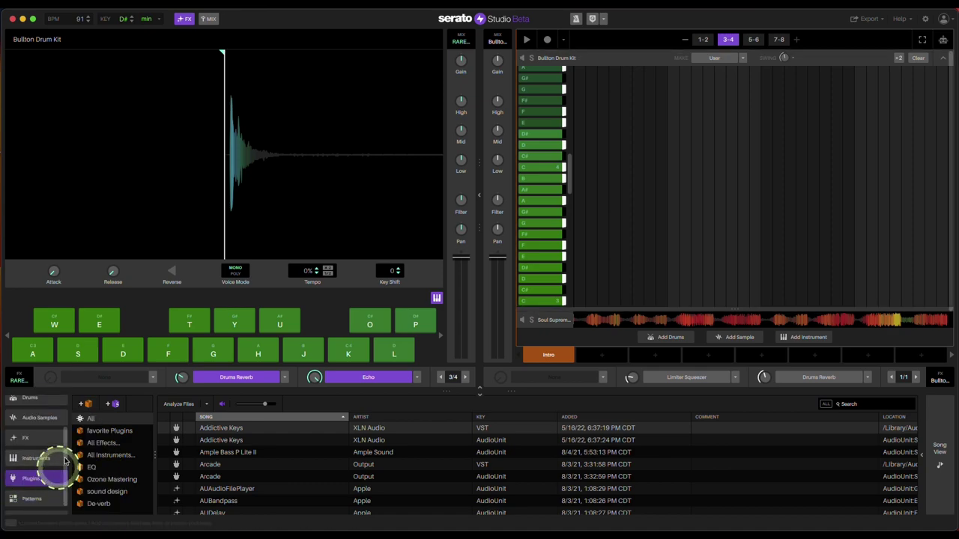
pyautogui.click(93, 418)
pyautogui.scroll(-20, 218, 442)
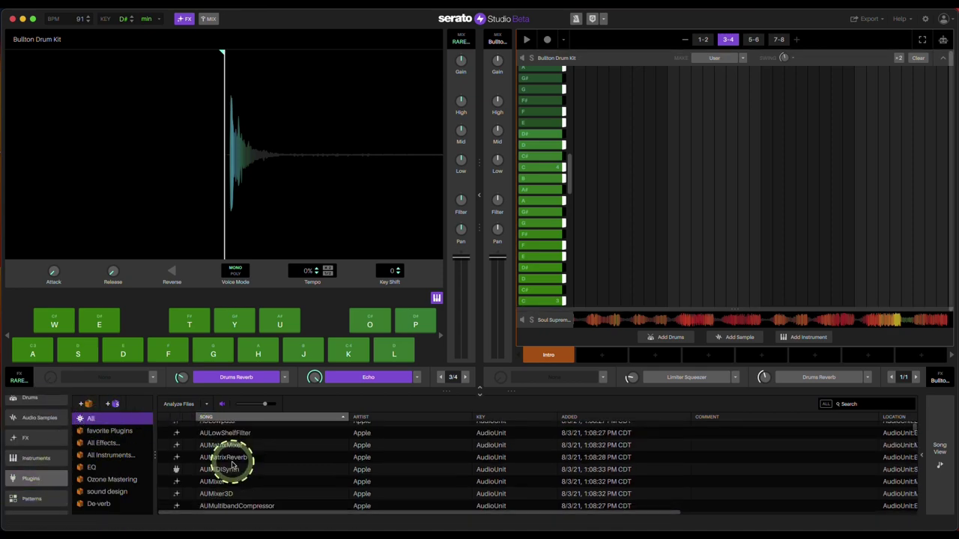
pyautogui.scroll(-20, 233, 465)
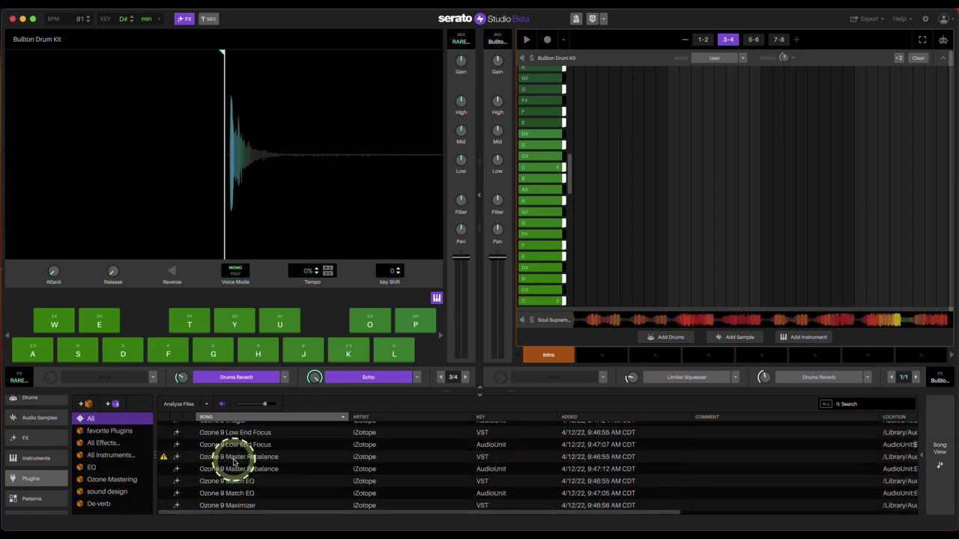
pyautogui.scroll(-15, 237, 463)
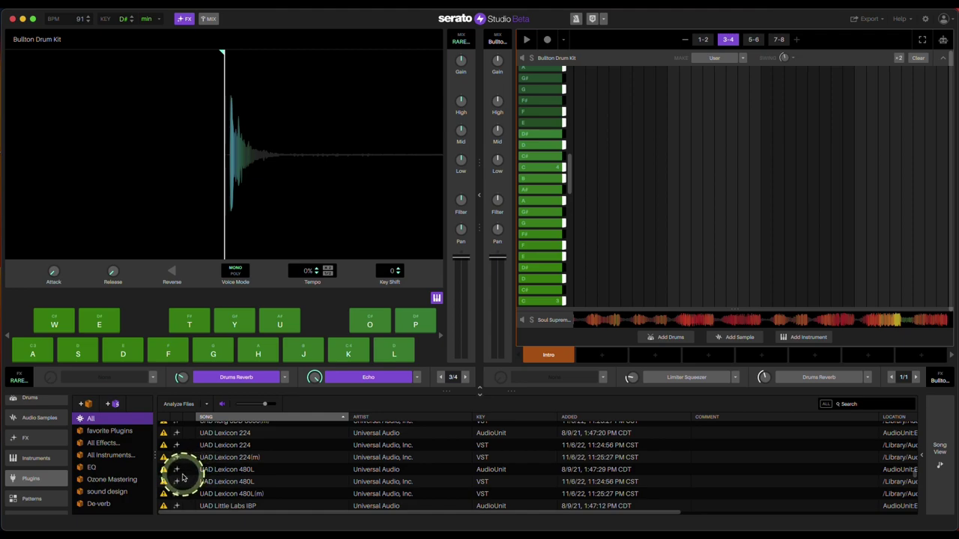
pyautogui.moveTo(162, 465)
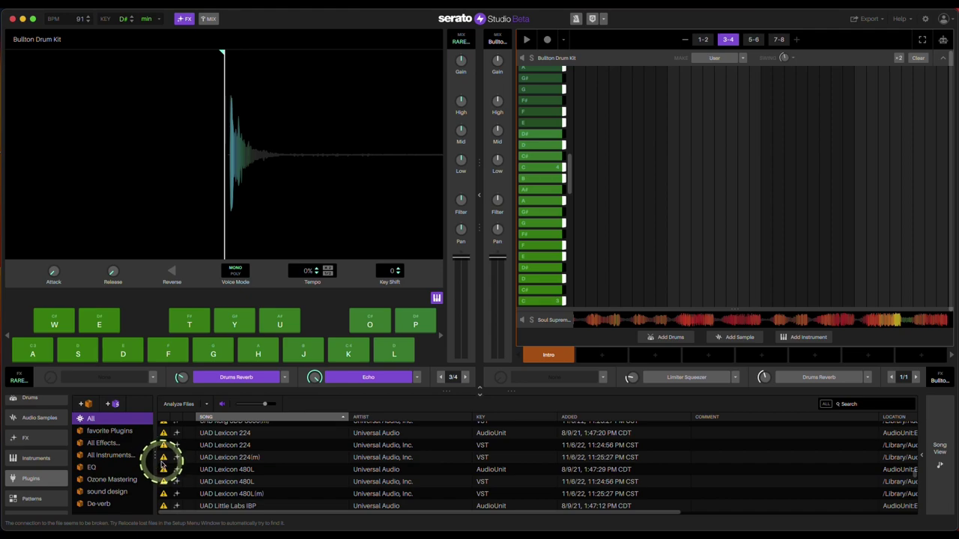
pyautogui.scroll(-2, 225, 461)
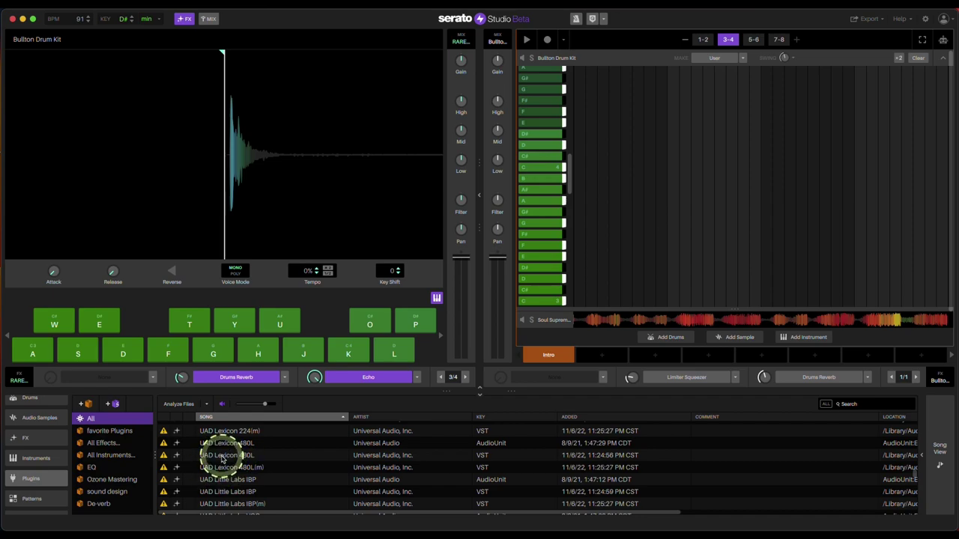
pyautogui.scroll(-15, 222, 458)
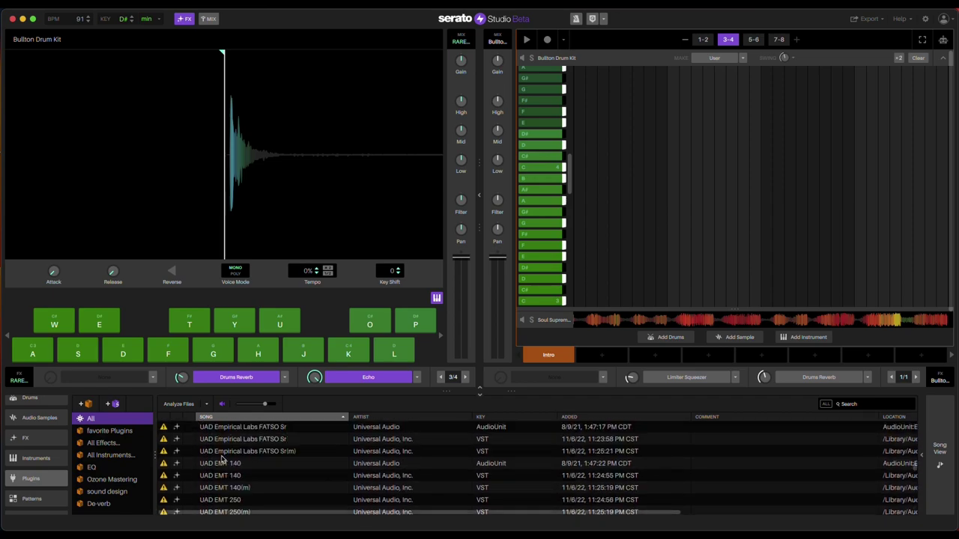
# Sort the plugin list by its status column and look through the flagged UAD entries.
pyautogui.click(168, 417)
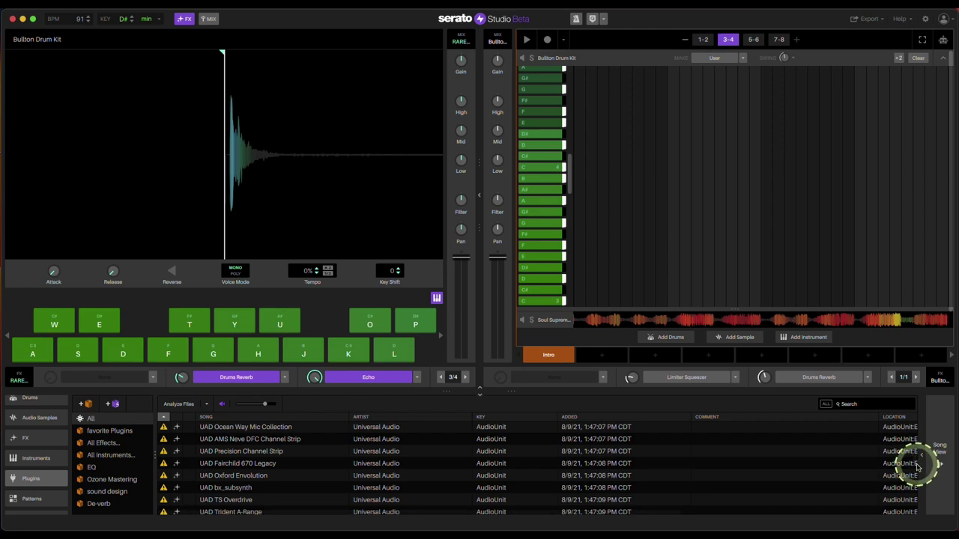
pyautogui.click(911, 418)
pyautogui.scroll(-5, 913, 429)
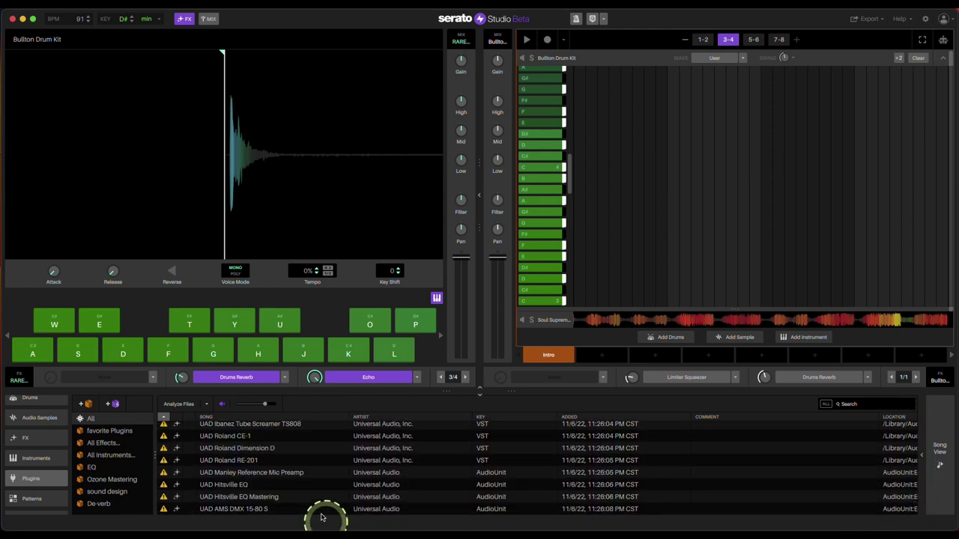
pyautogui.scroll(-10, 265, 507)
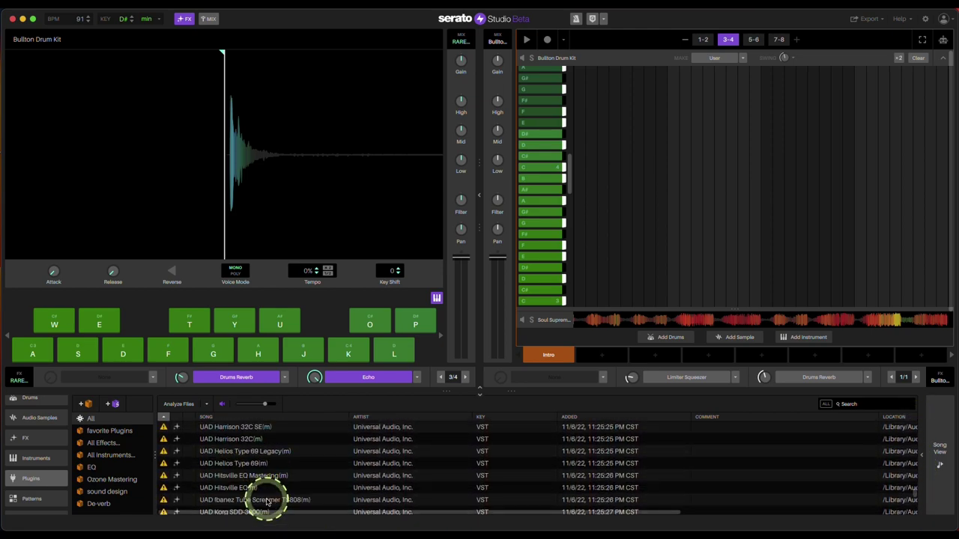
pyautogui.scroll(-10, 268, 501)
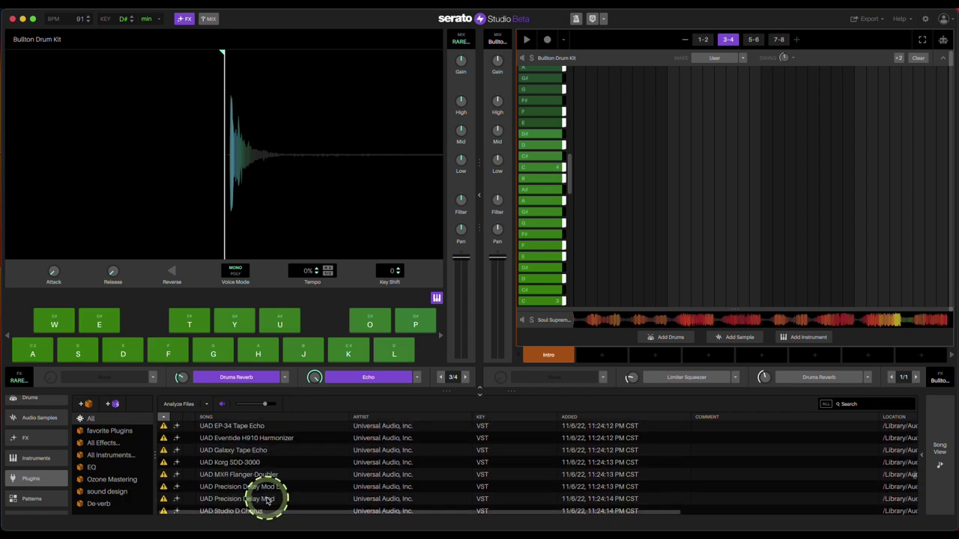
pyautogui.scroll(10, 267, 499)
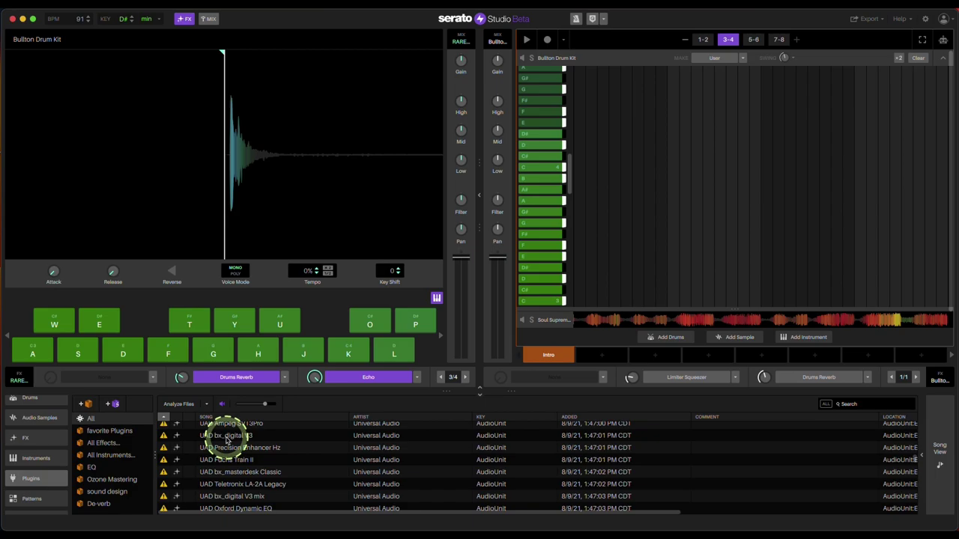
# Select the flagged plugins in the library as one continuous range, from the UAD entries up to SPL Free Ranger.
pyautogui.keyDown('shift'); pyautogui.click(227, 437); pyautogui.keyUp('shift')
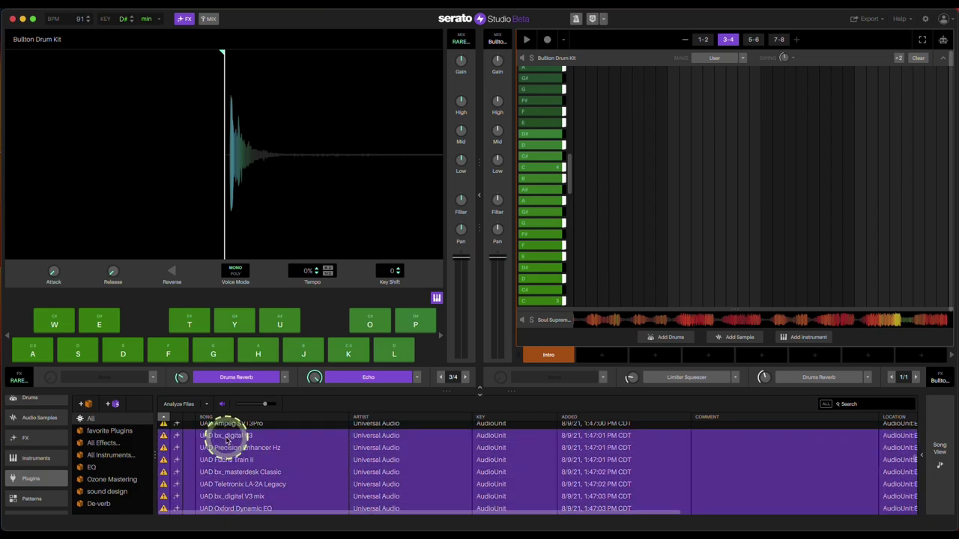
pyautogui.scroll(3, 227, 441)
pyautogui.scroll(5, 227, 442)
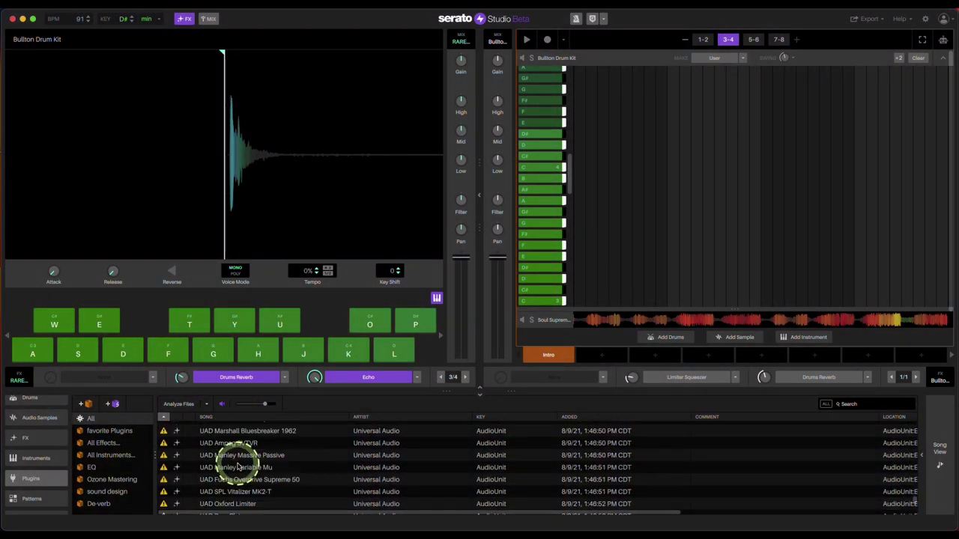
pyautogui.scroll(-3, 237, 466)
pyautogui.scroll(4, 237, 466)
pyautogui.scroll(1, 234, 466)
pyautogui.keyDown('shift'); pyautogui.click(225, 455); pyautogui.keyUp('shift')
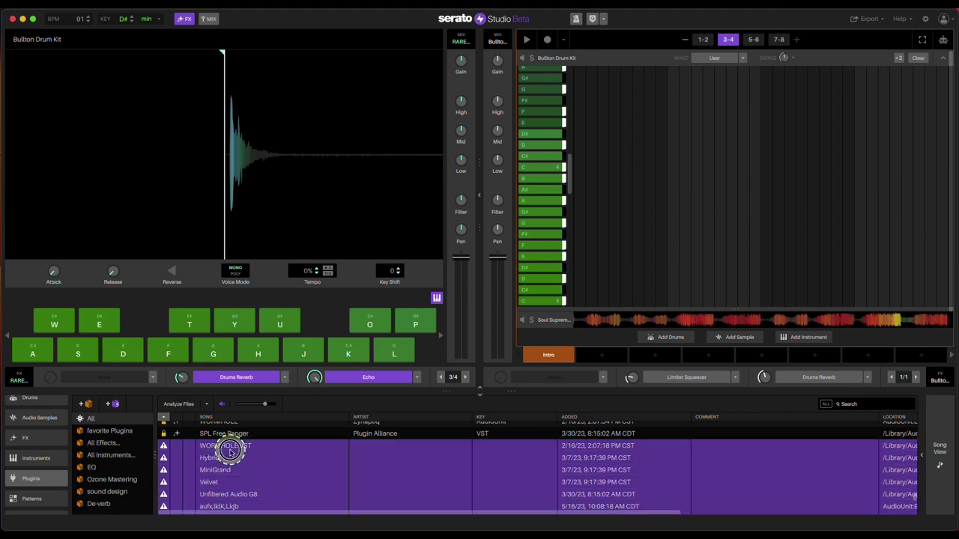
pyautogui.scroll(3, 225, 455)
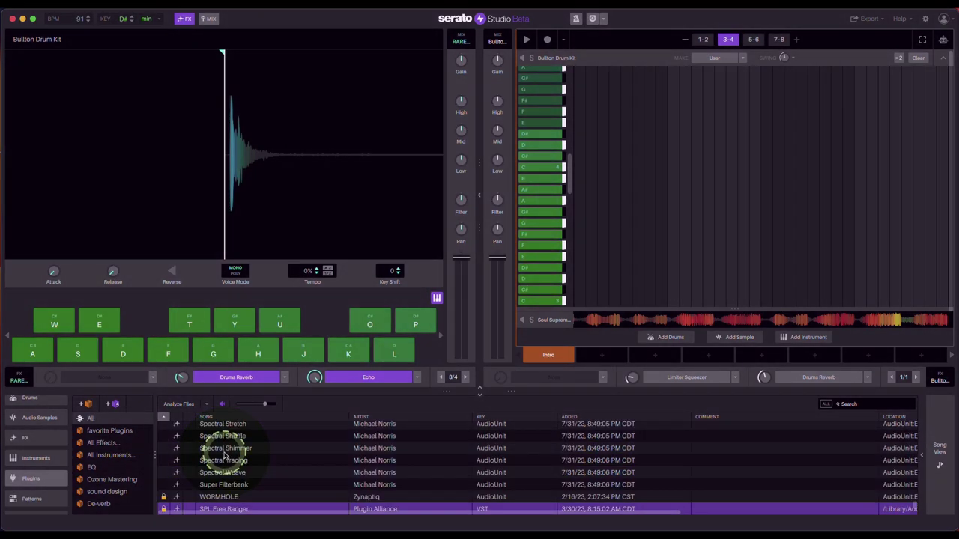
# Create a trial plugin crate holding AUGraphicEQ and delete that crate again.
pyautogui.scroll(10, 259, 462)
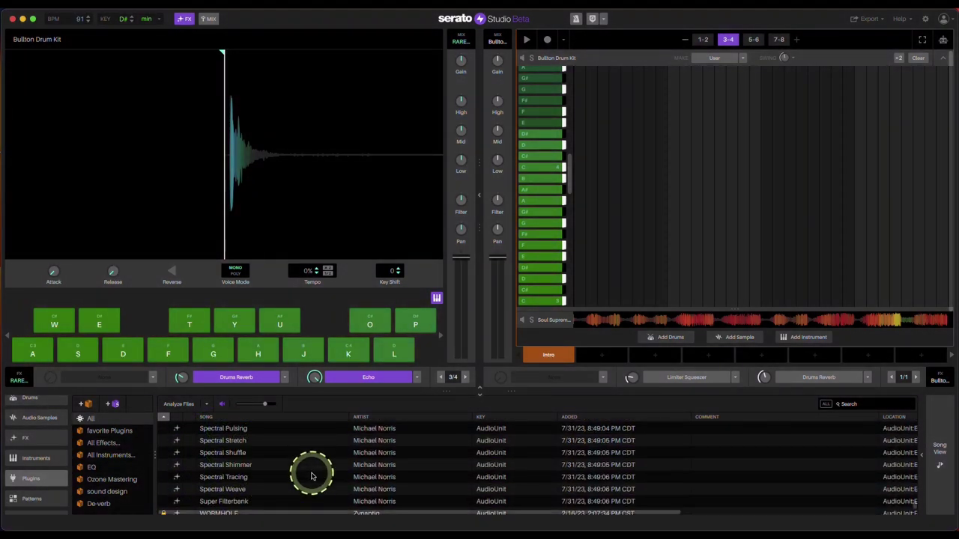
pyautogui.scroll(10, 316, 470)
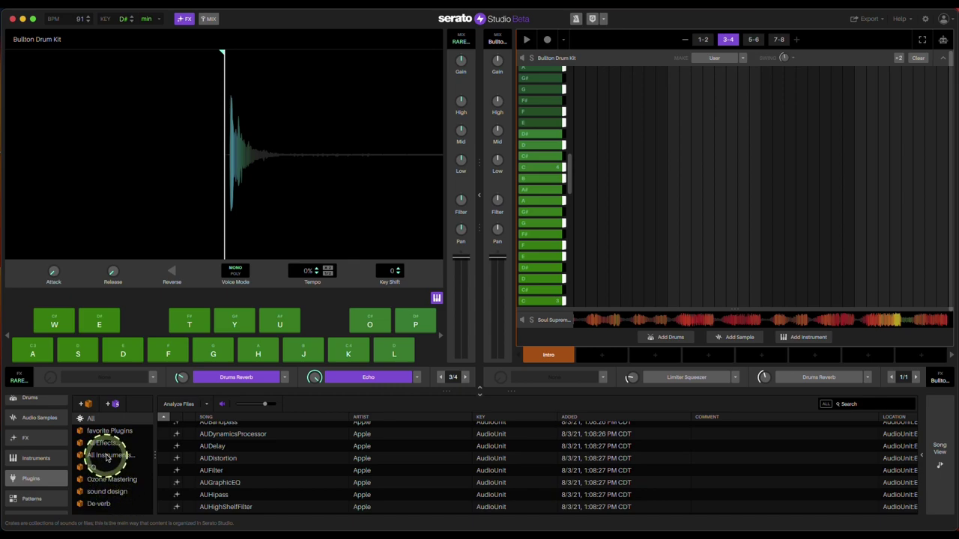
pyautogui.click(92, 418)
pyautogui.scroll(-1, 111, 478)
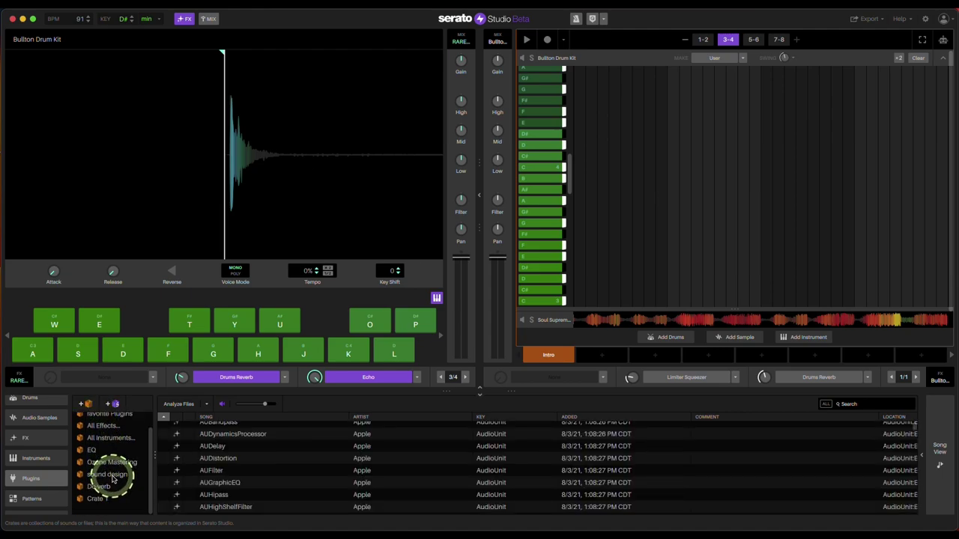
pyautogui.click(185, 483)
pyautogui.moveTo(185, 484); pyautogui.dragTo(107, 502)
pyautogui.click(103, 499)
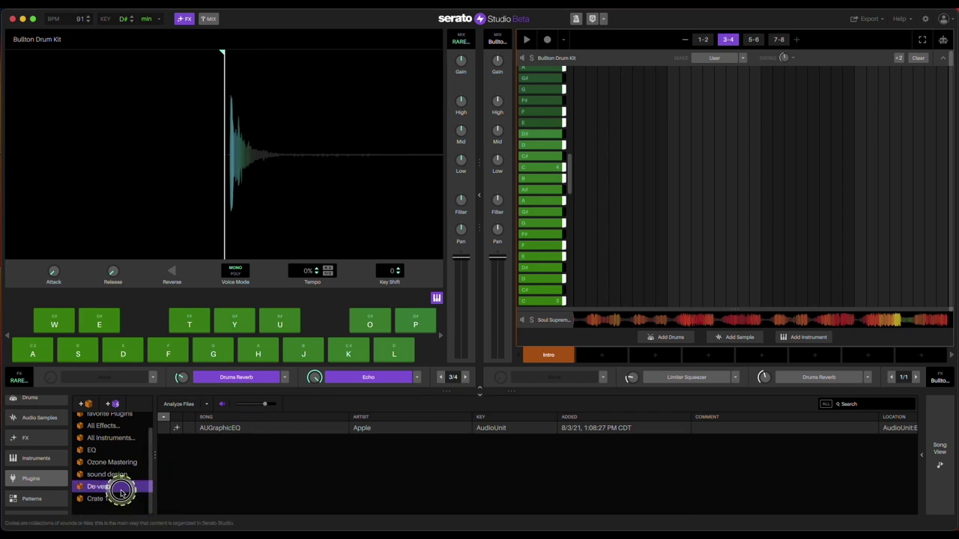
pyautogui.press('BackSpace')
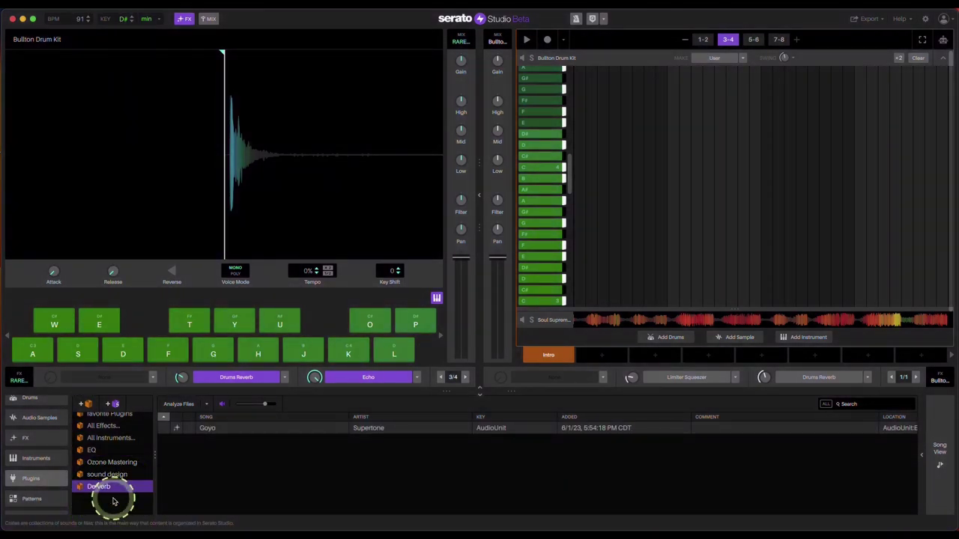
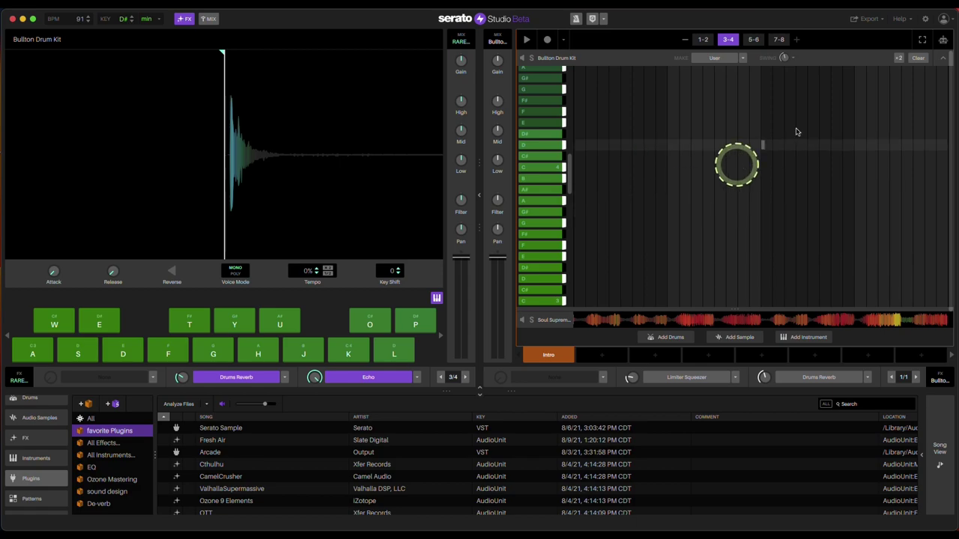
# Add Serato Sample from the favorite Plugins crate as a new instrument deck and close its plugin window.
pyautogui.click(945, 60)
pyautogui.click(212, 428)
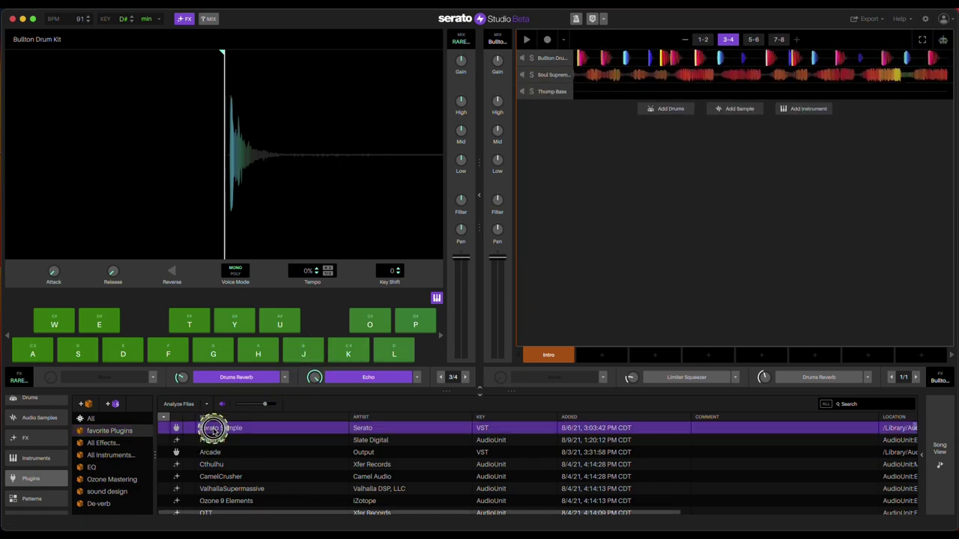
pyautogui.moveTo(213, 431); pyautogui.dragTo(557, 240)
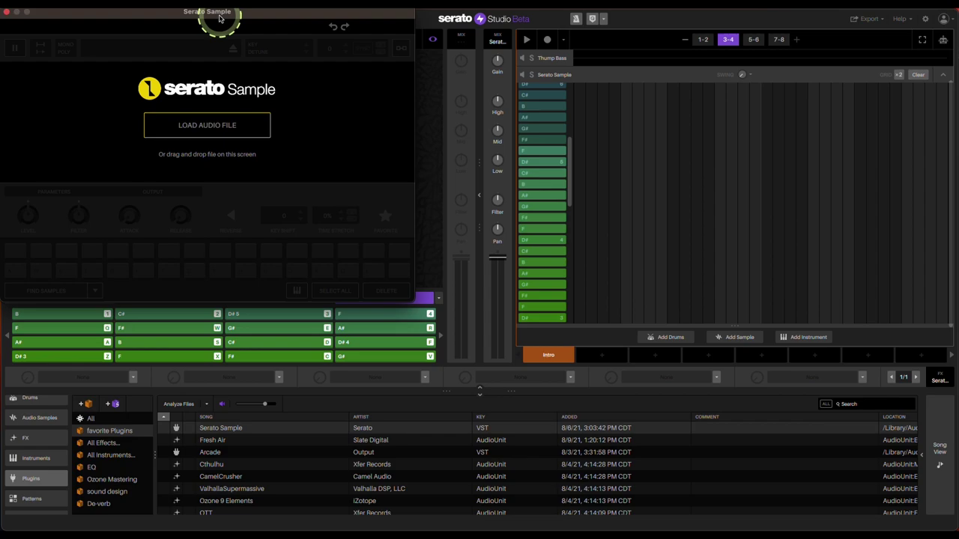
pyautogui.moveTo(232, 10); pyautogui.dragTo(379, 110)
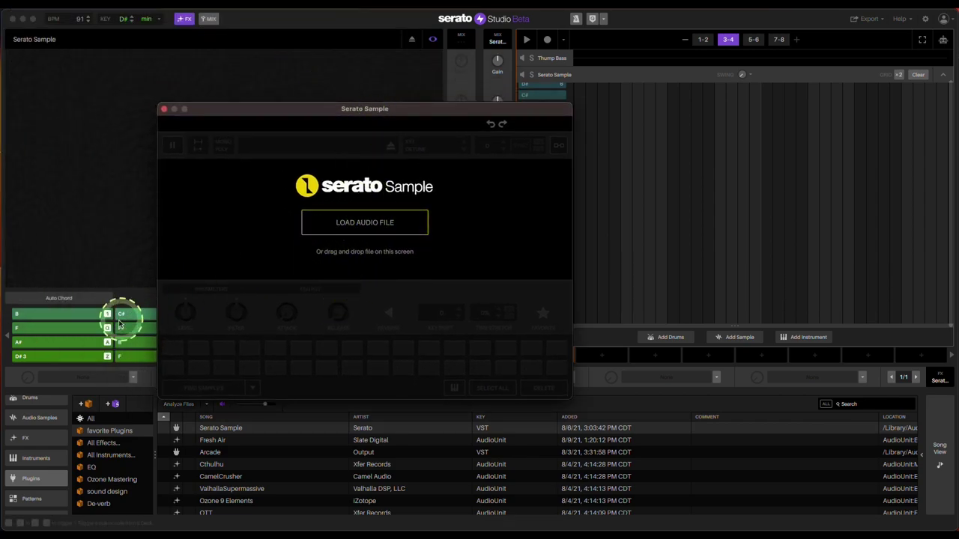
pyautogui.click(94, 329)
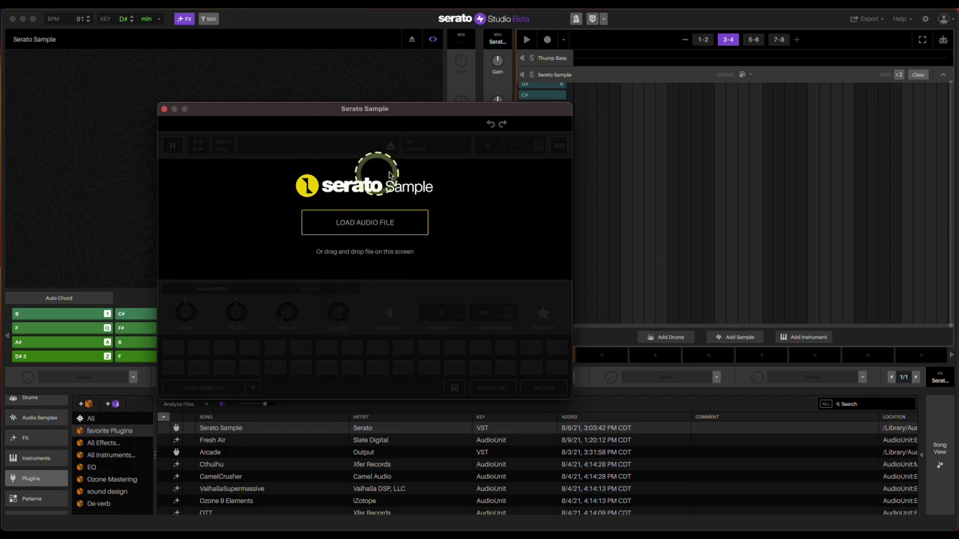
pyautogui.click(164, 108)
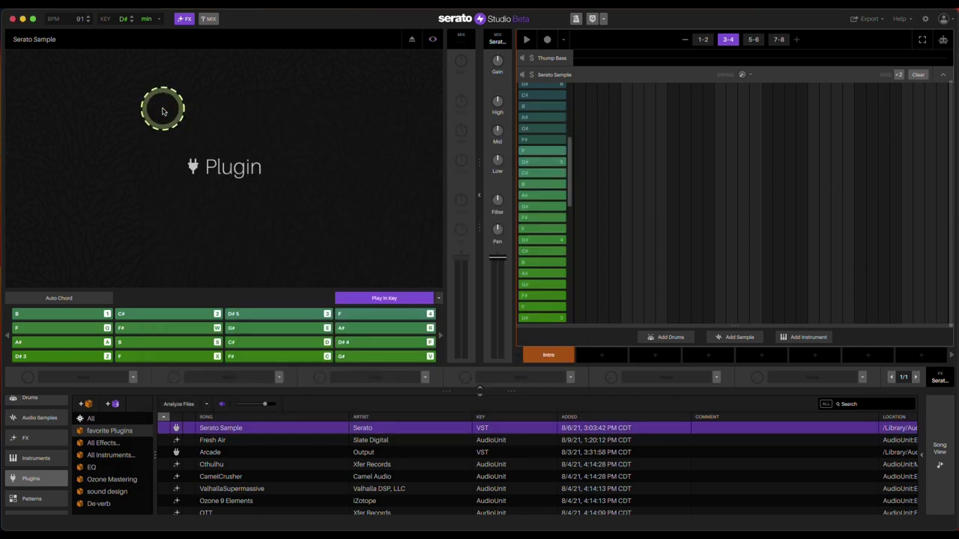
# Remove the Serato Sample deck and expand the Bullton Drum Kit deck.
pyautogui.click(556, 76)
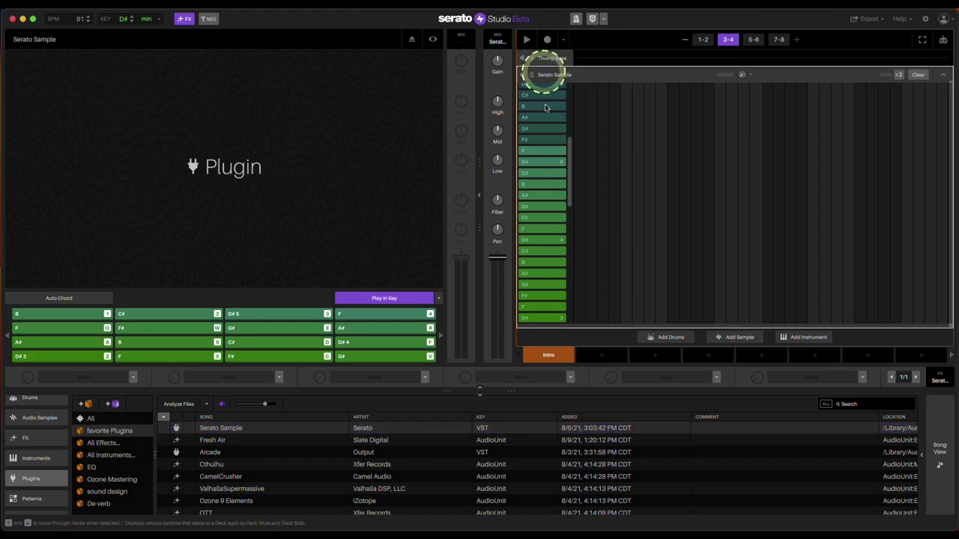
pyautogui.click(547, 63)
pyautogui.scroll(3, 614, 72)
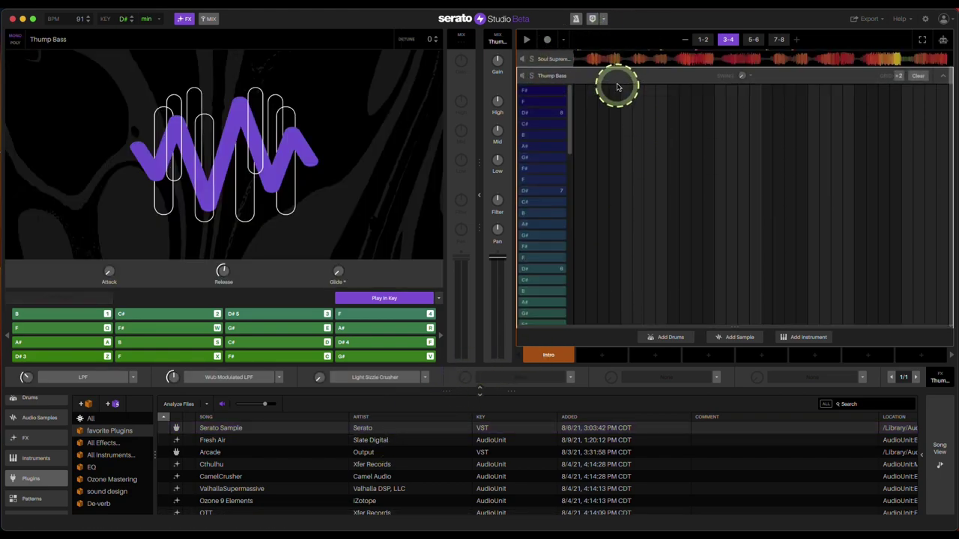
pyautogui.click(591, 57)
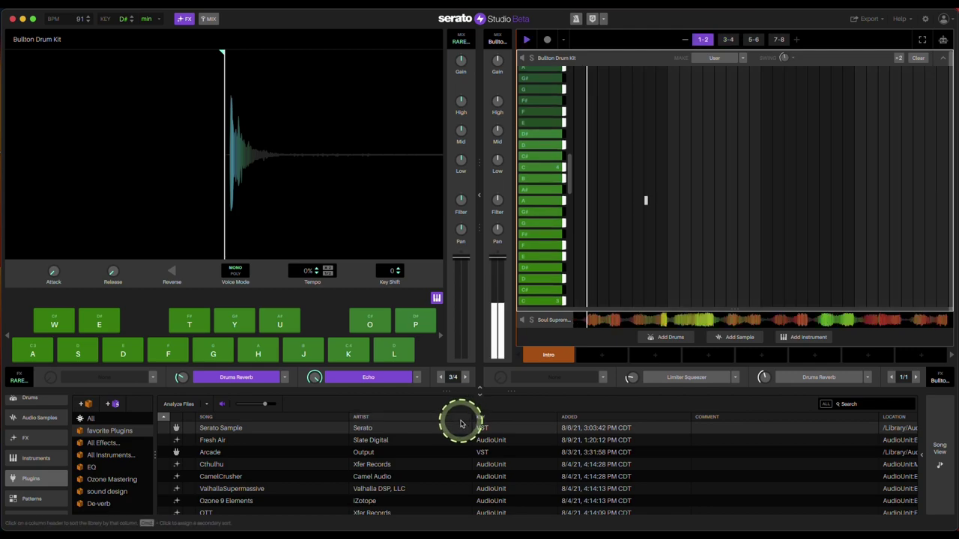
# Load Fresh Air into the drum kit's first effect slot and set its Mid Air to 60 and High Air to 85.
pyautogui.moveTo(371, 441); pyautogui.dragTo(578, 378)
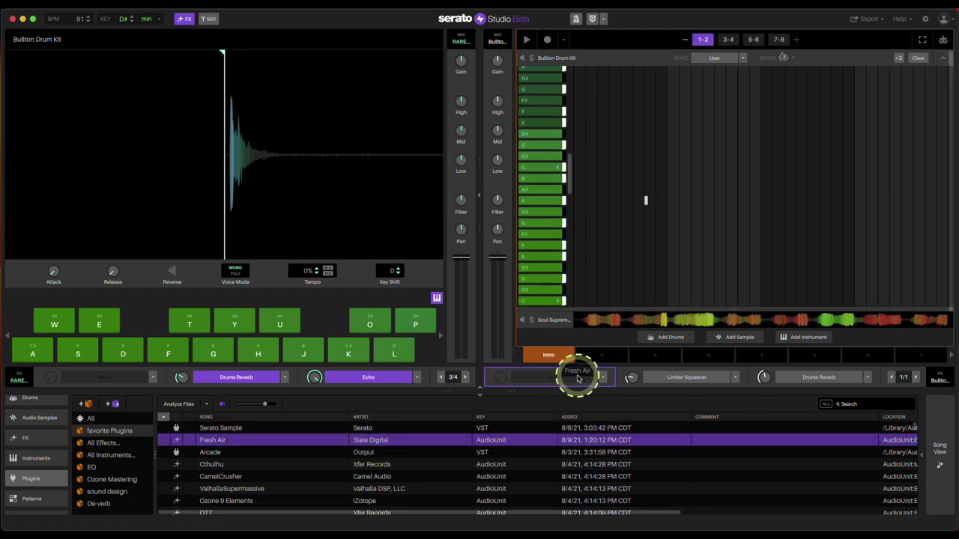
pyautogui.moveTo(212, 13); pyautogui.dragTo(422, 115)
pyautogui.moveTo(332, 308); pyautogui.dragTo(358, 227)
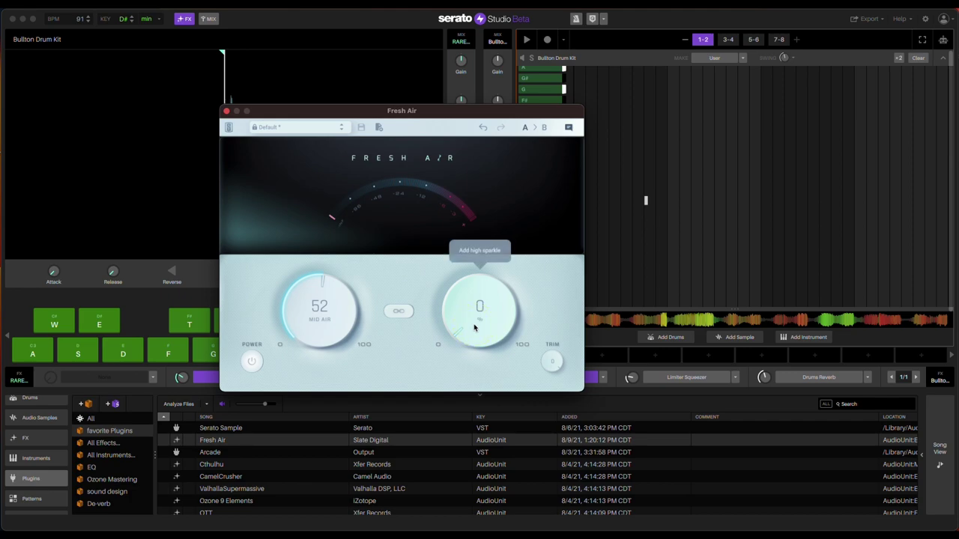
pyautogui.moveTo(473, 328)
pyautogui.mouseDown()
pyautogui.moveTo(475, 142)
pyautogui.moveTo(485, 122)
pyautogui.moveTo(471, 330)
pyautogui.mouseUp()
pyautogui.moveTo(293, 307); pyautogui.dragTo(442, 296)
pyautogui.moveTo(453, 318); pyautogui.dragTo(474, 164)
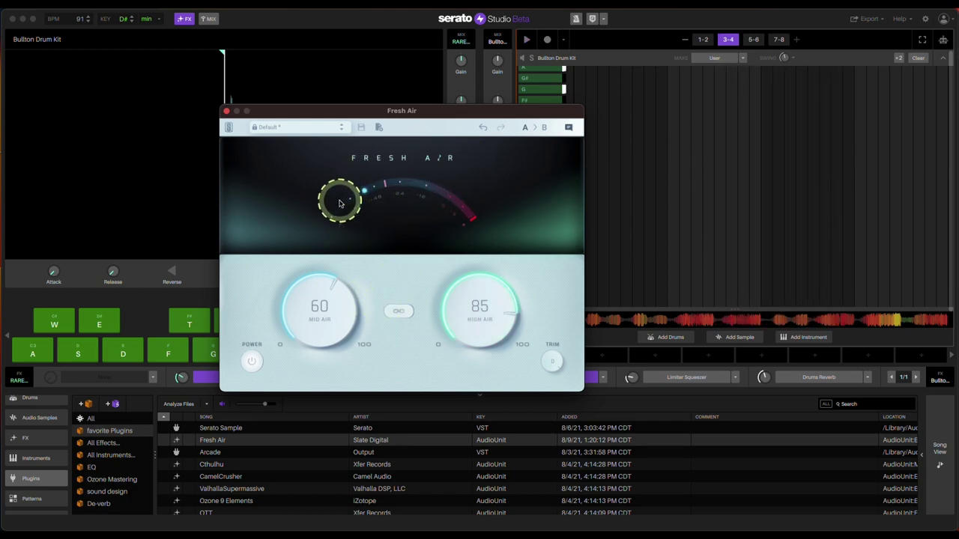
pyautogui.moveTo(338, 201)
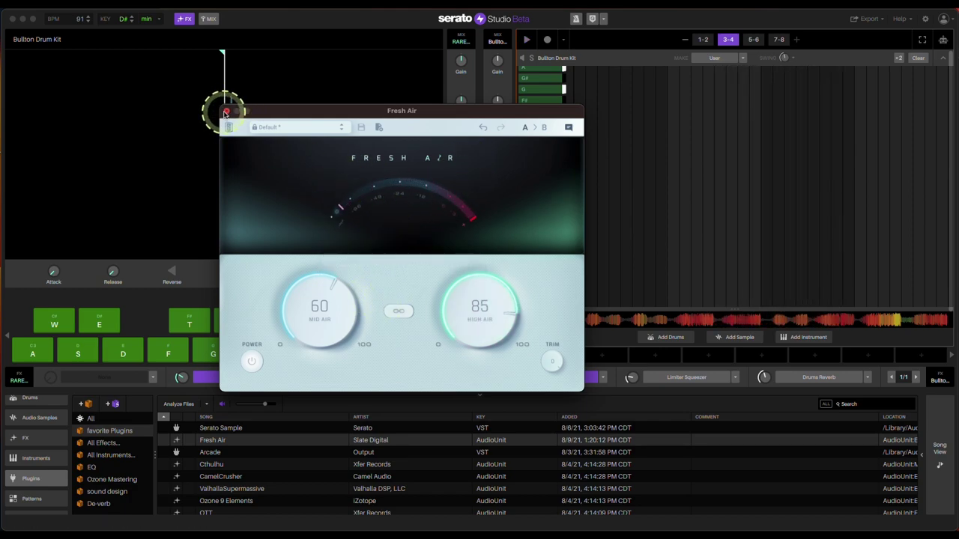
pyautogui.click(226, 112)
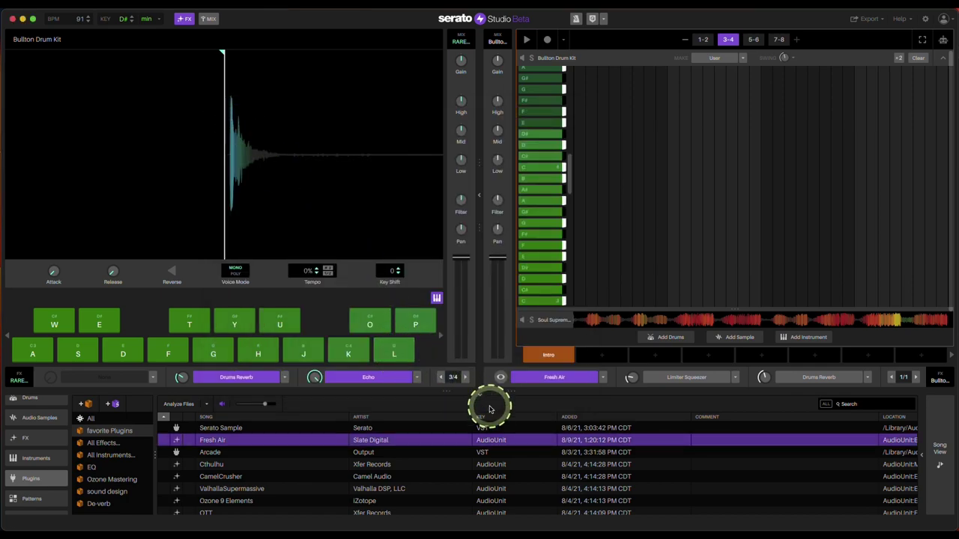
# Collapse the drum kit deck and add Arcade from the favorite Plugins crate as a new instrument deck.
pyautogui.click(942, 58)
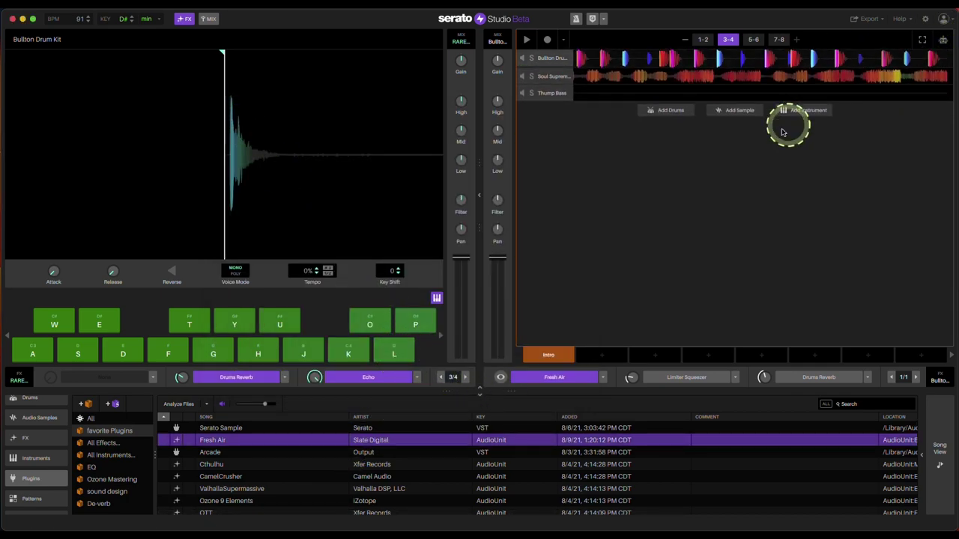
pyautogui.moveTo(358, 456); pyautogui.dragTo(610, 268)
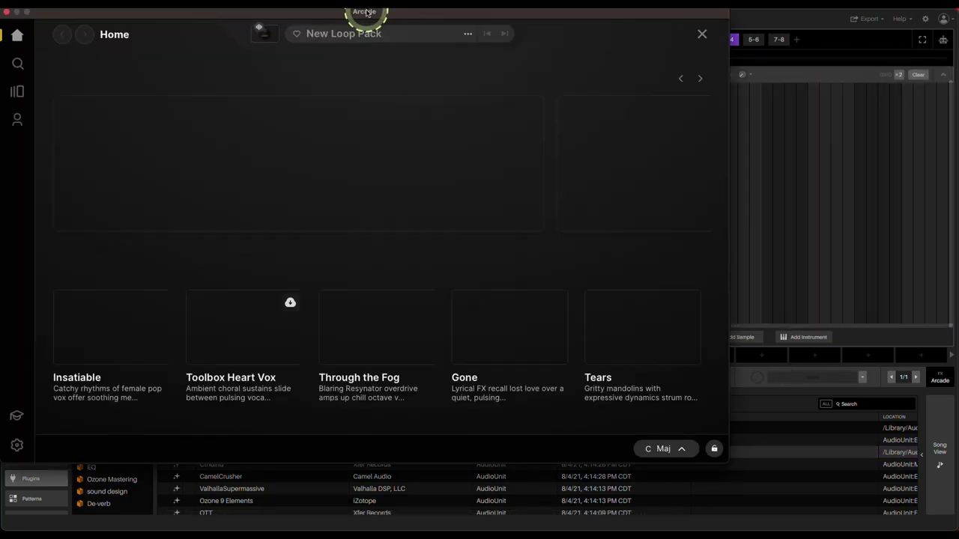
pyautogui.moveTo(373, 12); pyautogui.dragTo(504, 27)
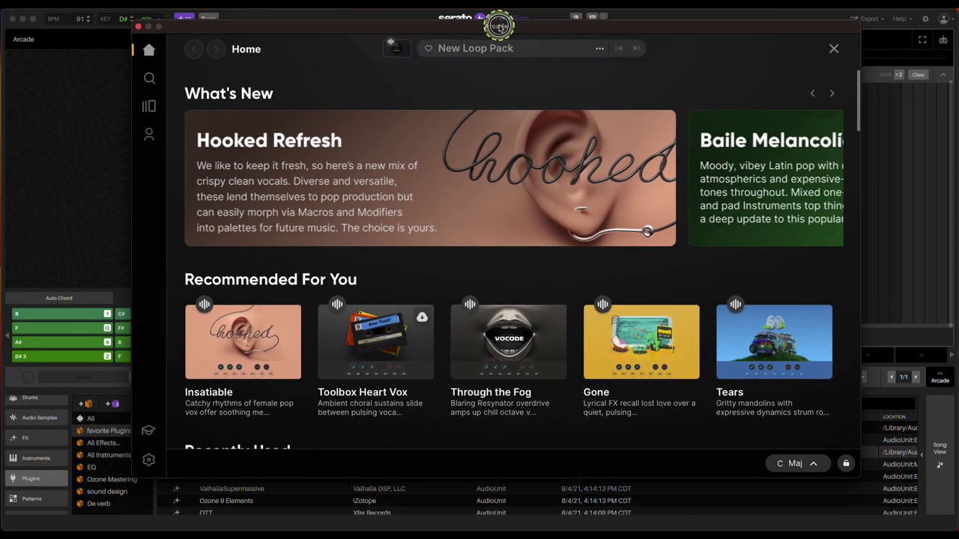
# Browse Arcade's Lines and load the Neyncient Secrets loop pack from the Passport line.
pyautogui.click(153, 106)
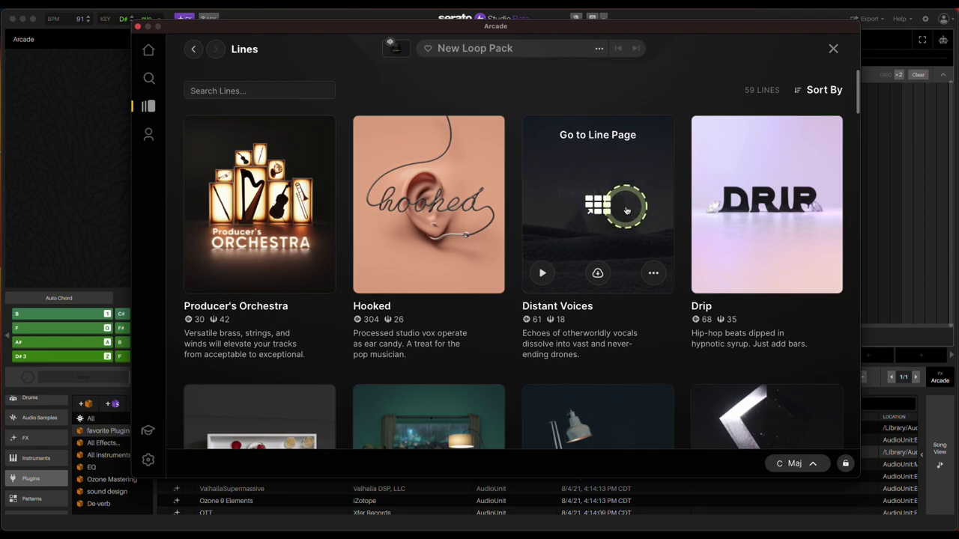
pyautogui.scroll(-10, 626, 210)
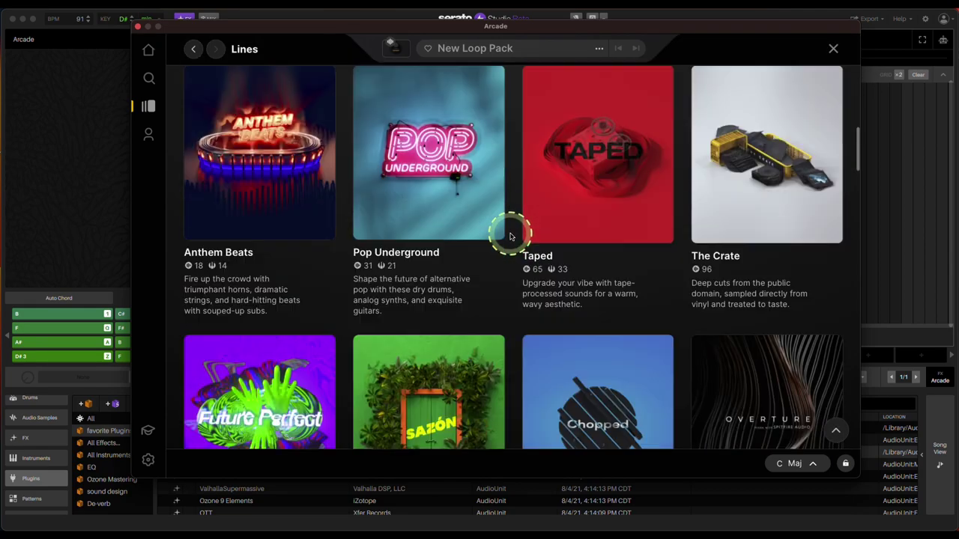
pyautogui.scroll(-5, 517, 236)
pyautogui.scroll(-2, 440, 319)
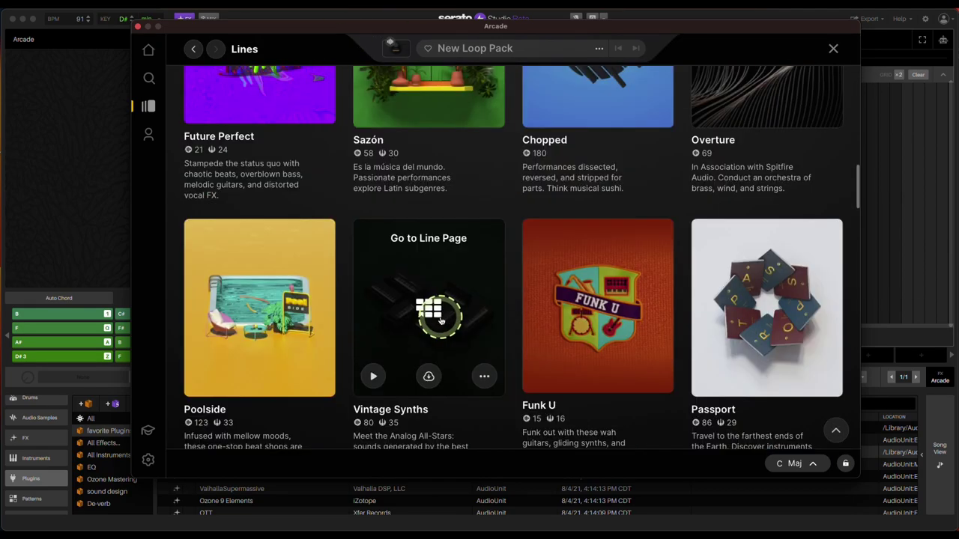
pyautogui.click(764, 248)
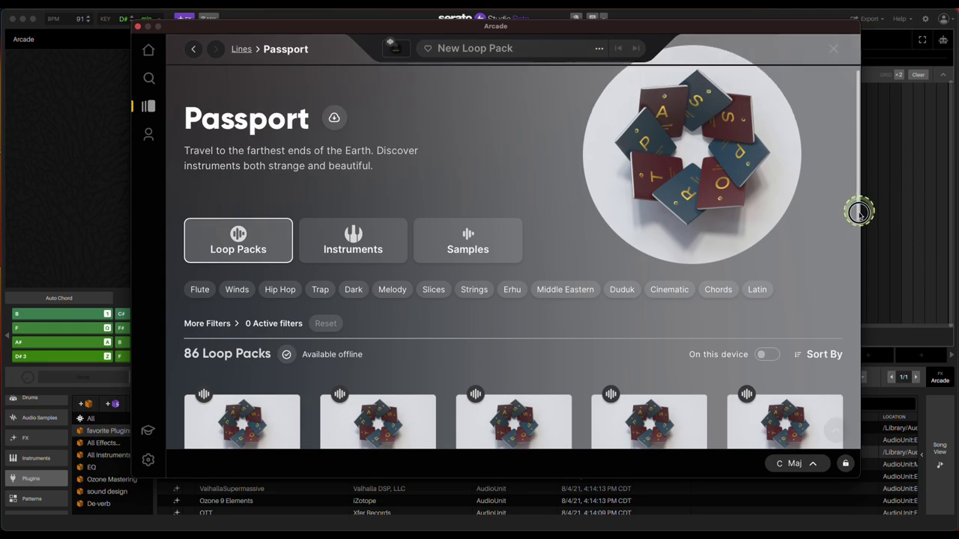
pyautogui.moveTo(859, 212); pyautogui.dragTo(853, 298)
pyautogui.click(430, 163)
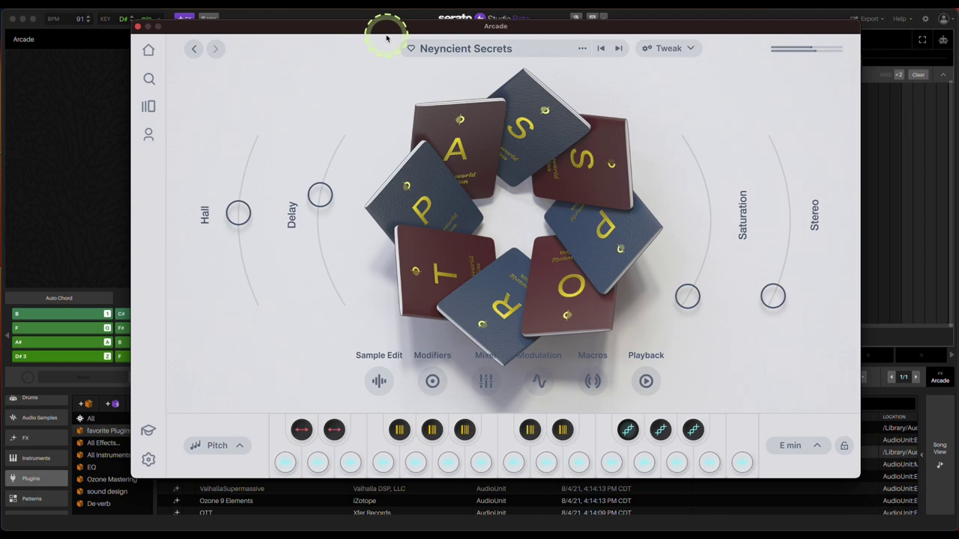
# Turn off Play In Key for the Arcade deck and bring the plugin window back to the middle of the screen.
pyautogui.moveTo(375, 31); pyautogui.dragTo(692, 52)
pyautogui.click(393, 300)
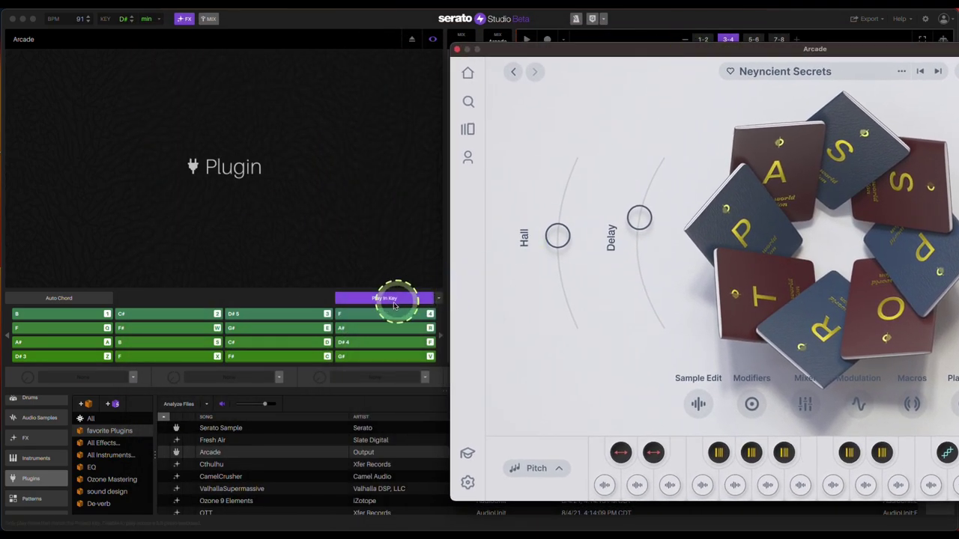
pyautogui.click(386, 301)
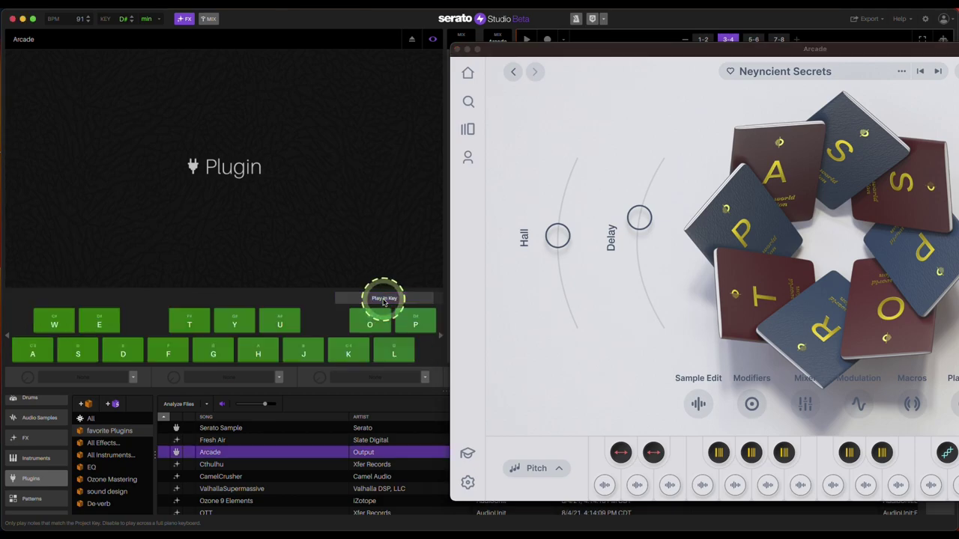
pyautogui.moveTo(606, 47); pyautogui.dragTo(239, 45)
# Set Arcade's session key to D# min to match the project key.
pyautogui.click(124, 23)
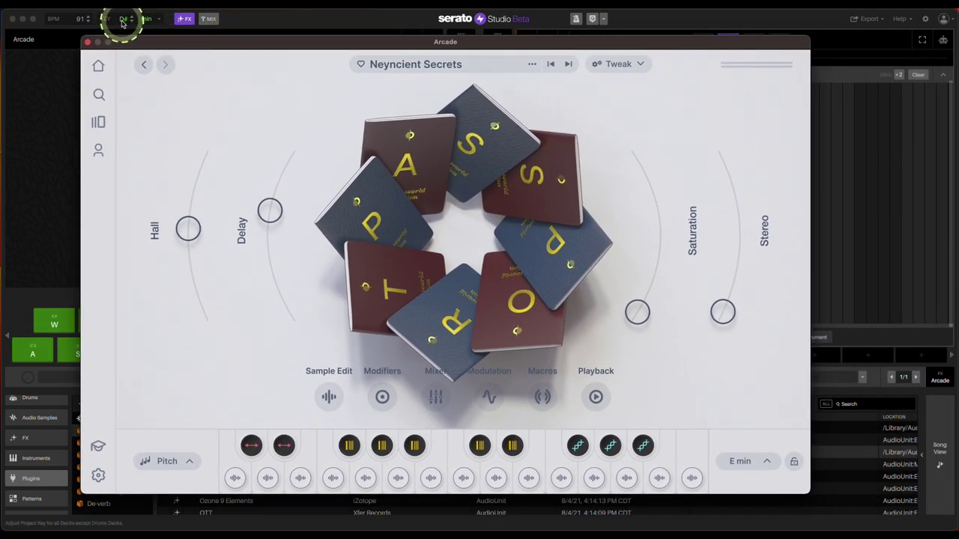
pyautogui.click(220, 42)
pyautogui.click(749, 463)
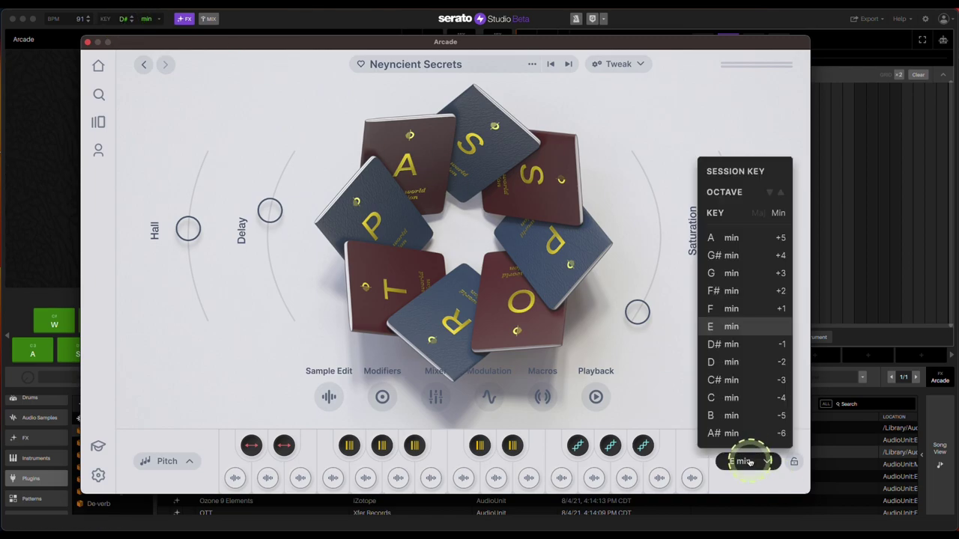
pyautogui.click(738, 347)
pyautogui.click(647, 364)
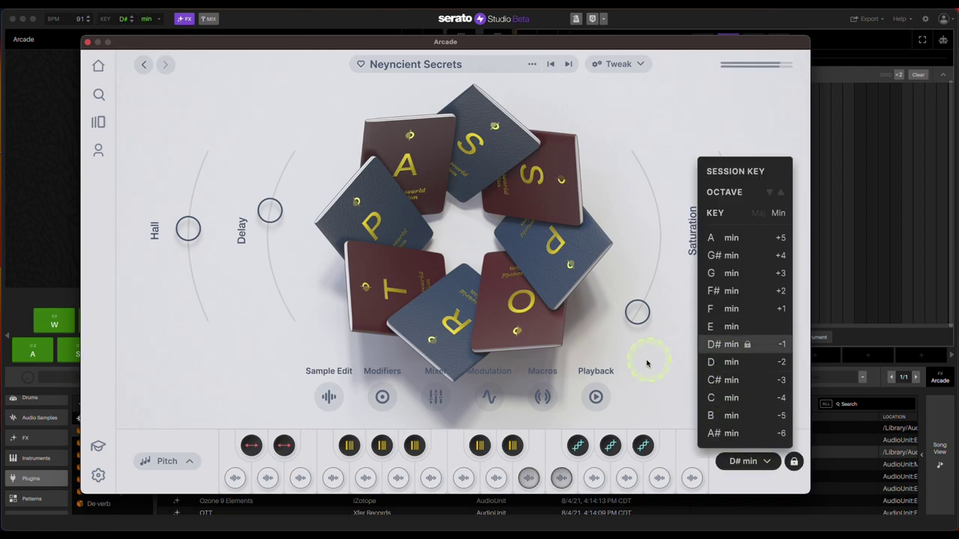
pyautogui.click(651, 131)
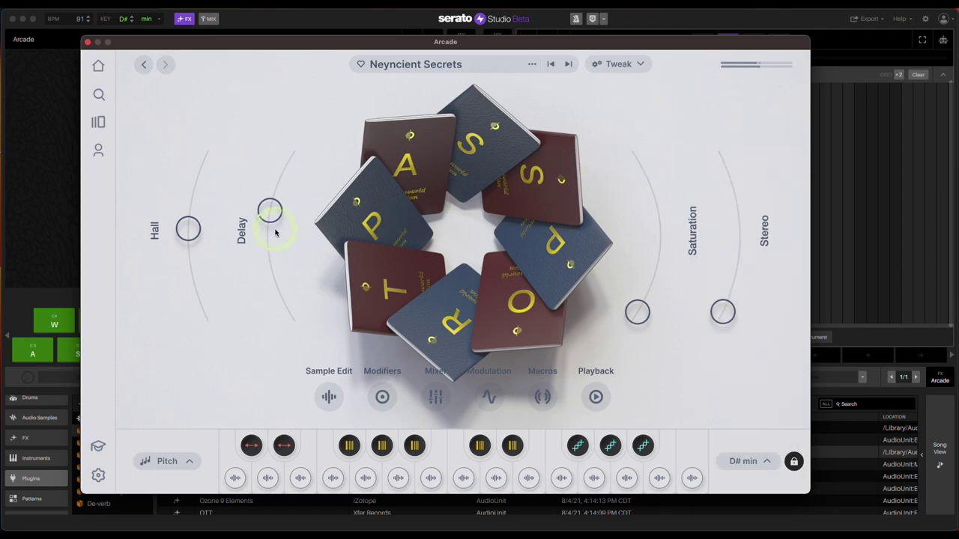
# Lower the Hall amount of Arcade's Neyncient Secrets pack and close the plugin window.
pyautogui.moveTo(738, 293); pyautogui.dragTo(716, 337)
pyautogui.moveTo(186, 223); pyautogui.dragTo(190, 275)
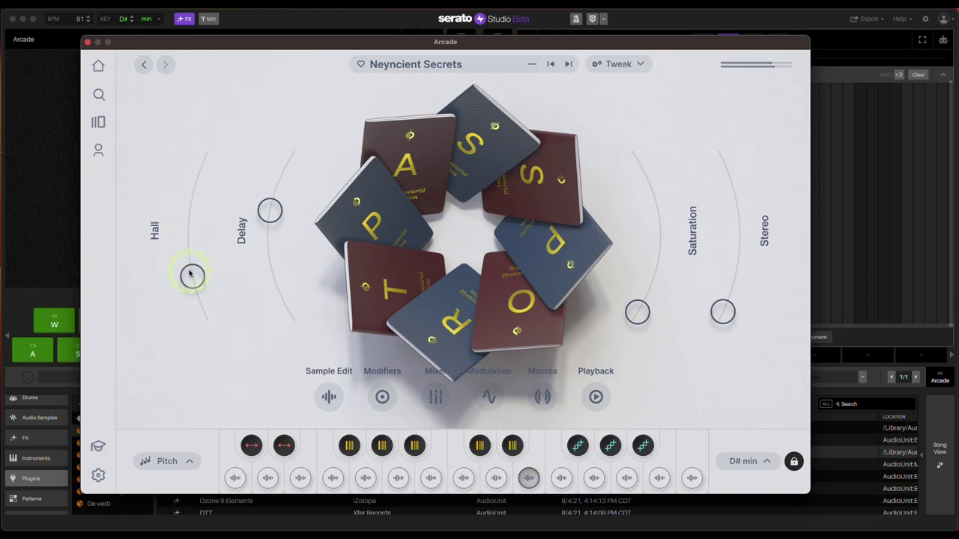
pyautogui.click(88, 42)
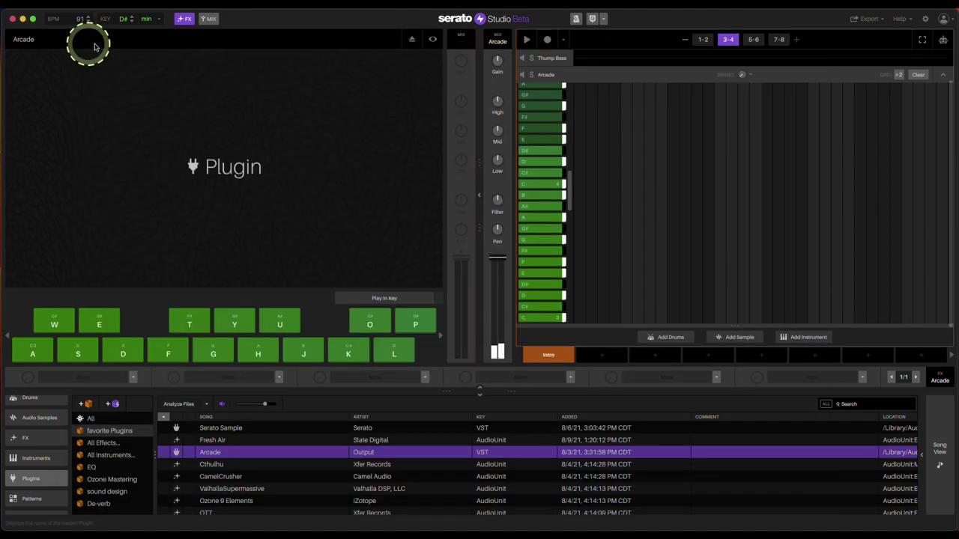
# Collapse the Arcade deck and load CamelCrusher from the favorite Plugins crate into its first effect slot.
pyautogui.click(942, 74)
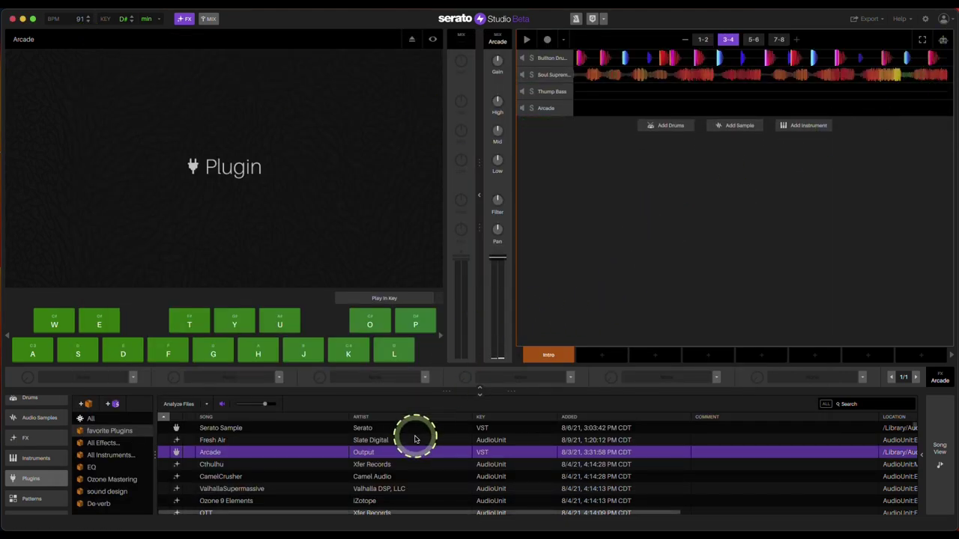
pyautogui.scroll(-1, 405, 459)
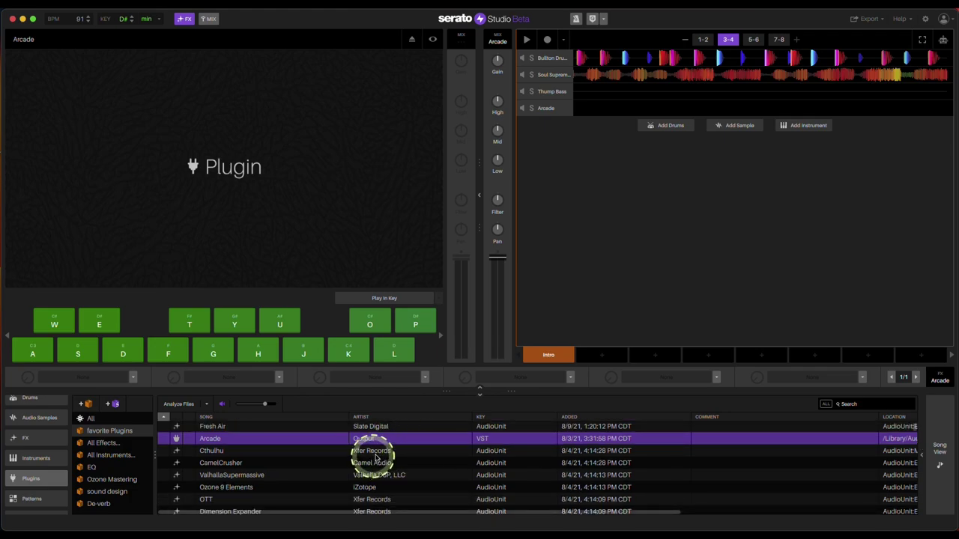
pyautogui.click(384, 452)
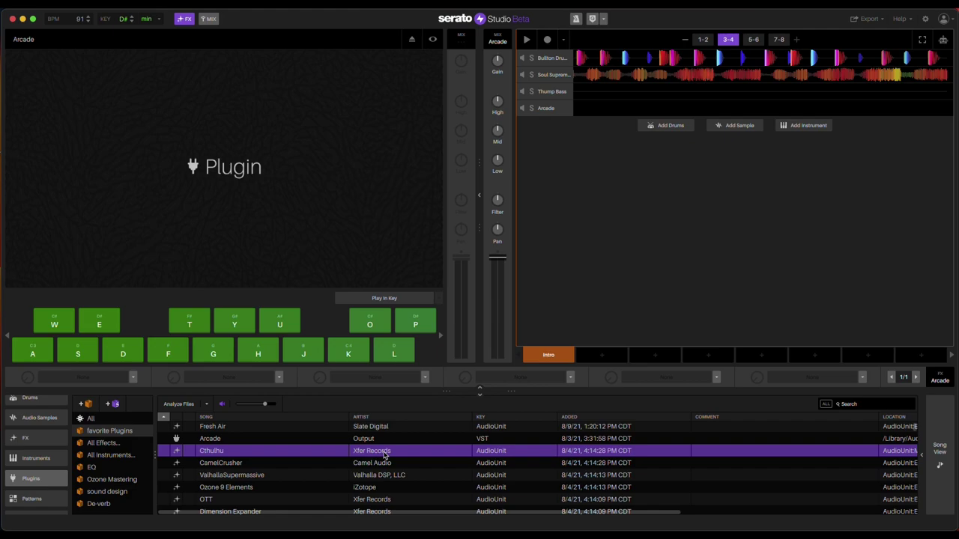
pyautogui.scroll(-1, 386, 453)
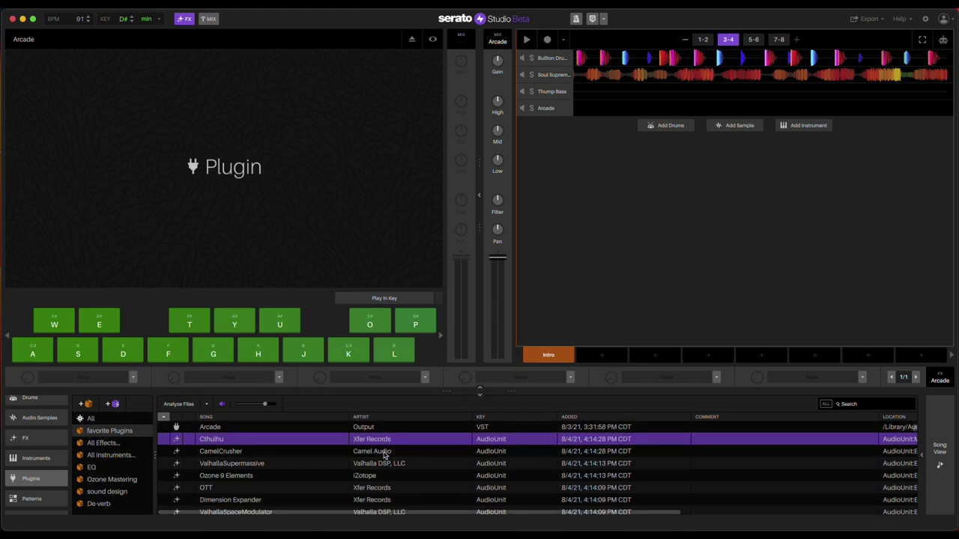
pyautogui.click(385, 452)
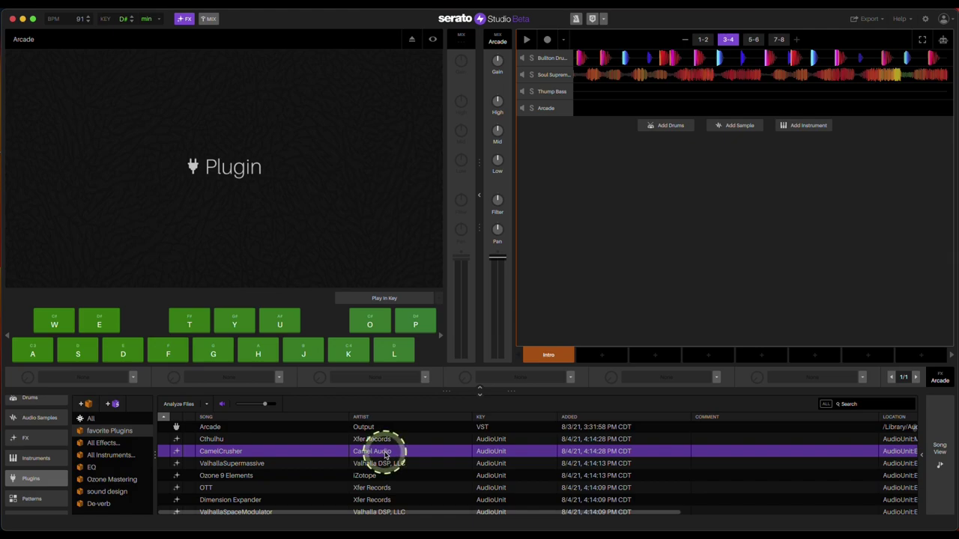
pyautogui.moveTo(385, 452); pyautogui.dragTo(605, 108)
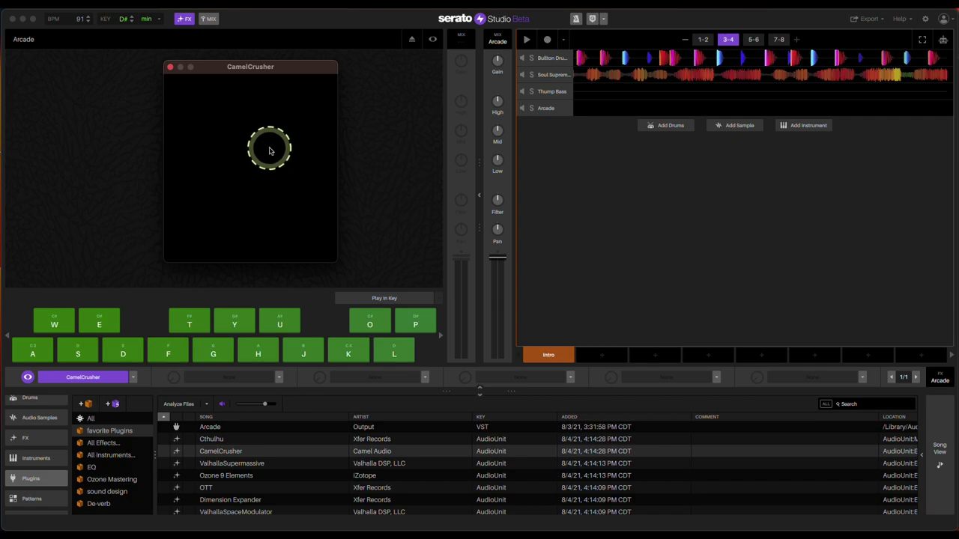
pyautogui.click(170, 69)
# Load ValhallaSupermassive into the Arcade deck's fourth effect slot and play notes through it.
pyautogui.click(399, 467)
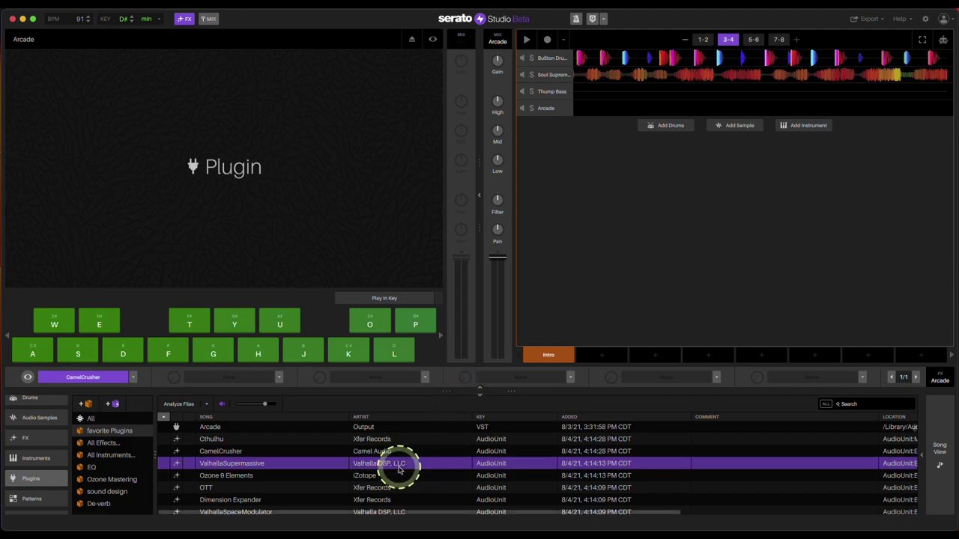
pyautogui.moveTo(400, 468); pyautogui.dragTo(537, 376)
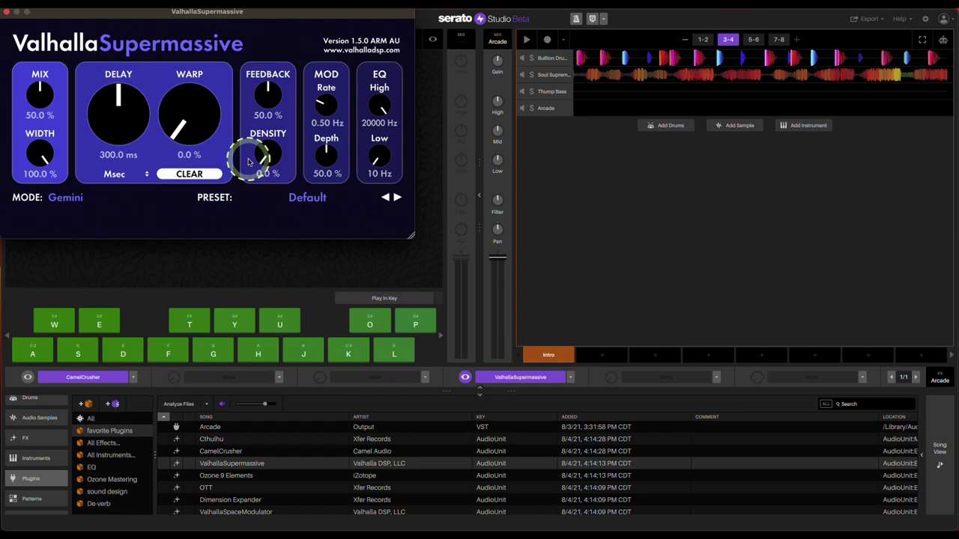
pyautogui.press('d')
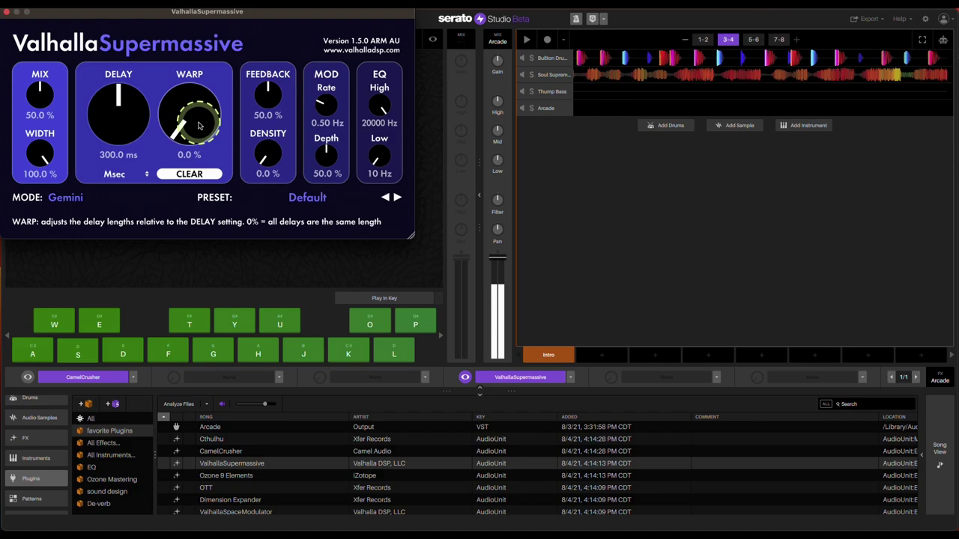
# Select ValhallaSupermassive's Lustrous Dotted-Eighth preset and set Warp to 85.1 % and Mix to 38.3 %.
pyautogui.click(397, 197)
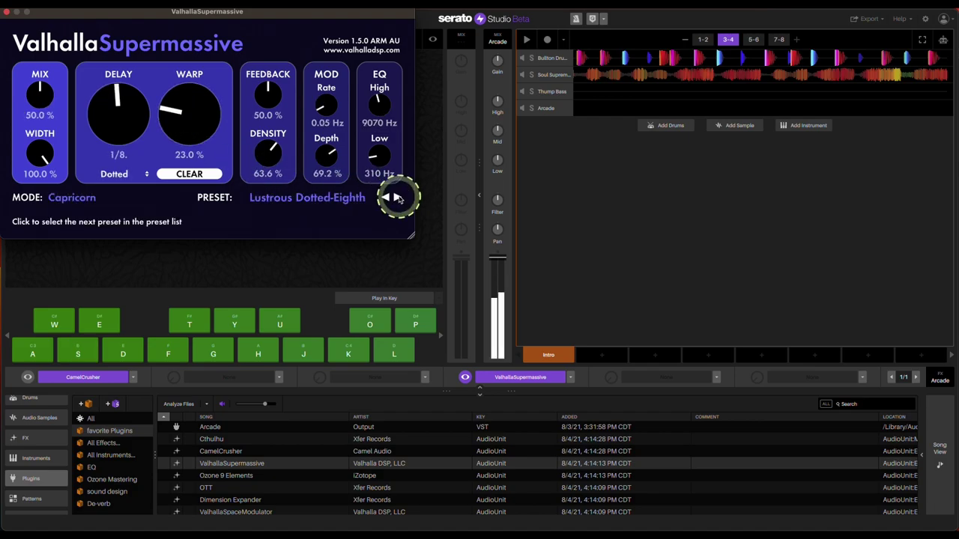
pyautogui.moveTo(223, 139); pyautogui.dragTo(218, 72)
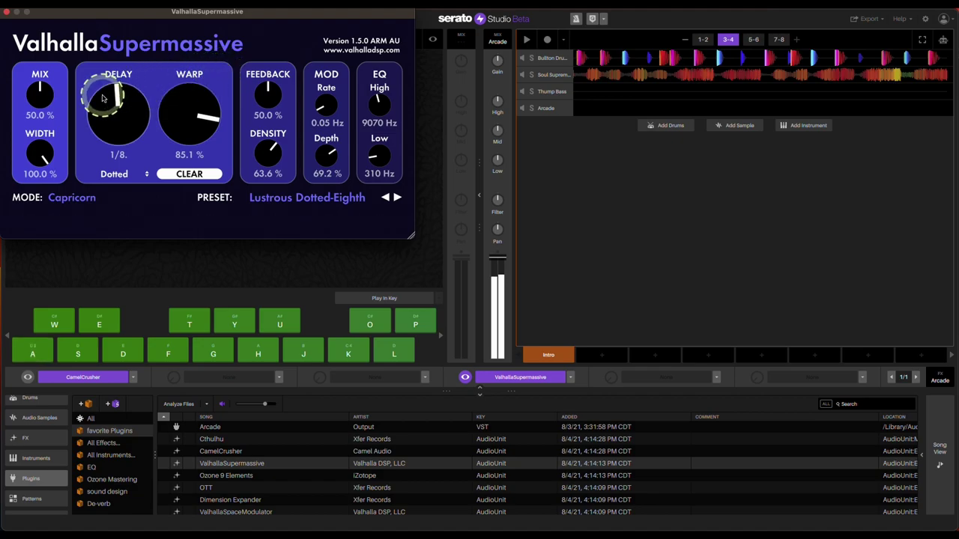
pyautogui.moveTo(38, 85); pyautogui.dragTo(43, 112)
pyautogui.click(6, 12)
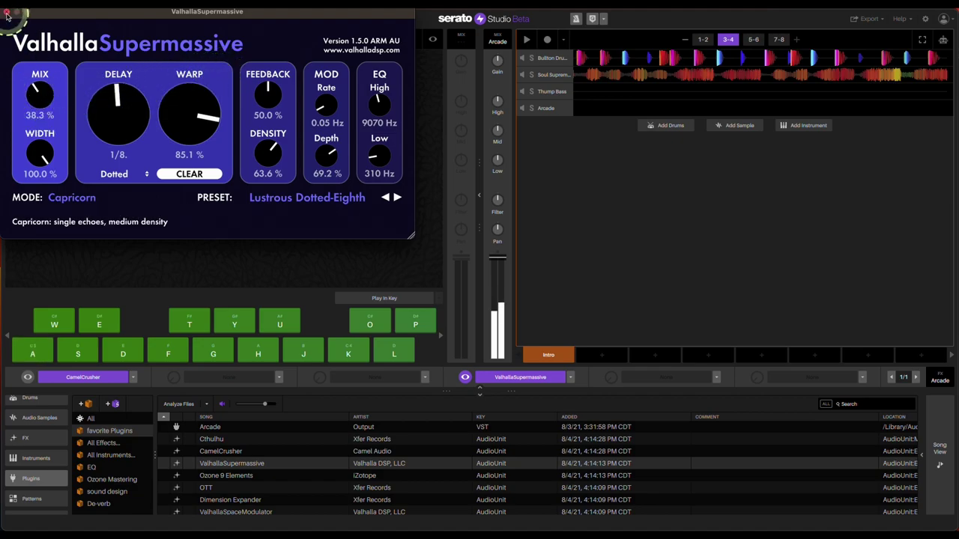
# Load Ozone 9 Elements into the Arcade deck's fourth effect slot in place of ValhallaSupermassive and close its window.
pyautogui.scroll(-2, 397, 457)
pyautogui.moveTo(385, 458); pyautogui.dragTo(523, 384)
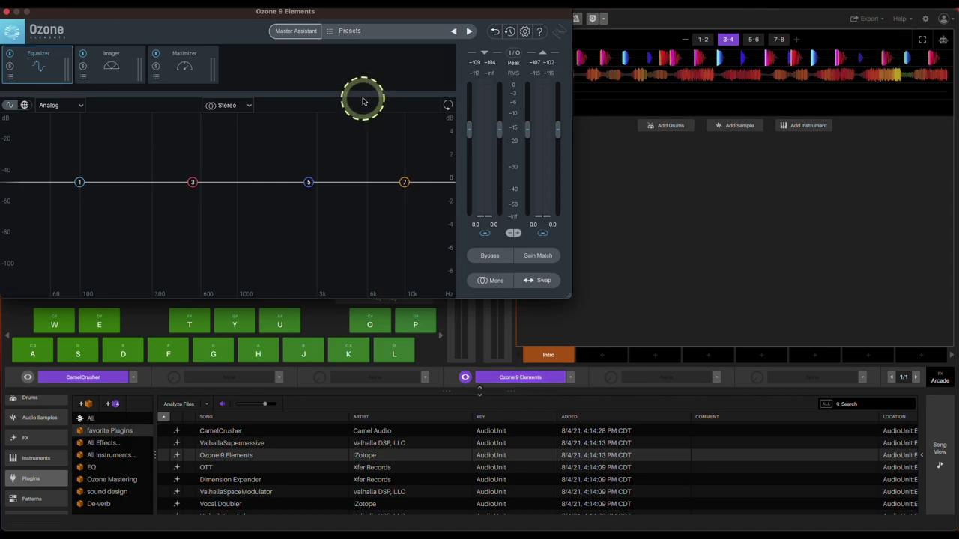
pyautogui.moveTo(274, 8); pyautogui.dragTo(348, 68)
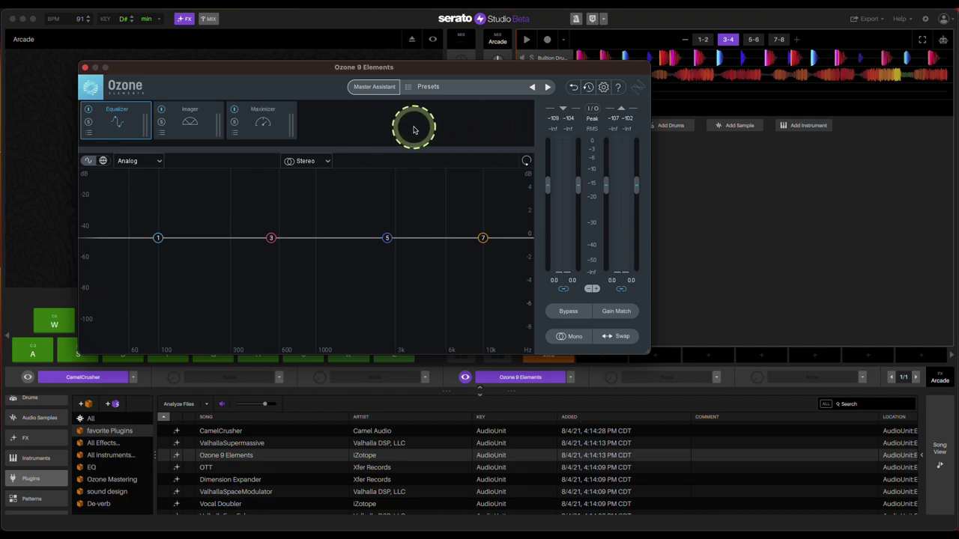
pyautogui.click(85, 69)
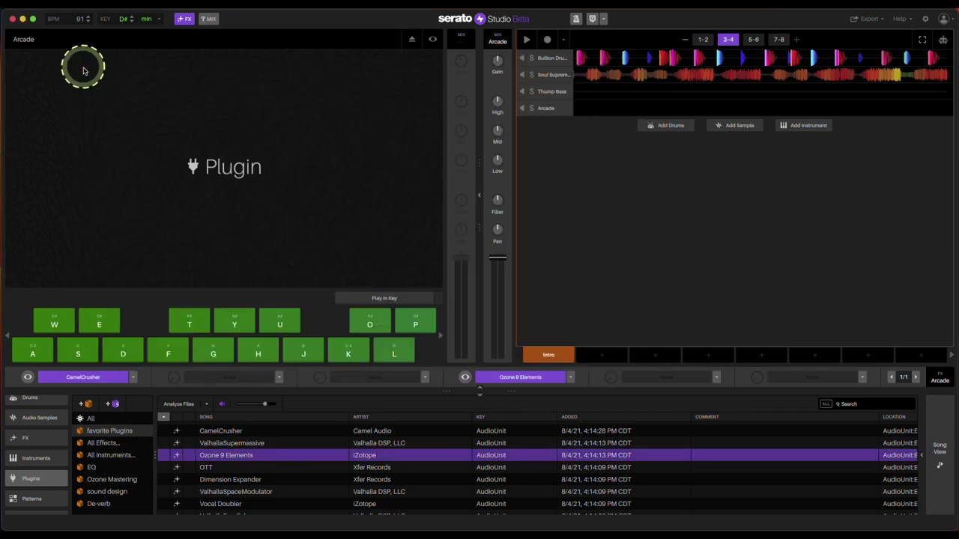
# Open the Bullton Drum Kit deck and load OTT into its first effect slot.
pyautogui.scroll(-1, 392, 451)
pyautogui.click(375, 462)
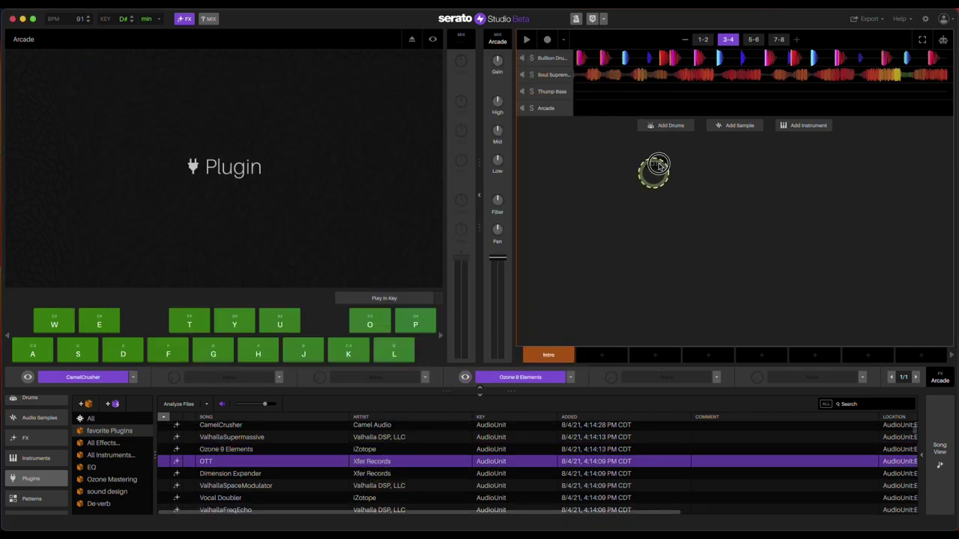
pyautogui.moveTo(600, 82); pyautogui.dragTo(579, 379)
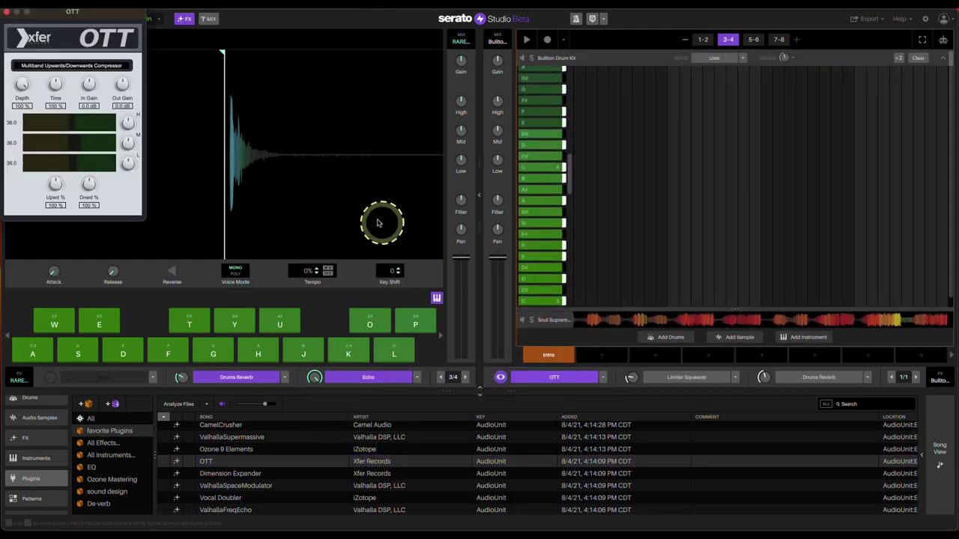
# Play the scene and set OTT's Depth to 28 % on the drum kit.
pyautogui.click(527, 39)
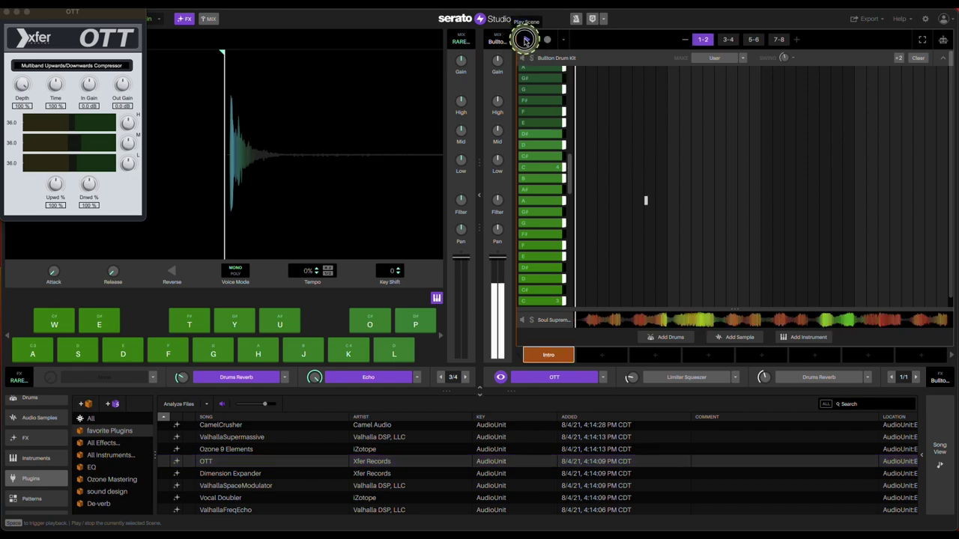
pyautogui.moveTo(21, 84); pyautogui.dragTo(29, 172)
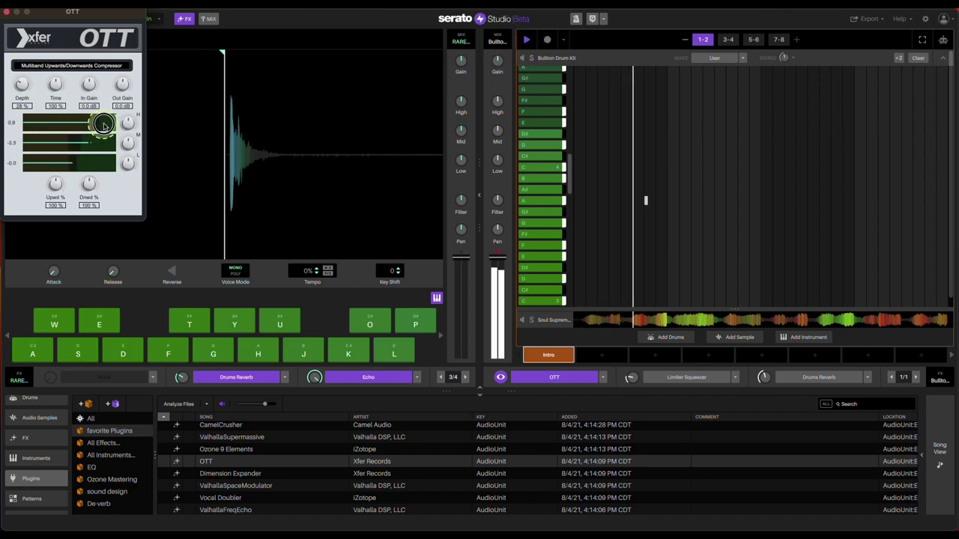
pyautogui.click(114, 122)
pyautogui.moveTo(52, 120); pyautogui.dragTo(81, 133)
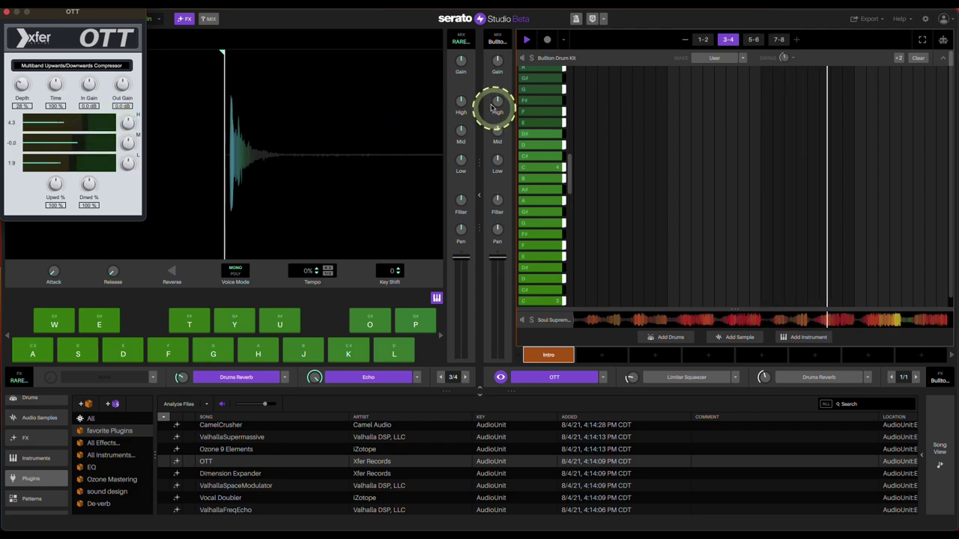
# Solo the Bullton Drum Kit to hear OTT on the drums alone and close the plugin window.
pyautogui.click(531, 59)
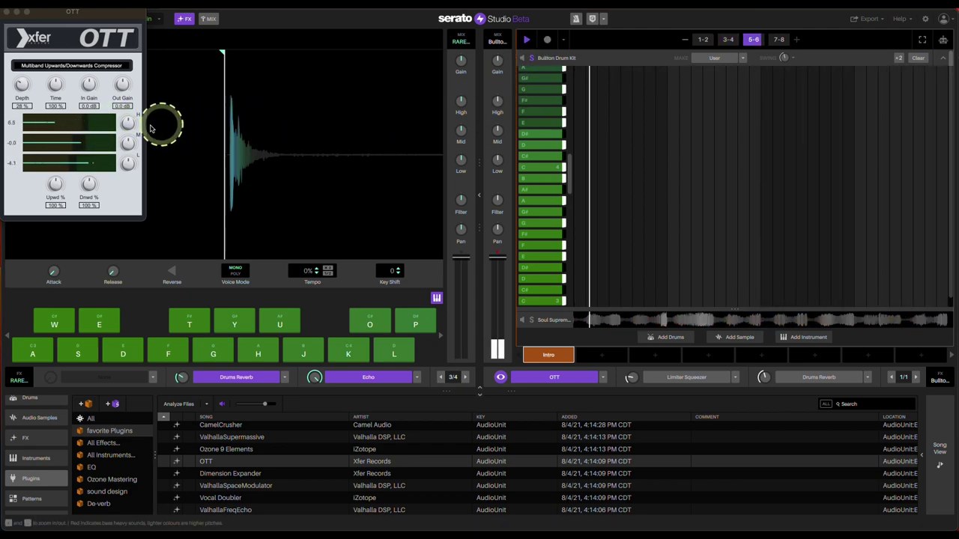
pyautogui.moveTo(77, 125); pyautogui.dragTo(30, 64)
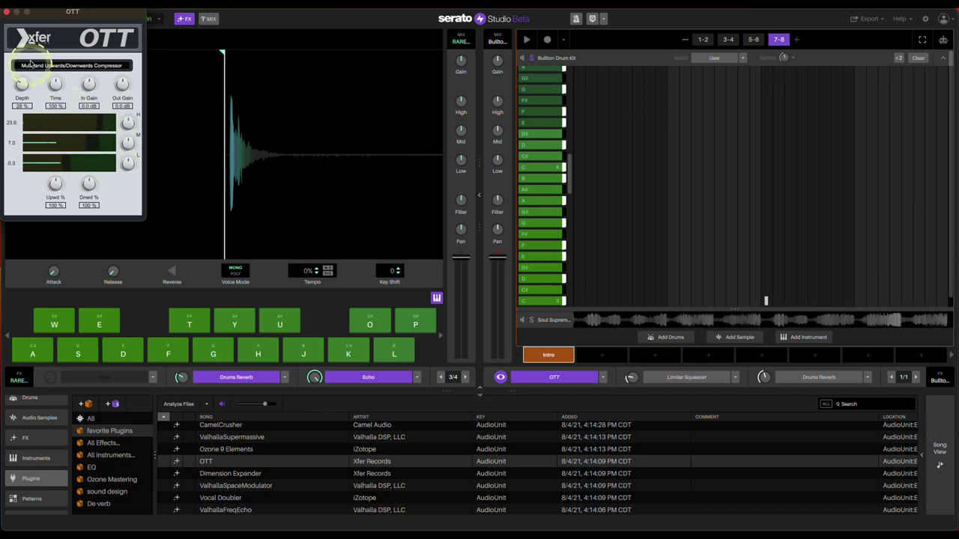
pyautogui.click(7, 13)
# Replace OTT with Dimension Expander in the drum kit's first effect slot and switch it off and on to compare the sound.
pyautogui.moveTo(364, 473); pyautogui.dragTo(547, 381)
pyautogui.moveTo(50, 12); pyautogui.dragTo(230, 84)
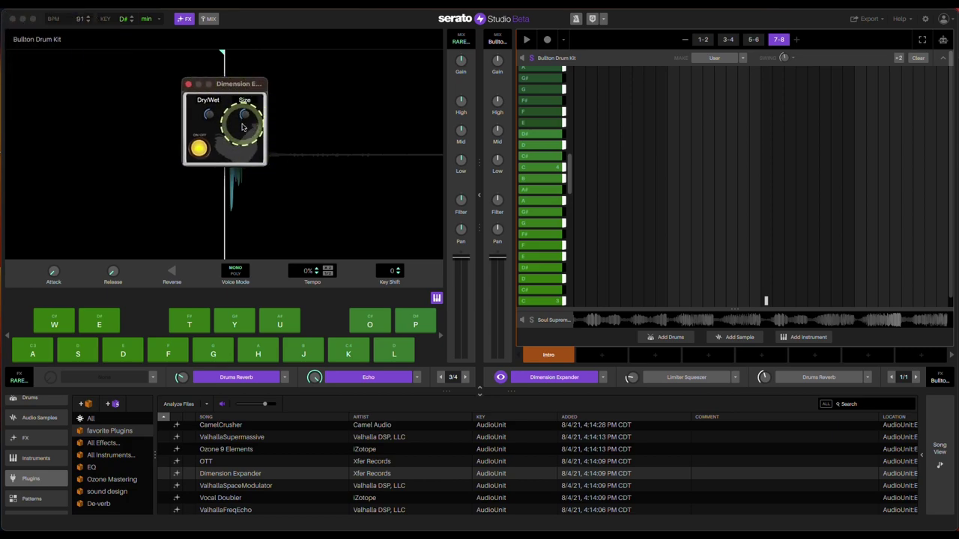
pyautogui.moveTo(251, 130)
pyautogui.mouseDown()
pyautogui.moveTo(310, 151)
pyautogui.moveTo(210, 114)
pyautogui.moveTo(249, 106)
pyautogui.moveTo(253, 72)
pyautogui.moveTo(240, 116)
pyautogui.moveTo(211, 123)
pyautogui.moveTo(214, 153)
pyautogui.moveTo(247, 107)
pyautogui.moveTo(246, 57)
pyautogui.moveTo(244, 96)
pyautogui.moveTo(206, 128)
pyautogui.moveTo(193, 94)
pyautogui.mouseUp()
pyautogui.click(198, 148)
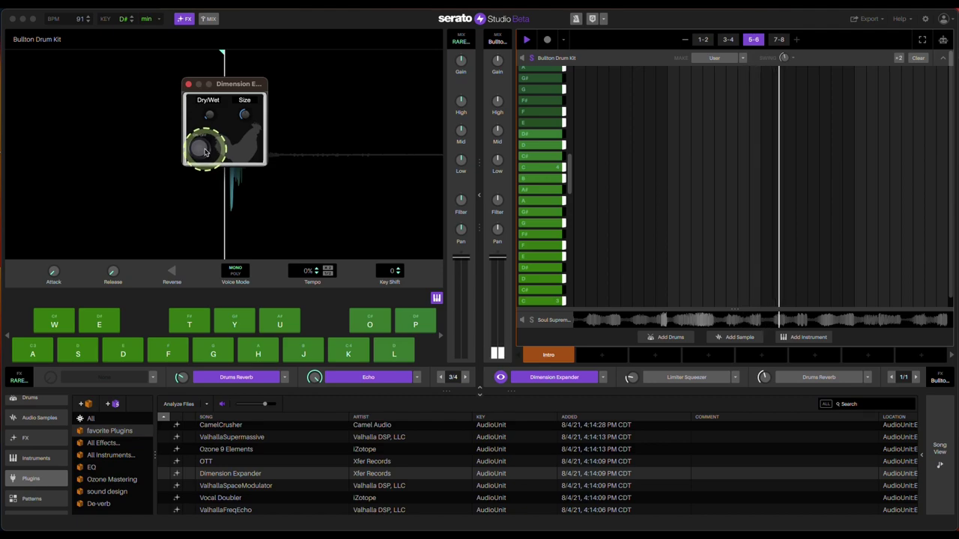
pyautogui.click(198, 148)
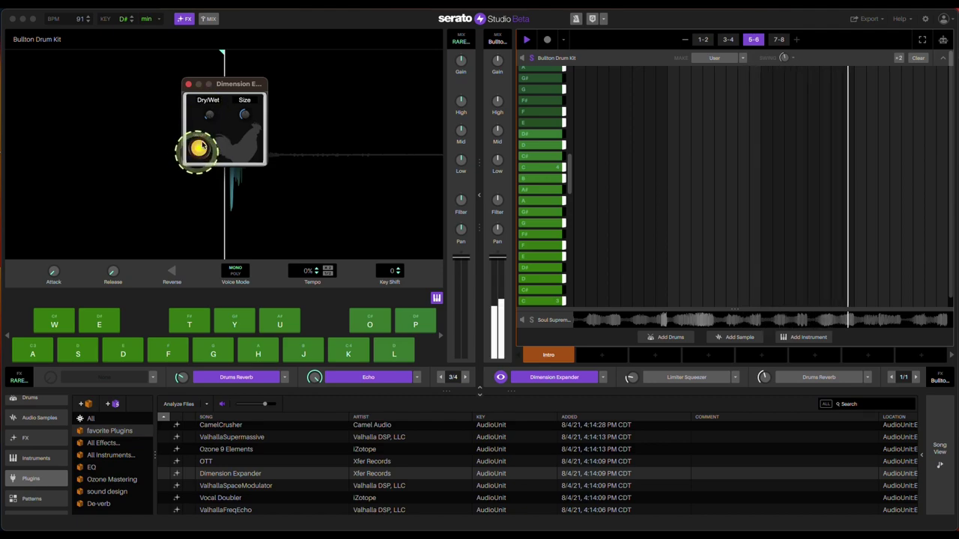
pyautogui.click(189, 84)
# Replace Dimension Expander with ValhallaSpaceModulator in the drum kit's first effect slot and set its Rate to 0.58 Hz.
pyautogui.scroll(-2, 425, 465)
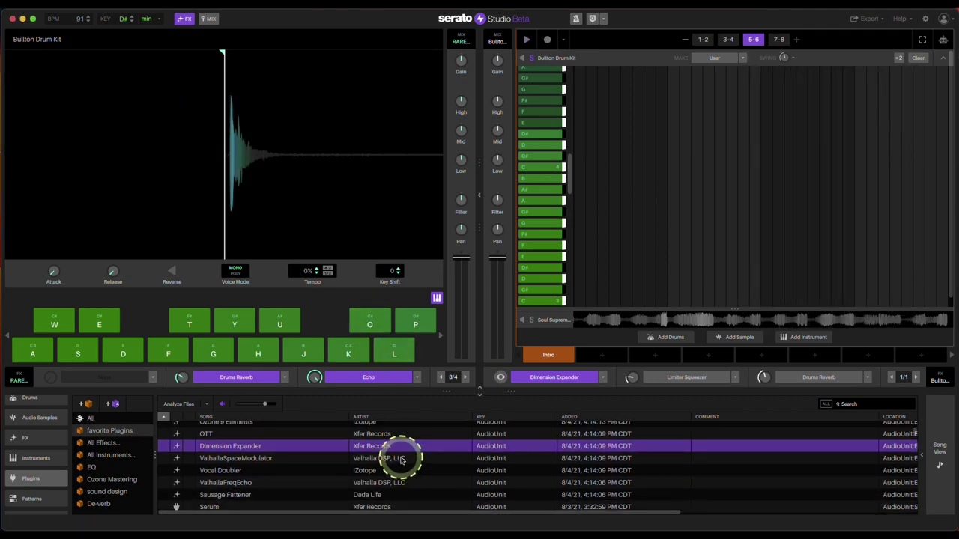
pyautogui.click(399, 459)
pyautogui.moveTo(399, 462); pyautogui.dragTo(554, 379)
pyautogui.moveTo(167, 11); pyautogui.dragTo(365, 131)
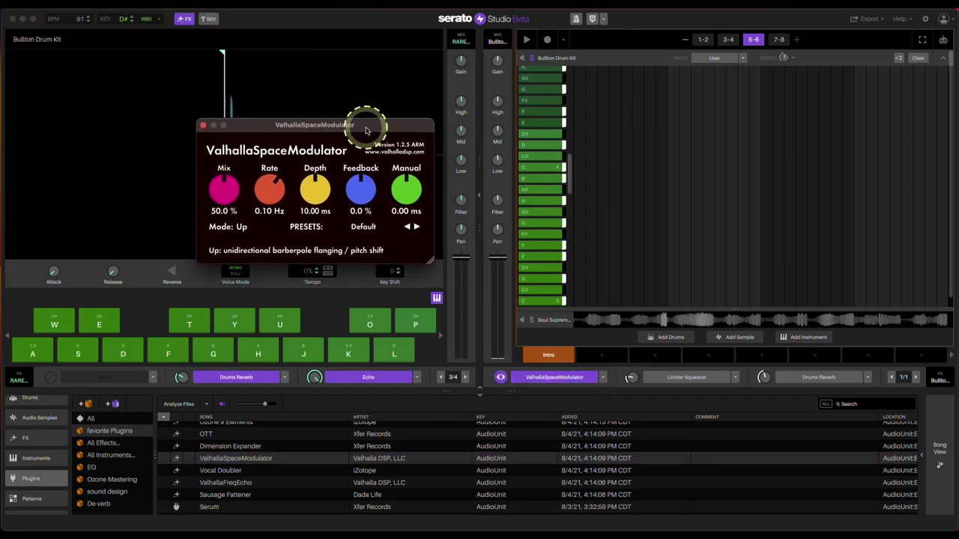
pyautogui.moveTo(267, 196); pyautogui.dragTo(275, 174)
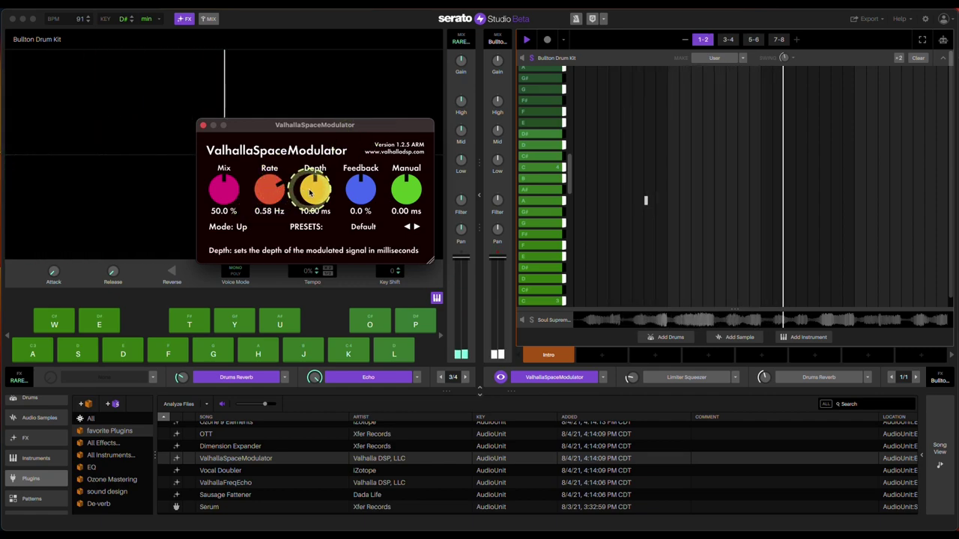
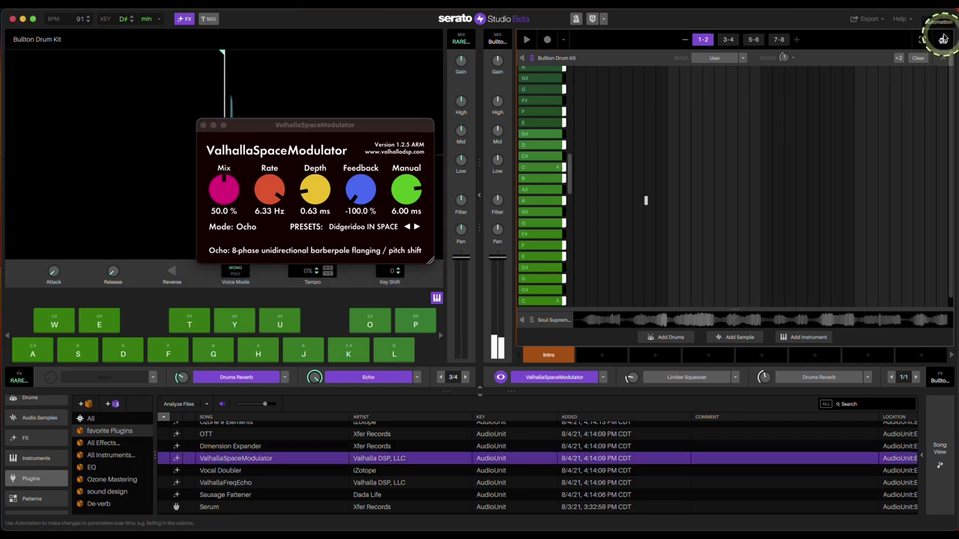
# Show the drum kit's automation, raise ValhallaSpaceModulator's Feedback to -89.4 %, and look through the automatable parameters.
pyautogui.click(943, 39)
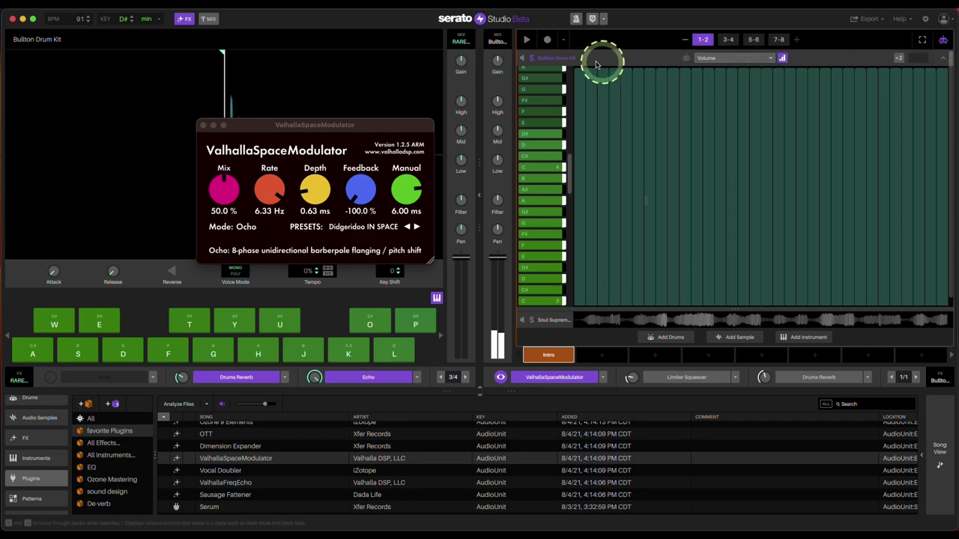
pyautogui.moveTo(362, 196); pyautogui.dragTo(478, 130)
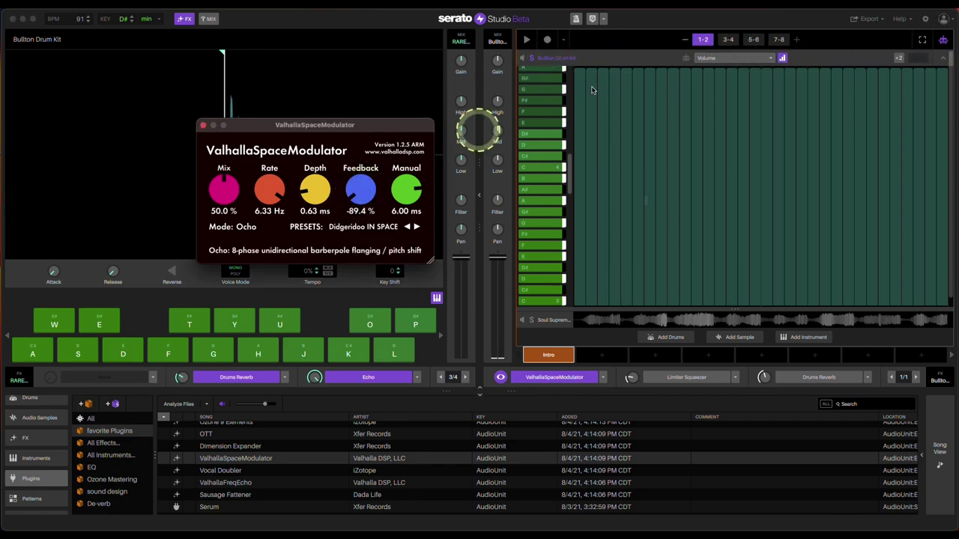
pyautogui.click(710, 58)
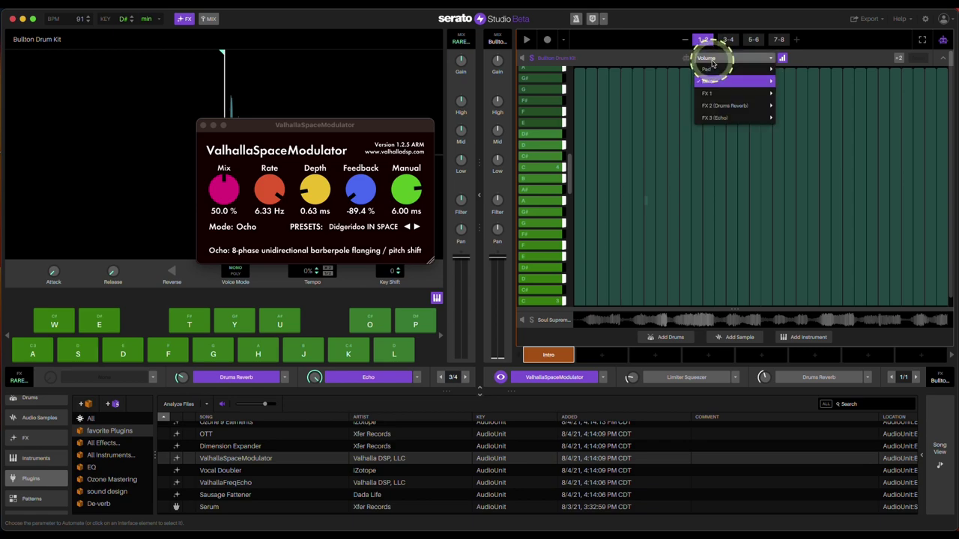
pyautogui.moveTo(712, 69)
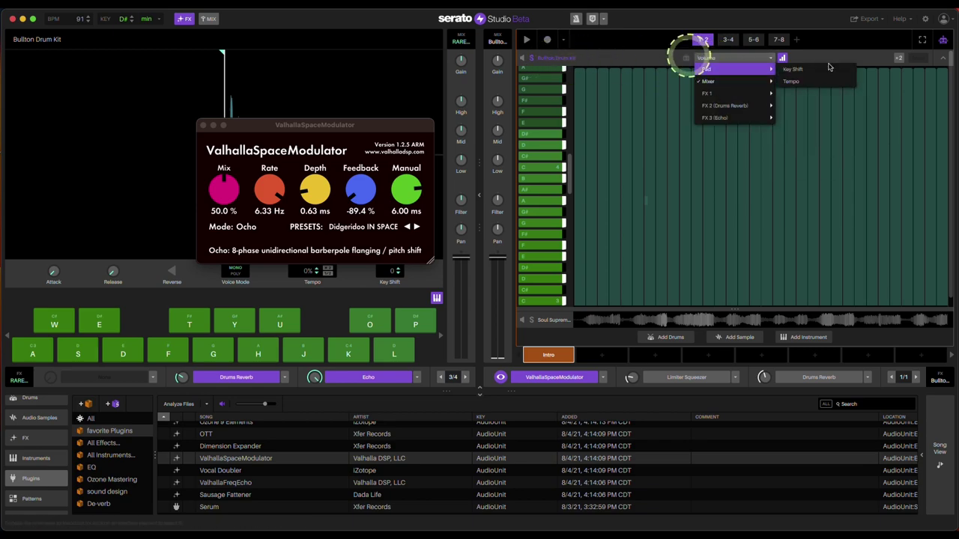
pyautogui.click(592, 100)
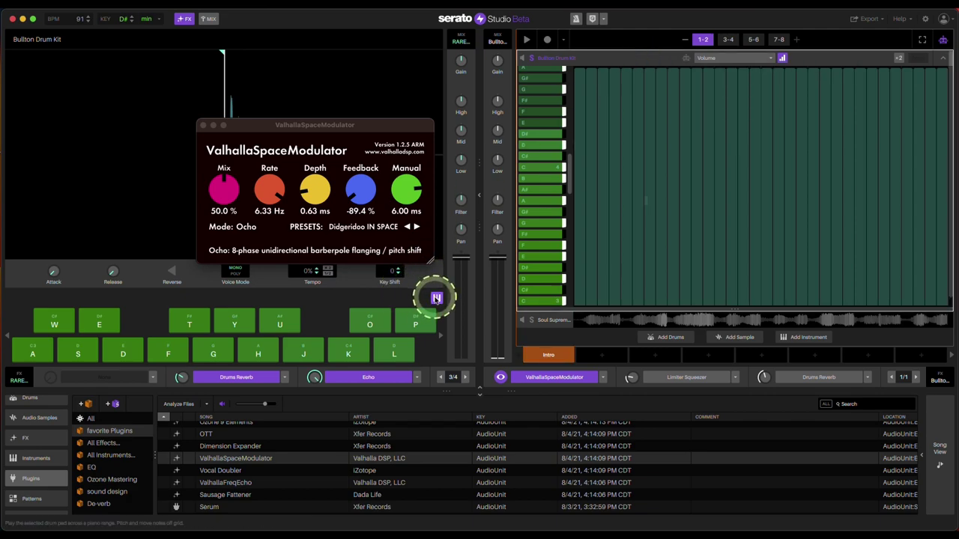
# Leave the keyboard mode of the pads and choose FX 1 feedback as the line automation for the whole drum kit deck.
pyautogui.click(437, 299)
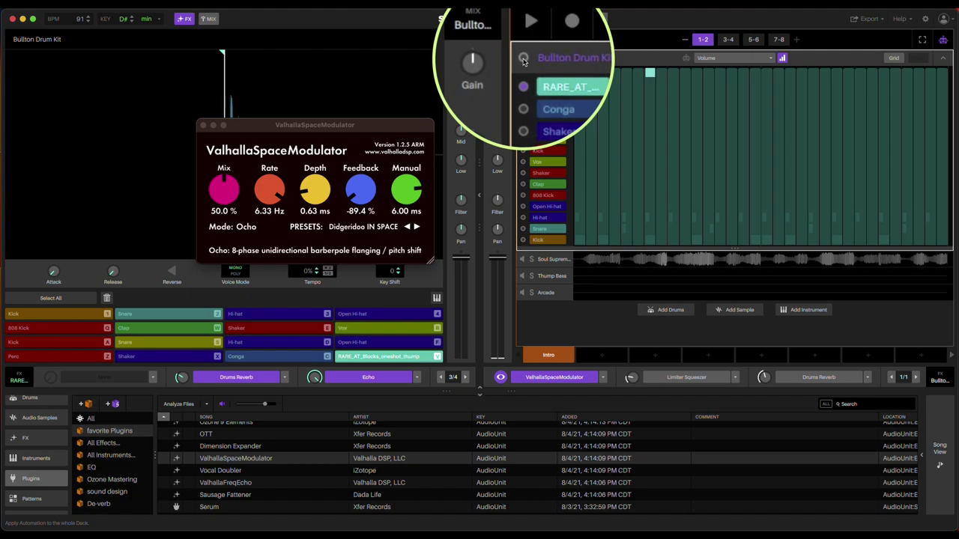
pyautogui.click(744, 60)
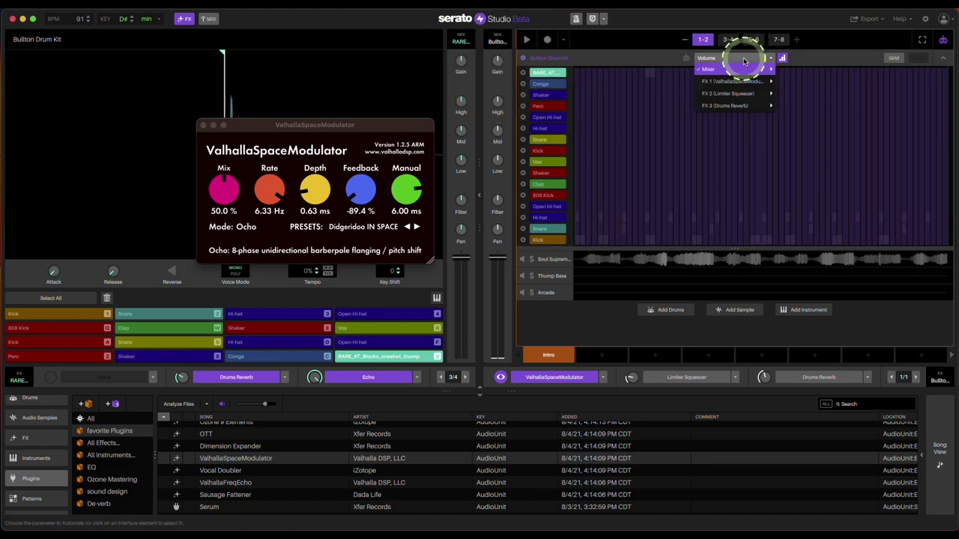
pyautogui.moveTo(758, 83)
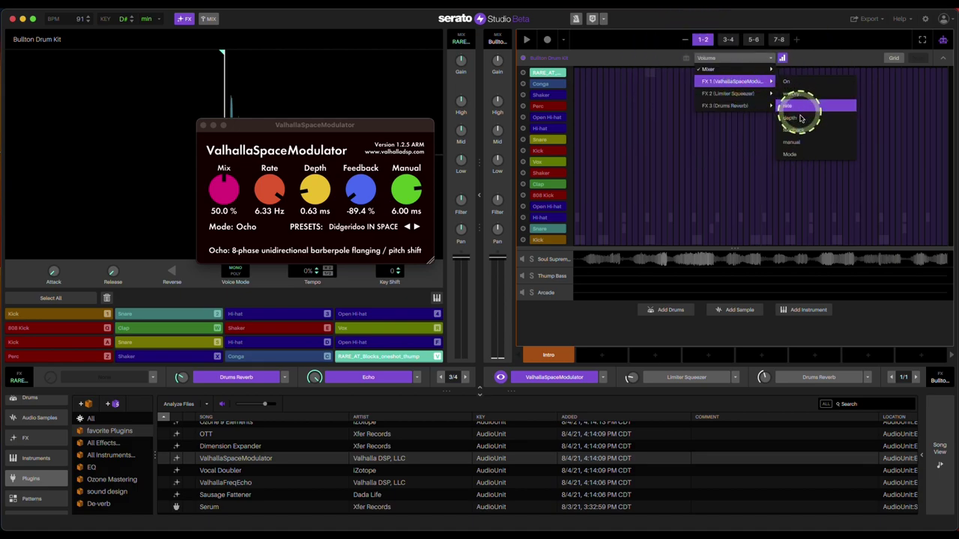
pyautogui.click(802, 135)
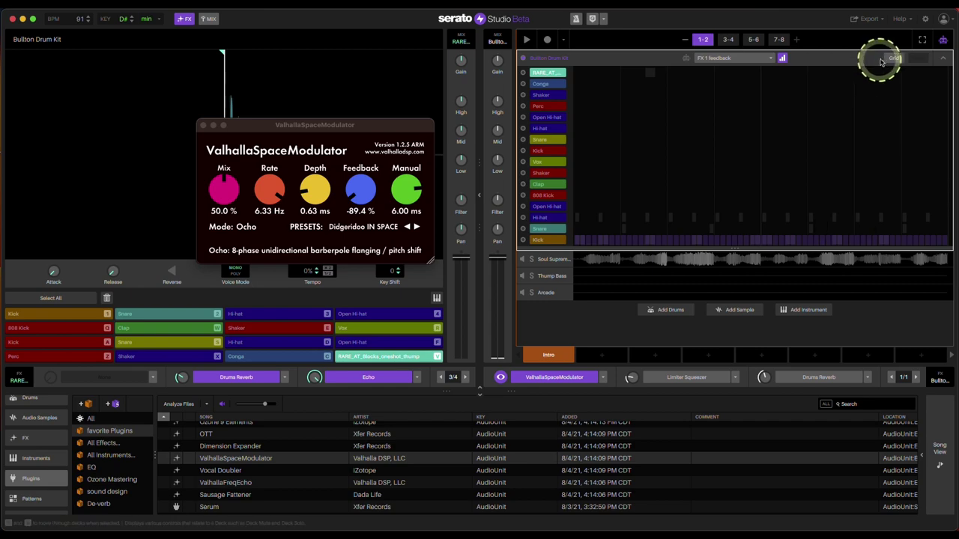
pyautogui.click(783, 59)
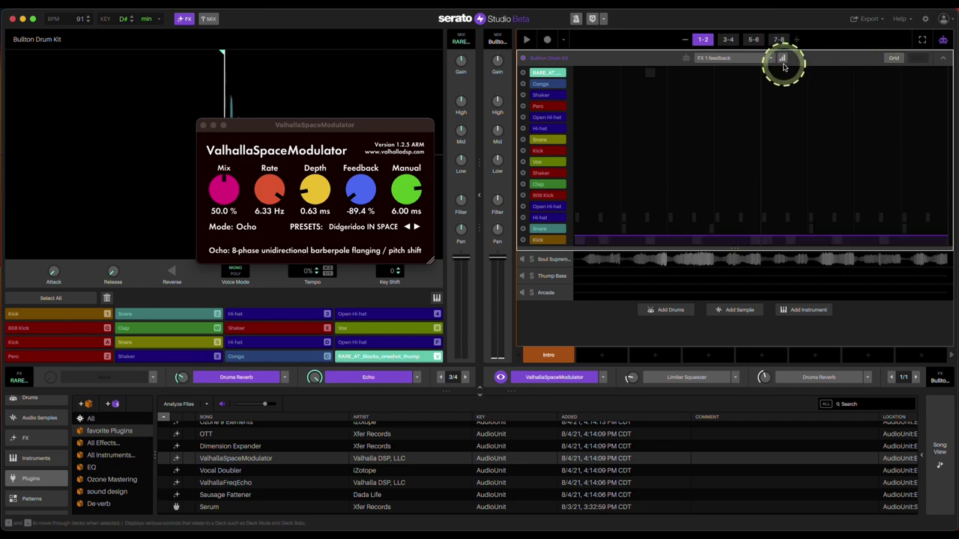
# Loop page 1-2, draw a feedback automation ramp rising to the maximum at the page's end, and play it.
pyautogui.click(704, 40)
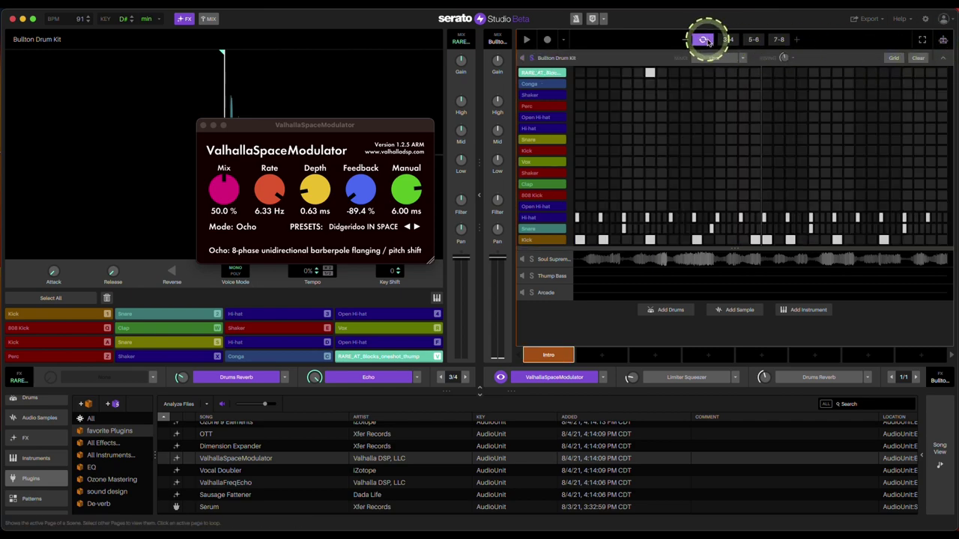
pyautogui.click(934, 46)
pyautogui.click(642, 216)
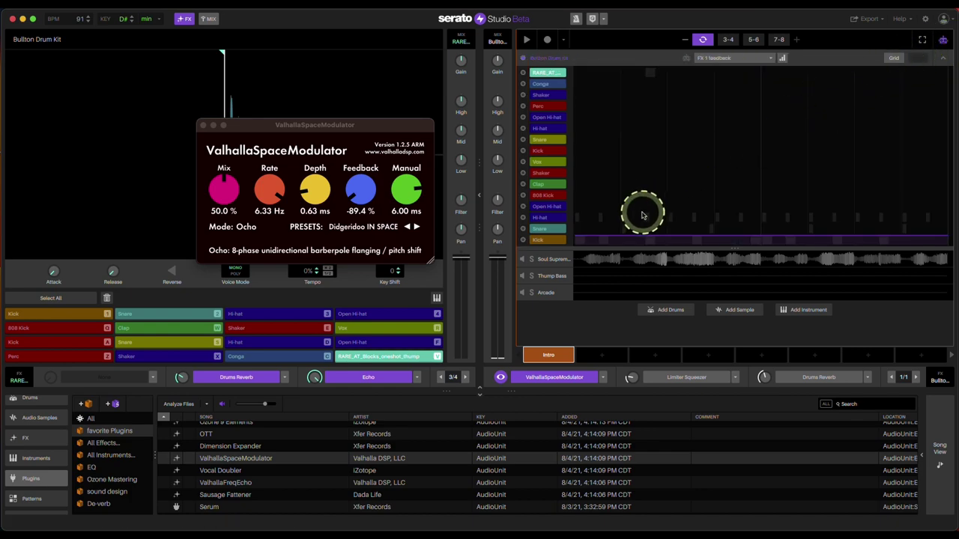
pyautogui.click(575, 240)
pyautogui.click(919, 230)
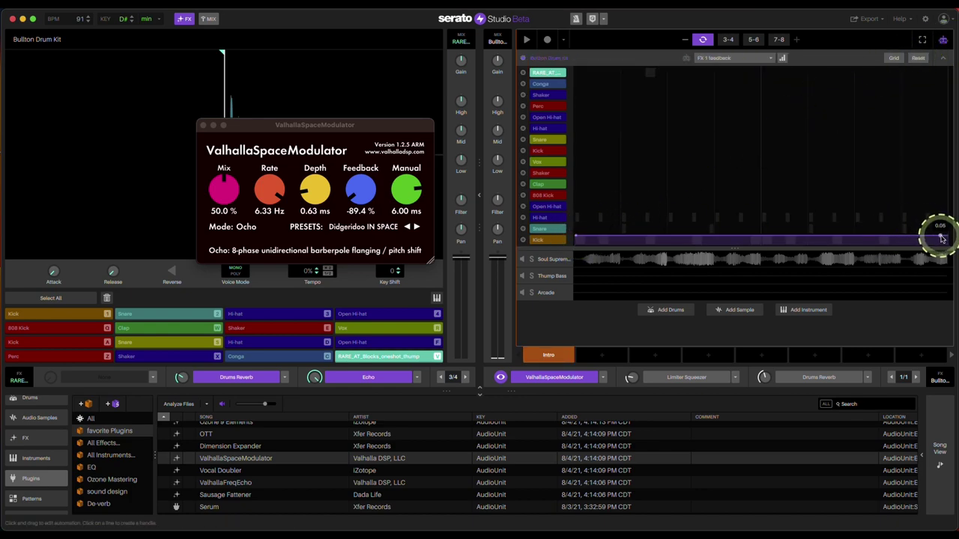
pyautogui.moveTo(942, 238); pyautogui.dragTo(939, 69)
pyautogui.press('space')
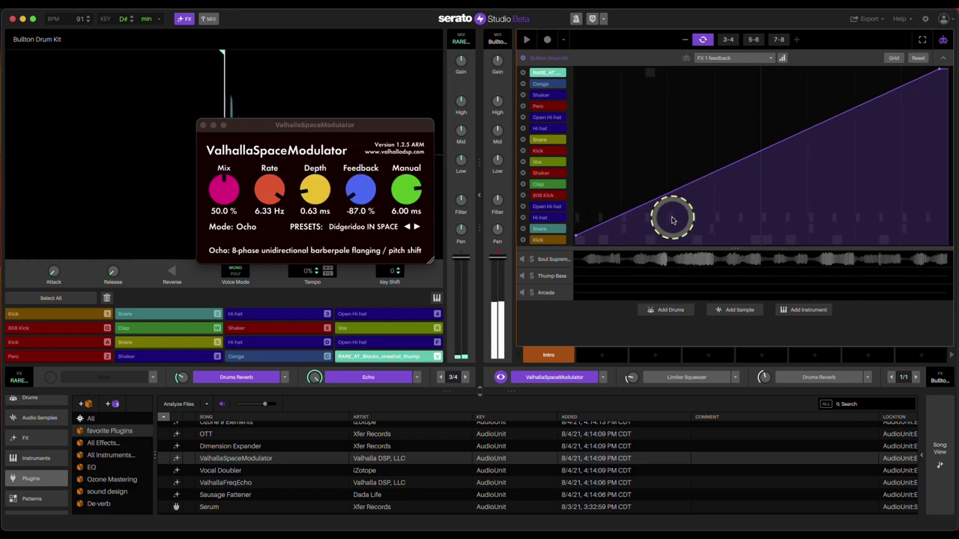
# Invert the feedback ramp so it falls from 1.00 at the start to the minimum at the page's end, and play it.
pyautogui.moveTo(577, 238); pyautogui.dragTo(578, 68)
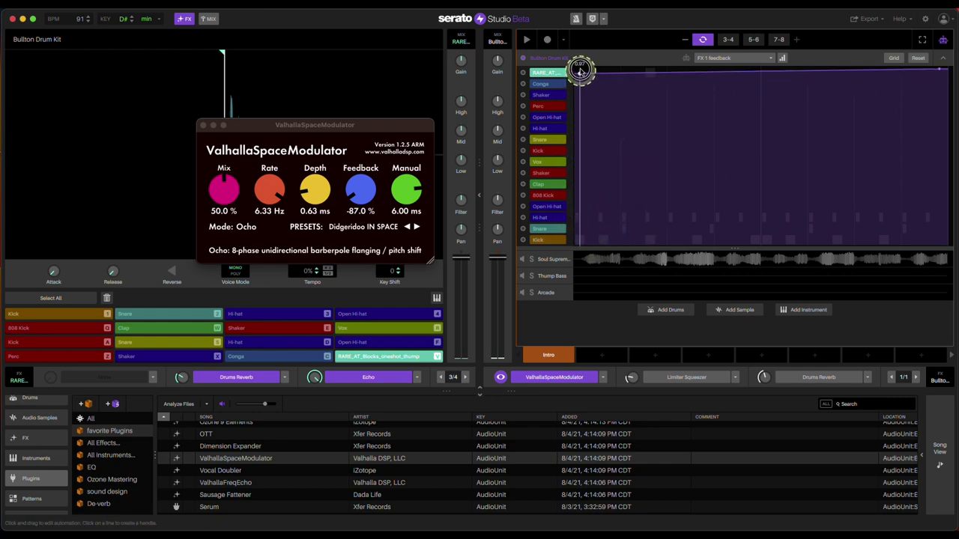
pyautogui.moveTo(941, 75); pyautogui.dragTo(947, 246)
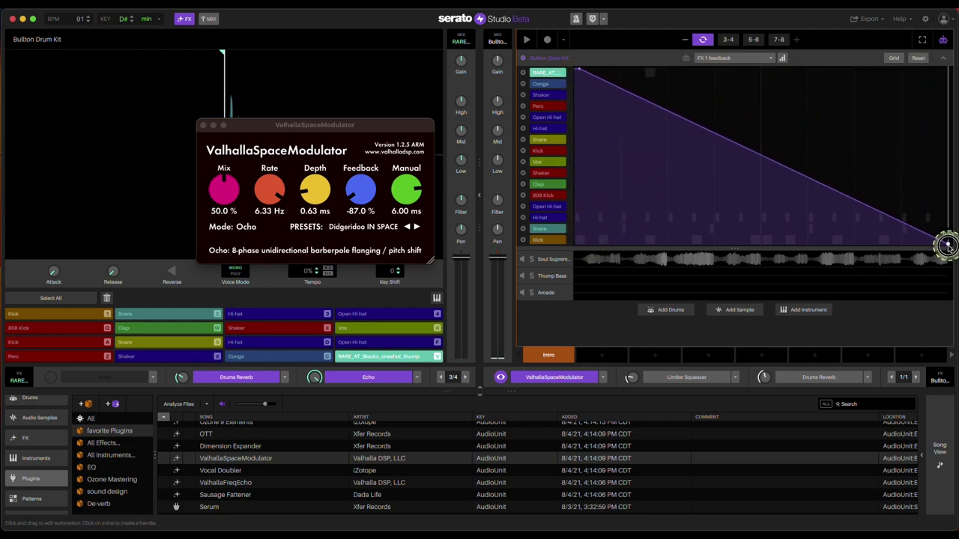
pyautogui.click(783, 59)
pyautogui.click(783, 60)
pyautogui.click(681, 173)
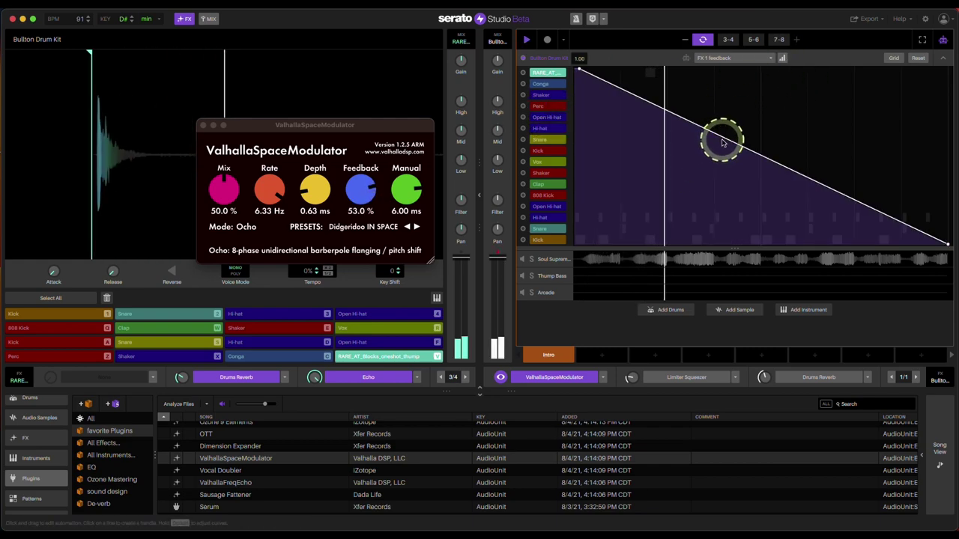
# Examine ValhallaSpaceModulator's Feedback control and its list of automatable parameters.
pyautogui.click(361, 212)
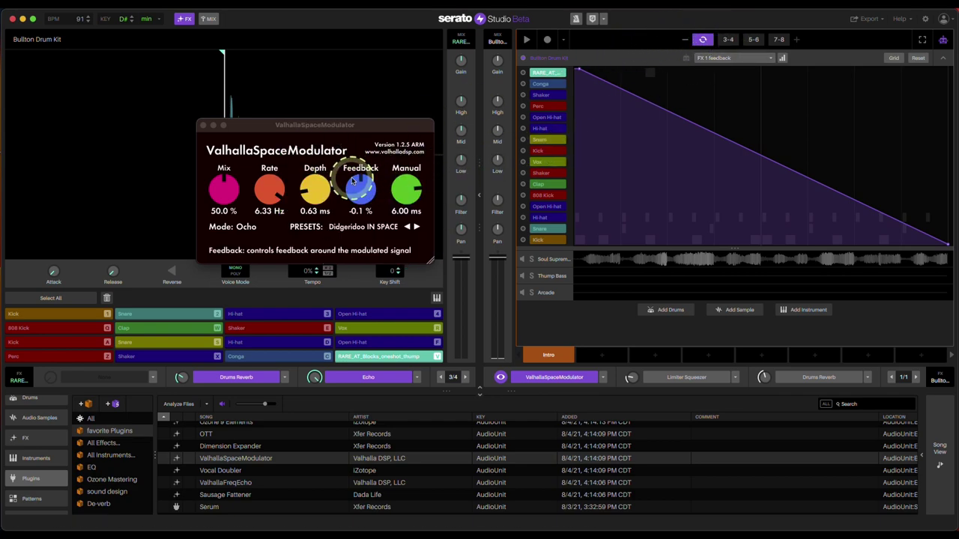
pyautogui.click(733, 57)
pyautogui.moveTo(730, 81)
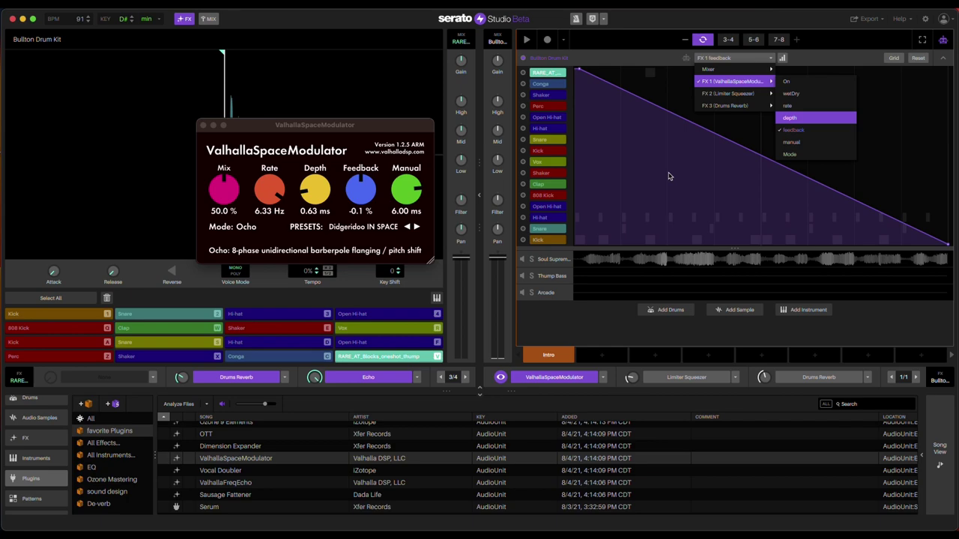
pyautogui.click(914, 108)
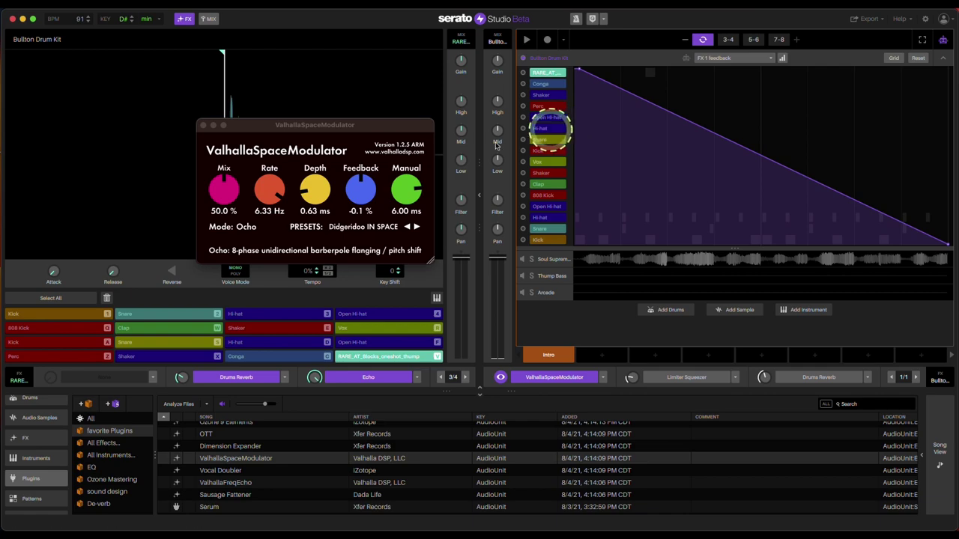
# Replace ValhallaSpaceModulator with Vocal Doubler in the drum kit's first effect slot and set Separation to 100 % and Variation to 3 %.
pyautogui.click(357, 472)
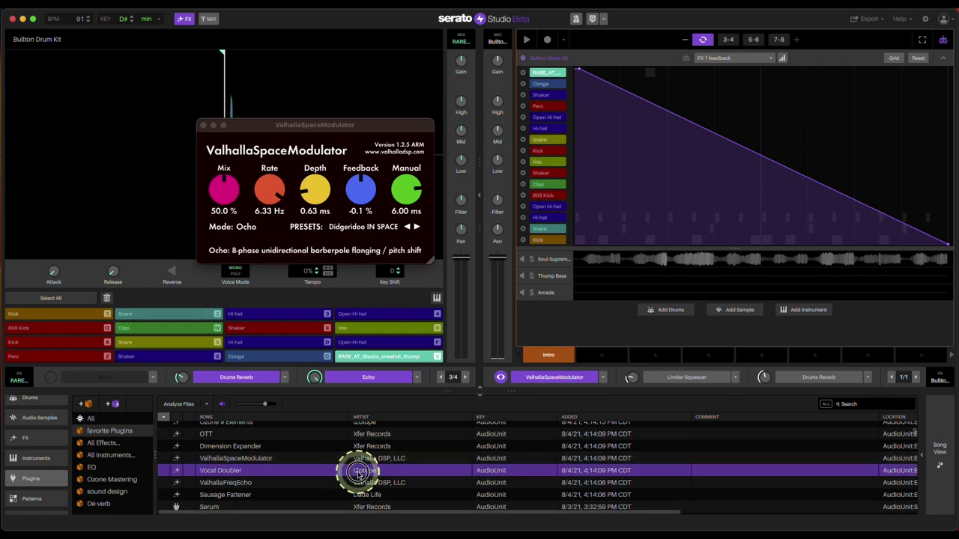
pyautogui.moveTo(524, 377); pyautogui.dragTo(526, 376)
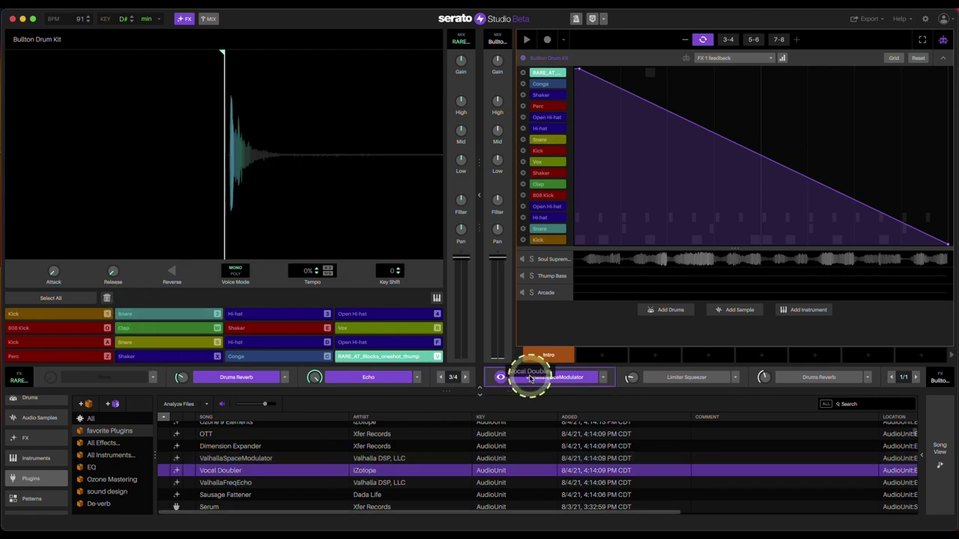
pyautogui.moveTo(71, 11); pyautogui.dragTo(233, 100)
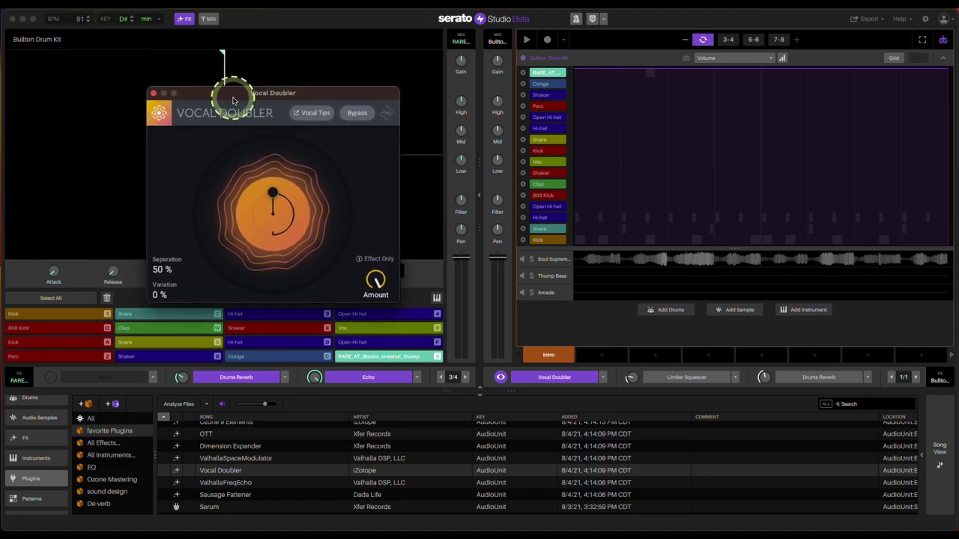
pyautogui.moveTo(279, 196); pyautogui.dragTo(279, 153)
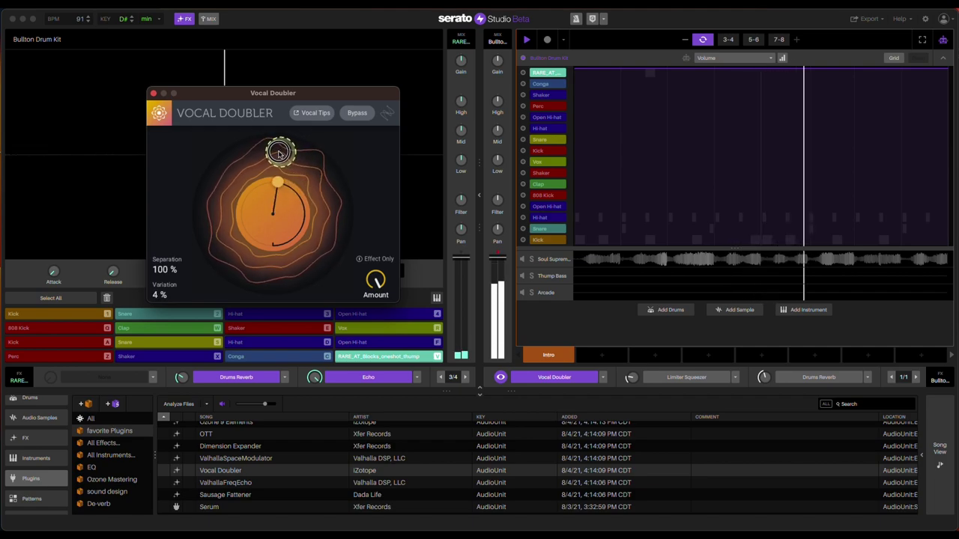
pyautogui.moveTo(375, 279); pyautogui.dragTo(386, 261)
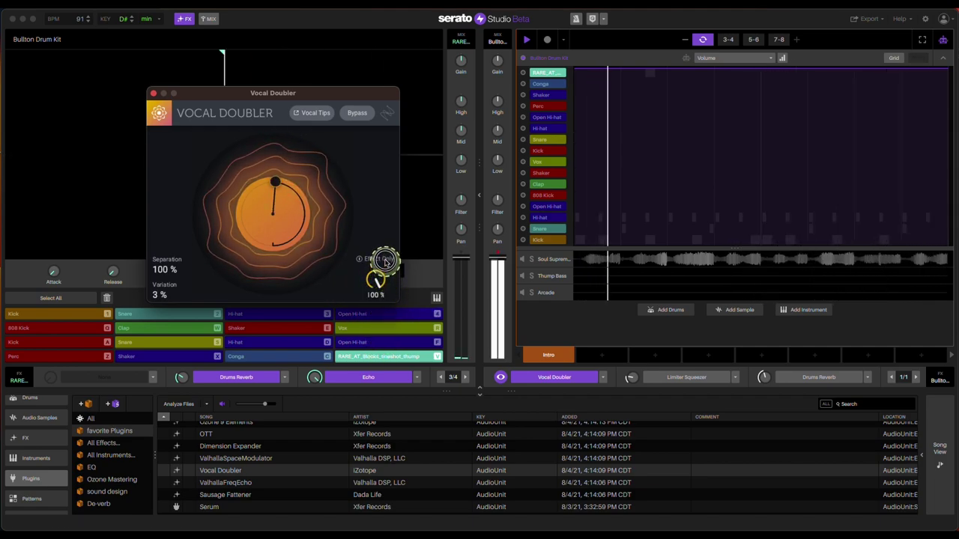
pyautogui.click(153, 94)
# Replace Vocal Doubler with ValhallaFreqEcho and, during playback, set Feedback to 70.60 %, Shift to 200.58 Hz and Low Cut to 2460 Hz.
pyautogui.click(382, 484)
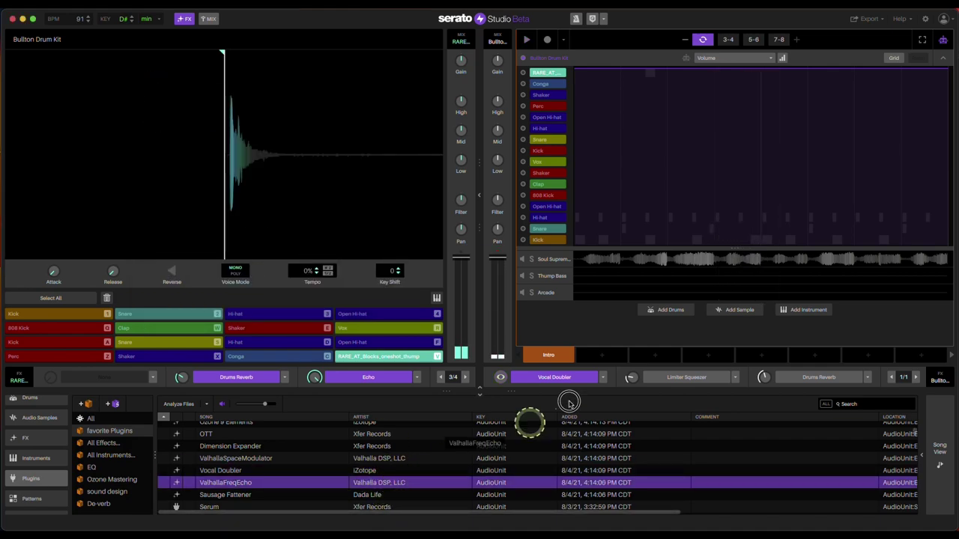
pyautogui.moveTo(569, 405); pyautogui.dragTo(575, 381)
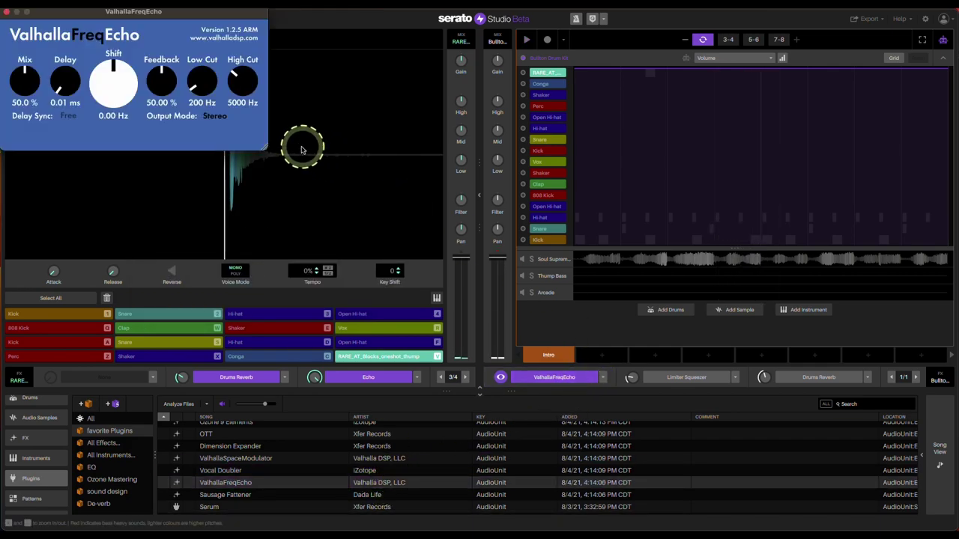
pyautogui.press('space')
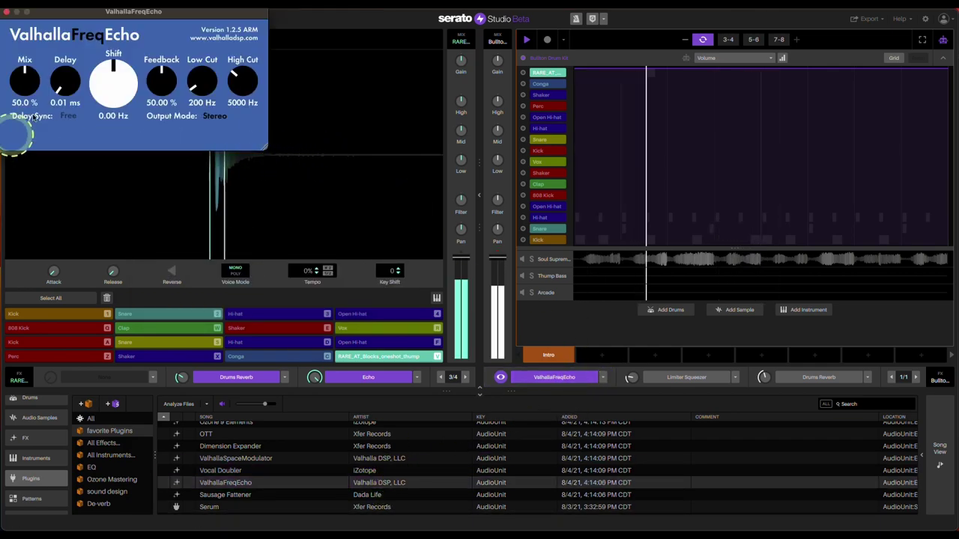
pyautogui.moveTo(161, 82); pyautogui.dragTo(206, 31)
pyautogui.moveTo(114, 75); pyautogui.dragTo(121, 43)
pyautogui.click(150, 96)
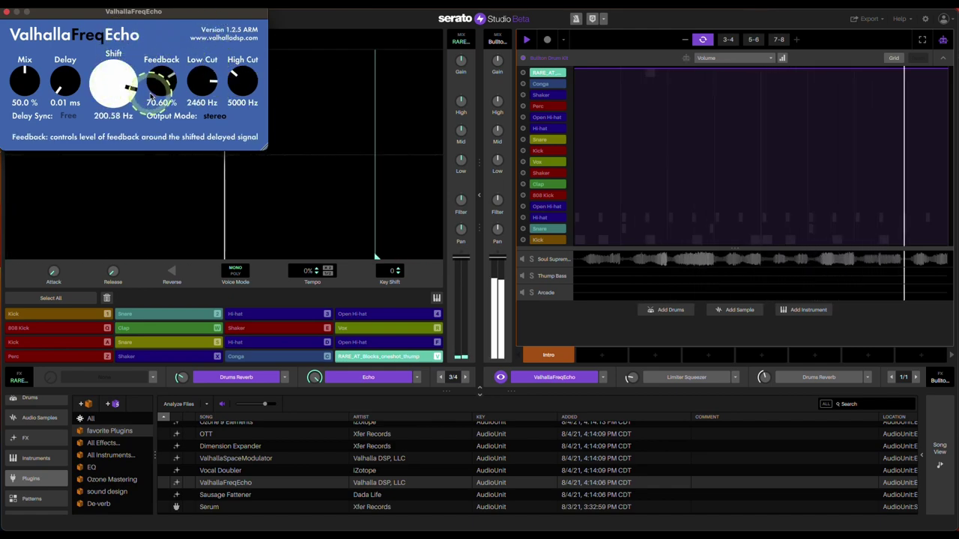
pyautogui.moveTo(150, 96); pyautogui.dragTo(166, 94)
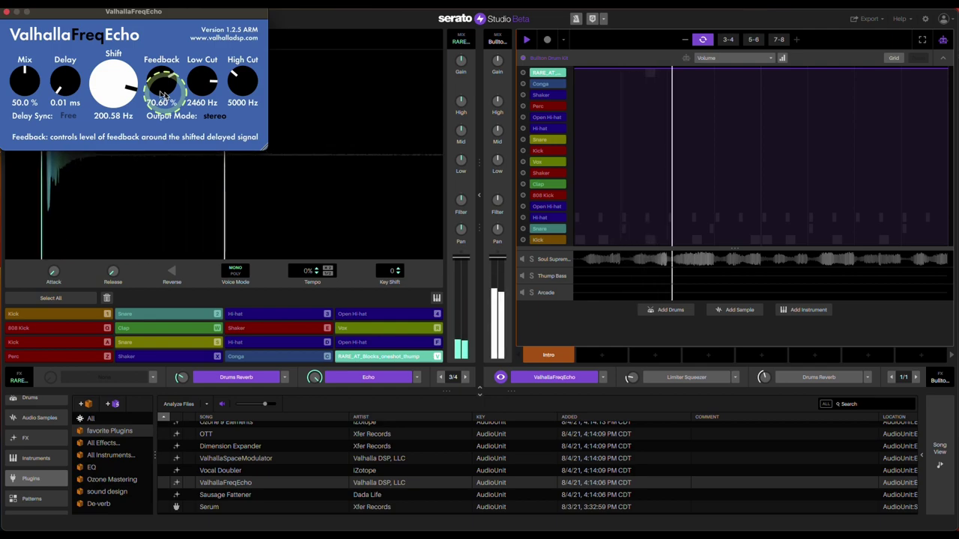
# Set ValhallaFreqEcho's Delay to 96.07 ms, High Cut to 7500 Hz and Mix to 47.9 %, and close its window.
pyautogui.click(25, 79)
pyautogui.click(68, 82)
pyautogui.moveTo(68, 82); pyautogui.dragTo(101, 34)
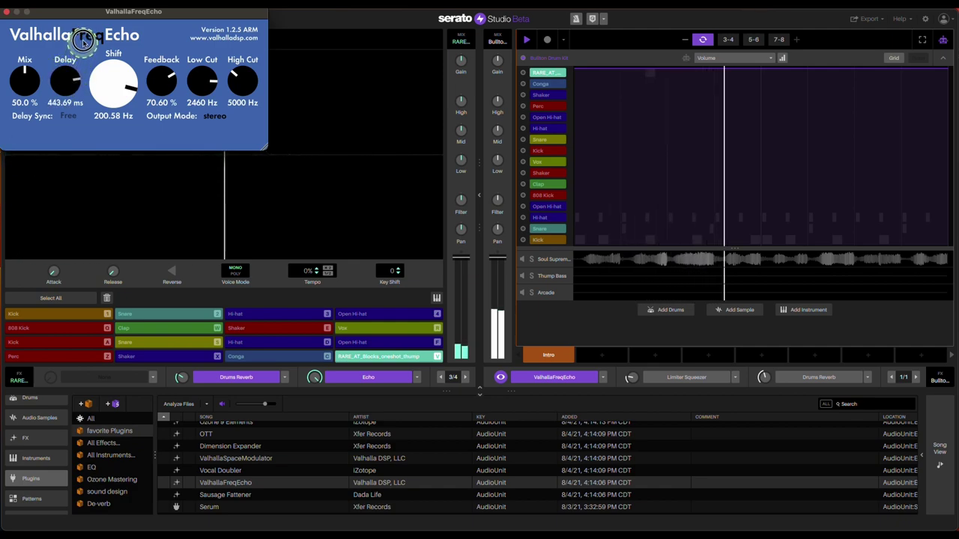
pyautogui.click(200, 88)
pyautogui.moveTo(60, 84); pyautogui.dragTo(67, 137)
pyautogui.click(252, 69)
pyautogui.moveTo(252, 69); pyautogui.dragTo(253, 57)
pyautogui.click(25, 86)
pyautogui.moveTo(25, 86); pyautogui.dragTo(26, 90)
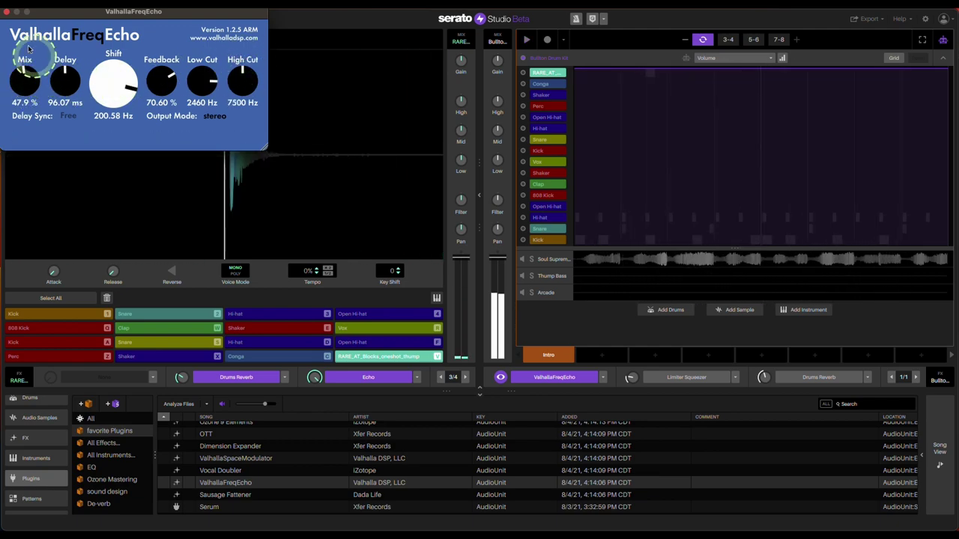
pyautogui.click(6, 13)
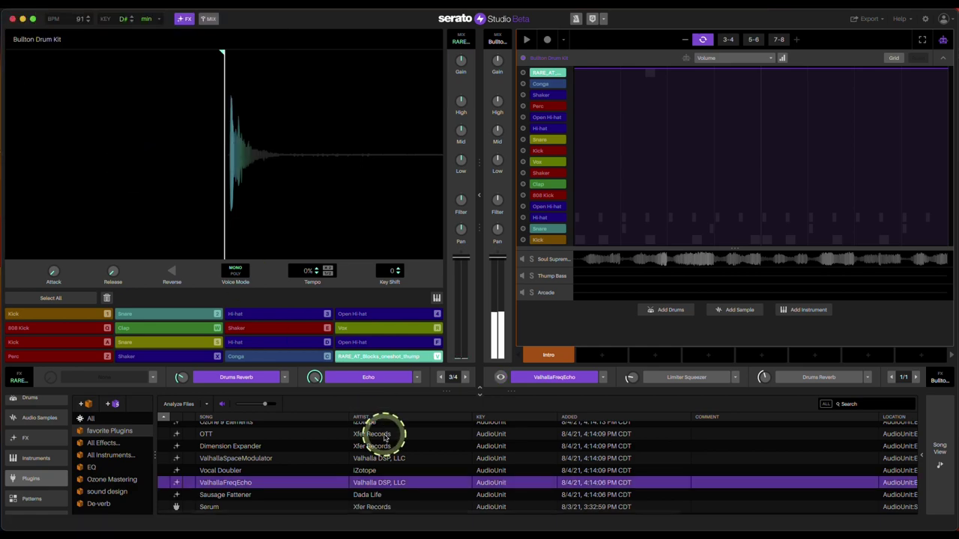
# Replace ValhallaFreqEcho with Sausage Fattener in the drum kit's first effect slot and play the scene to hear it.
pyautogui.click(370, 497)
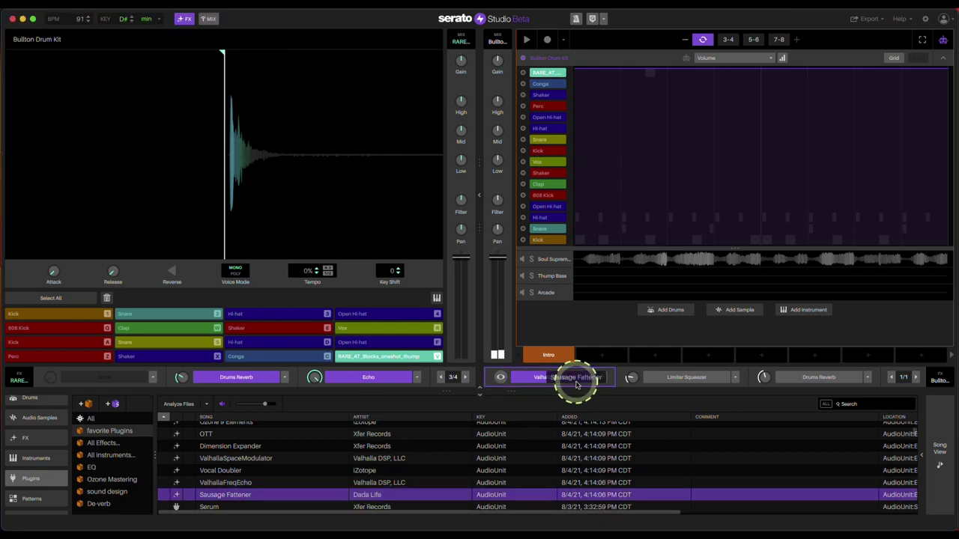
pyautogui.moveTo(577, 383); pyautogui.dragTo(574, 381)
pyautogui.moveTo(294, 15); pyautogui.dragTo(402, 89)
pyautogui.click(384, 262)
pyautogui.press('space')
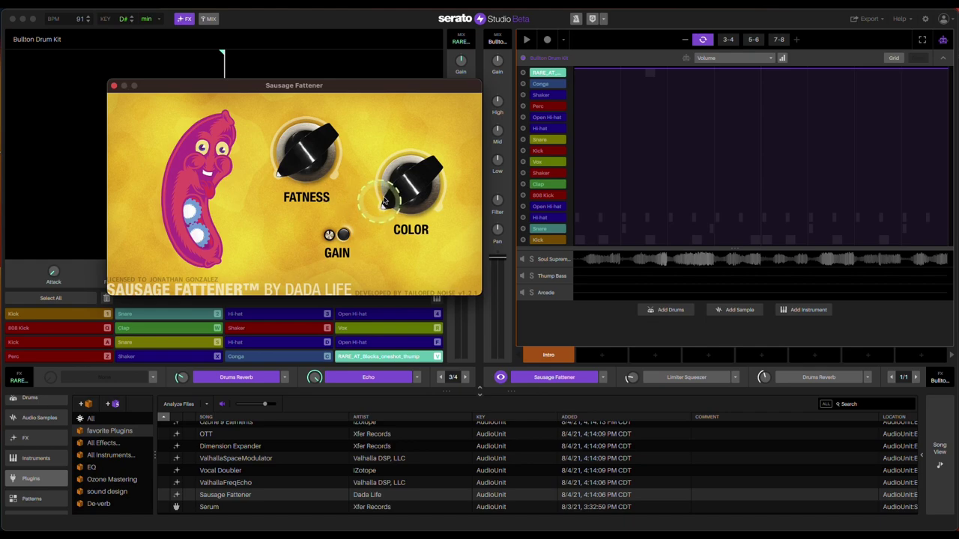
# Raise Sausage Fattener's Fatness to 100.0 % and Color to its maximum, and close the plugin's window.
pyautogui.moveTo(416, 201); pyautogui.dragTo(337, 187)
pyautogui.moveTo(411, 183); pyautogui.dragTo(397, 142)
pyautogui.moveTo(325, 138); pyautogui.dragTo(336, 32)
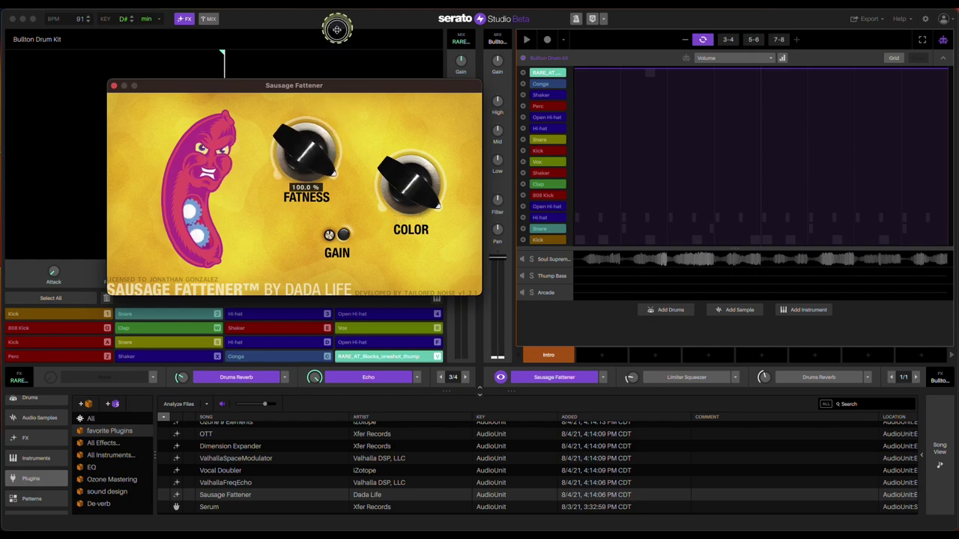
pyautogui.click(114, 86)
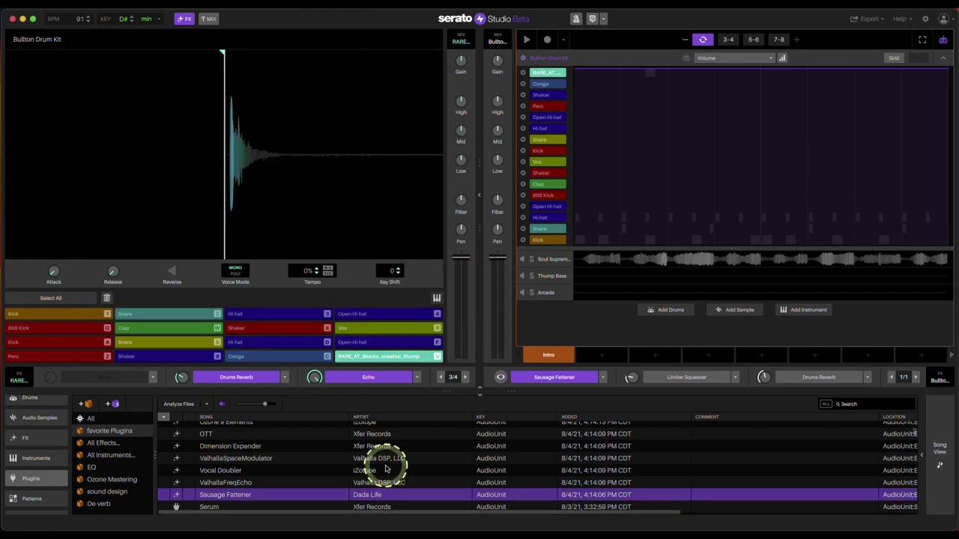
# Load Serum from the favorite Plugins crate into a new instrument deck and position its window clear of the sequencer.
pyautogui.scroll(-3, 385, 462)
pyautogui.click(383, 472)
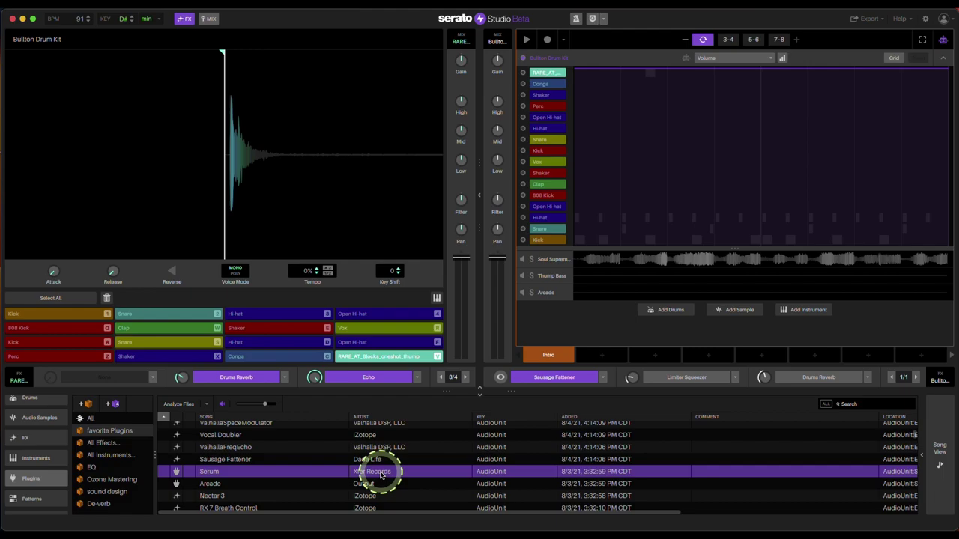
pyautogui.moveTo(574, 343); pyautogui.dragTo(585, 336)
pyautogui.moveTo(307, 19); pyautogui.dragTo(452, 53)
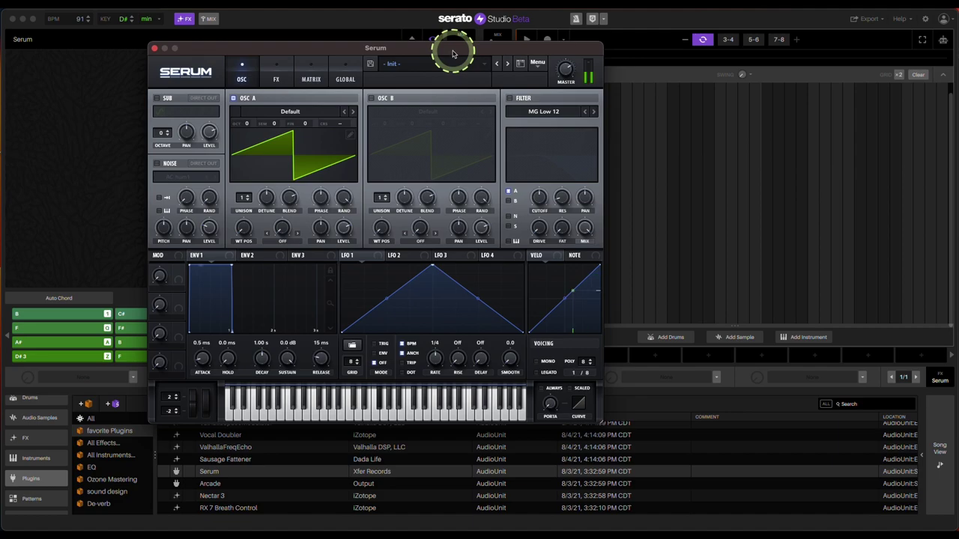
pyautogui.moveTo(475, 51); pyautogui.dragTo(370, 91)
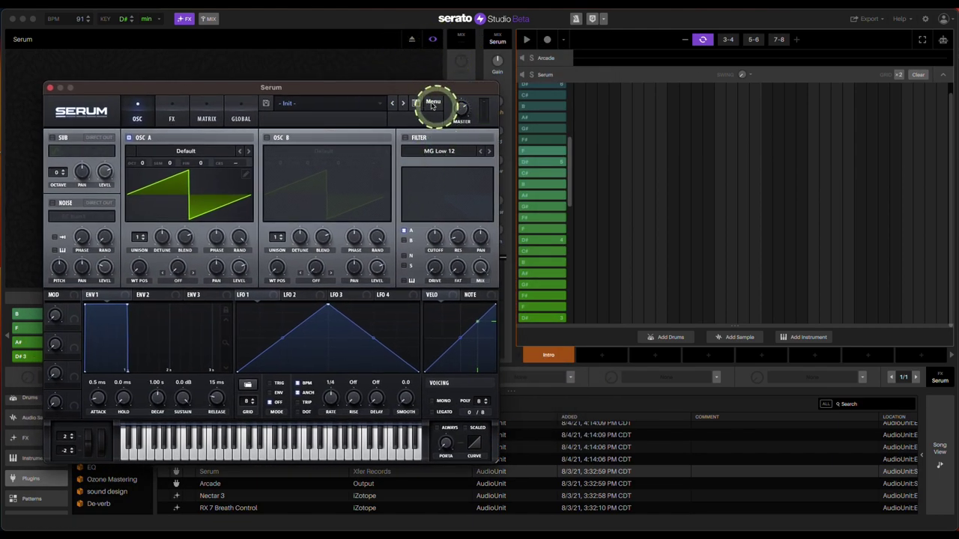
# Load the BS_Pegasus preset from Serum's Ambient Panarama SERUM PRESETS bank.
pyautogui.click(378, 103)
pyautogui.click(370, 99)
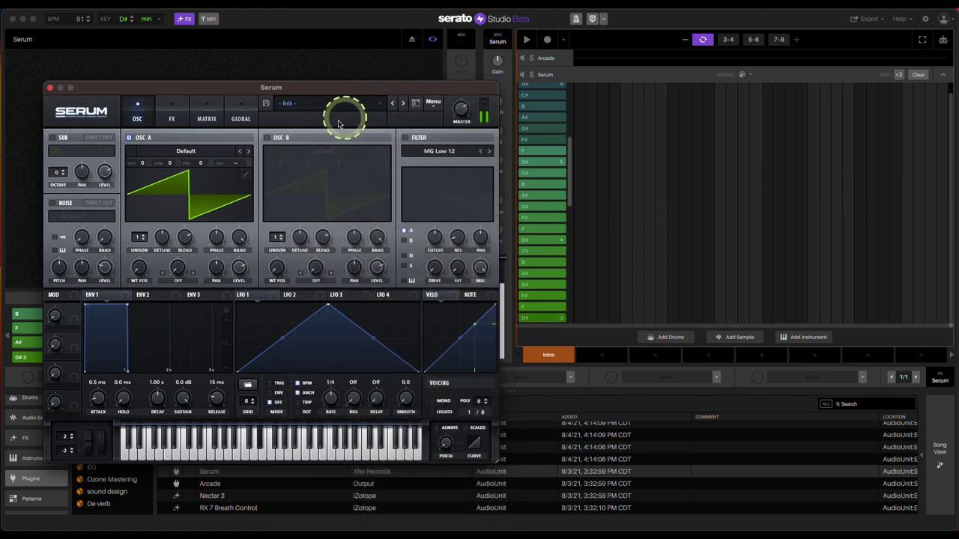
pyautogui.click(339, 123)
pyautogui.moveTo(314, 129)
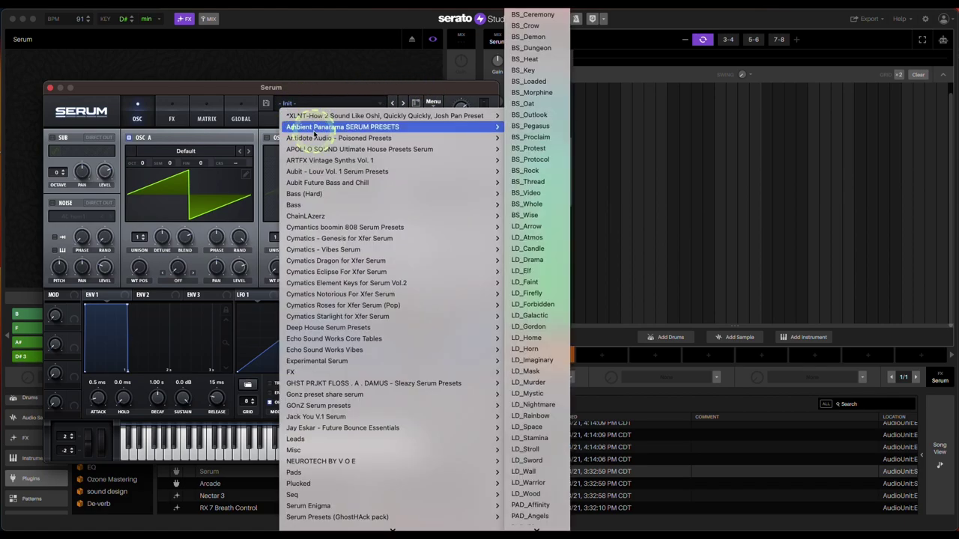
pyautogui.click(530, 126)
pyautogui.moveTo(369, 86); pyautogui.dragTo(366, 63)
# Unmute the Soul Supreme sample deck and switch Serum to the following preset, BS_Proclaim.
pyautogui.click(757, 73)
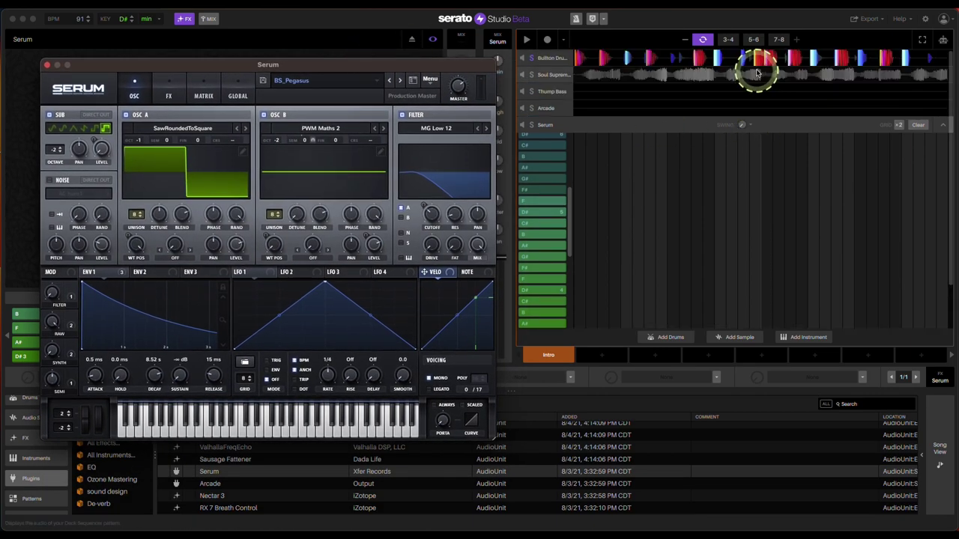
pyautogui.click(531, 60)
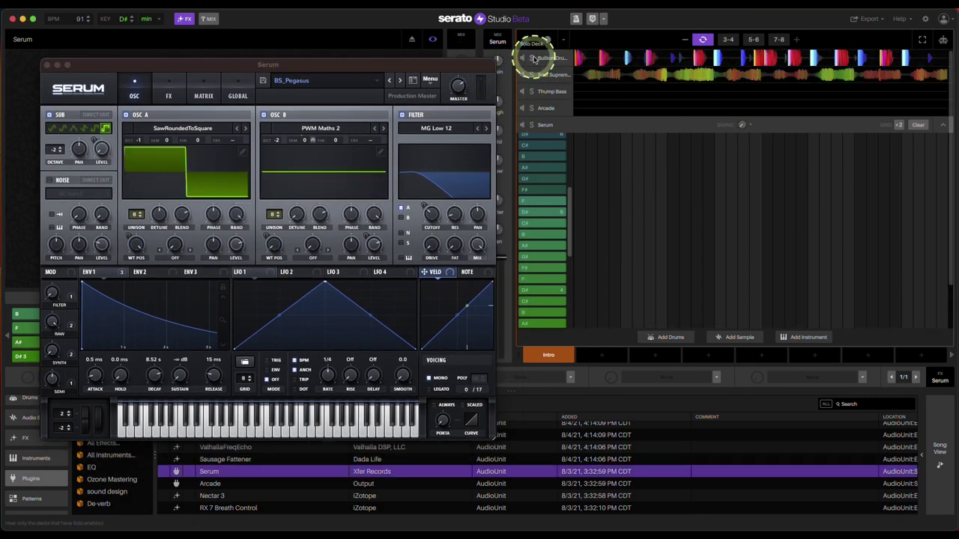
pyautogui.moveTo(385, 66); pyautogui.dragTo(452, 62)
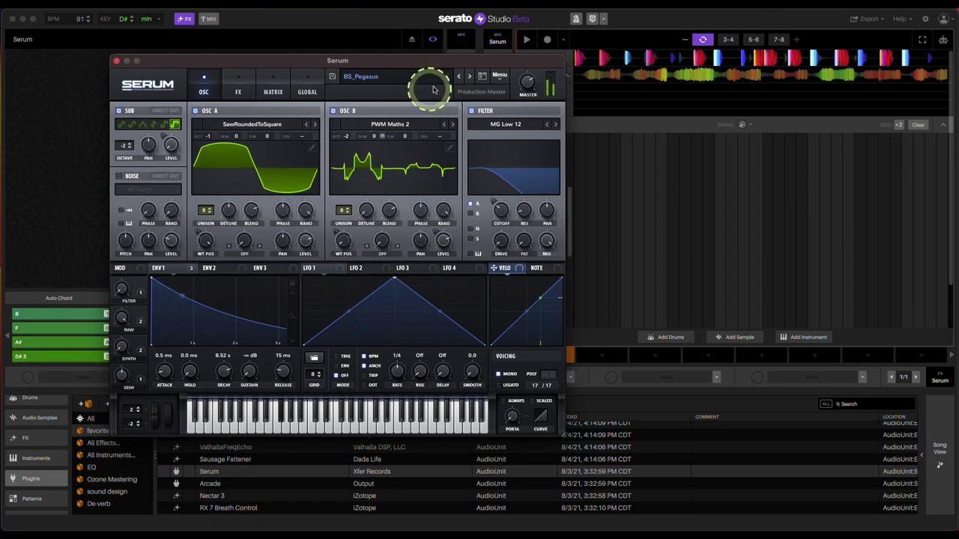
pyautogui.click(468, 78)
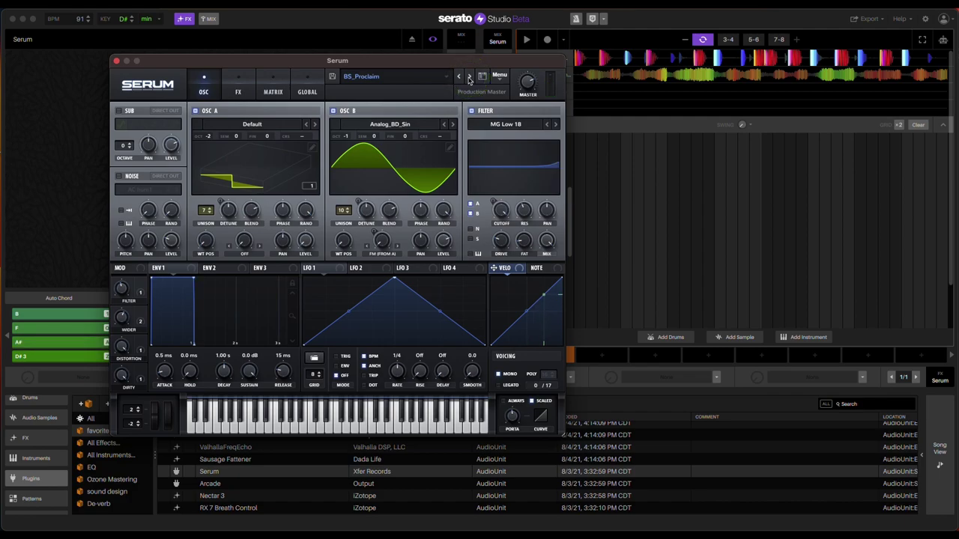
pyautogui.moveTo(490, 64); pyautogui.dragTo(436, 61)
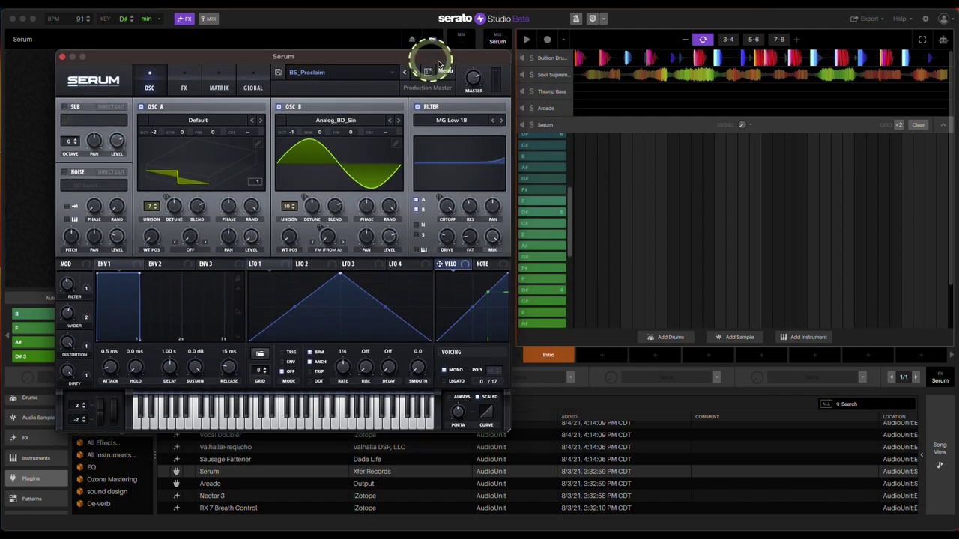
# Mute the Soul Supreme deck and record a bass line with Serum over the Intro scene.
pyautogui.click(526, 76)
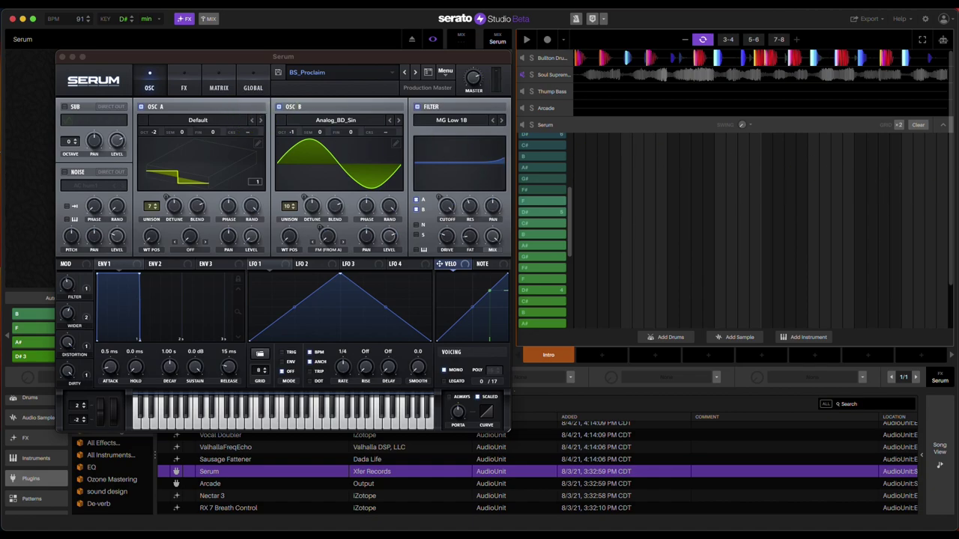
pyautogui.click(549, 41)
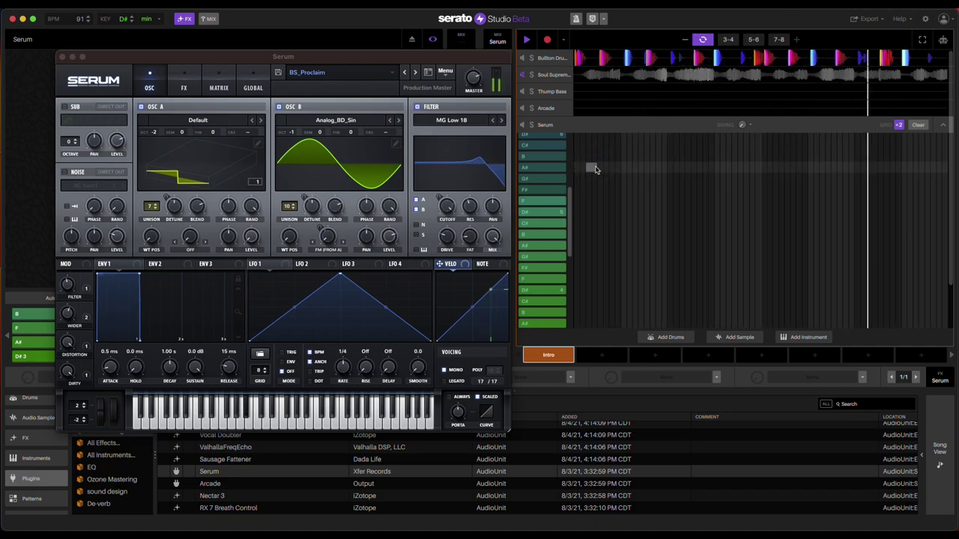
pyautogui.click(604, 132)
pyautogui.click(553, 43)
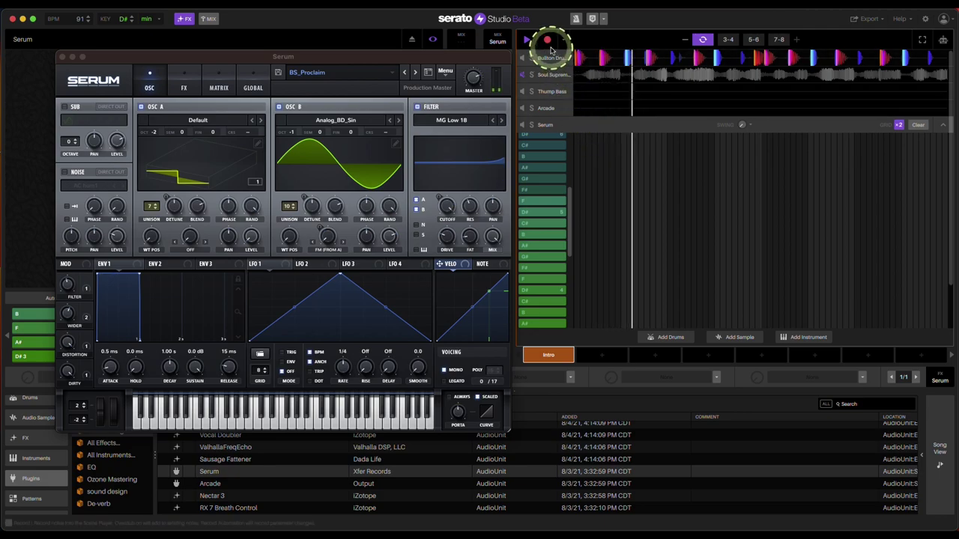
# Locate the recorded Serum notes in the sequencer and play them back.
pyautogui.click(584, 124)
pyautogui.scroll(-2, 621, 225)
pyautogui.click(648, 272)
pyautogui.scroll(-3, 648, 266)
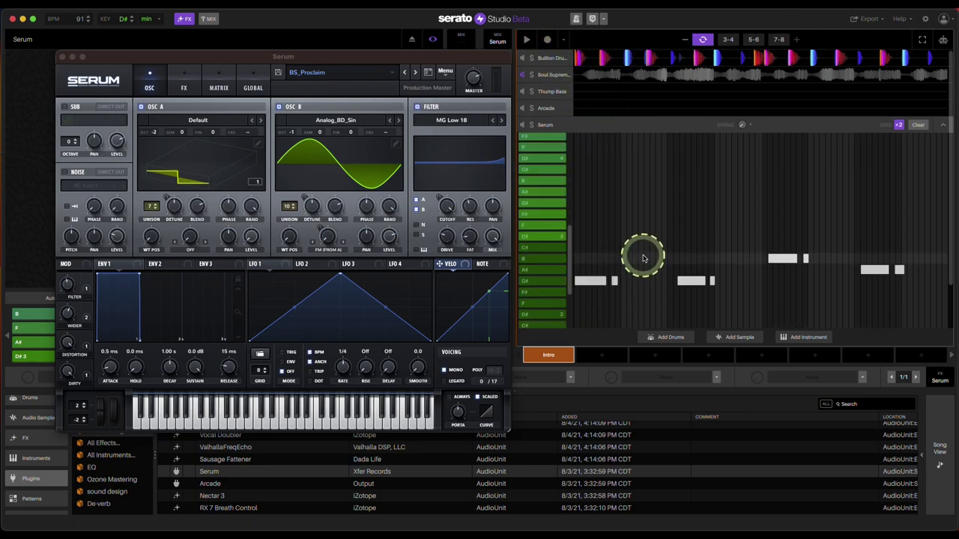
pyautogui.click(664, 281)
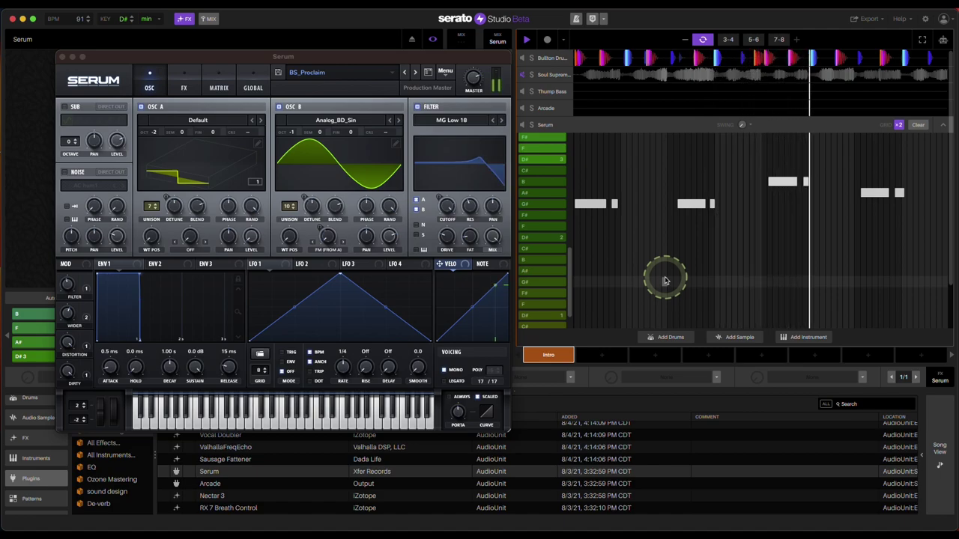
pyautogui.click(535, 275)
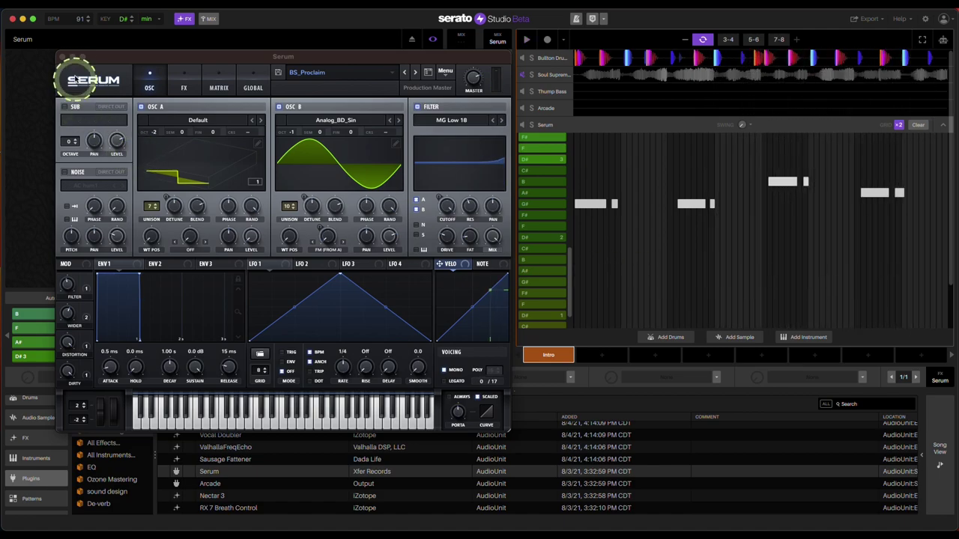
# Close Serum's window, select all of its recorded notes and collapse its sequencer deck.
pyautogui.click(63, 57)
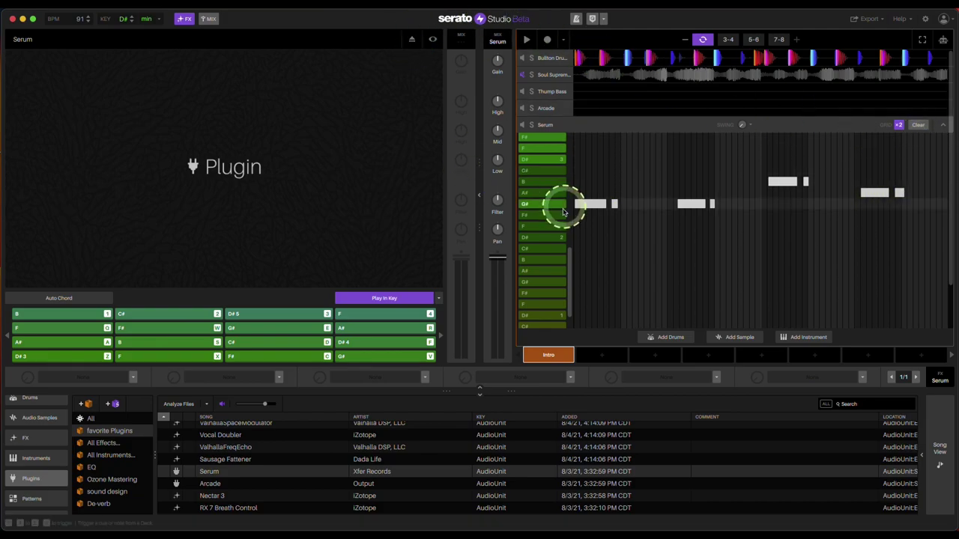
pyautogui.moveTo(932, 180); pyautogui.dragTo(549, 249)
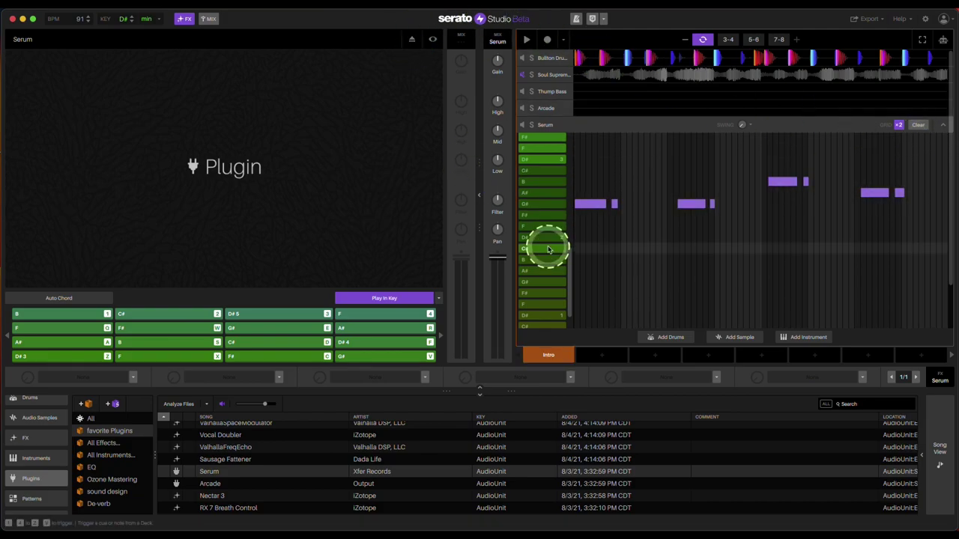
pyautogui.press('Delete')
pyautogui.click(943, 126)
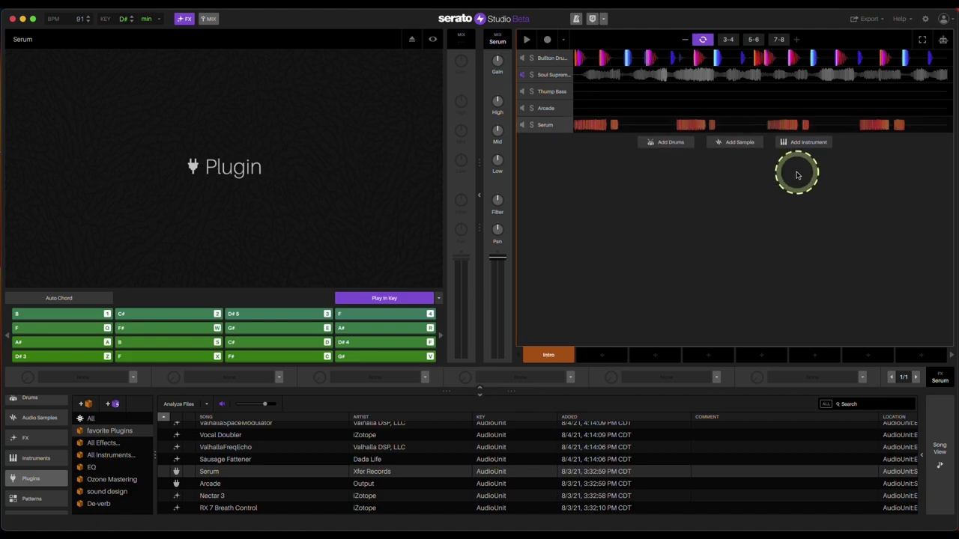
# Select Nectar 3 in the favorite Plugins crate and unmute the Soul Supreme sample deck.
pyautogui.scroll(-1, 405, 483)
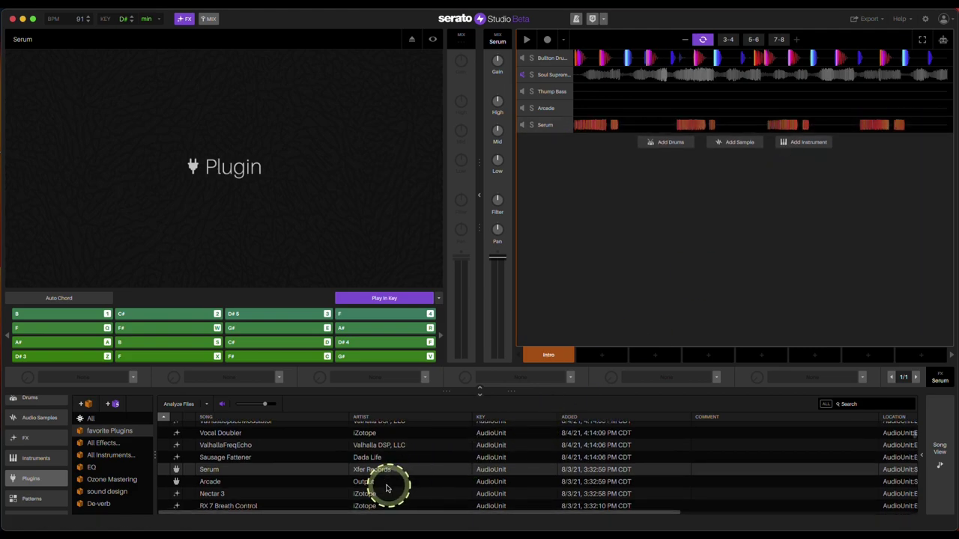
pyautogui.click(377, 495)
pyautogui.scroll(-2, 405, 487)
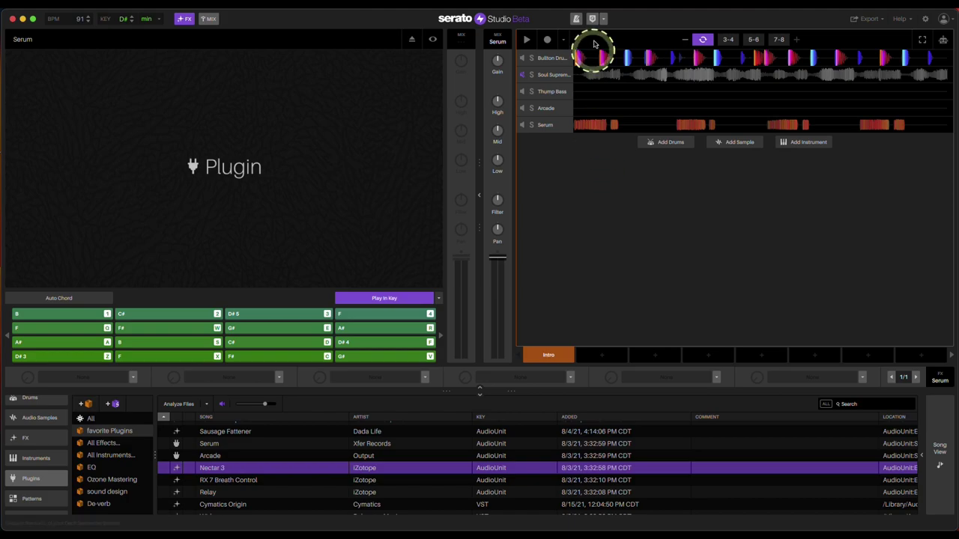
pyautogui.click(582, 74)
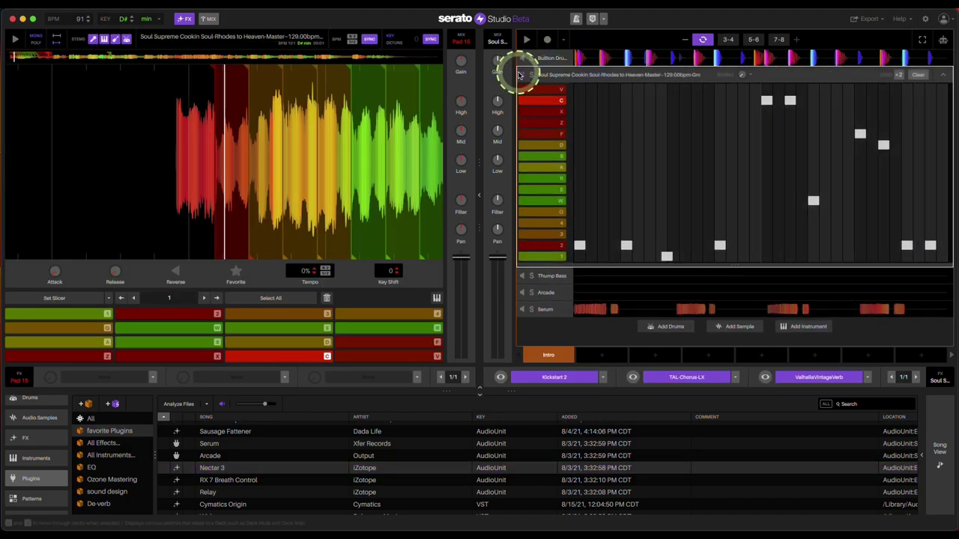
pyautogui.click(524, 74)
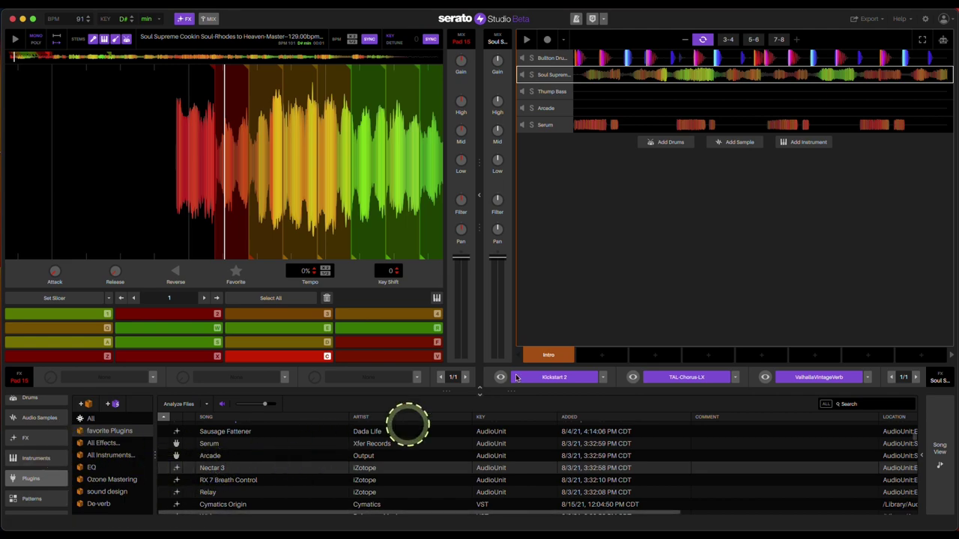
# Look through the Acapellas crate of the Audio Samples library for a vocal.
pyautogui.scroll(2, 33, 464)
pyautogui.click(43, 468)
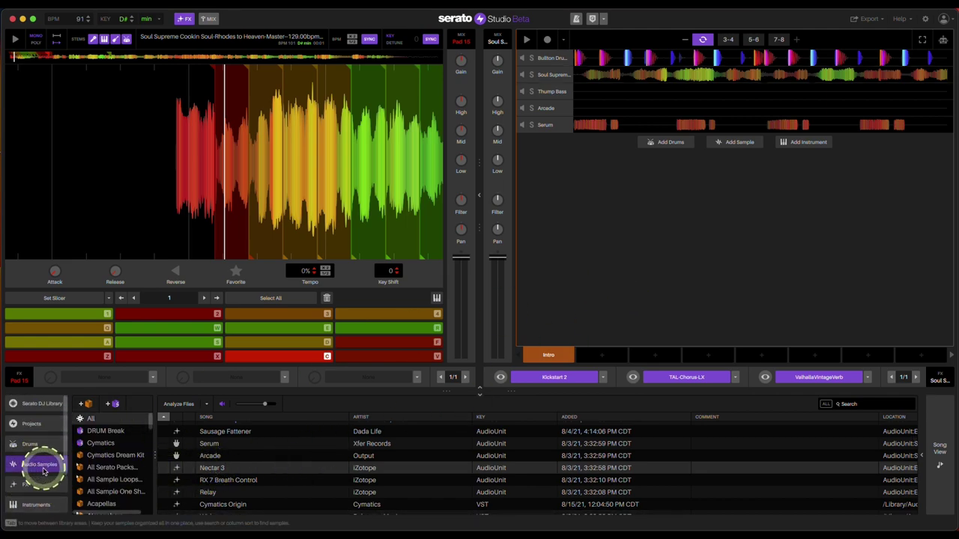
pyautogui.click(103, 504)
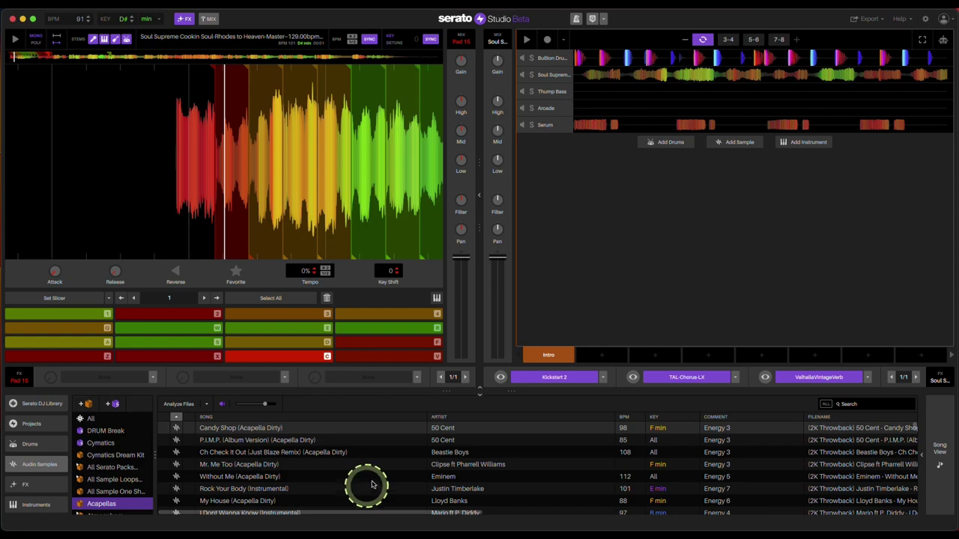
pyautogui.scroll(-5, 434, 484)
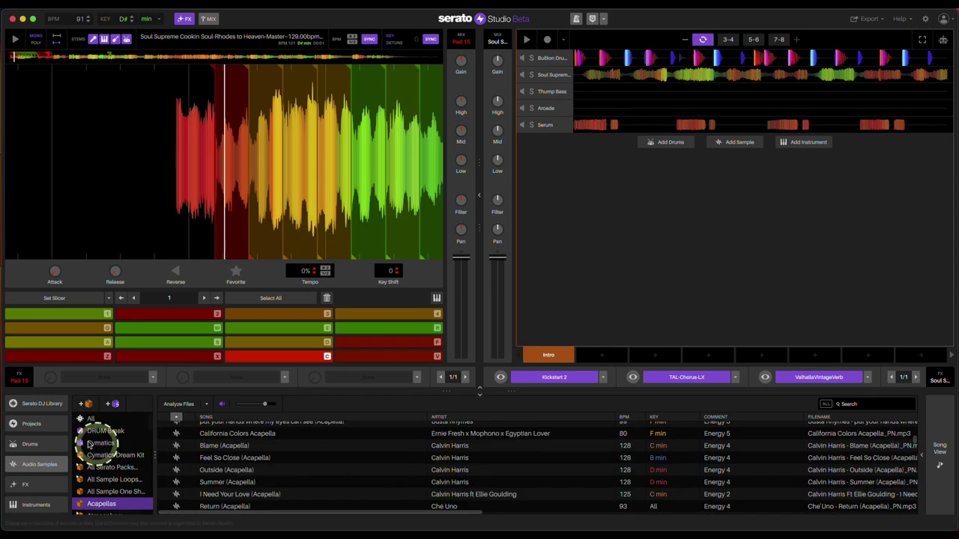
# Search the Serato DJ Library's All Splice crate for "voca" and load AHA_DO_120_vocal_lead_loop_the_ache_A as a new sample deck.
pyautogui.click(42, 404)
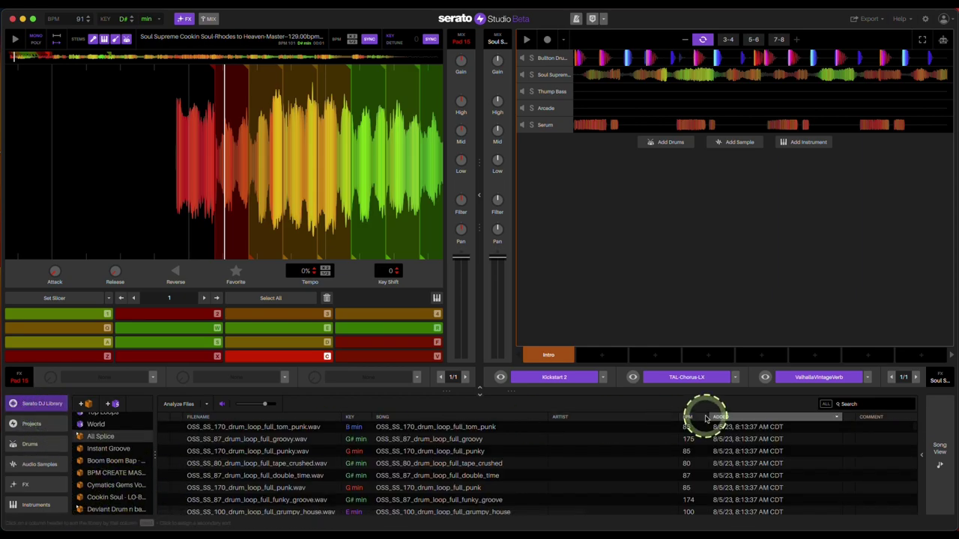
pyautogui.click(845, 405)
pyautogui.write('vocal')
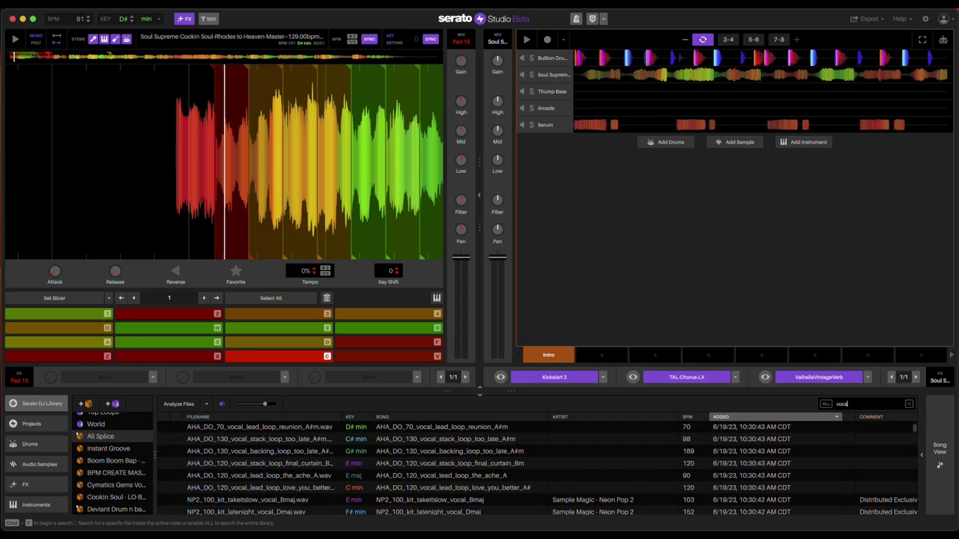
pyautogui.click(484, 477)
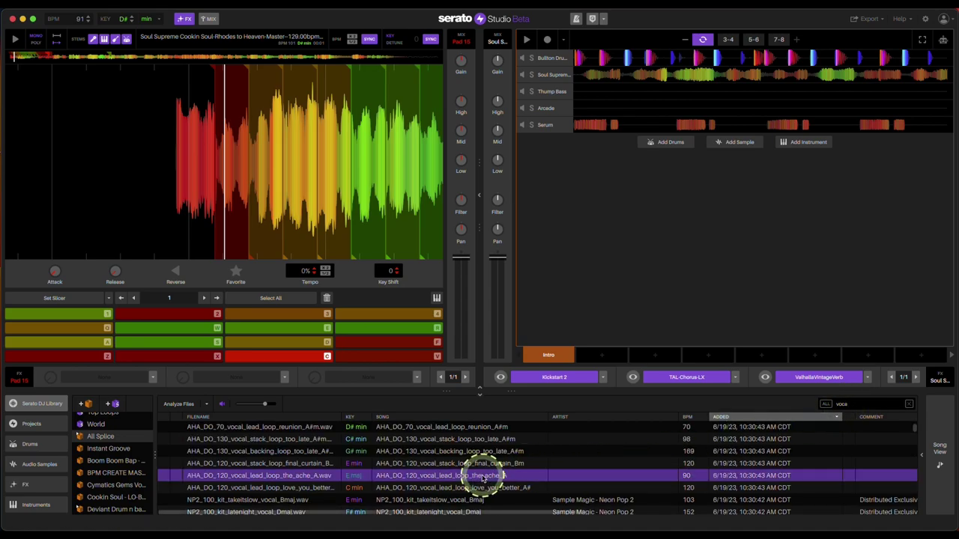
pyautogui.moveTo(484, 476); pyautogui.dragTo(604, 284)
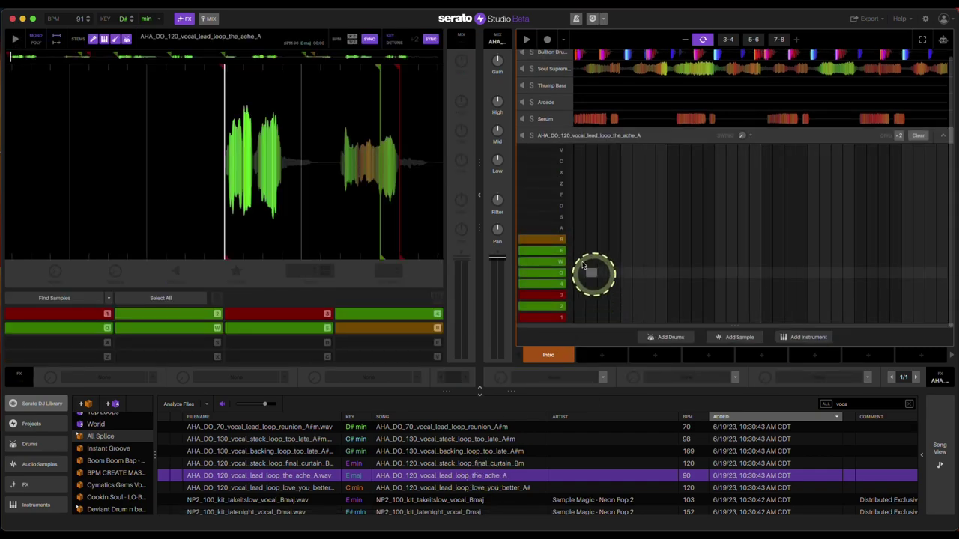
# Audition the vocal sample's cue points and mute the Serum deck during scene playback.
pyautogui.click(566, 268)
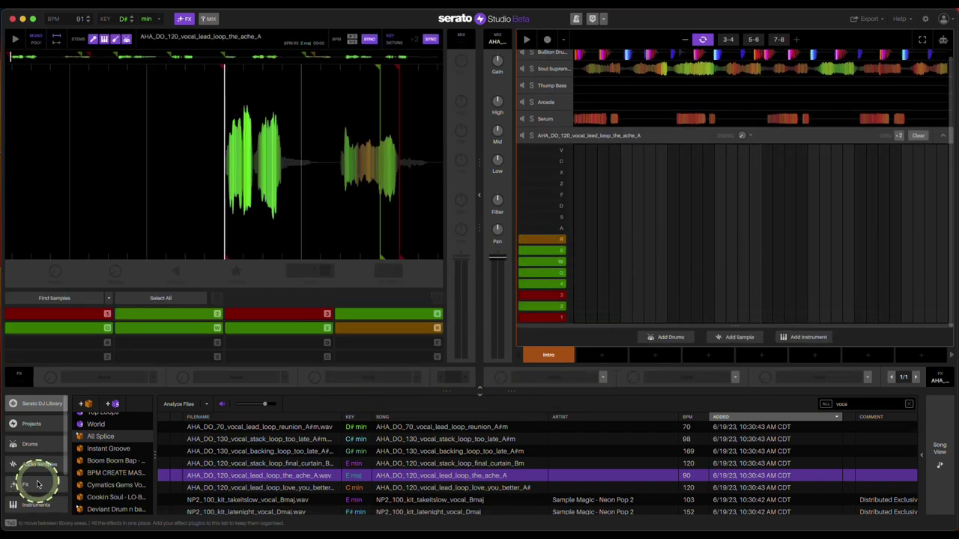
pyautogui.click(173, 315)
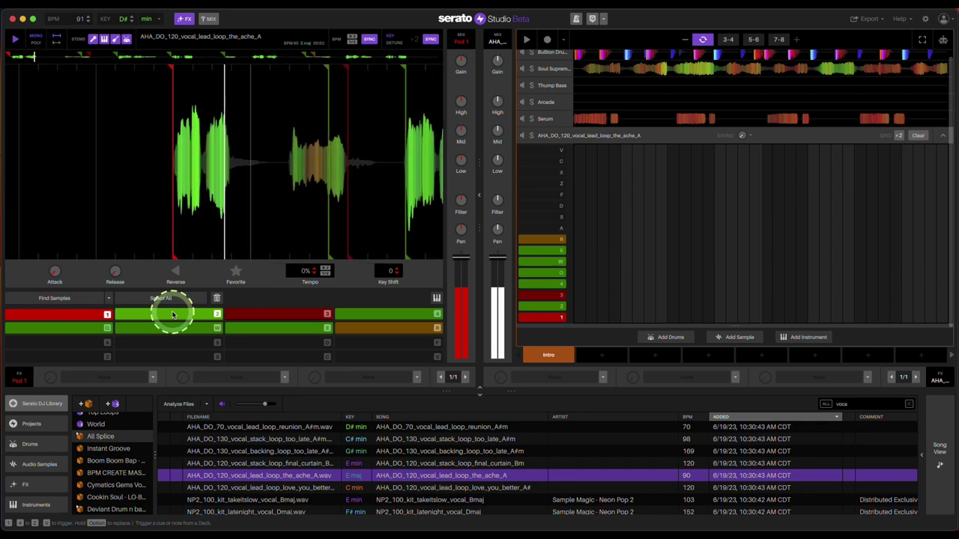
pyautogui.click(523, 120)
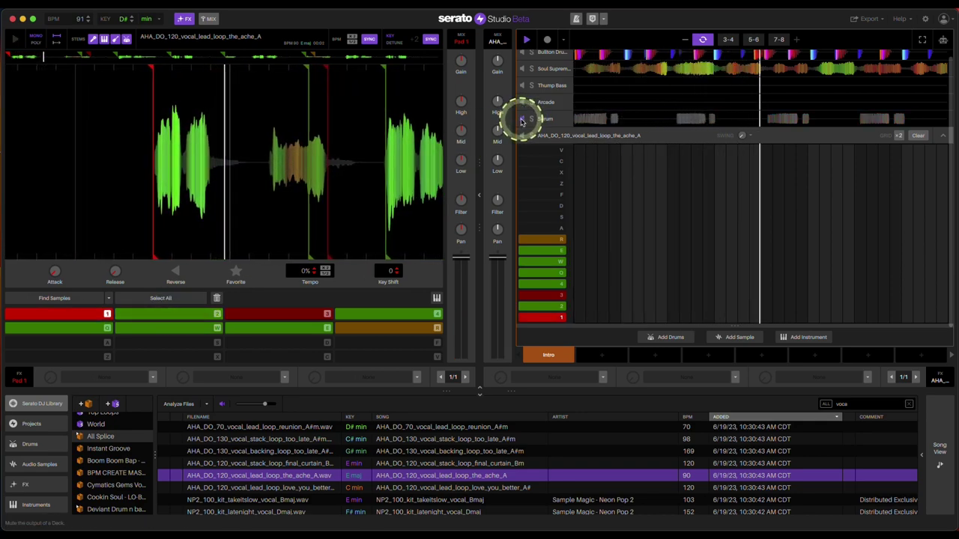
# Mute the built-in drums deck and add a pad 1 hit on the first step of the vocal sample's sequence.
pyautogui.scroll(1, 562, 75)
pyautogui.click(523, 58)
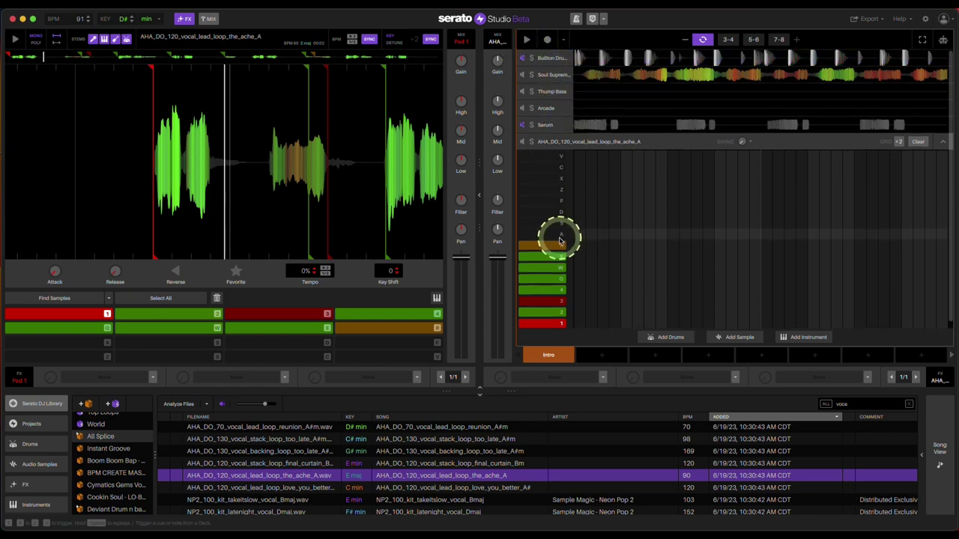
pyautogui.scroll(-1, 588, 320)
pyautogui.click(580, 318)
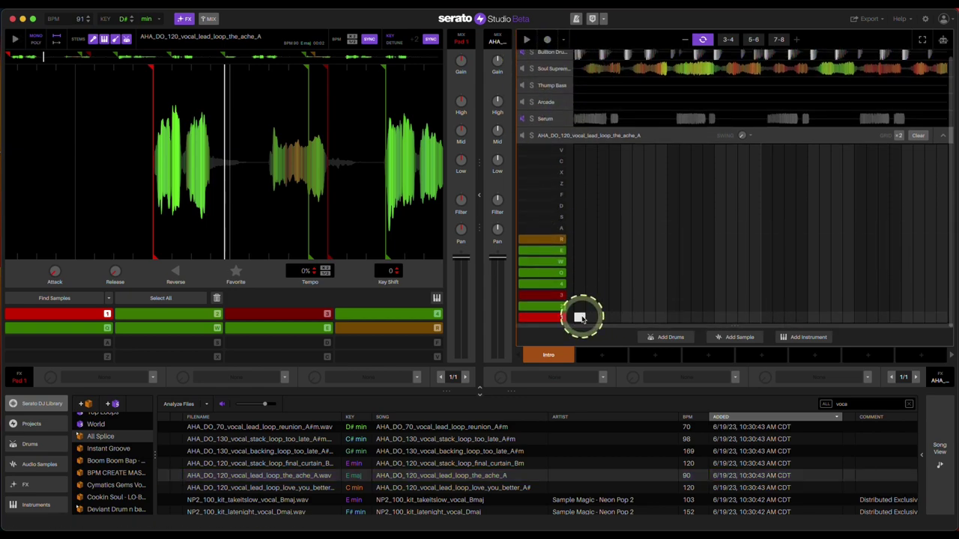
# Load Nectar 3 from the favorite Plugins crate into the vocal deck's first effect slot and move its window clear of the edge.
pyautogui.scroll(-3, 45, 474)
pyautogui.click(42, 488)
pyautogui.click(31, 466)
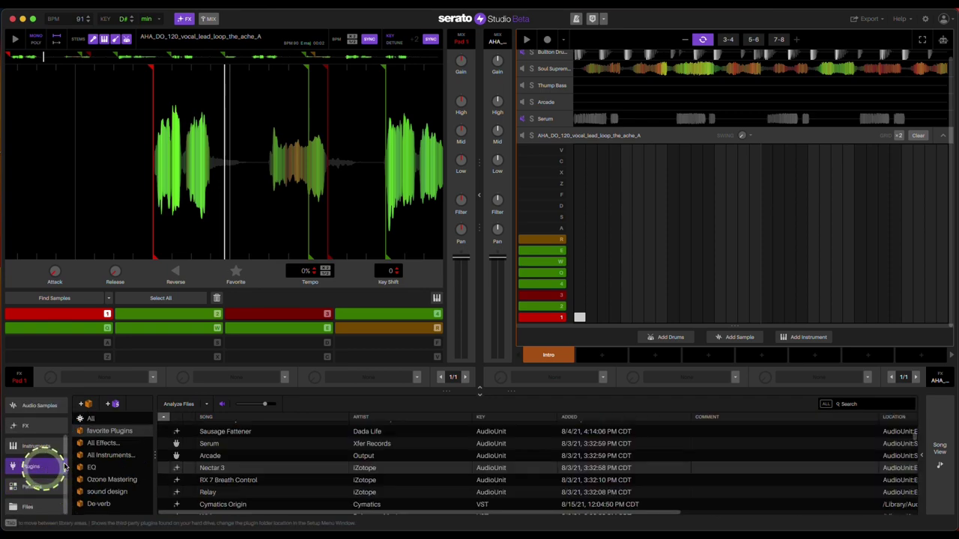
pyautogui.moveTo(237, 468); pyautogui.dragTo(580, 375)
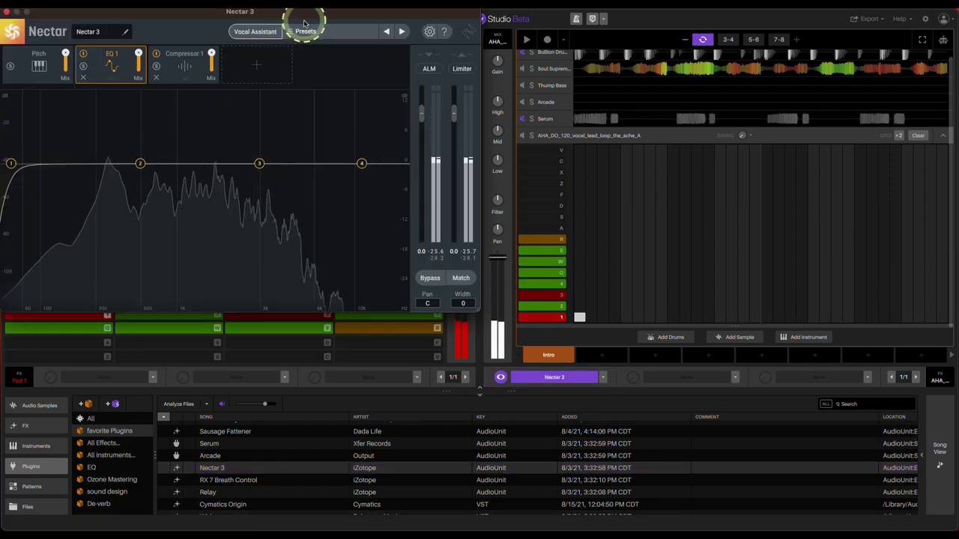
pyautogui.moveTo(303, 23); pyautogui.dragTo(347, 93)
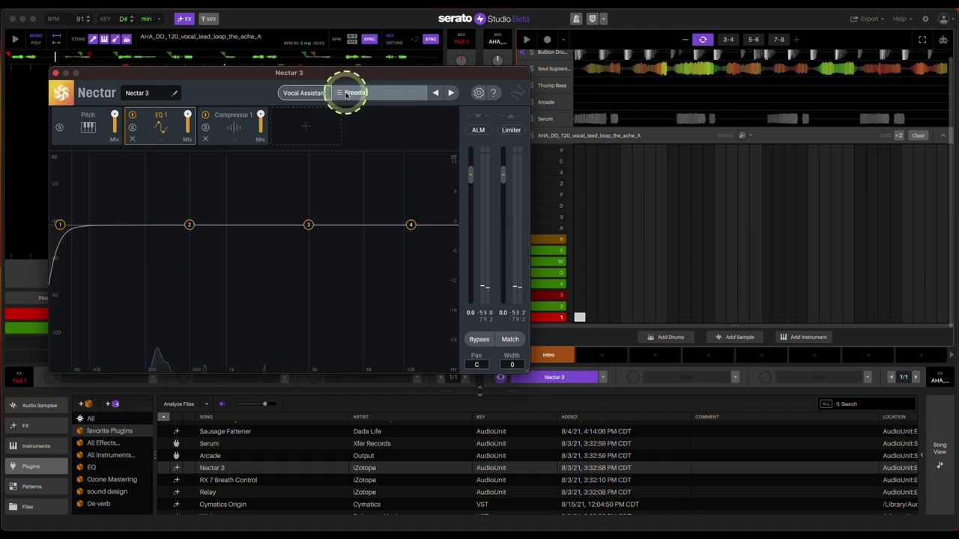
# Browse Nectar 3's preset folders and load the Ad Libs preset from the Music category.
pyautogui.click(339, 95)
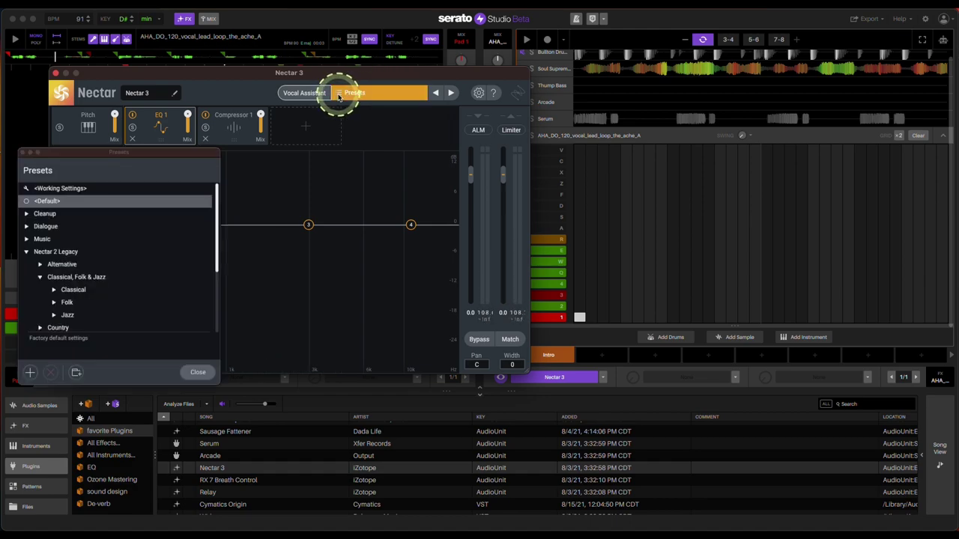
pyautogui.click(26, 252)
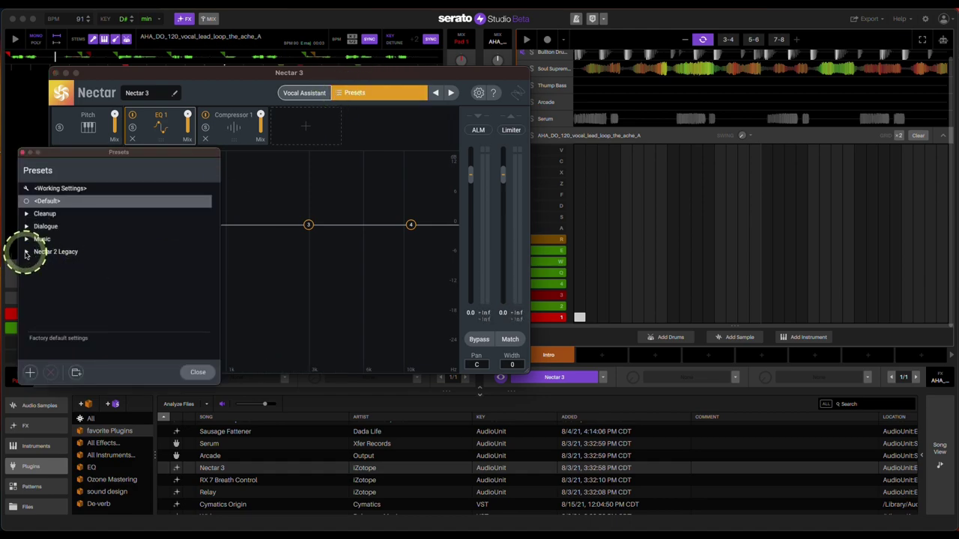
pyautogui.click(26, 252)
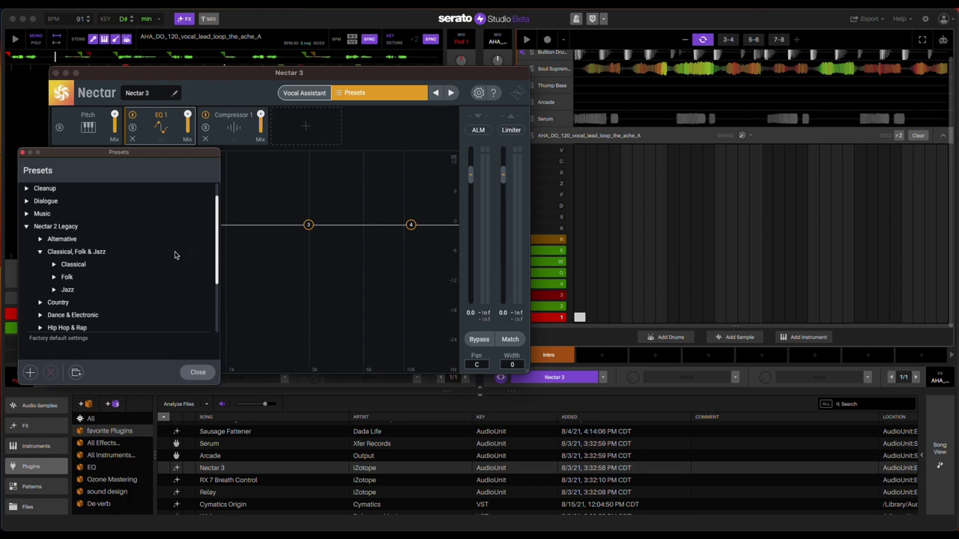
pyautogui.scroll(-3, 176, 255)
pyautogui.scroll(4, 176, 256)
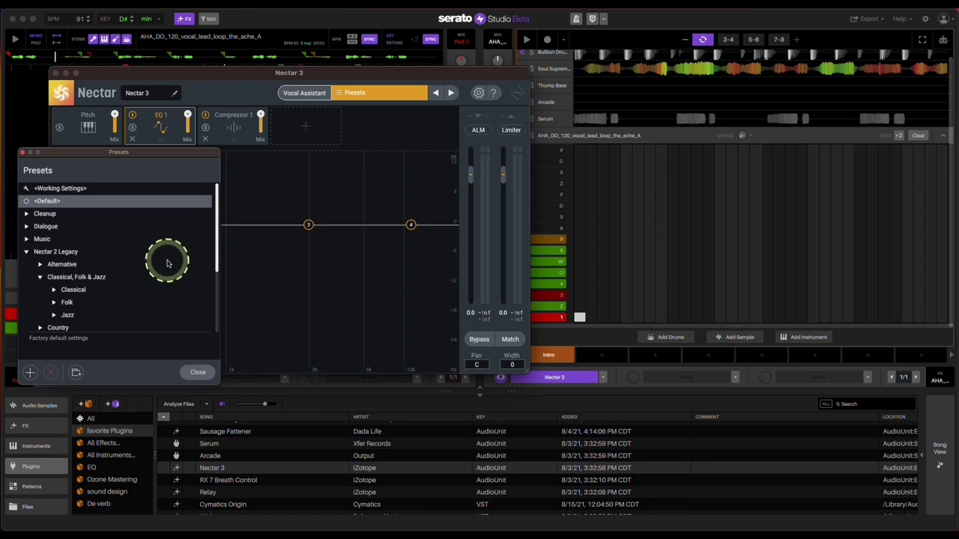
pyautogui.scroll(-4, 166, 260)
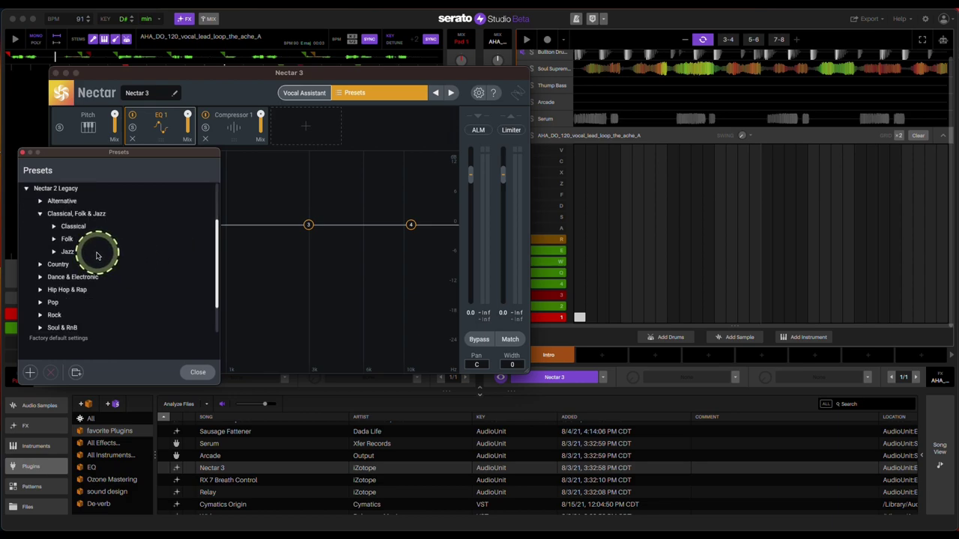
pyautogui.scroll(2, 46, 247)
pyautogui.click(27, 228)
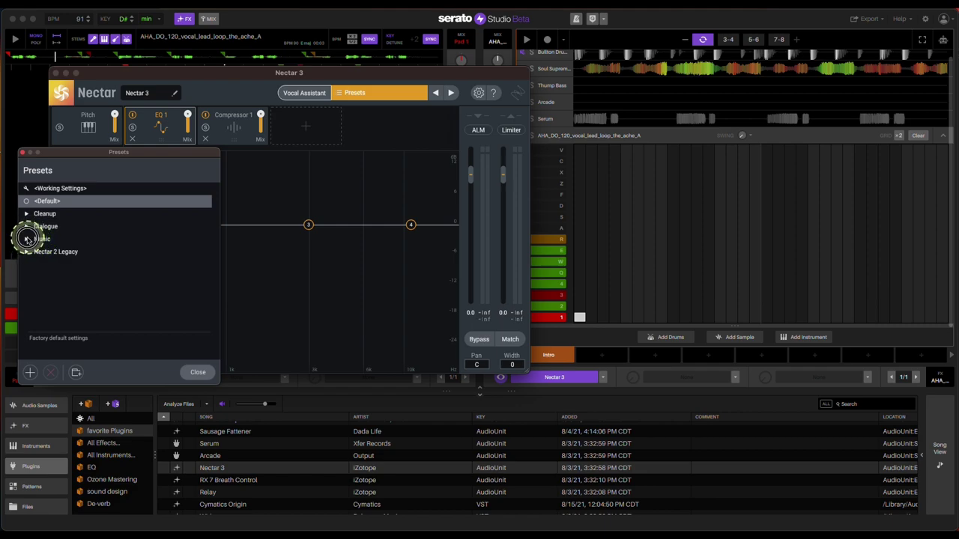
pyautogui.click(27, 239)
pyautogui.click(50, 265)
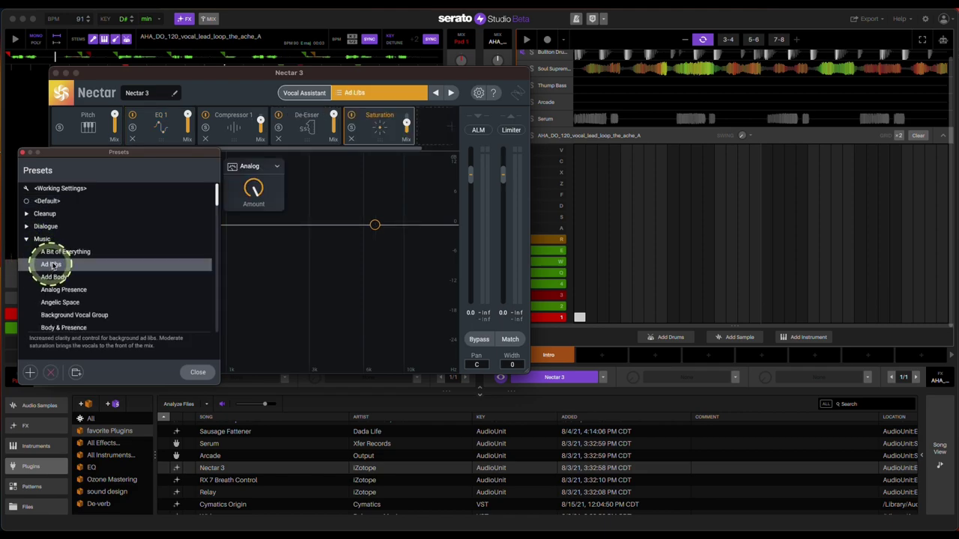
# Audition the Ad Libs preset on the vocal, soloing the vocal deck and playing the scene.
pyautogui.click(351, 300)
pyautogui.press('space')
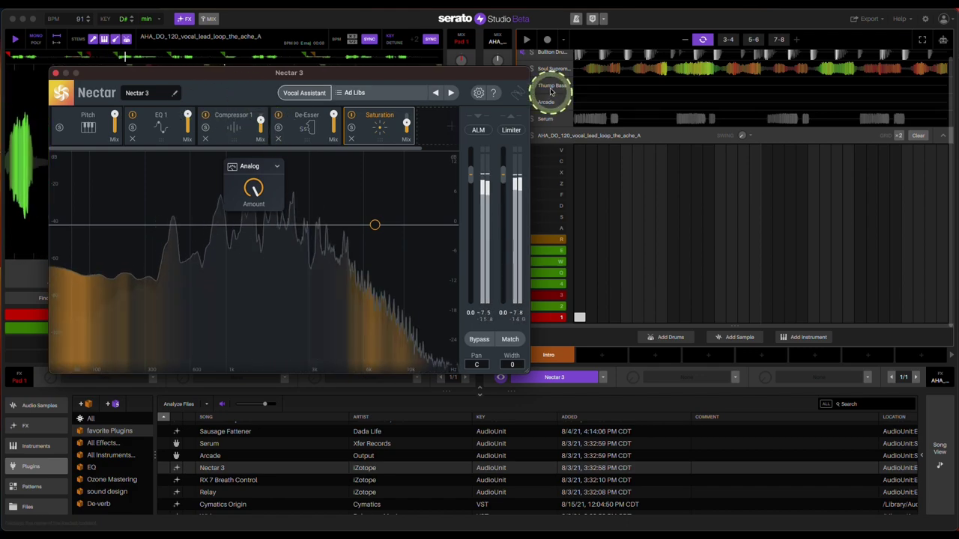
pyautogui.click(527, 39)
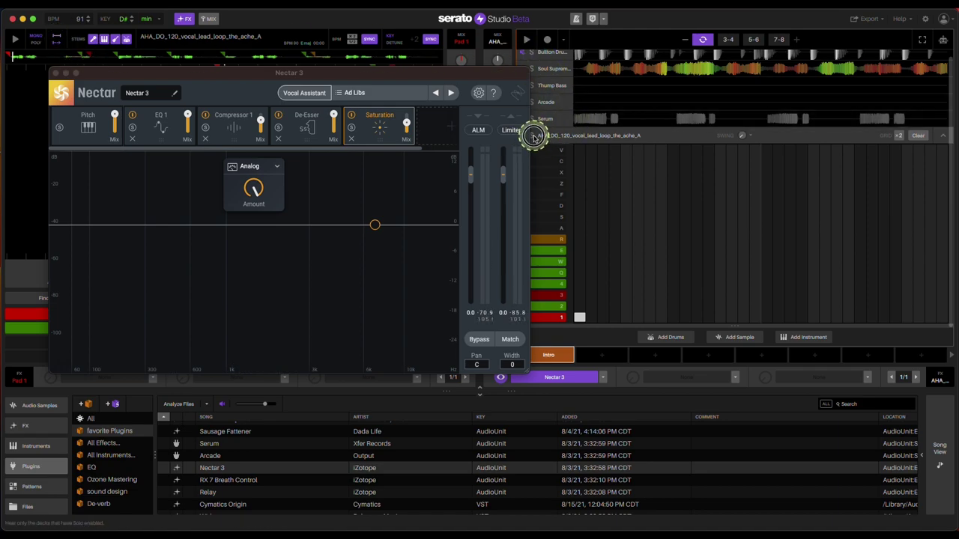
pyautogui.click(525, 38)
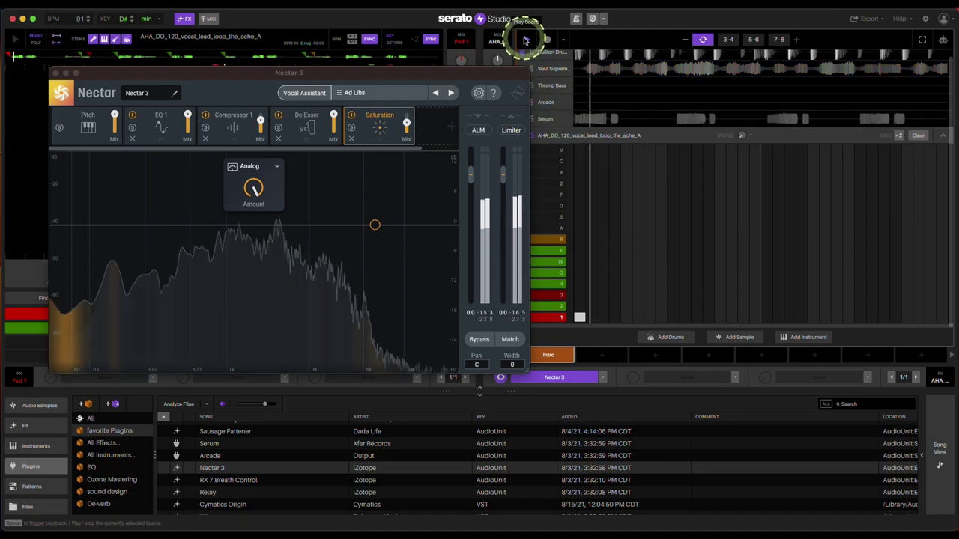
# Load Nectar 3's Background Vocal Group preset and raise the Pitch module's mix.
pyautogui.click(339, 91)
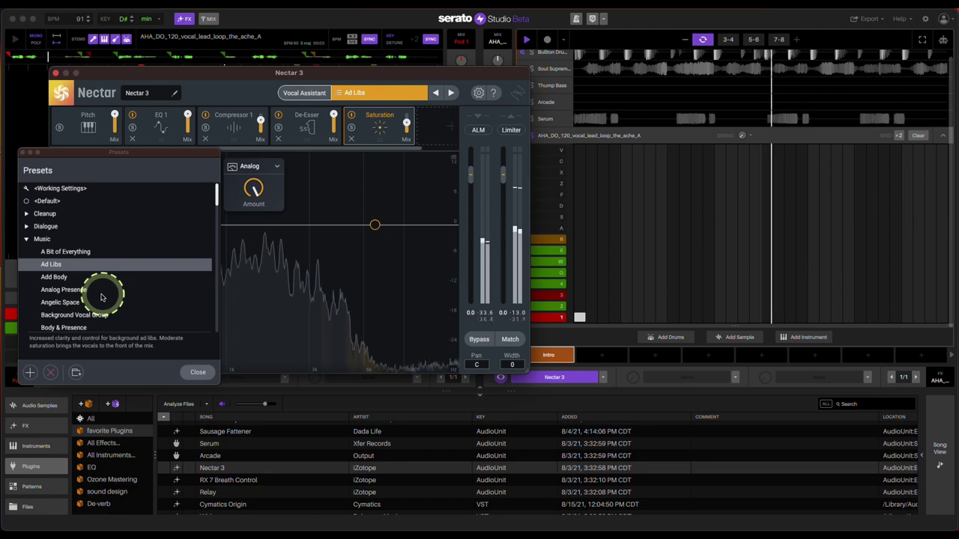
pyautogui.click(79, 315)
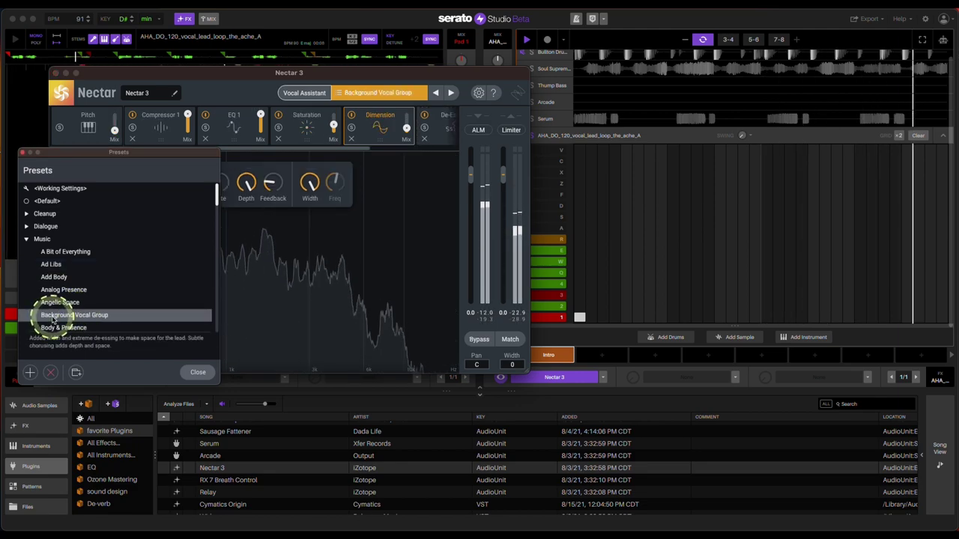
pyautogui.moveTo(114, 131); pyautogui.dragTo(114, 120)
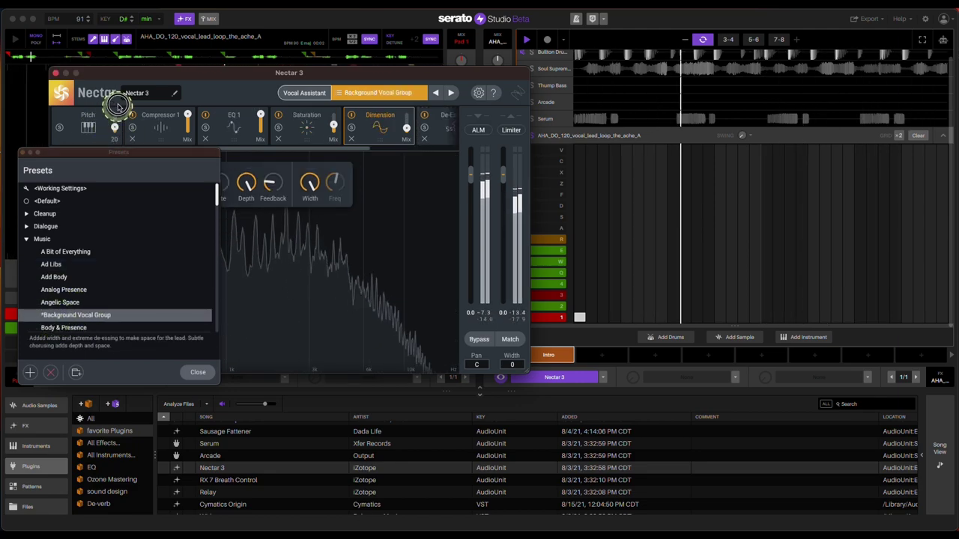
pyautogui.click(192, 73)
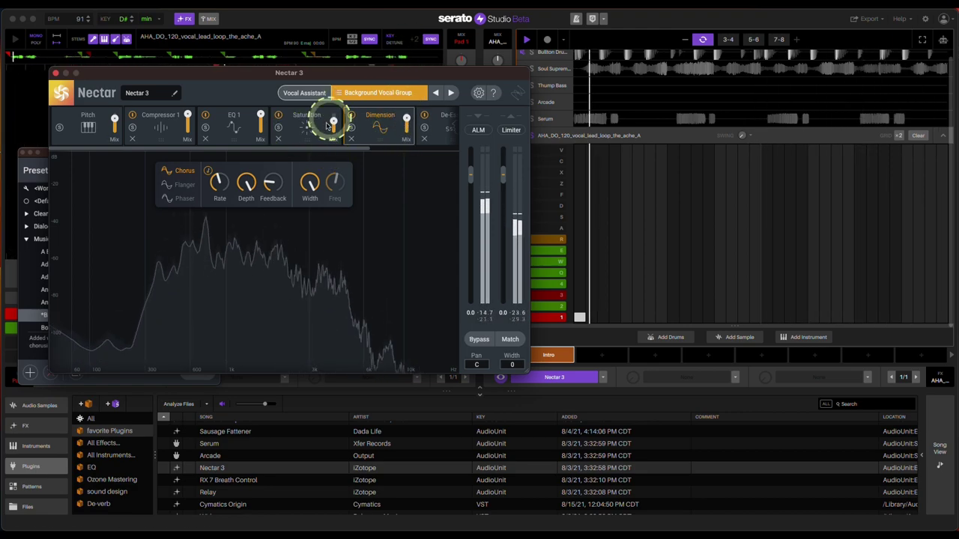
# Place Saturation after Dimension in Nectar's chain with its node at about 4.2 kHz and 0 dB, and lower the Pitch mix.
pyautogui.moveTo(309, 152); pyautogui.dragTo(350, 145)
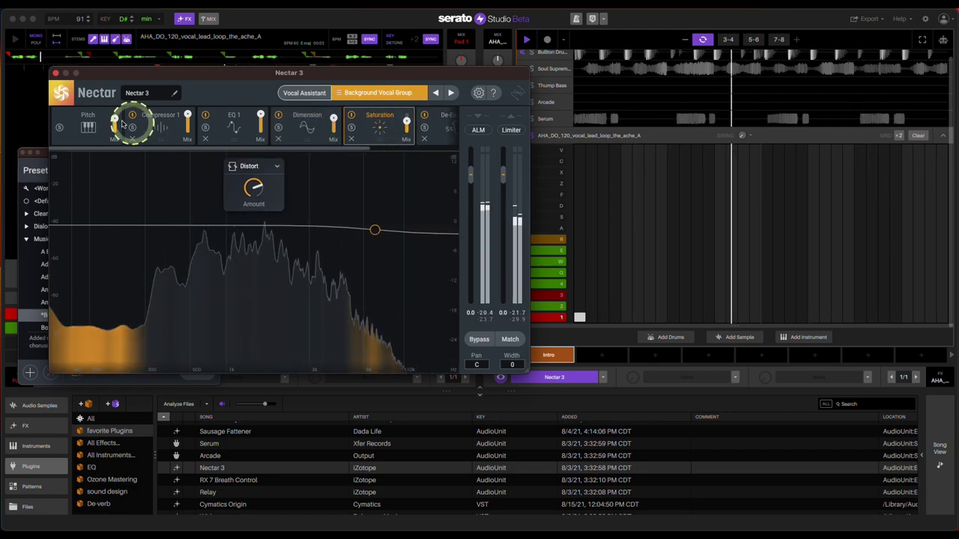
pyautogui.moveTo(114, 122); pyautogui.dragTo(114, 129)
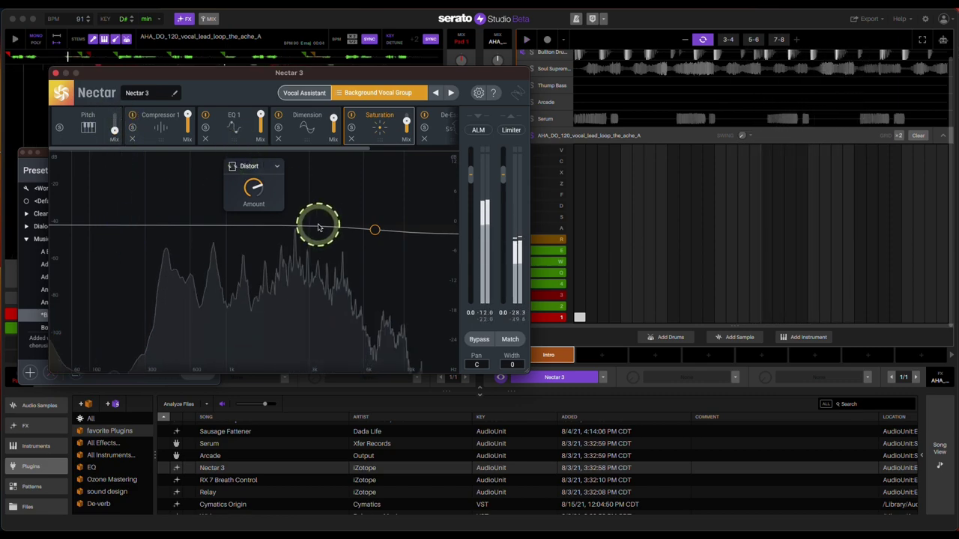
pyautogui.moveTo(342, 235)
pyautogui.mouseDown()
pyautogui.moveTo(370, 226)
pyautogui.moveTo(337, 224)
pyautogui.mouseUp()
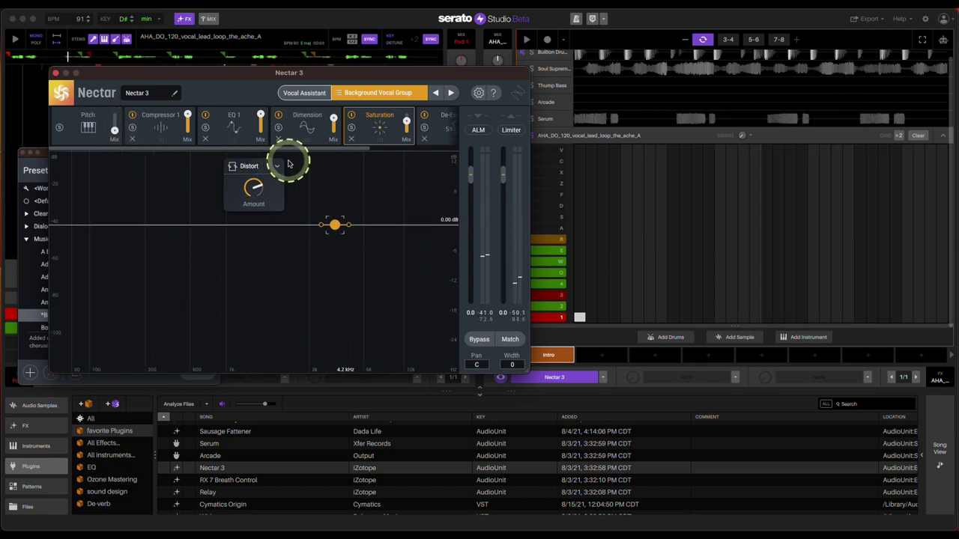
pyautogui.moveTo(284, 152); pyautogui.dragTo(357, 152)
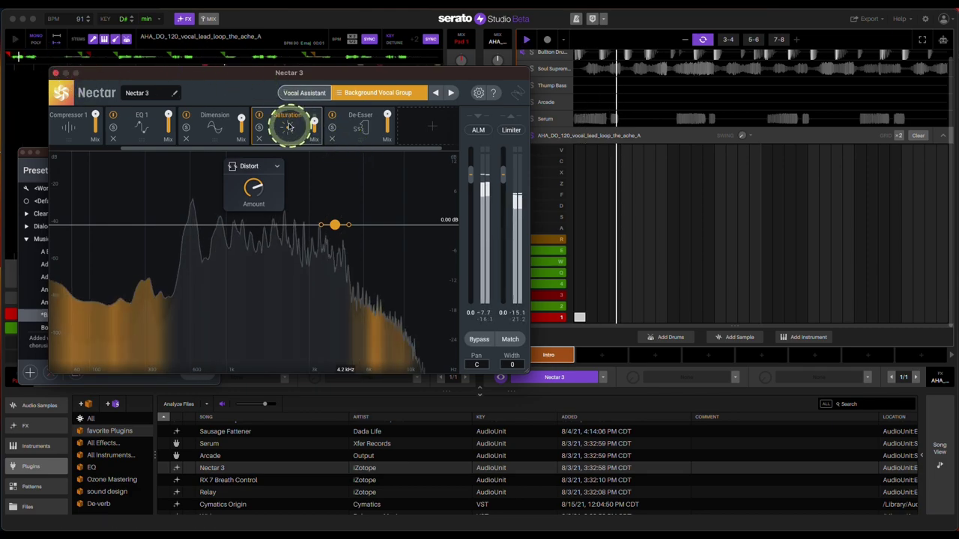
# Step through Nectar's Breathy and Bright and Modern presets during scene playback, and close the plugin window.
pyautogui.click(451, 93)
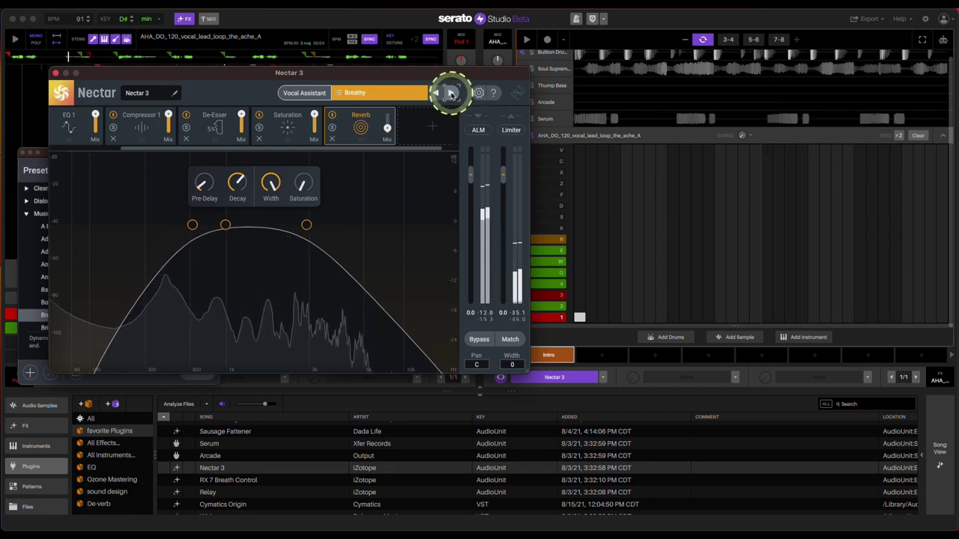
pyautogui.click(527, 40)
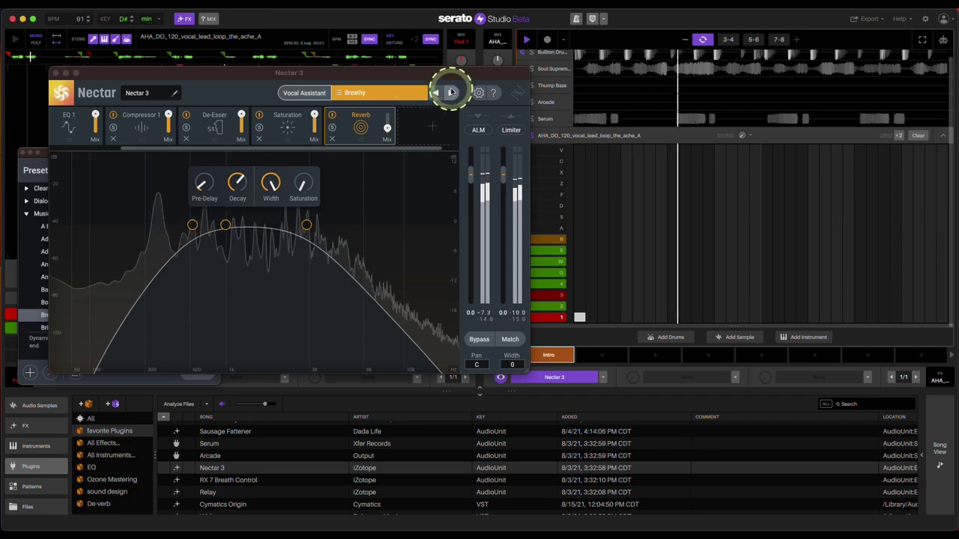
pyautogui.click(451, 92)
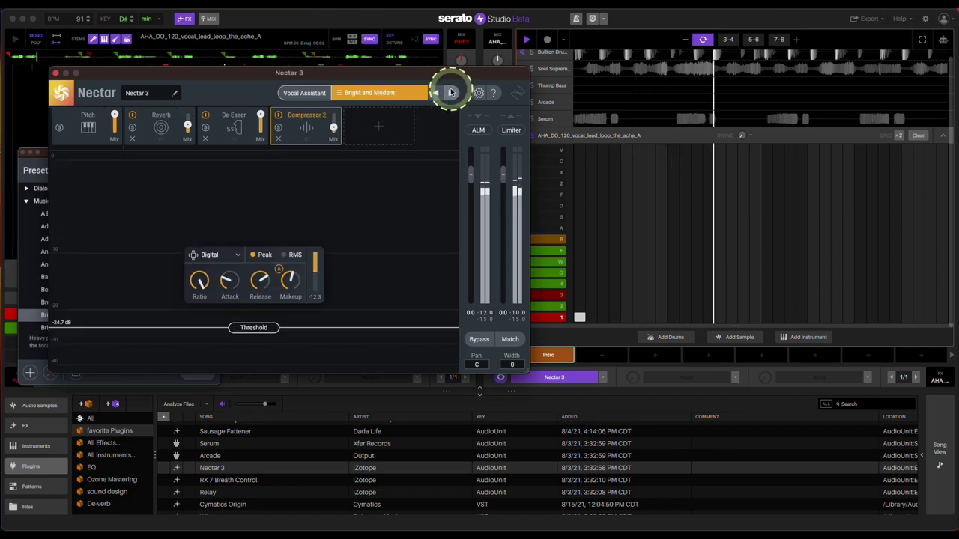
pyautogui.click(527, 41)
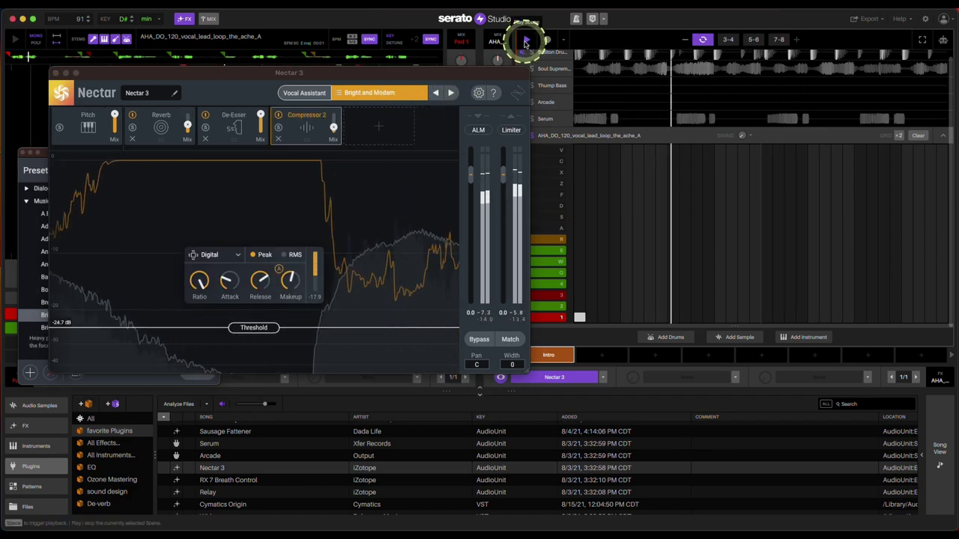
pyautogui.click(528, 41)
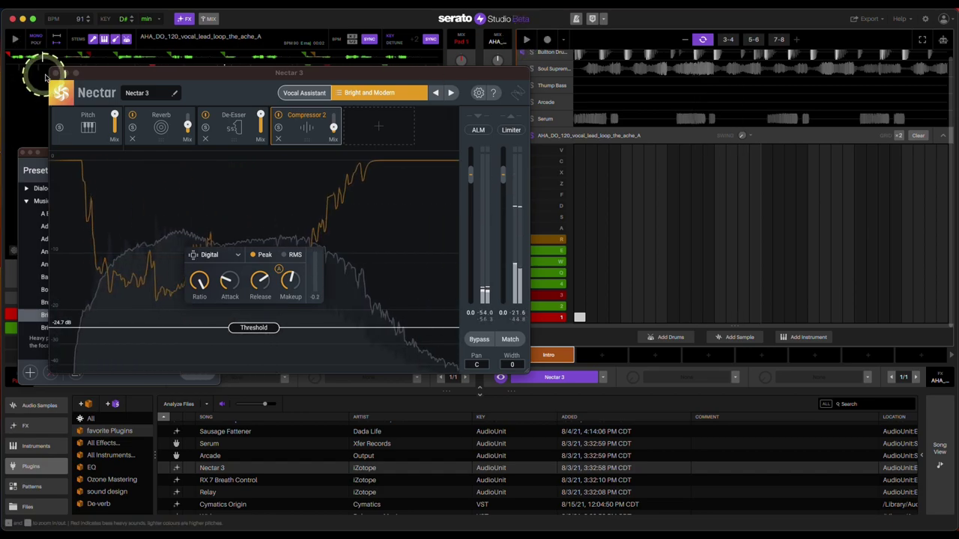
pyautogui.click(47, 74)
# Replace Nectar 3 with RX 7 Breath Control on the vocal deck, audition it and close its window.
pyautogui.click(372, 481)
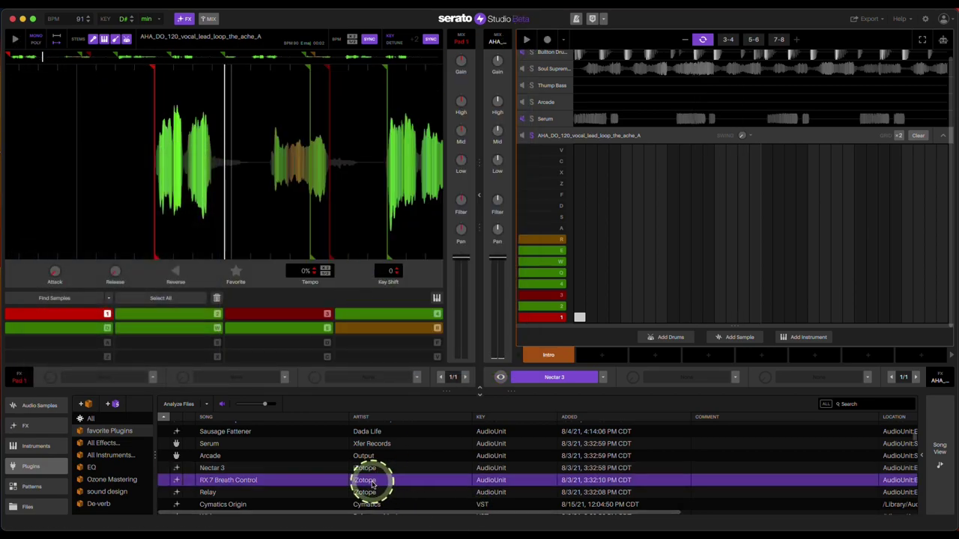
pyautogui.moveTo(548, 397); pyautogui.dragTo(548, 397)
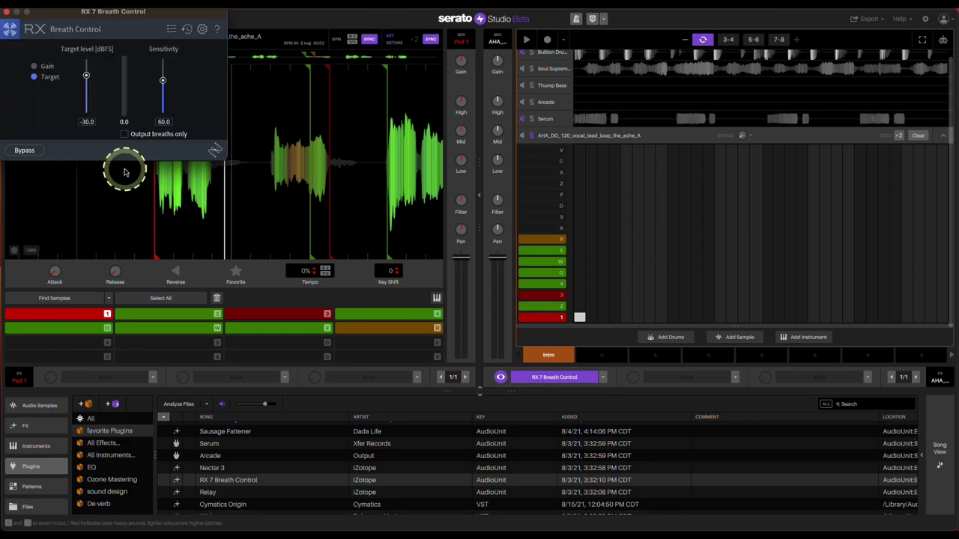
pyautogui.moveTo(145, 11); pyautogui.dragTo(258, 91)
pyautogui.press('space')
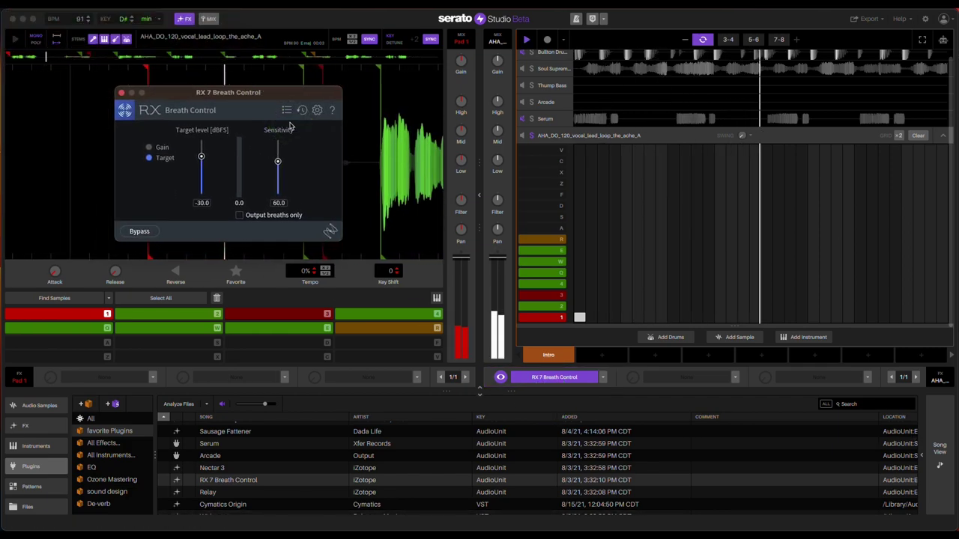
pyautogui.click(288, 129)
pyautogui.click(249, 153)
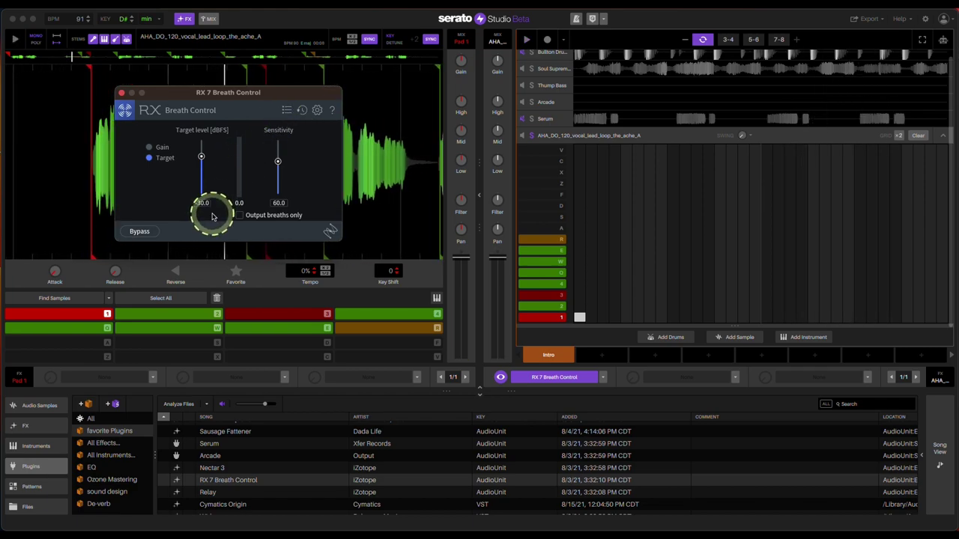
pyautogui.click(123, 93)
# Select Cymatics Origin in the favorite Plugins crate, and unsolo and collapse the vocal deck.
pyautogui.scroll(-2, 396, 456)
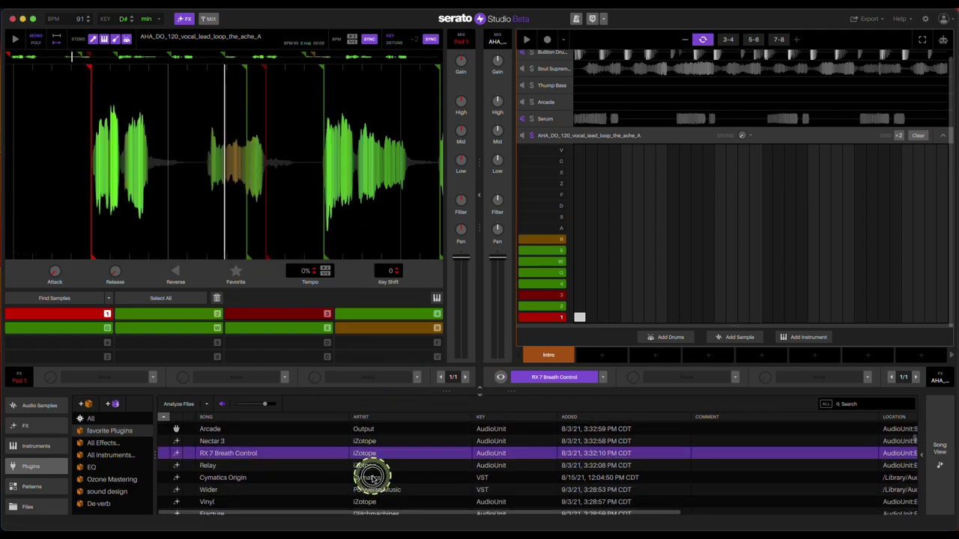
pyautogui.moveTo(372, 476); pyautogui.dragTo(529, 146)
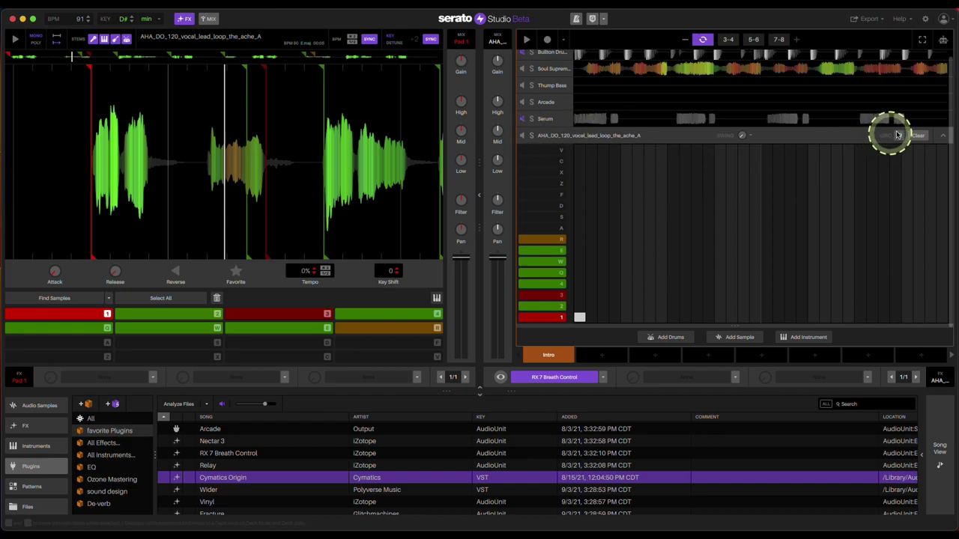
pyautogui.click(941, 138)
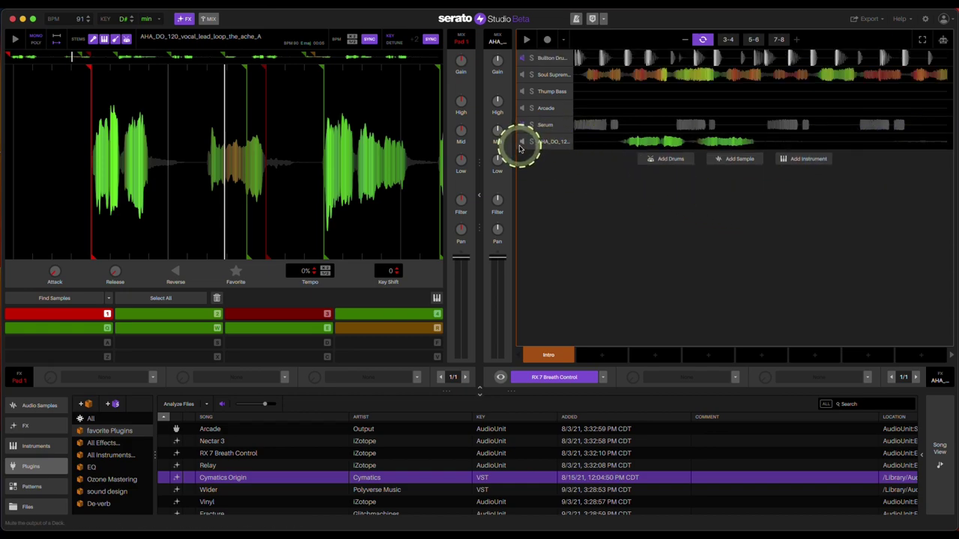
# Load Cymatics Origin over Kickstart 2 in the Soul Supreme deck's first effect slot and start scene playback.
pyautogui.click(605, 79)
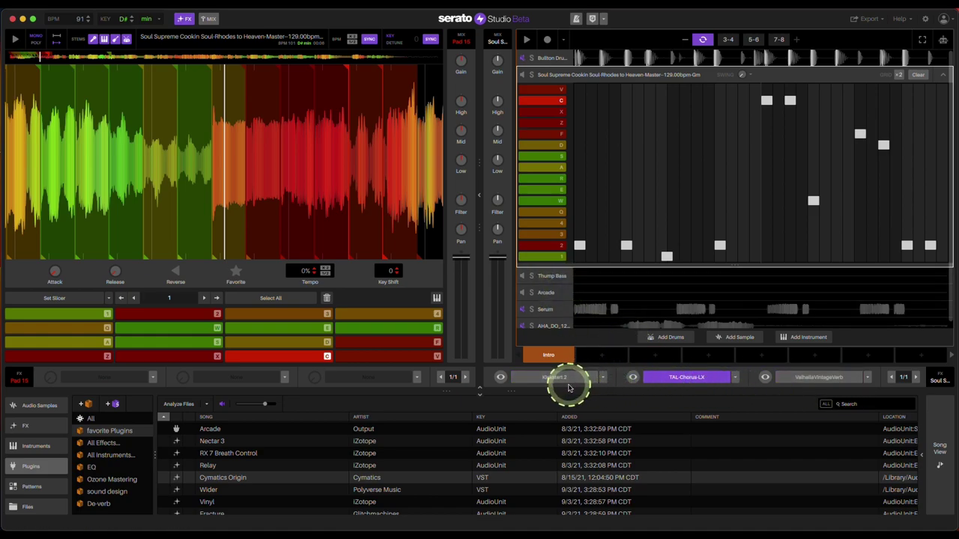
pyautogui.moveTo(367, 479); pyautogui.dragTo(553, 375)
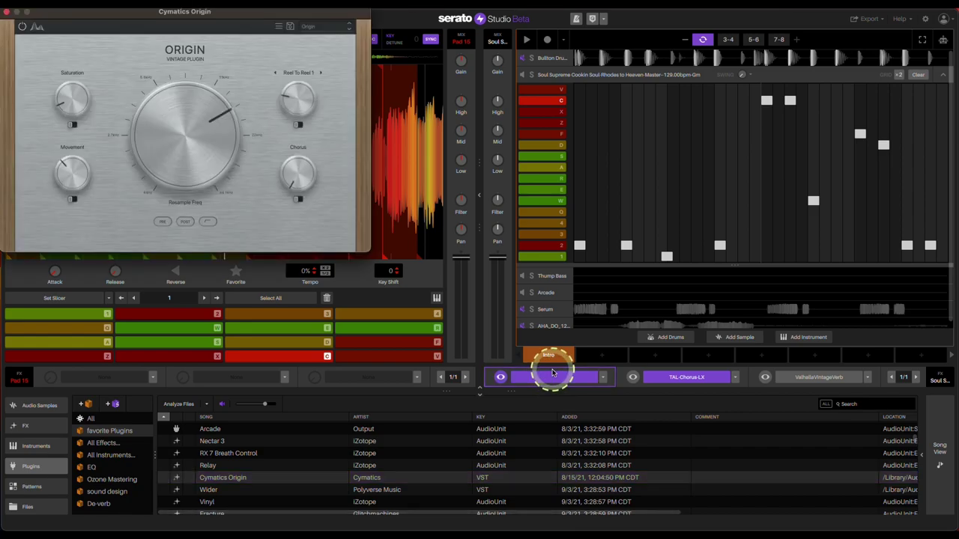
pyautogui.press('space')
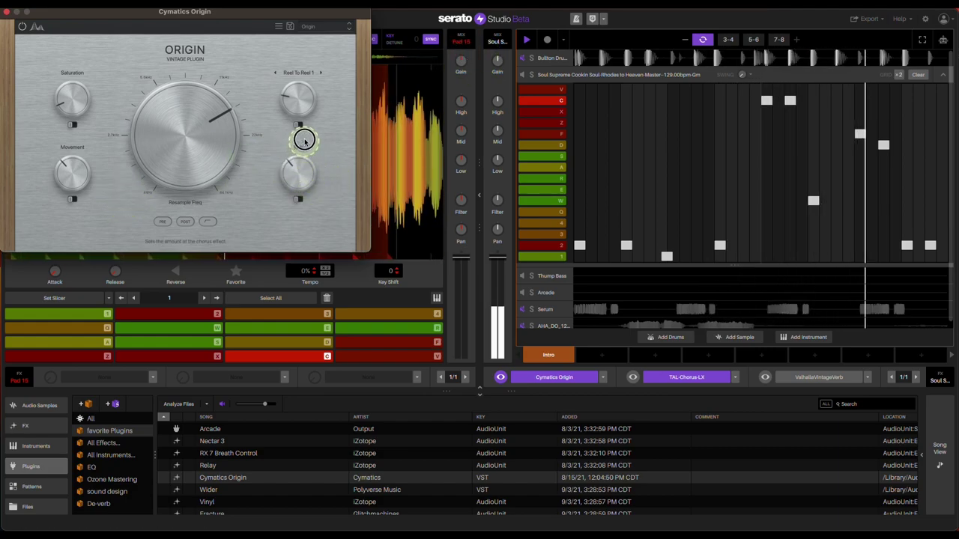
# Raise Origin's Chorus and Movement and adjust its Resample Freq during playback, then close its window and collapse the Soul Supreme deck.
pyautogui.moveTo(304, 141); pyautogui.dragTo(322, 78)
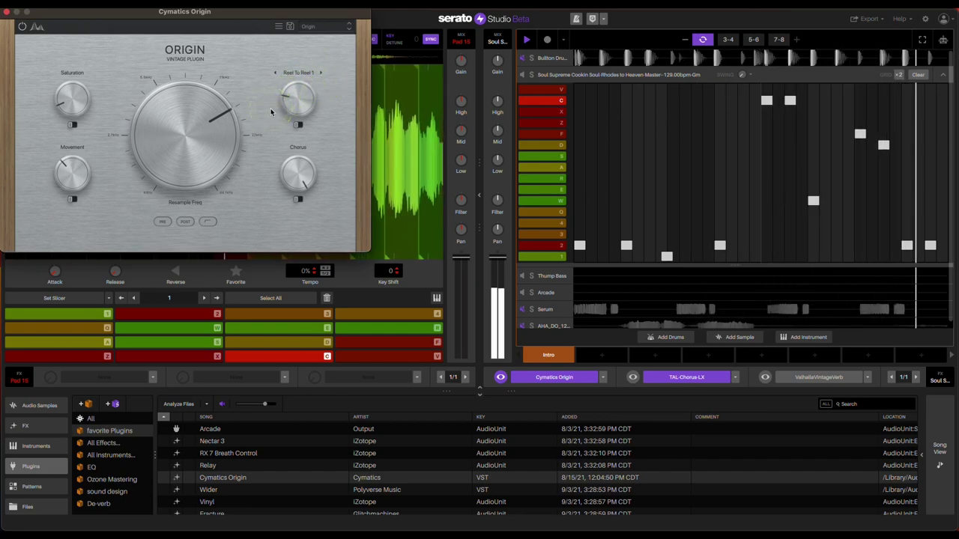
pyautogui.click(299, 113)
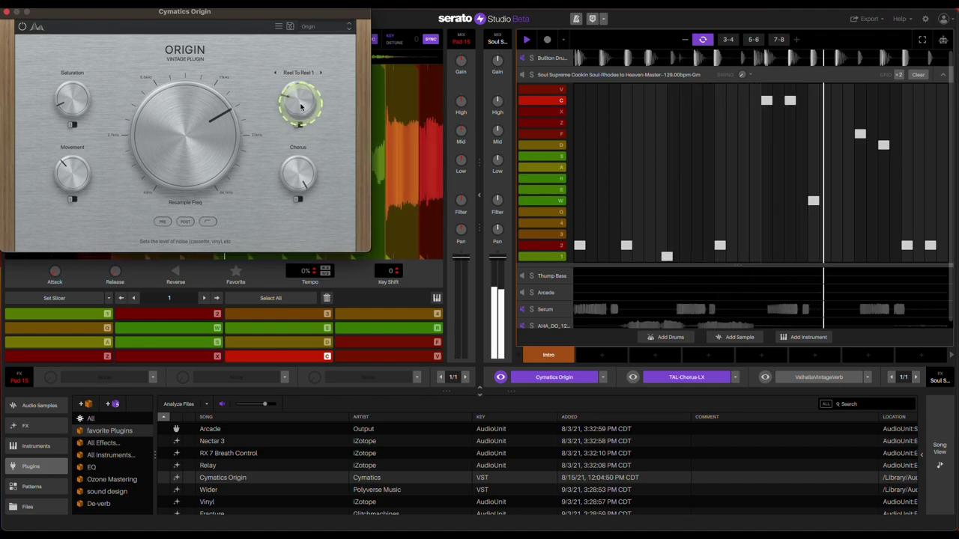
pyautogui.click(57, 186)
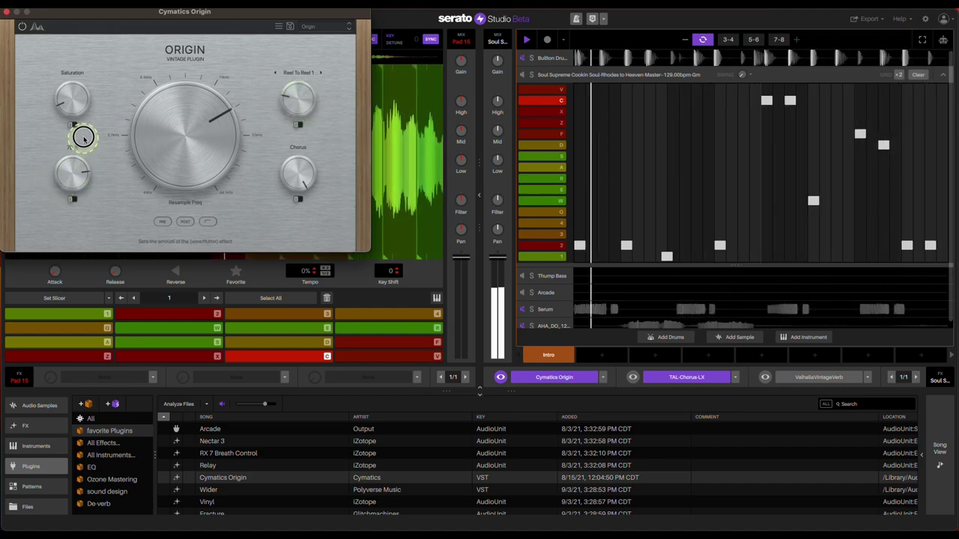
pyautogui.moveTo(192, 129); pyautogui.dragTo(304, 51)
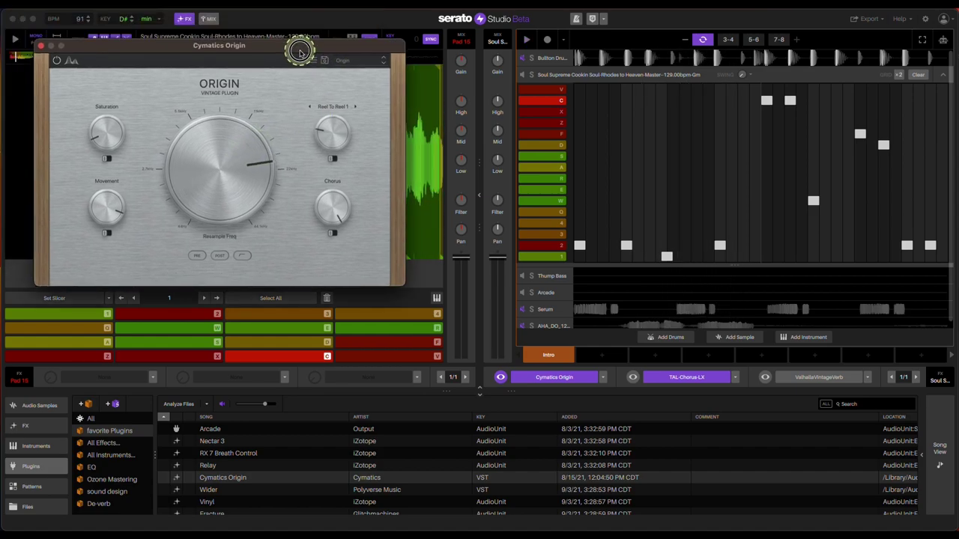
pyautogui.click(42, 46)
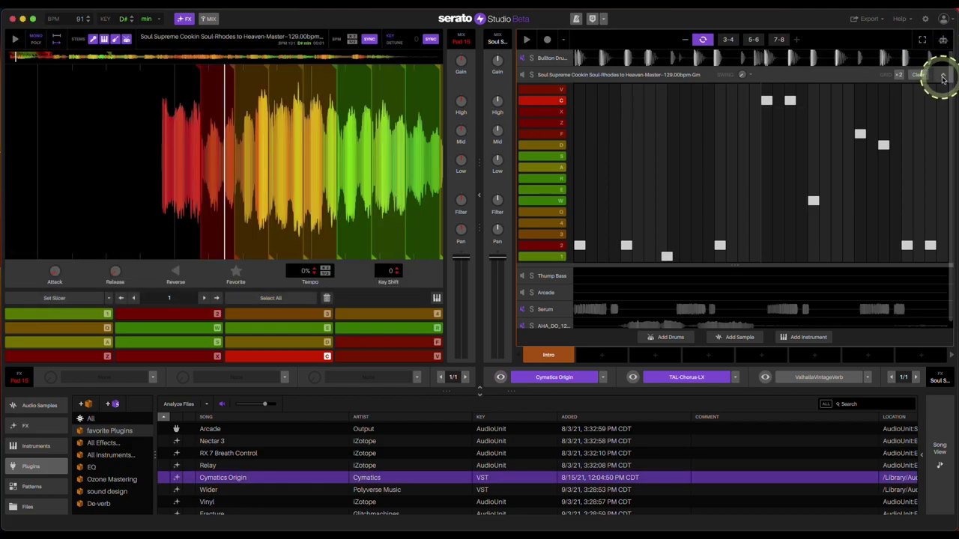
pyautogui.click(943, 78)
pyautogui.click(592, 308)
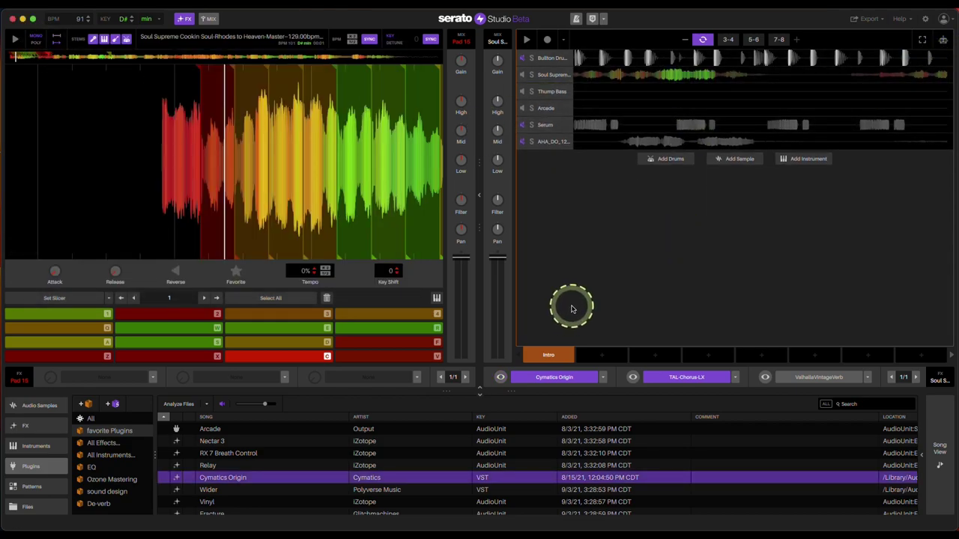
# Replace Cymatics Origin with Wider on the Soul Supreme deck and reposition the plugin window.
pyautogui.scroll(-1, 382, 468)
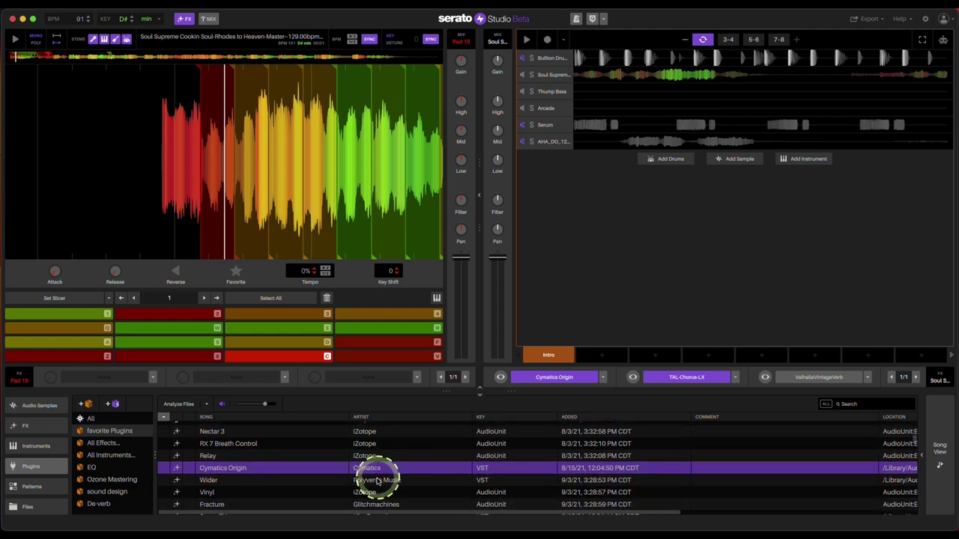
pyautogui.click(377, 480)
pyautogui.moveTo(547, 396); pyautogui.dragTo(552, 379)
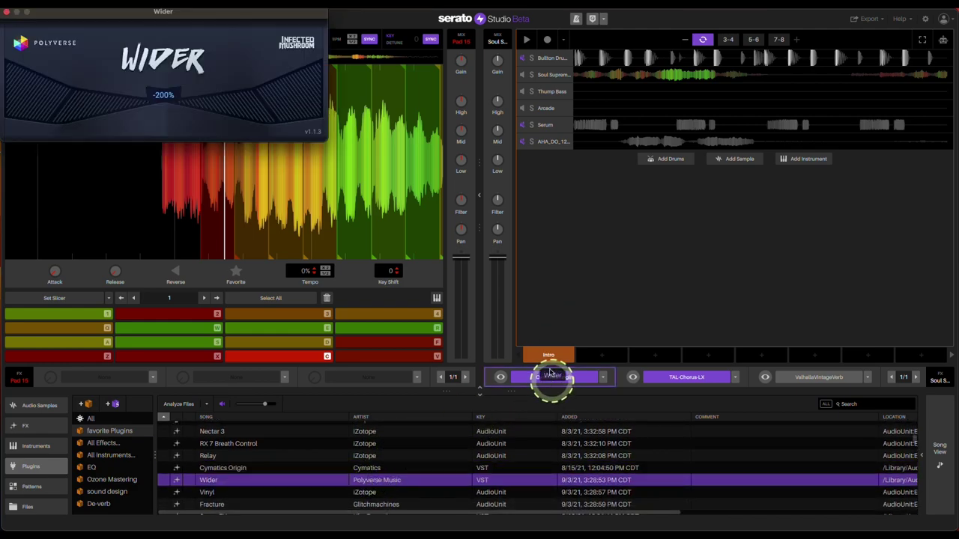
pyautogui.moveTo(208, 21); pyautogui.dragTo(362, 144)
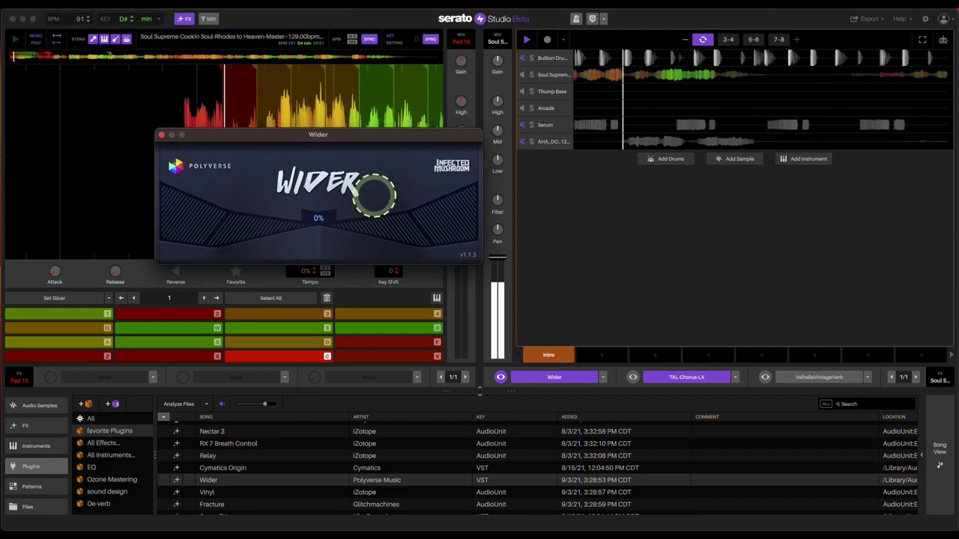
# Audition Wider during scene playback, set its width to 13%, and close its window.
pyautogui.press('space')
pyautogui.press('space')
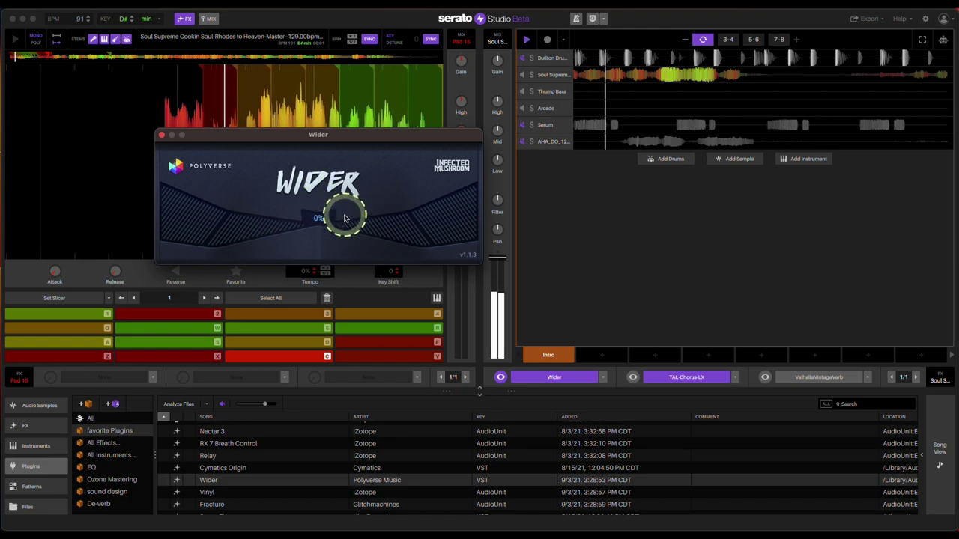
pyautogui.moveTo(324, 207)
pyautogui.mouseDown()
pyautogui.moveTo(353, 229)
pyautogui.moveTo(424, 228)
pyautogui.moveTo(472, 211)
pyautogui.moveTo(352, 237)
pyautogui.mouseUp()
pyautogui.press('space')
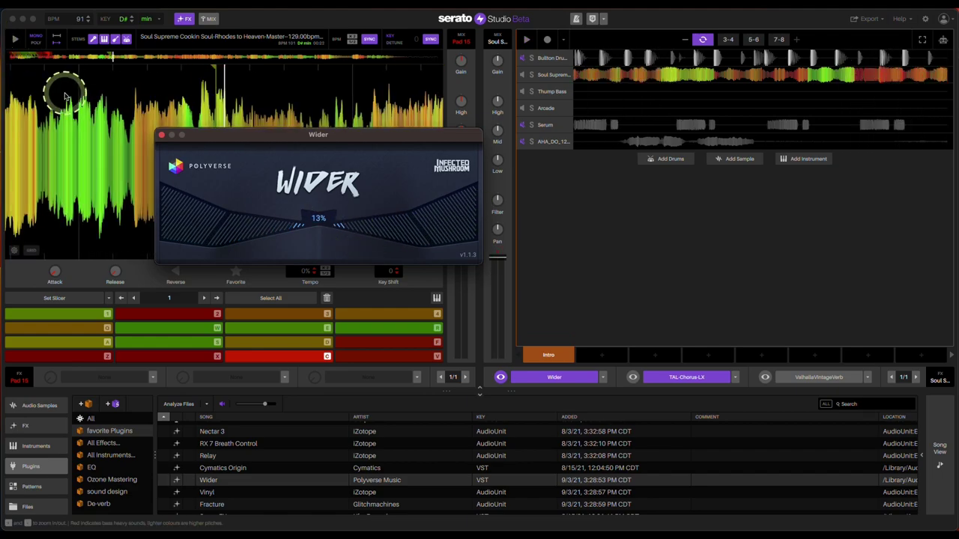
pyautogui.click(163, 136)
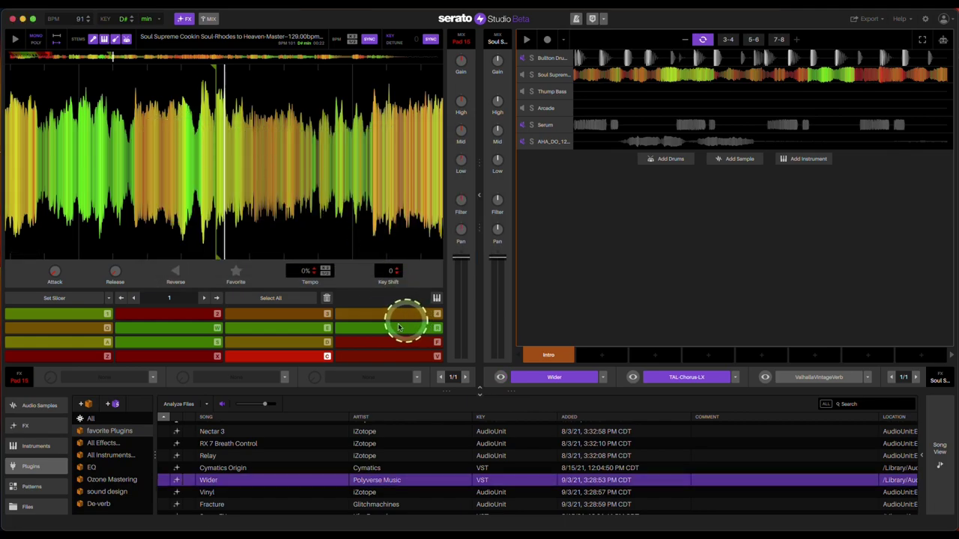
# Replace Wider with iZotope Vinyl on the Soul Supreme deck and continue in demo mode.
pyautogui.click(373, 492)
pyautogui.moveTo(405, 487); pyautogui.dragTo(562, 383)
pyautogui.click(233, 22)
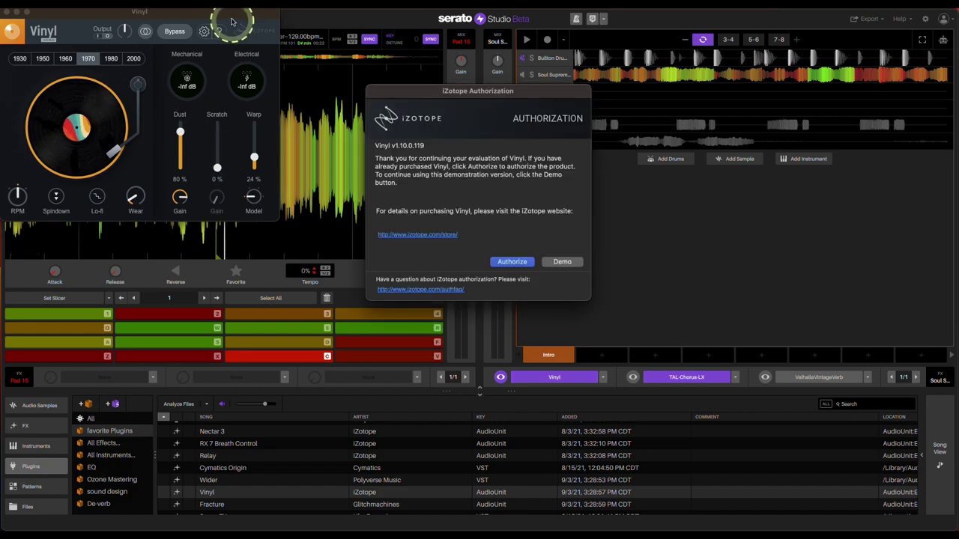
pyautogui.moveTo(228, 19); pyautogui.dragTo(284, 82)
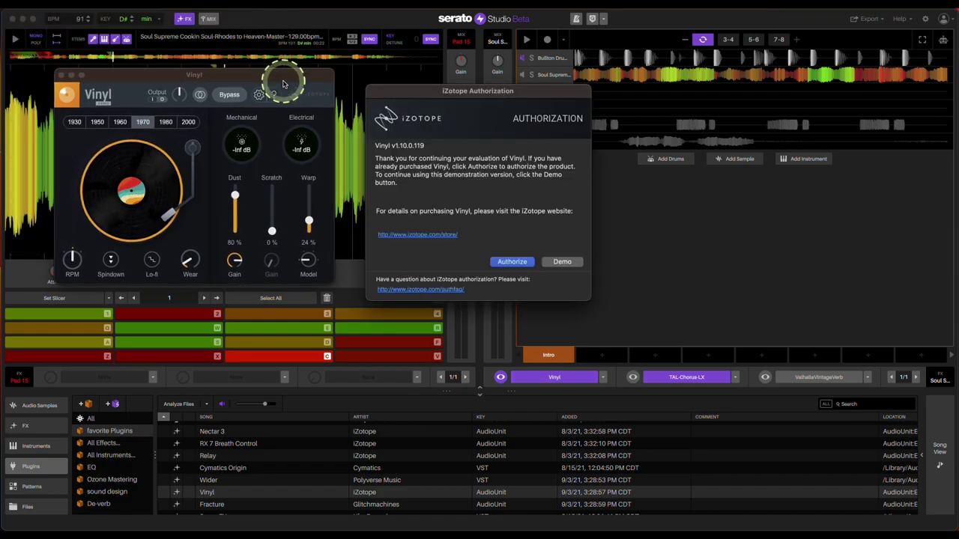
pyautogui.click(468, 314)
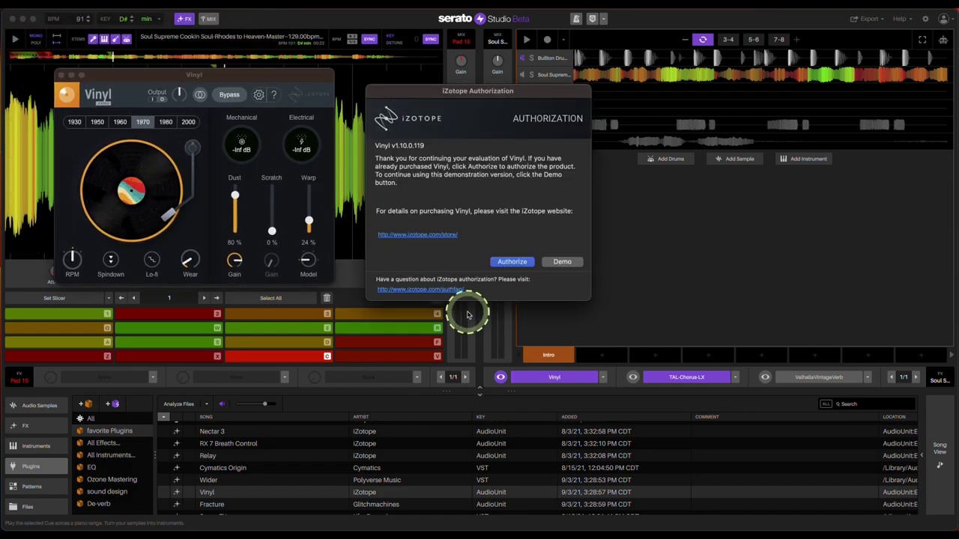
pyautogui.click(567, 264)
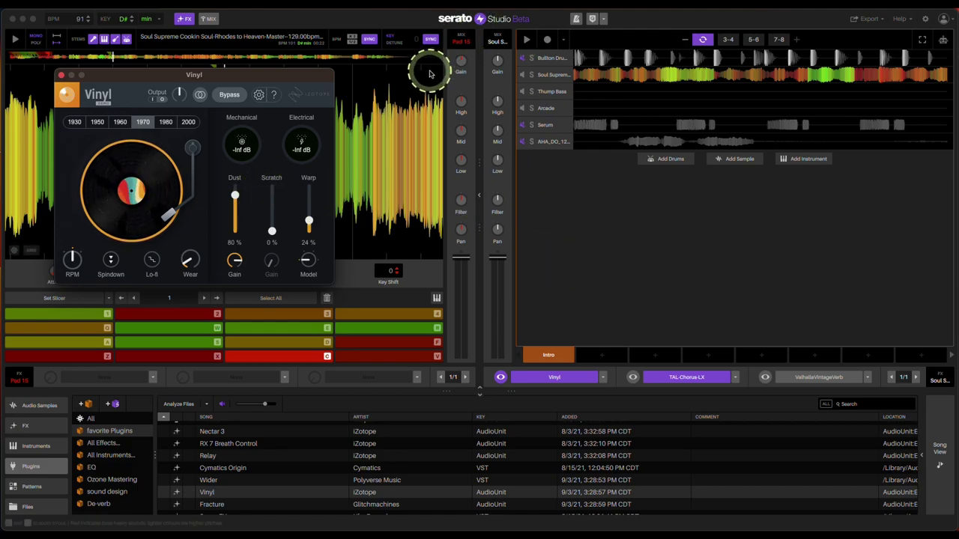
# Play the scene while setting Vinyl's Dust to 49%, Scratch to 4% and Warp to 55%, and close its window.
pyautogui.click(526, 40)
pyautogui.click(526, 39)
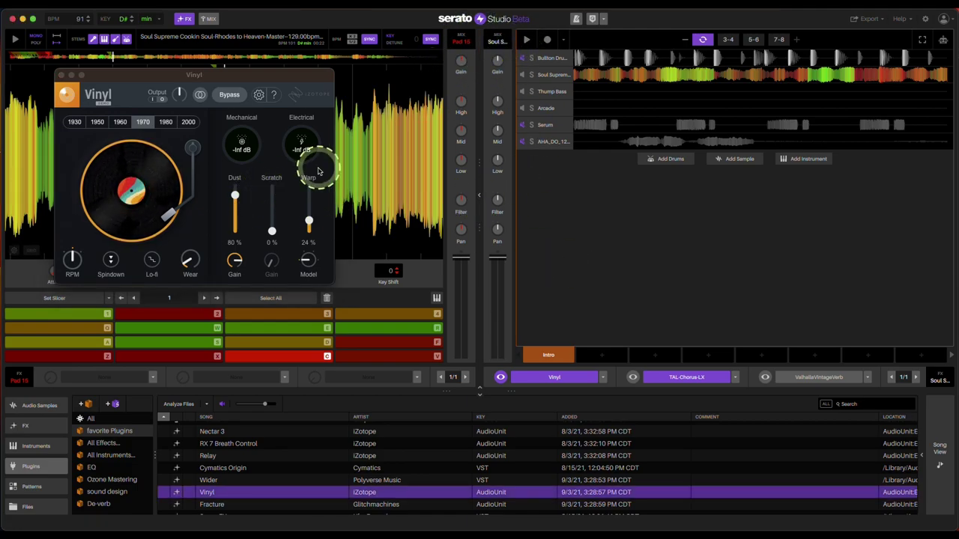
pyautogui.click(526, 40)
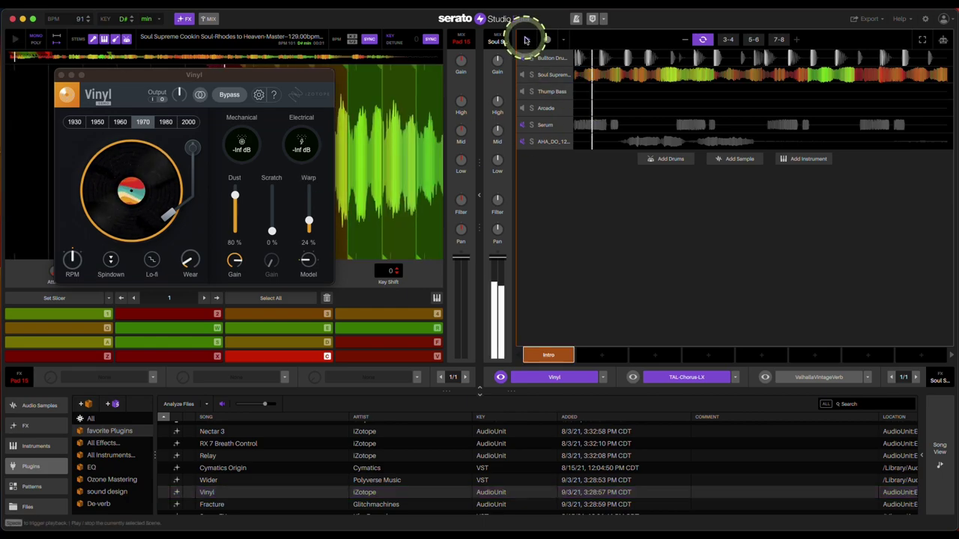
pyautogui.moveTo(308, 222); pyautogui.dragTo(308, 189)
pyautogui.moveTo(272, 230)
pyautogui.mouseDown()
pyautogui.moveTo(271, 187)
pyautogui.moveTo(283, 245)
pyautogui.mouseUp()
pyautogui.click(272, 201)
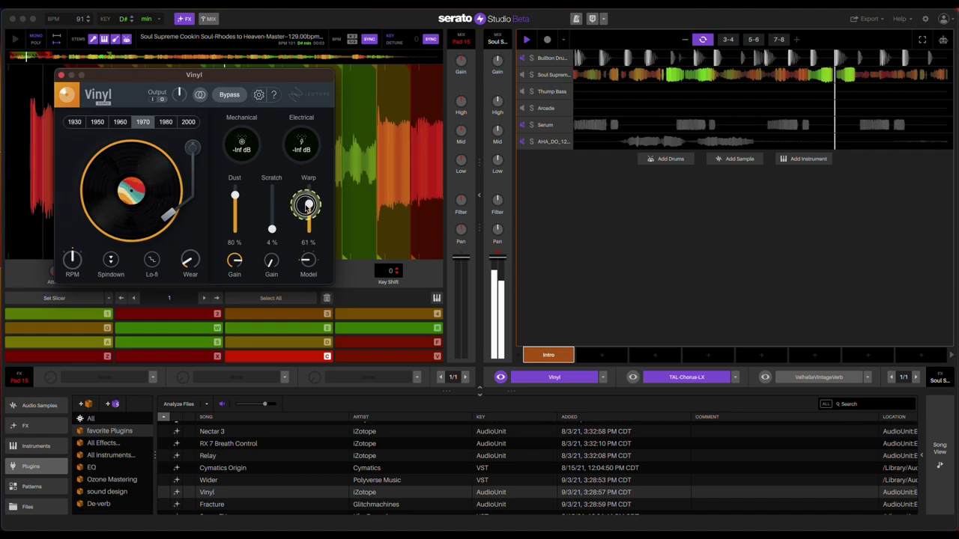
pyautogui.moveTo(240, 201); pyautogui.dragTo(255, 250)
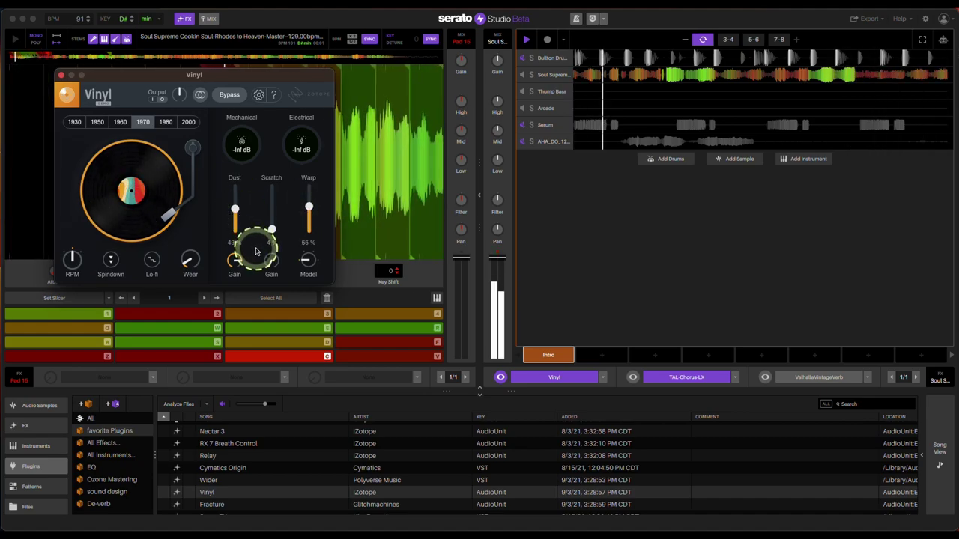
pyautogui.click(60, 76)
# Remove Vinyl from the deck's first effect slot, load Fracture there and start scene playback.
pyautogui.click(598, 378)
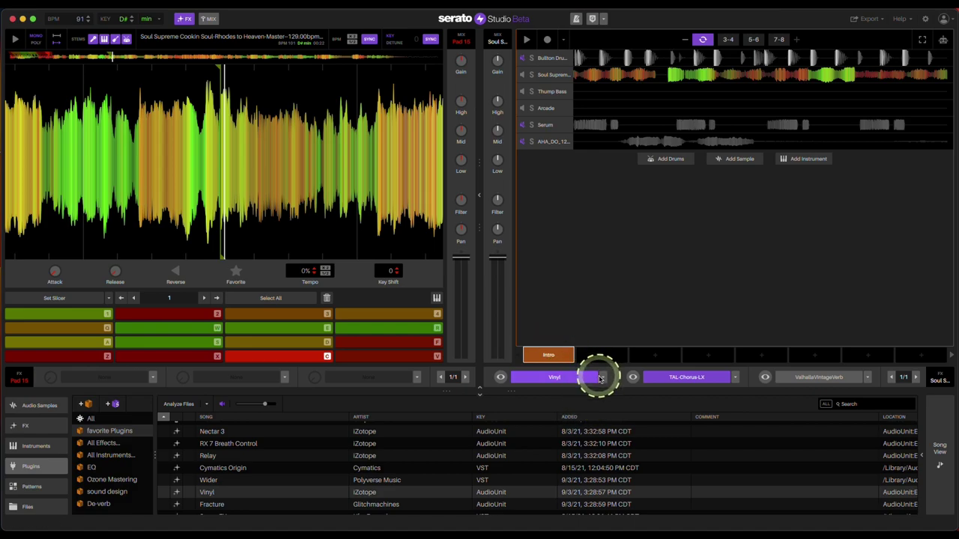
pyautogui.click(568, 396)
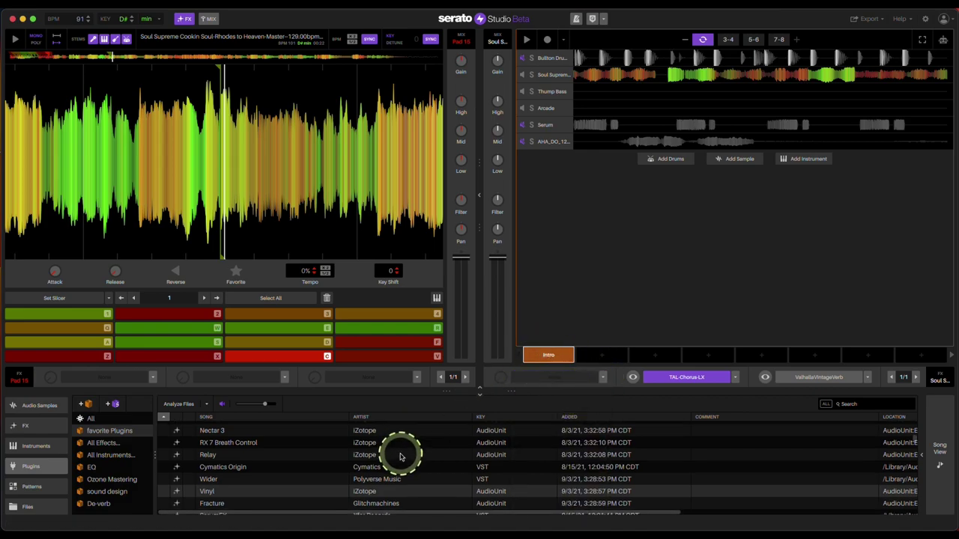
pyautogui.scroll(-1, 385, 457)
pyautogui.moveTo(379, 479); pyautogui.dragTo(547, 377)
pyautogui.press('space')
pyautogui.moveTo(225, 11); pyautogui.dragTo(310, 102)
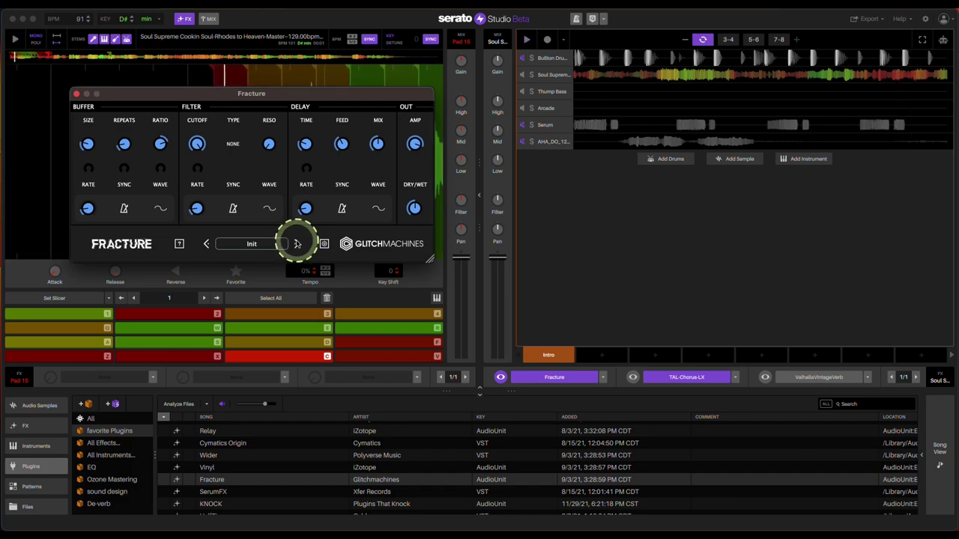
# Audition Fracture's AdditionalHarmonics and AdrenalineRevealer presets, adjust the delay time and output amp, and close its window.
pyautogui.click(296, 243)
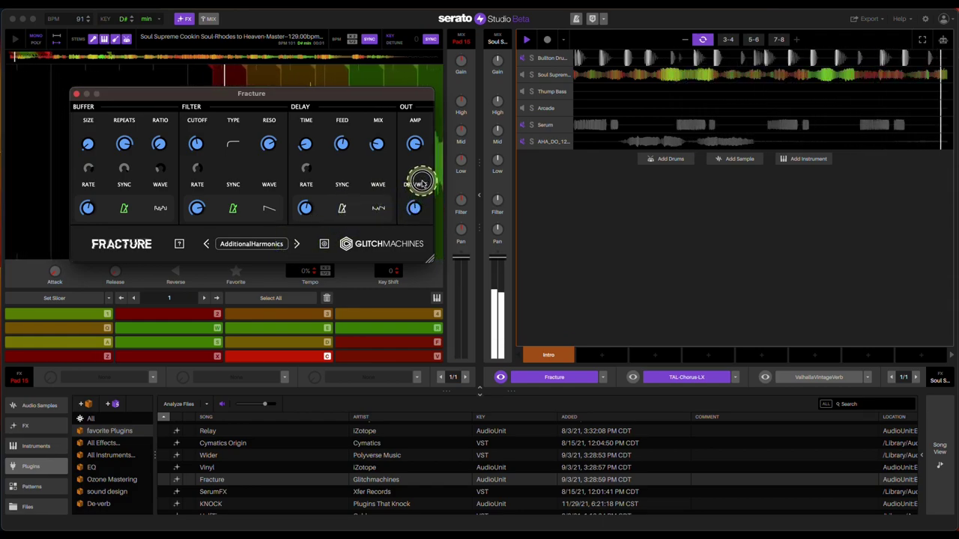
pyautogui.click(297, 244)
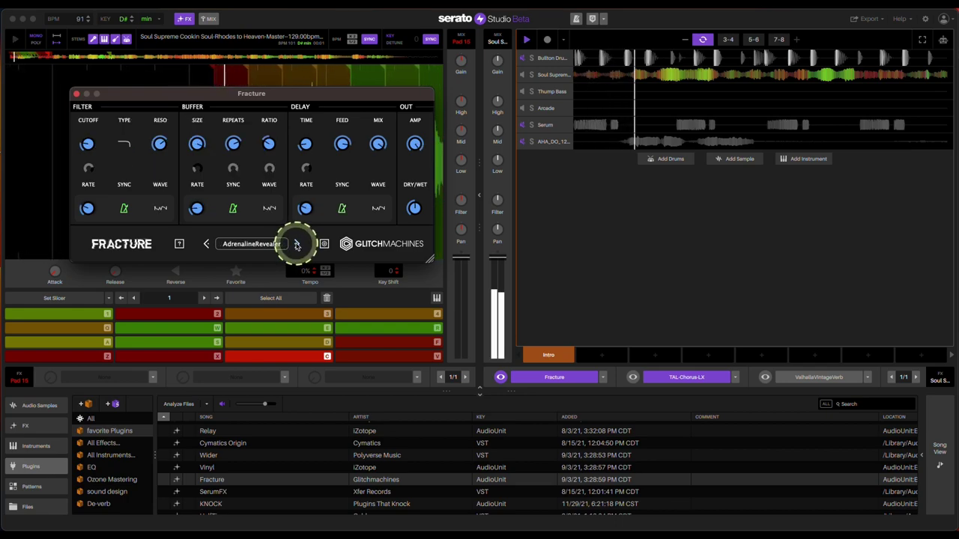
pyautogui.click(248, 166)
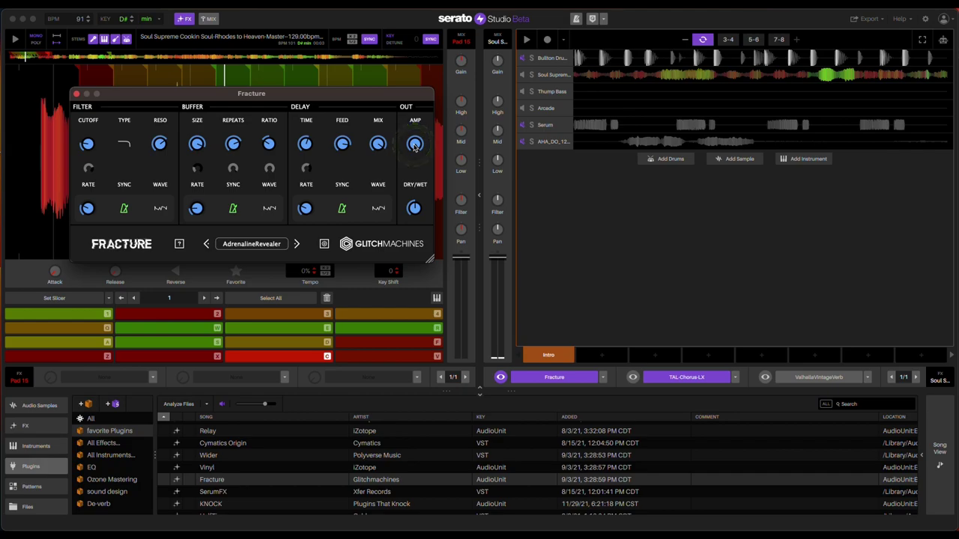
pyautogui.moveTo(414, 146)
pyautogui.mouseDown()
pyautogui.moveTo(410, 188)
pyautogui.moveTo(411, 160)
pyautogui.mouseUp()
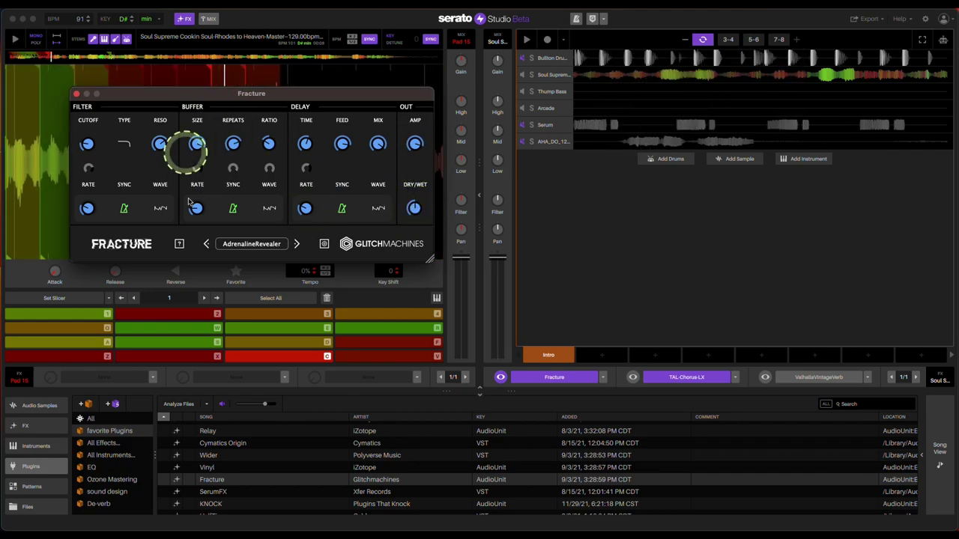
pyautogui.click(78, 96)
# Replace Fracture with SerumFX in the Soul Supreme deck's first effect slot and reposition its window.
pyautogui.scroll(-1, 494, 462)
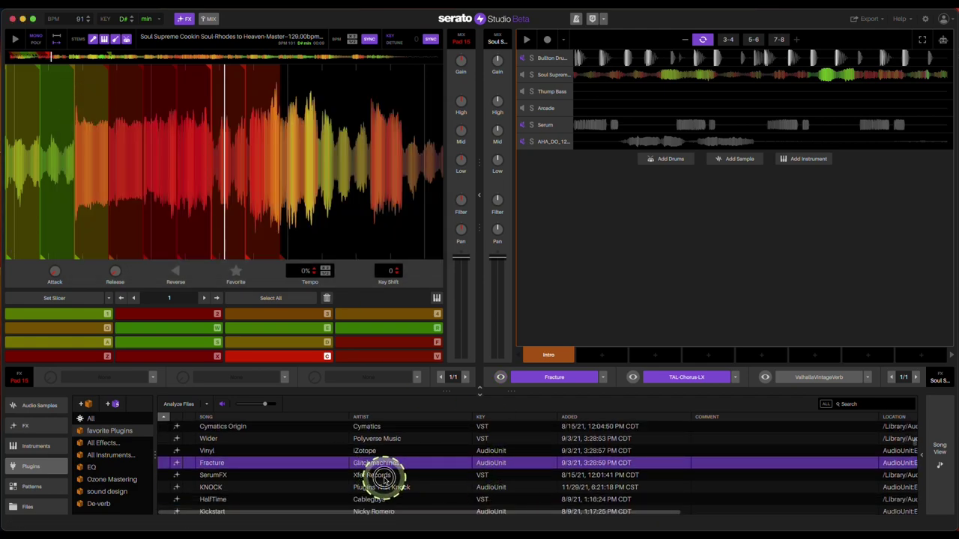
pyautogui.moveTo(382, 476); pyautogui.dragTo(567, 377)
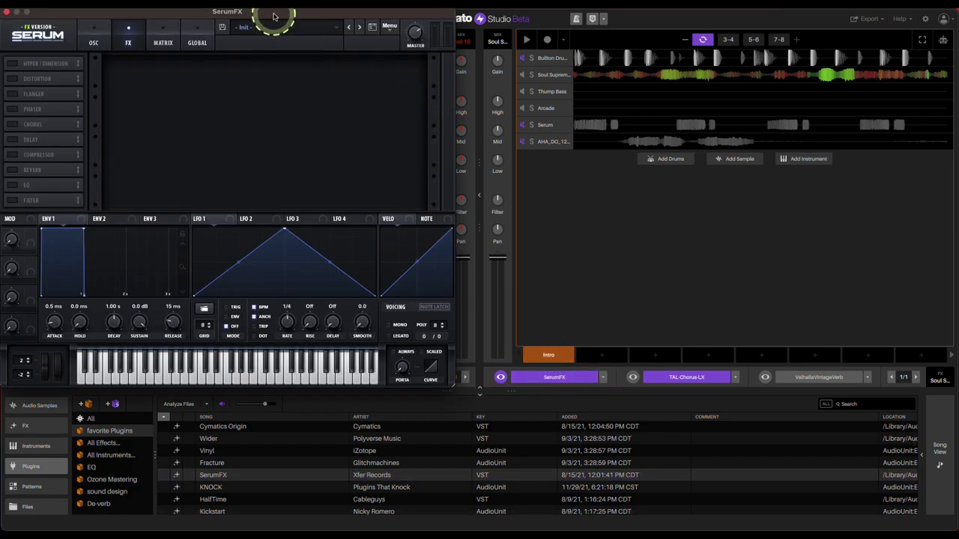
pyautogui.moveTo(274, 16); pyautogui.dragTo(336, 79)
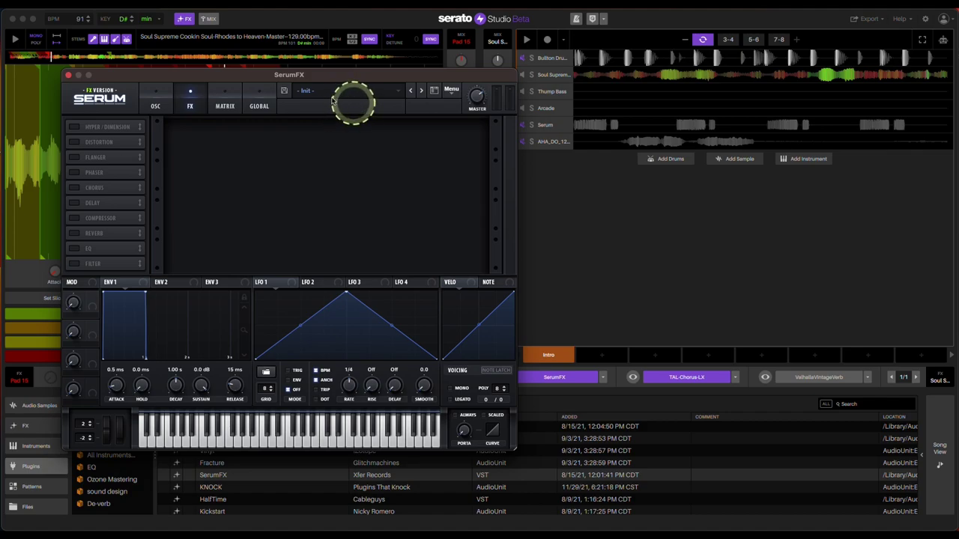
# Show SerumFX's effects rack and load the XLNT-Ohsi Dreams CHORDS preset.
pyautogui.click(157, 98)
pyautogui.click(187, 93)
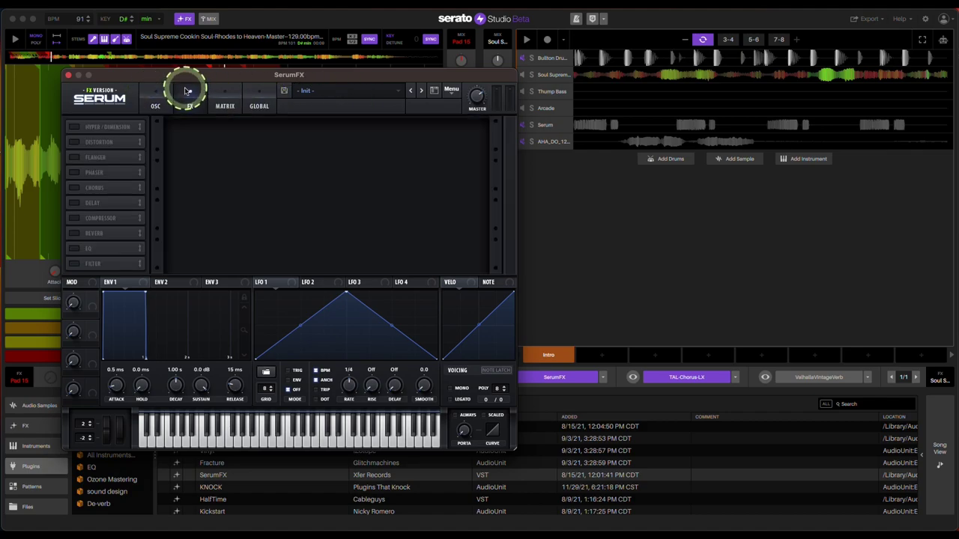
pyautogui.click(421, 91)
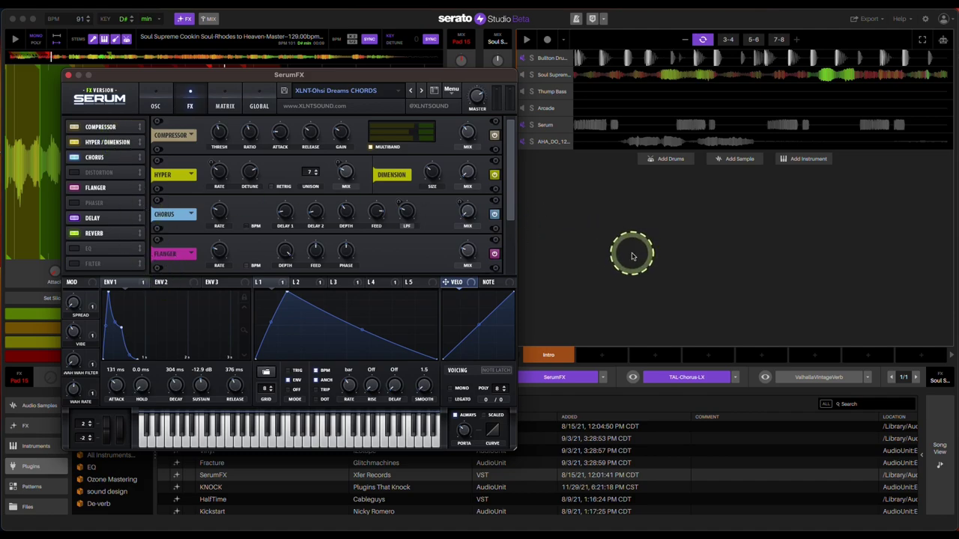
# Audition SerumFX's current chords preset, BS_Abbey, BS_Ceremony and BS_Crow during scene playback, and close the plugin window.
pyautogui.press('space')
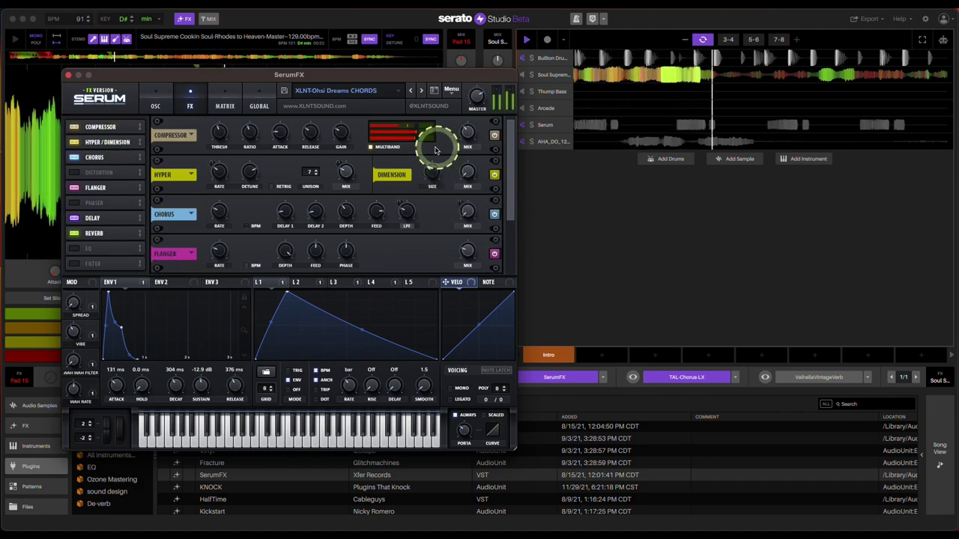
pyautogui.moveTo(473, 98); pyautogui.dragTo(453, 129)
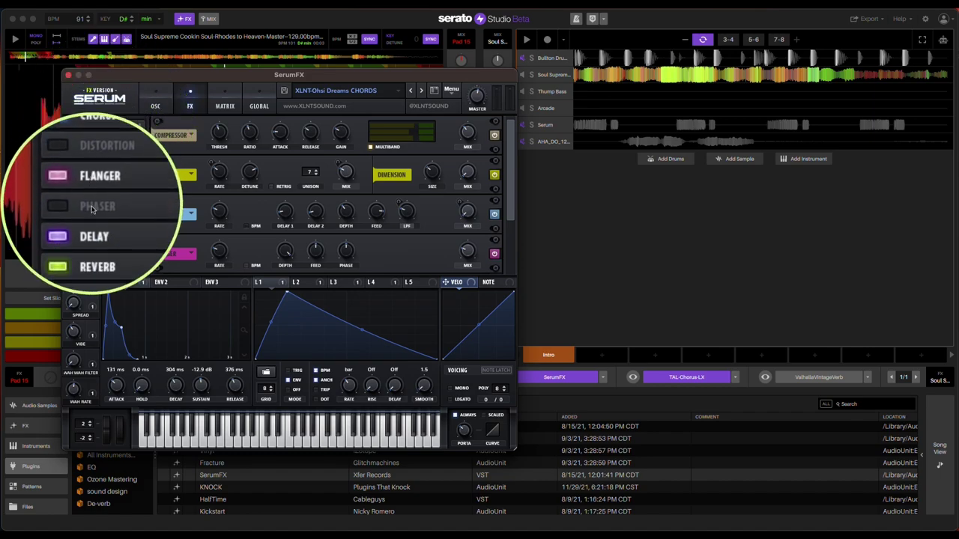
pyautogui.click(421, 90)
pyautogui.click(427, 250)
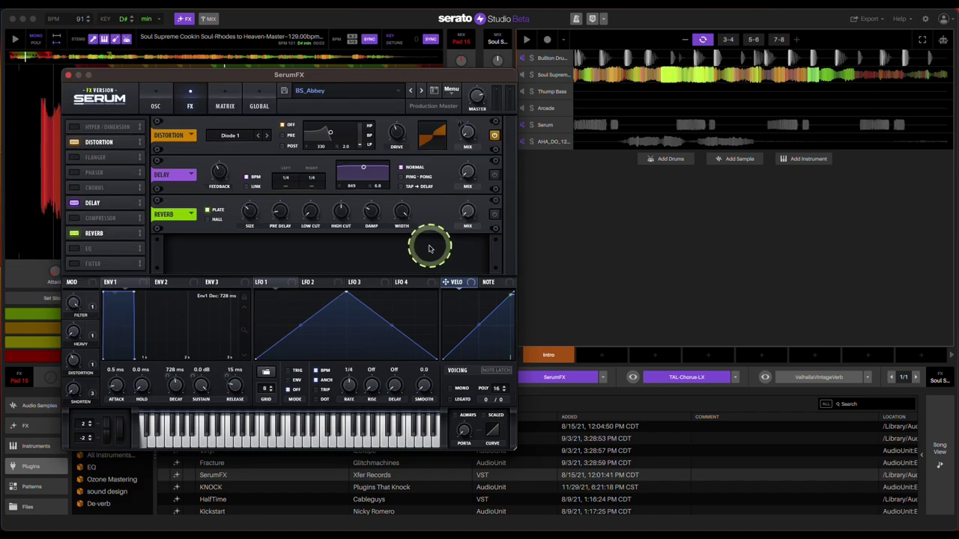
pyautogui.click(421, 93)
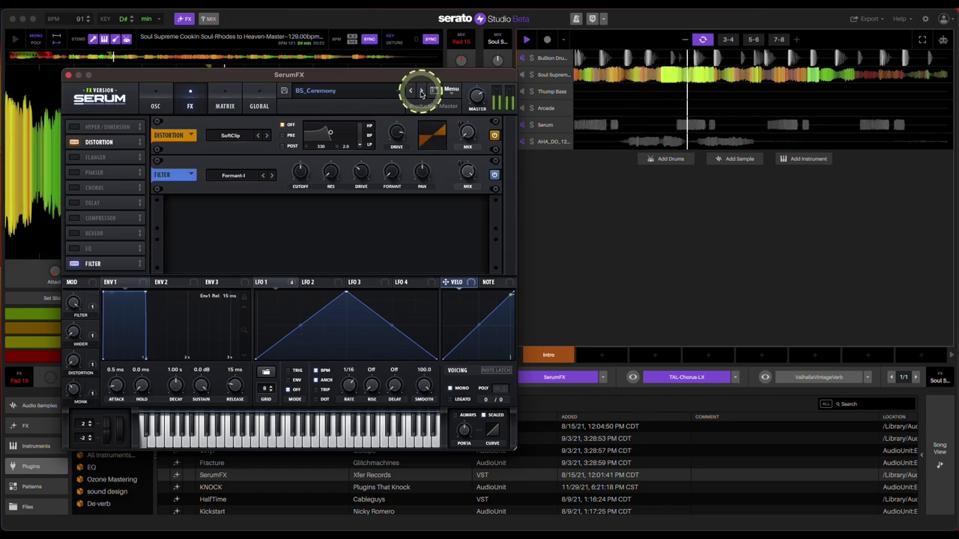
pyautogui.click(421, 94)
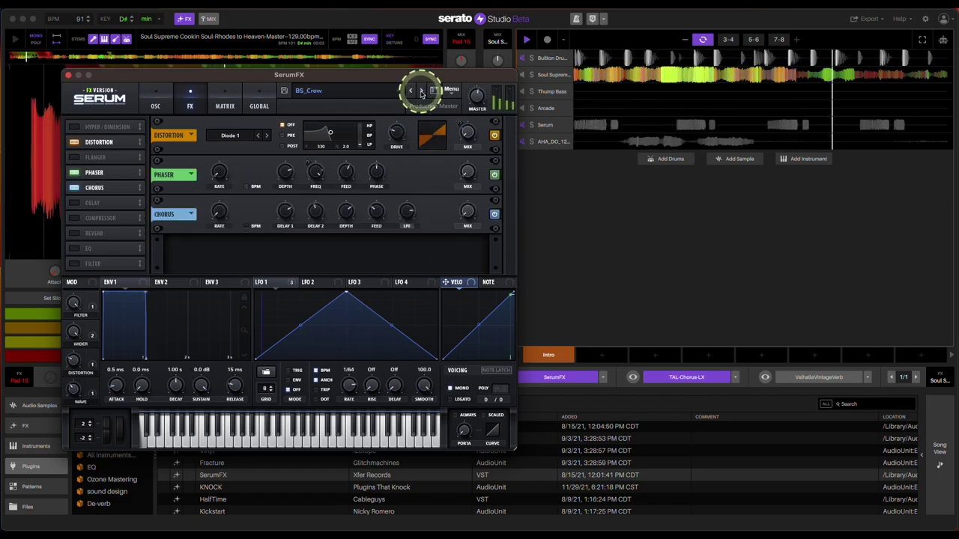
pyautogui.click(206, 252)
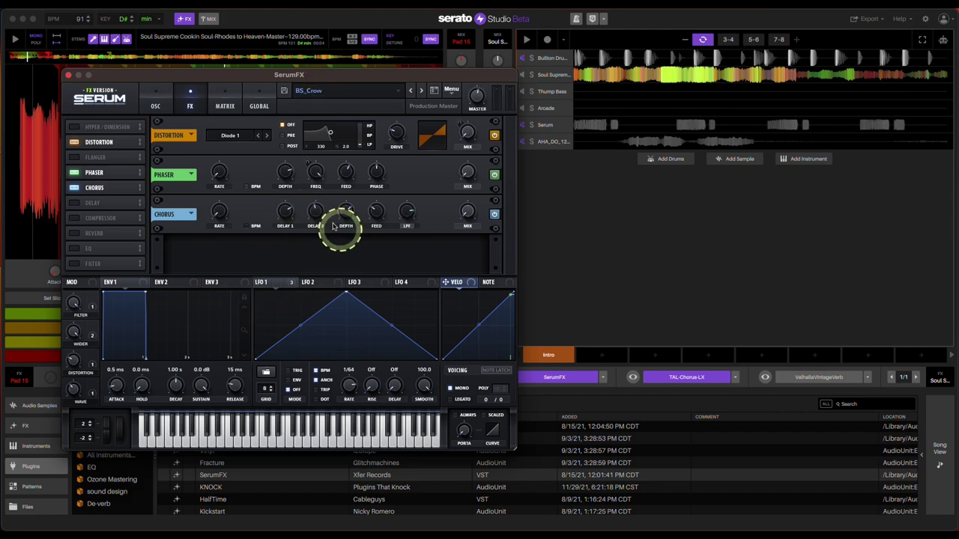
pyautogui.click(66, 76)
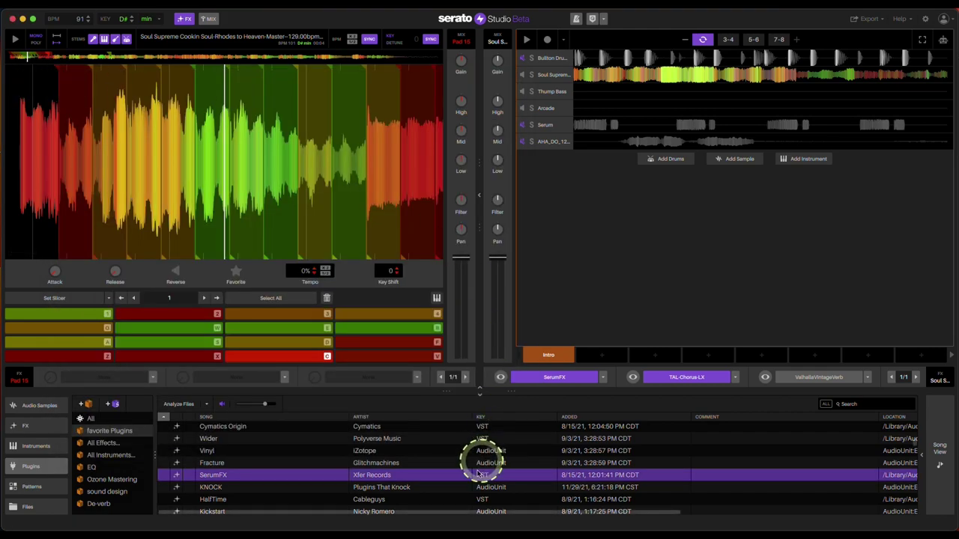
# Replace SerumFX with HalfTime from the favorite Plugins crate in the Soul Supreme deck's first effect slot.
pyautogui.click(396, 492)
pyautogui.scroll(-1, 395, 492)
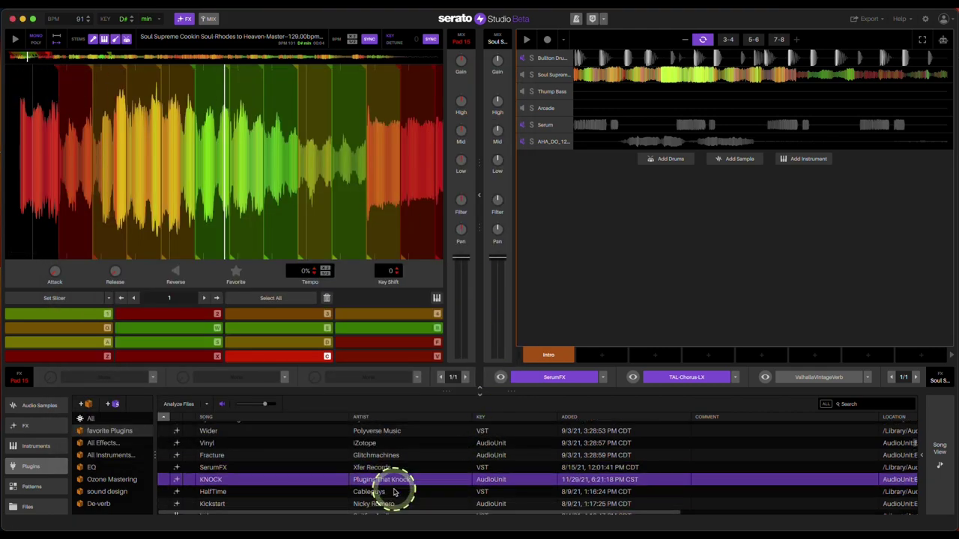
pyautogui.scroll(-2, 394, 488)
pyautogui.click(397, 475)
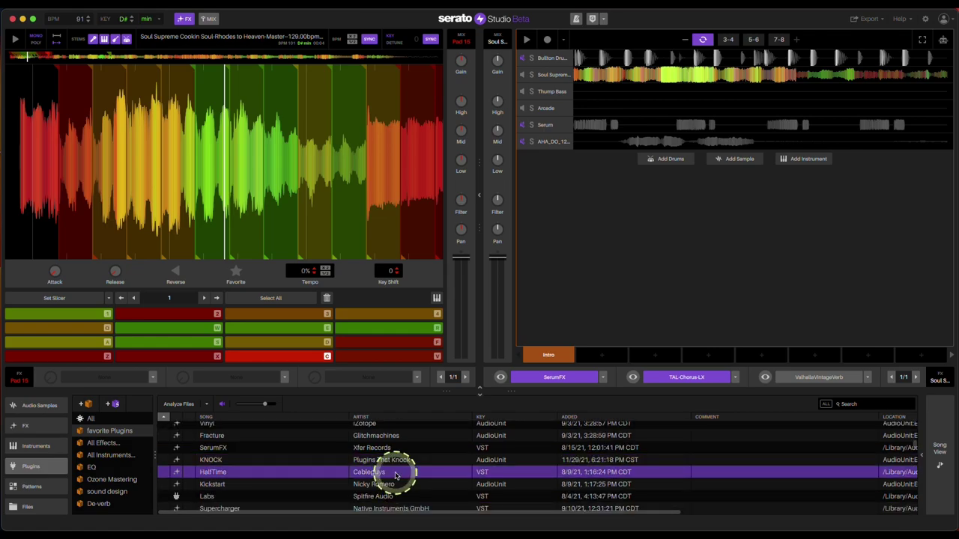
pyautogui.moveTo(396, 475); pyautogui.dragTo(555, 383)
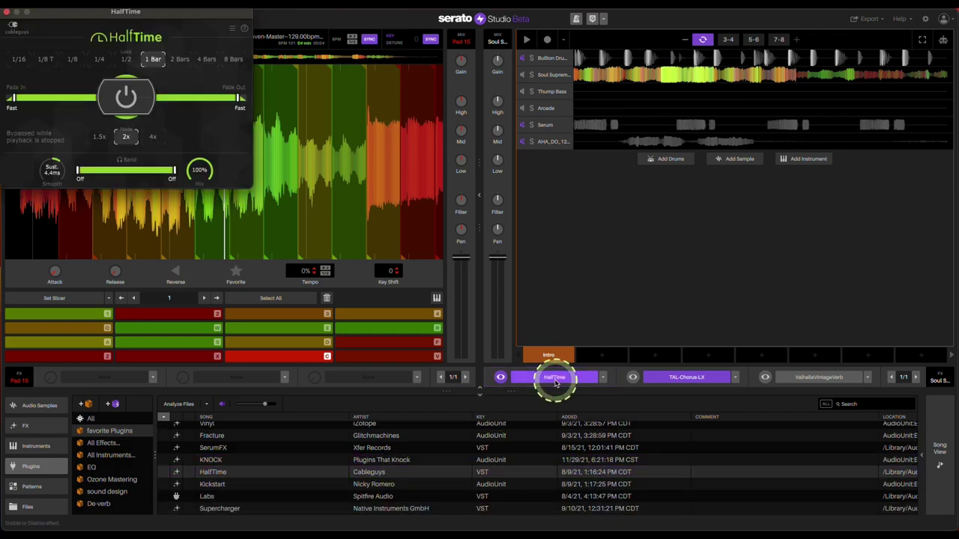
# Audition HalfTime on the playing scene and set both its Fade In and Fade Out to 16 Bars.
pyautogui.press('space')
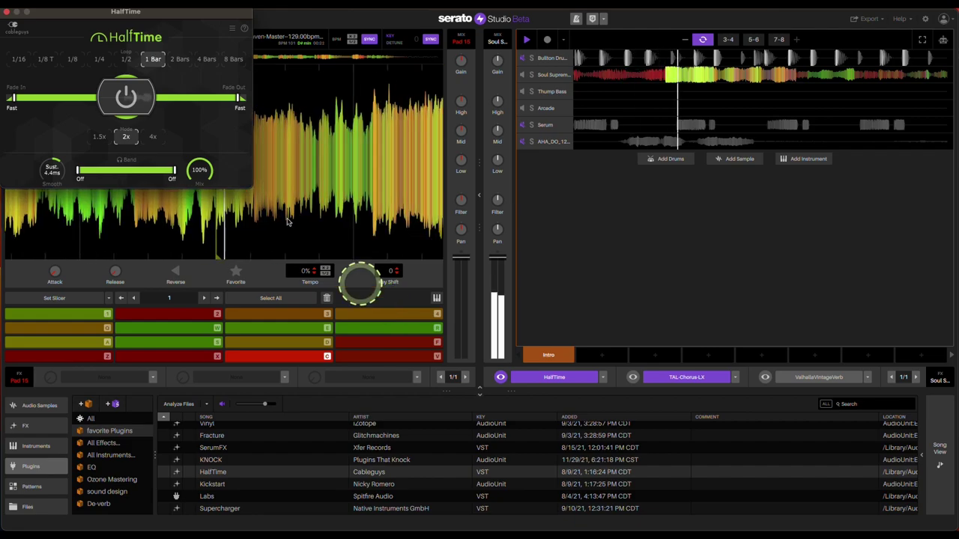
pyautogui.press('space')
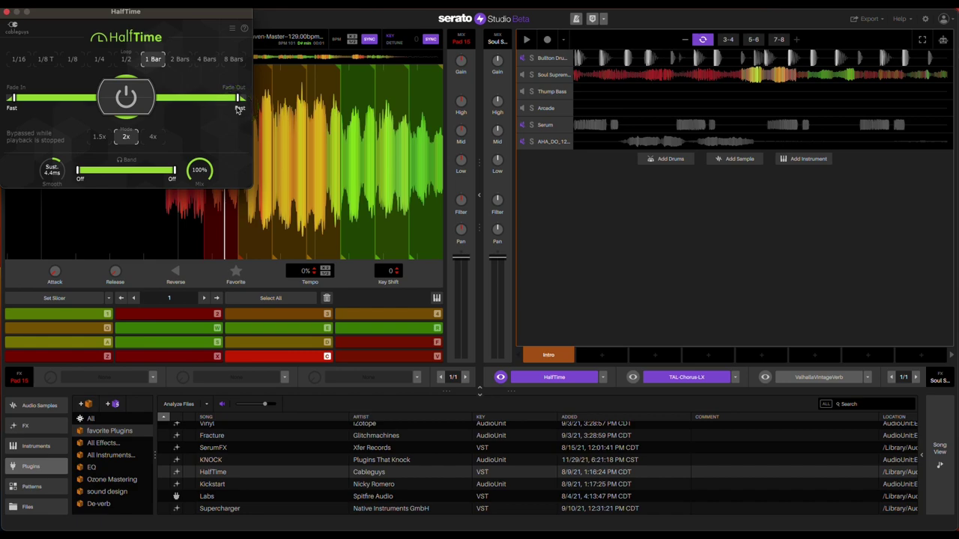
pyautogui.press('space')
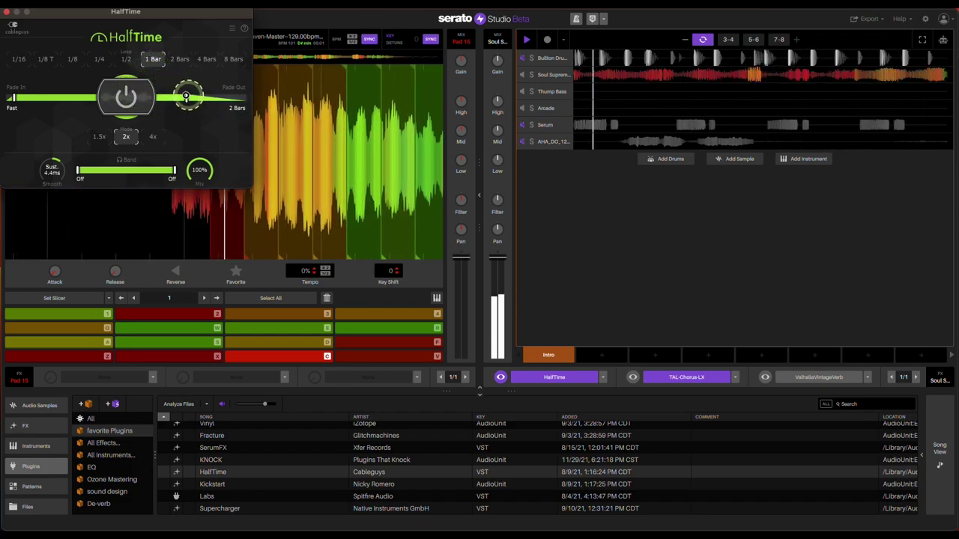
pyautogui.moveTo(185, 96); pyautogui.dragTo(98, 98)
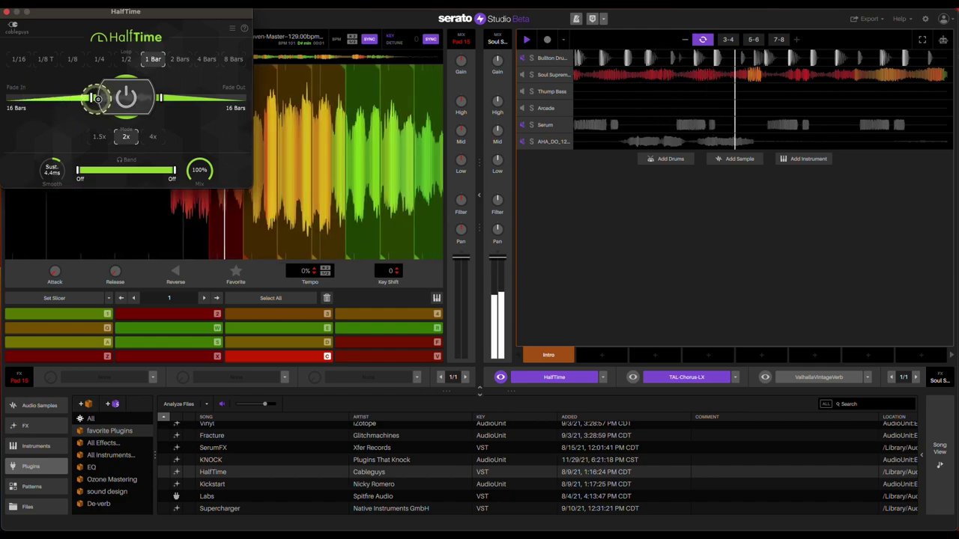
# Set HalfTime's loop length to 1/16 and its lower band cutoff to 56.3 Hz, and close the plugin.
pyautogui.click(24, 60)
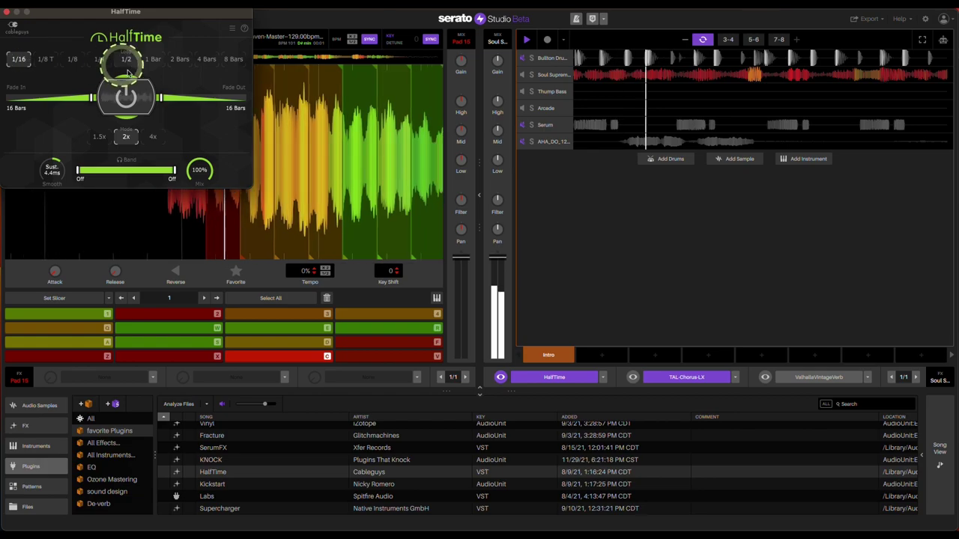
pyautogui.click(132, 103)
pyautogui.moveTo(78, 171)
pyautogui.mouseDown()
pyautogui.moveTo(112, 169)
pyautogui.moveTo(88, 170)
pyautogui.mouseUp()
pyautogui.click(120, 105)
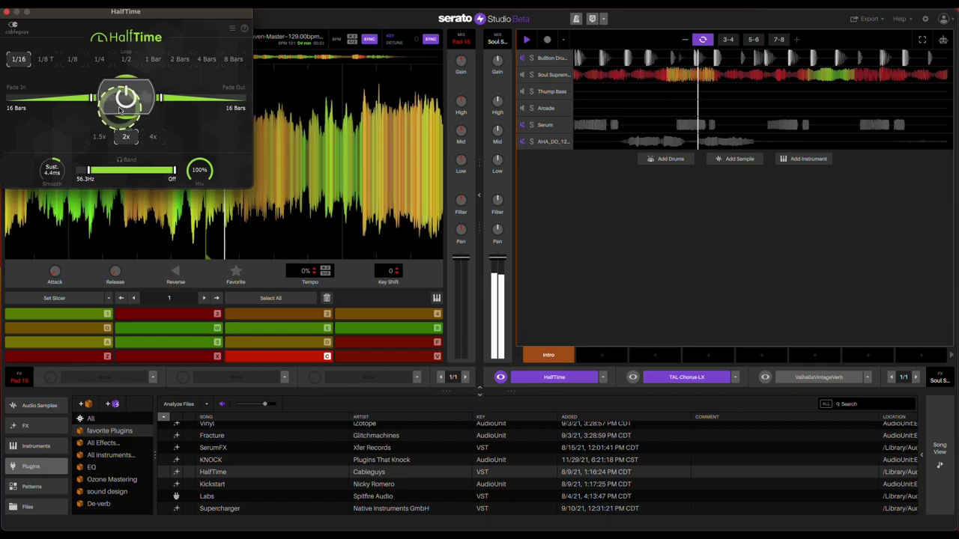
pyautogui.click(7, 12)
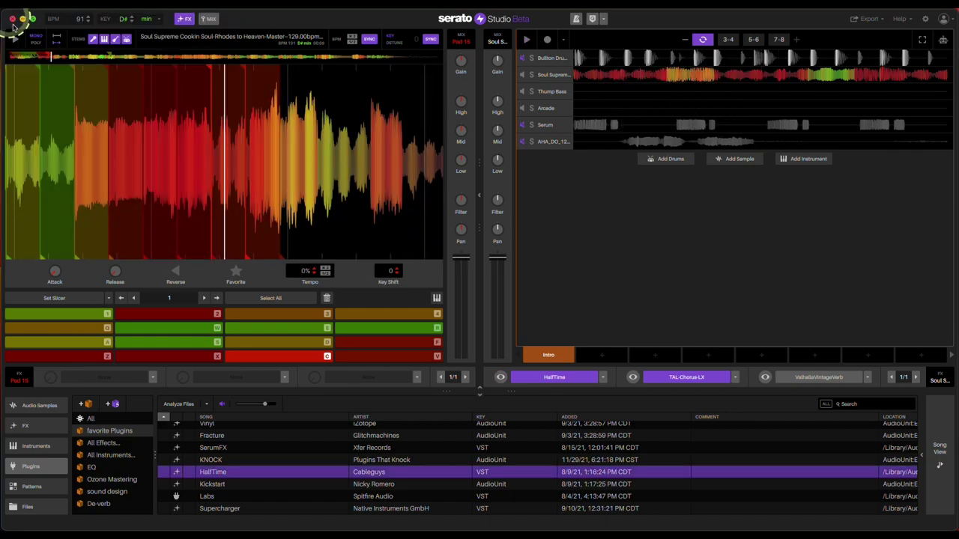
# Replace HalfTime in the Soul Supreme track's first effect slot with Kickstart.
pyautogui.scroll(-1, 392, 464)
pyautogui.click(391, 480)
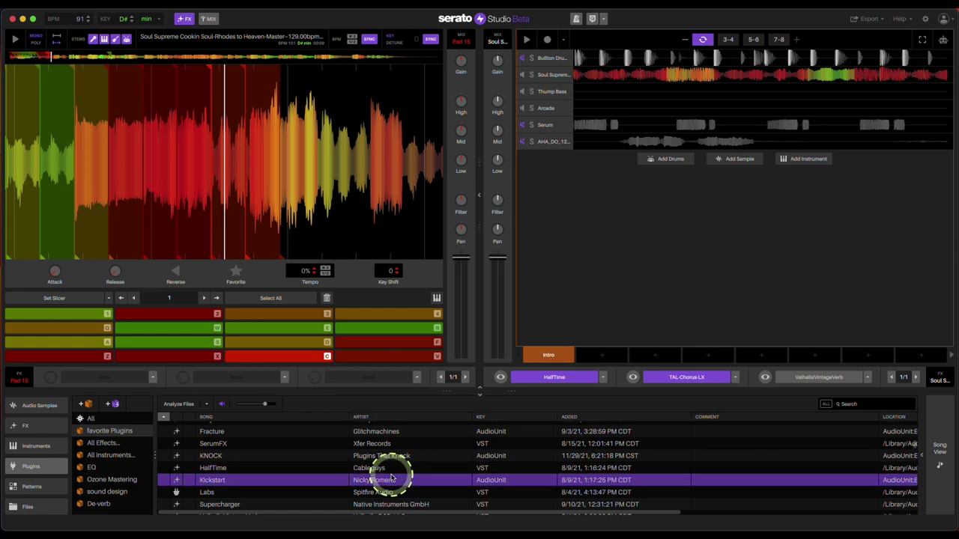
pyautogui.moveTo(385, 481); pyautogui.dragTo(562, 384)
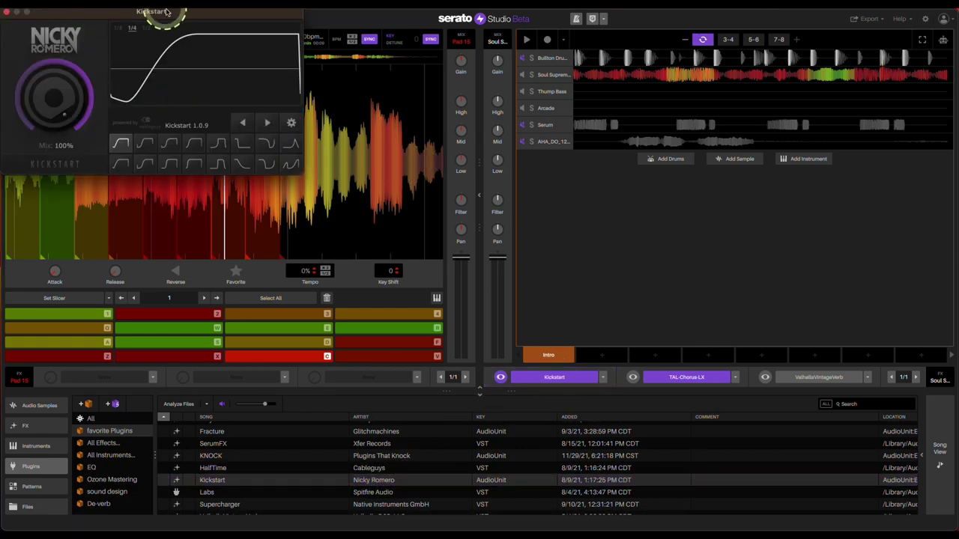
pyautogui.moveTo(166, 12); pyautogui.dragTo(268, 102)
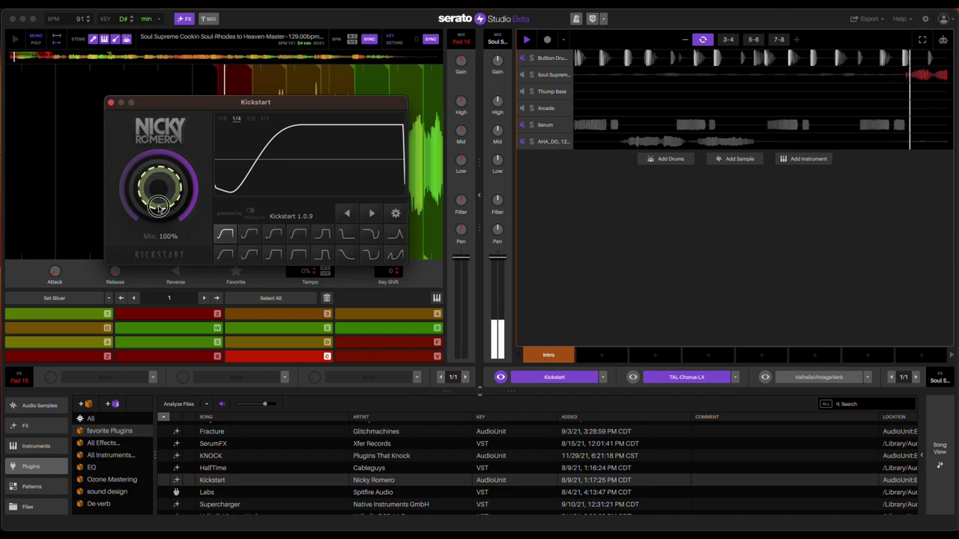
# Set Kickstart's mix to 93%, choose the fourth curve shape with a 1/8 length, and close the plugin.
pyautogui.moveTo(158, 224)
pyautogui.moveTo(157, 223); pyautogui.dragTo(150, 197)
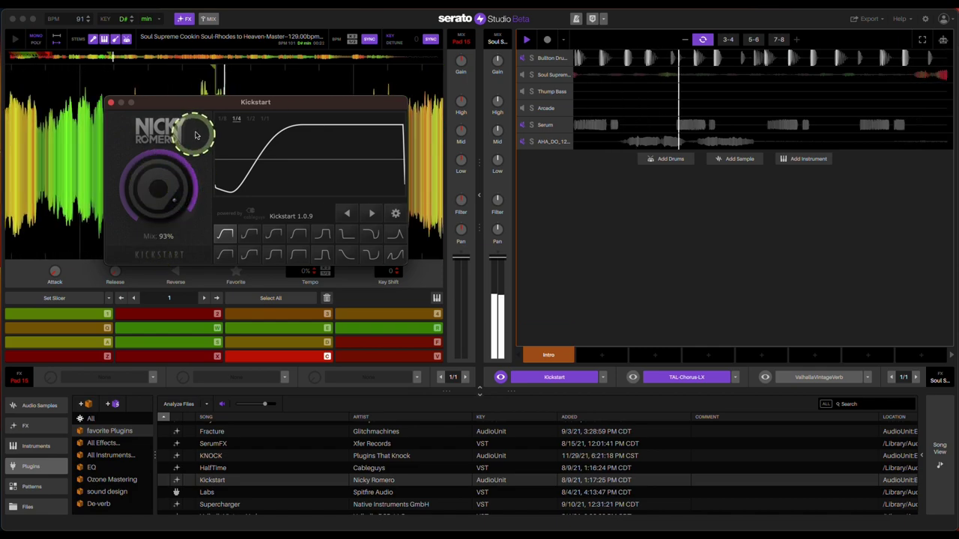
pyautogui.click(222, 120)
pyautogui.click(236, 119)
pyautogui.click(299, 233)
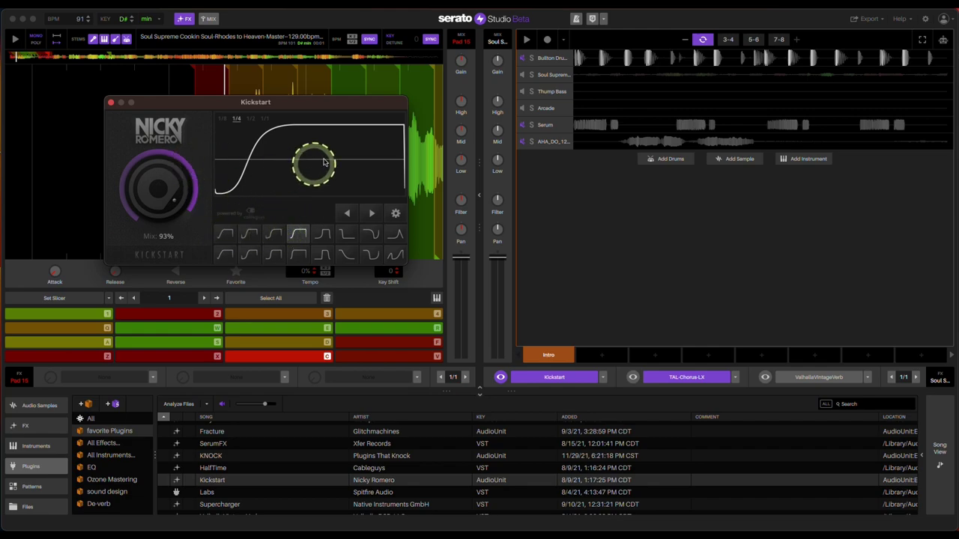
pyautogui.click(222, 120)
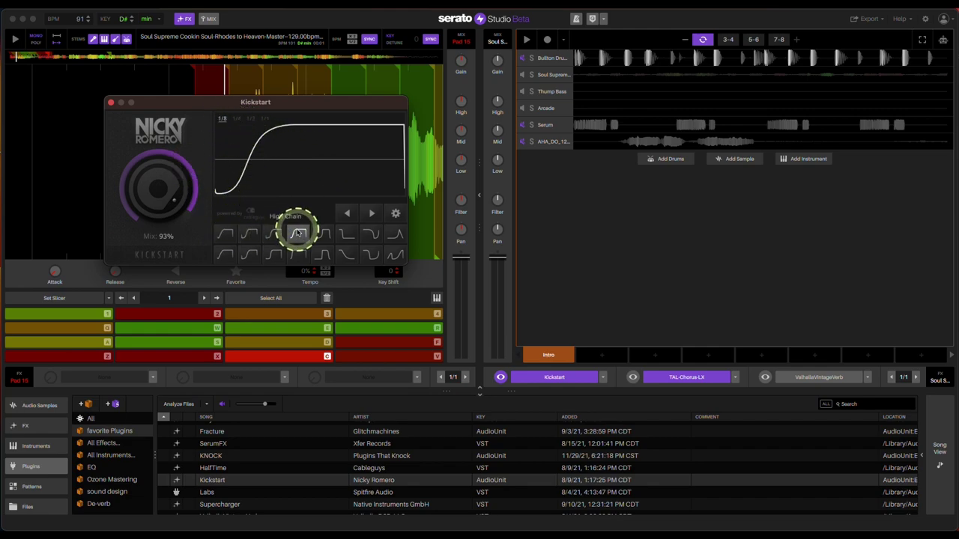
pyautogui.press('space')
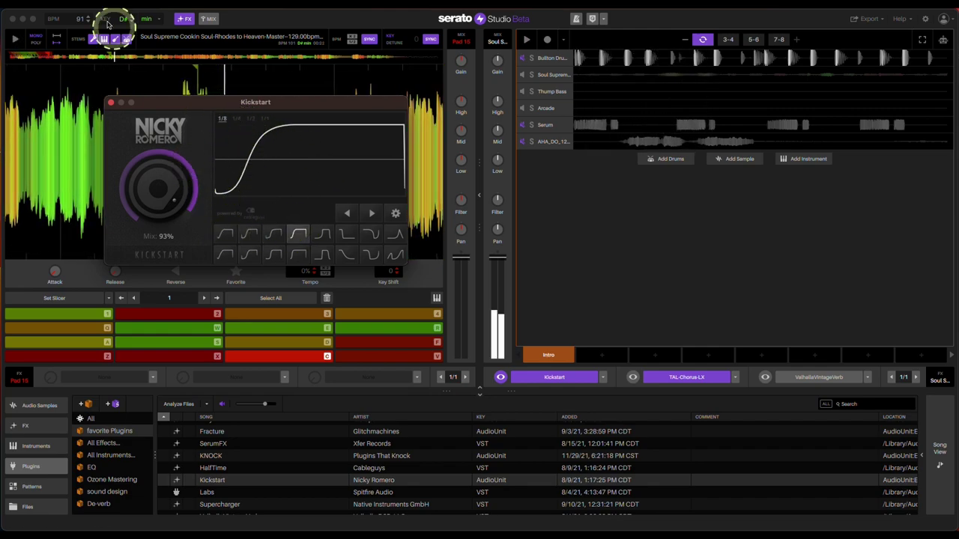
pyautogui.click(111, 102)
# Replace Kickstart in the track's first effect slot with the AudioUnit version of Kickstart 2.
pyautogui.scroll(-5, 403, 466)
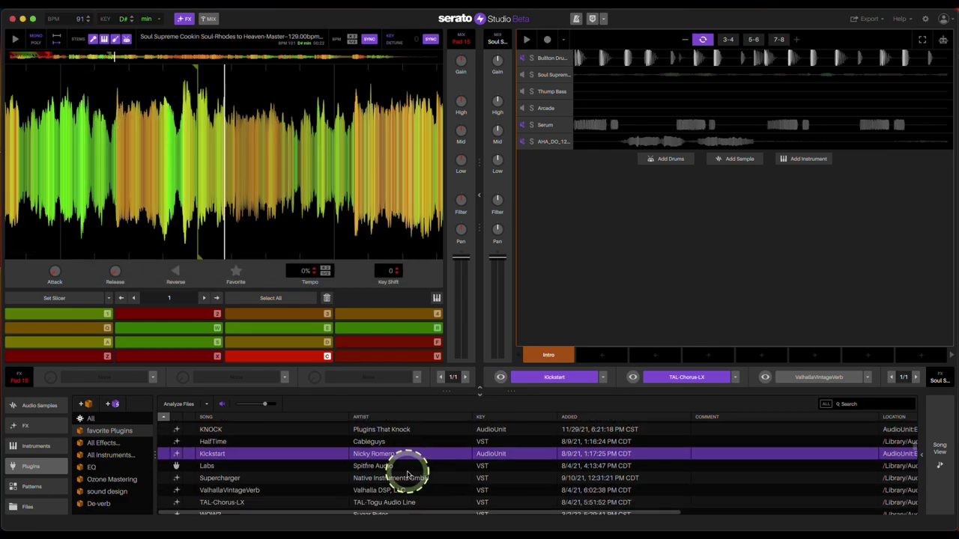
pyautogui.scroll(10, 408, 477)
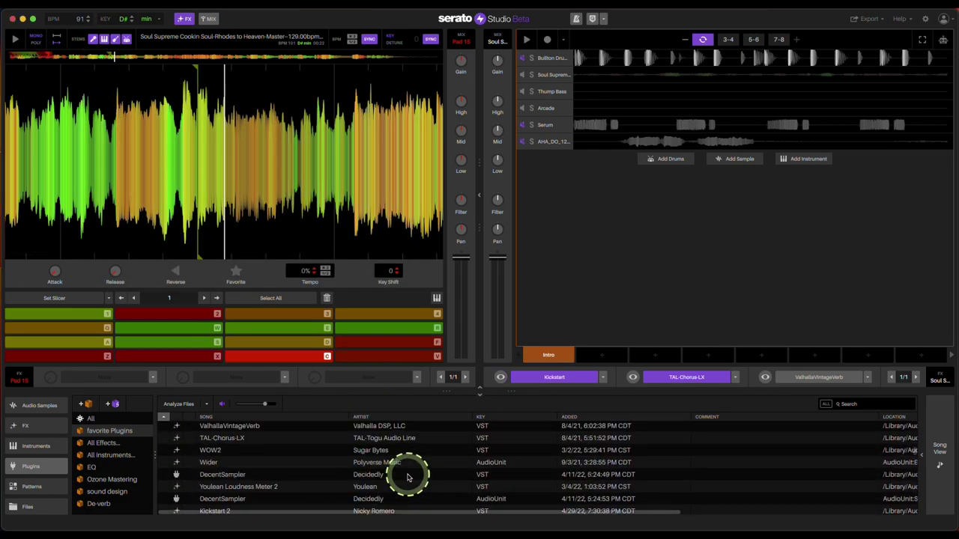
pyautogui.scroll(3, 409, 477)
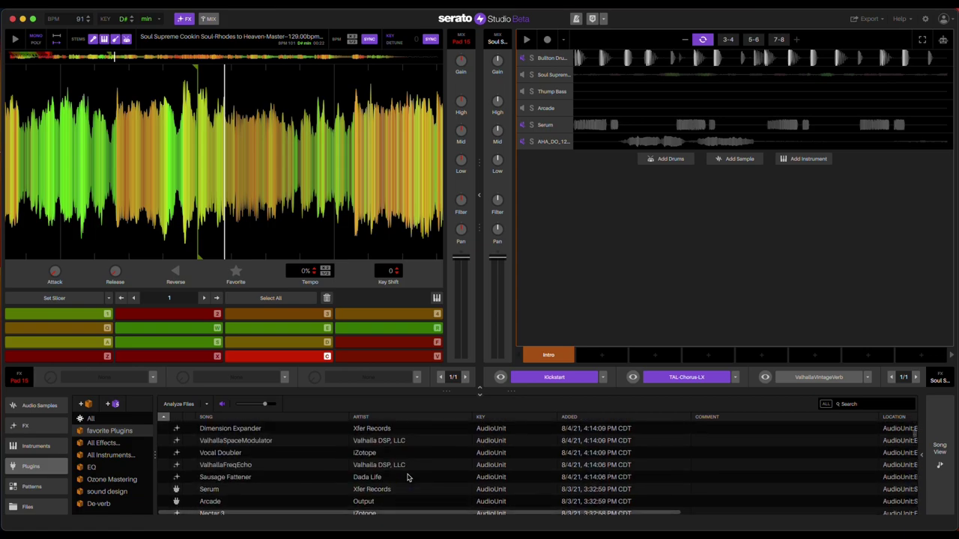
pyautogui.scroll(-10, 408, 477)
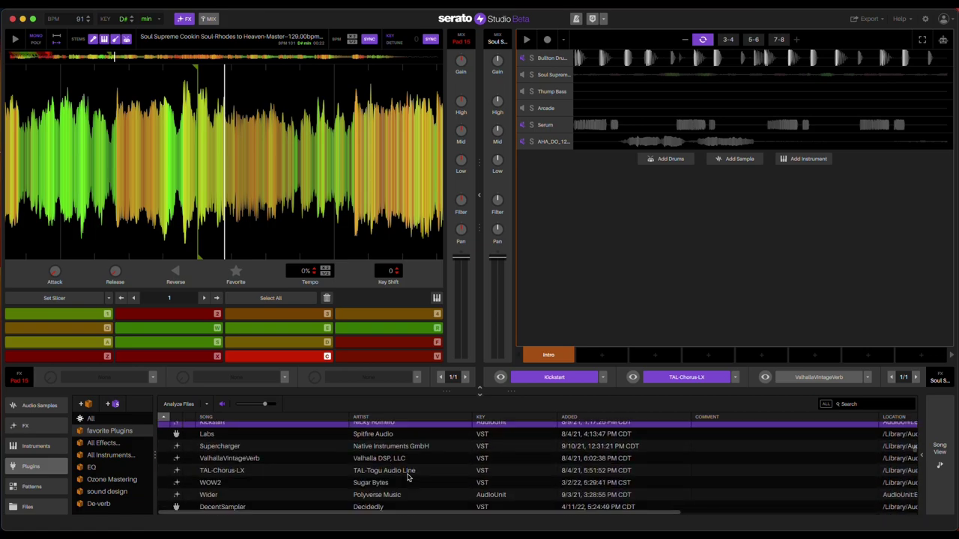
pyautogui.scroll(1, 408, 477)
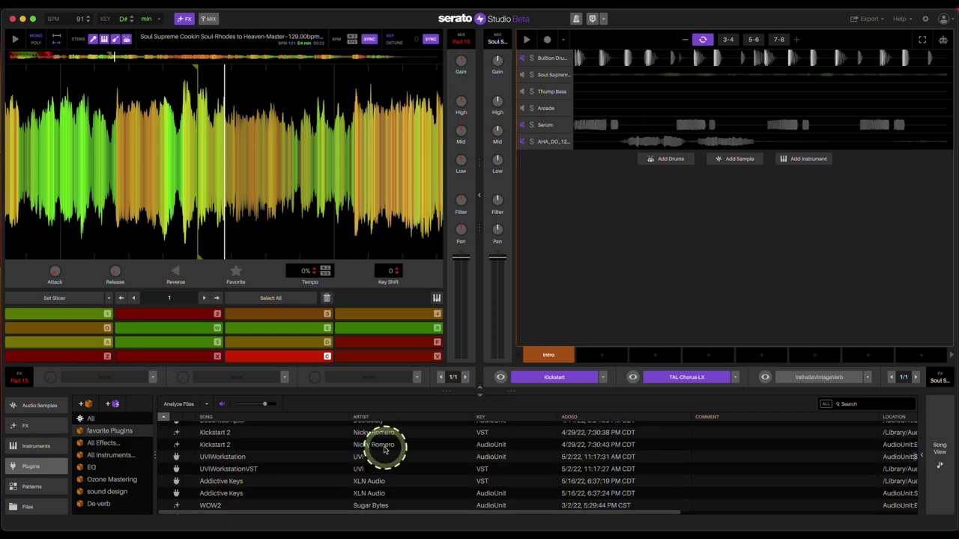
pyautogui.moveTo(384, 448); pyautogui.dragTo(547, 379)
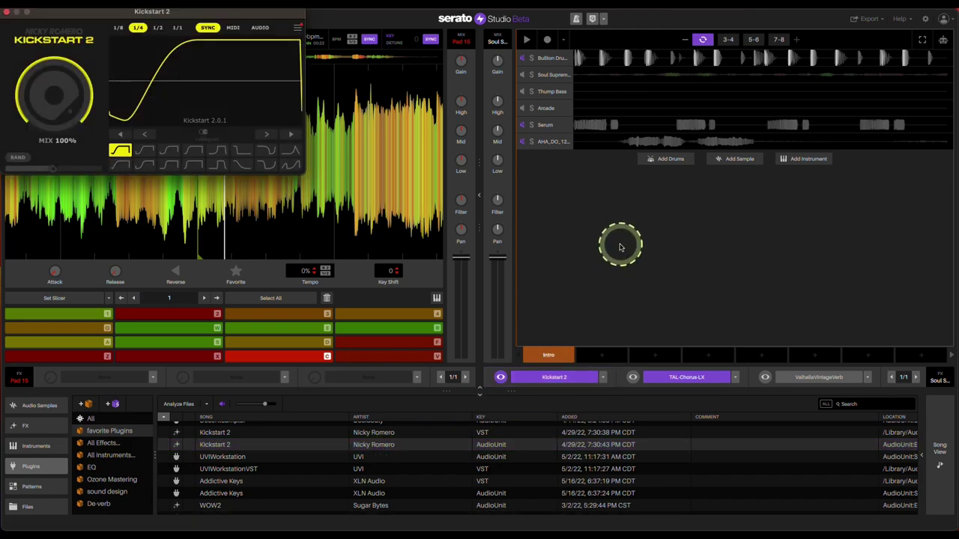
# Audition Kickstart 2's third curve shape during playback, comparing the 1/8 and 1/4 note lengths.
pyautogui.press('space')
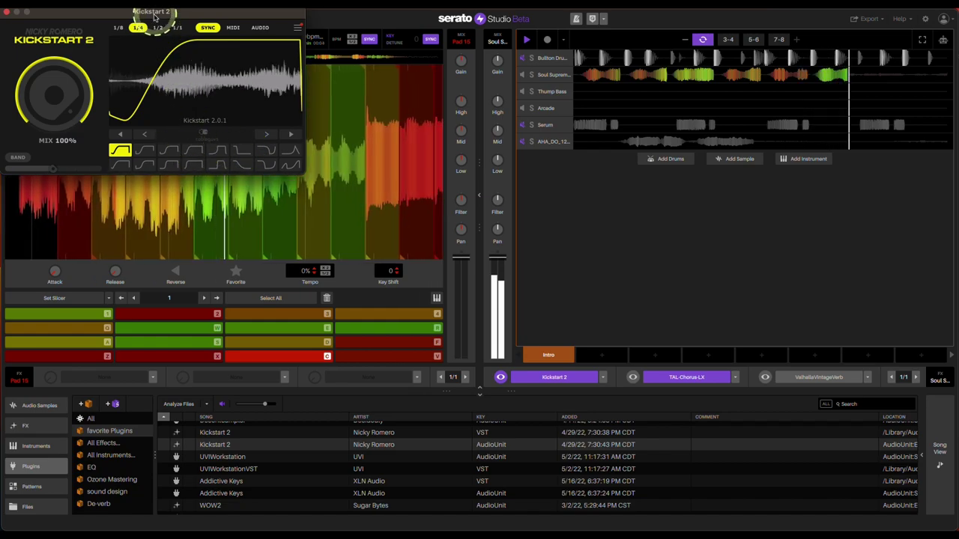
pyautogui.moveTo(154, 10); pyautogui.dragTo(233, 68)
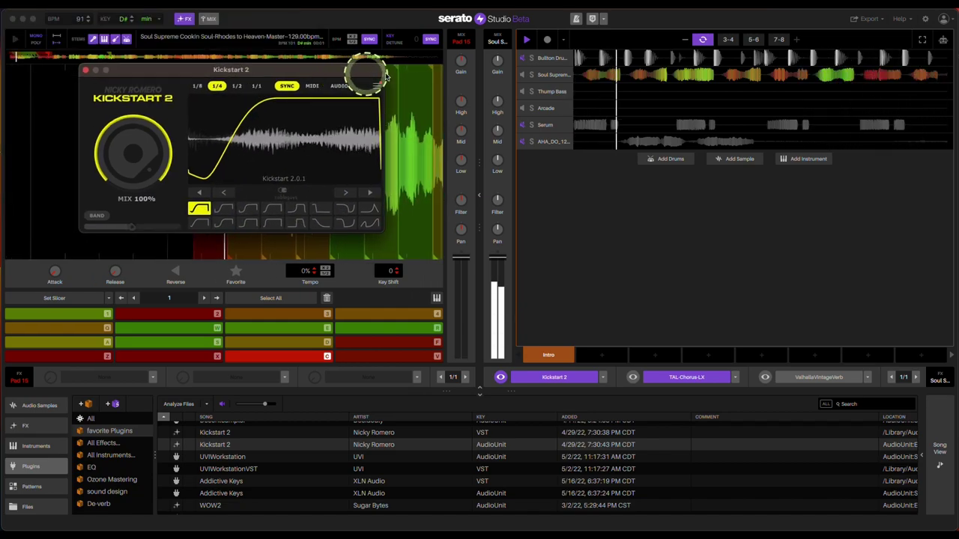
pyautogui.click(249, 210)
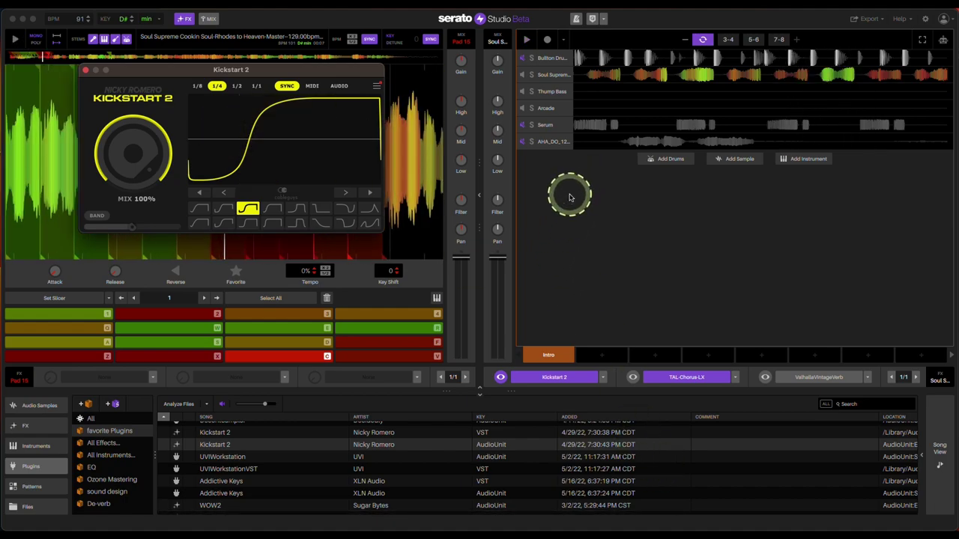
pyautogui.press('space')
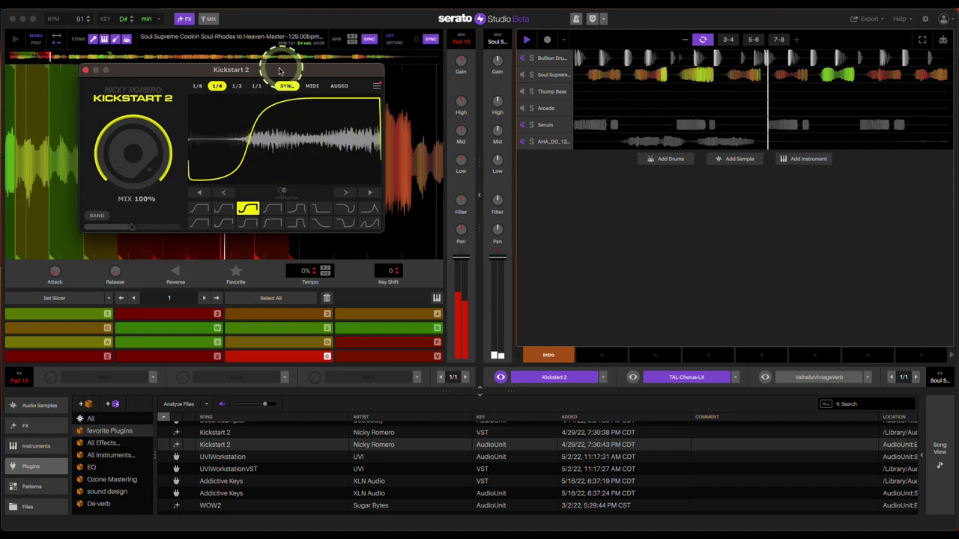
pyautogui.click(197, 87)
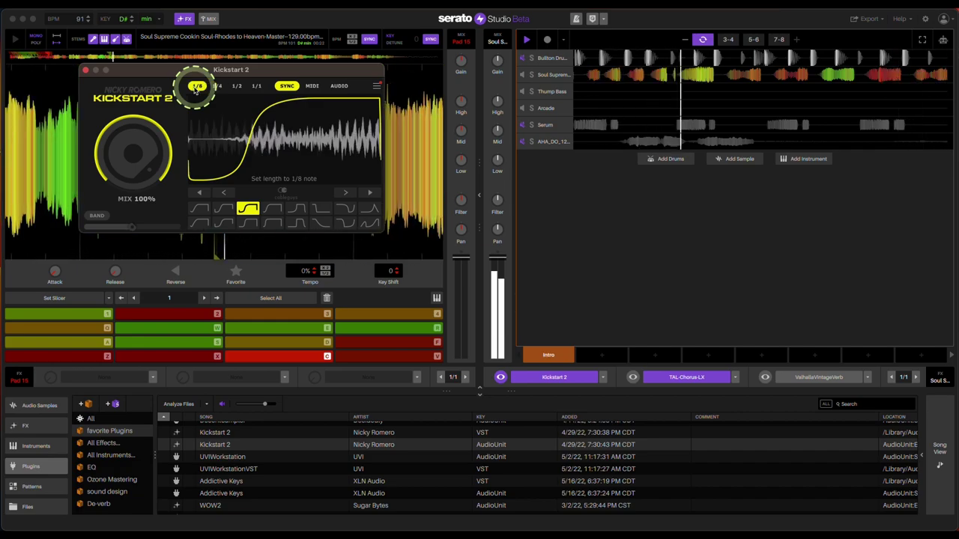
pyautogui.click(217, 87)
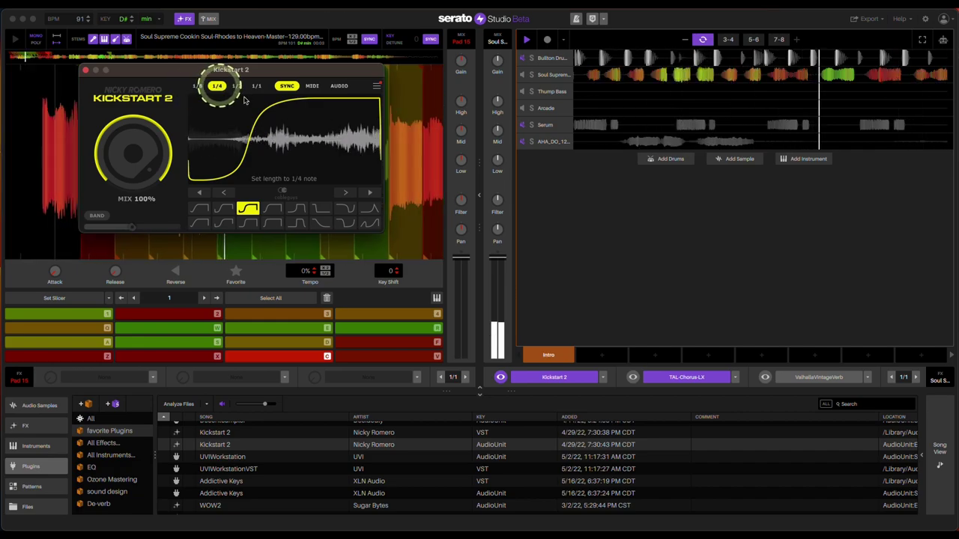
# Compare Kickstart 2's Reverse Long Chain and Weird Rhythm FX curves, keep Weird Rhythm FX, and close the plugin.
pyautogui.click(323, 213)
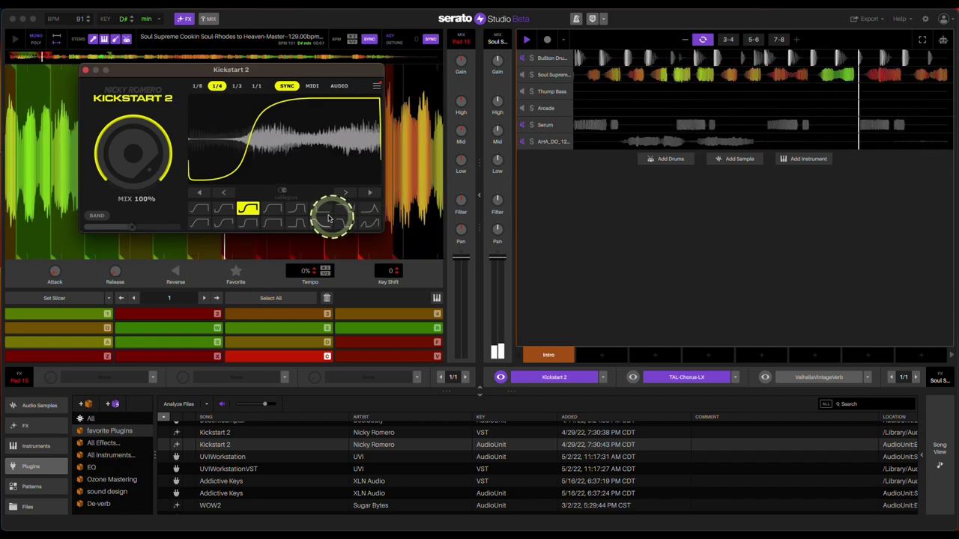
pyautogui.click(371, 222)
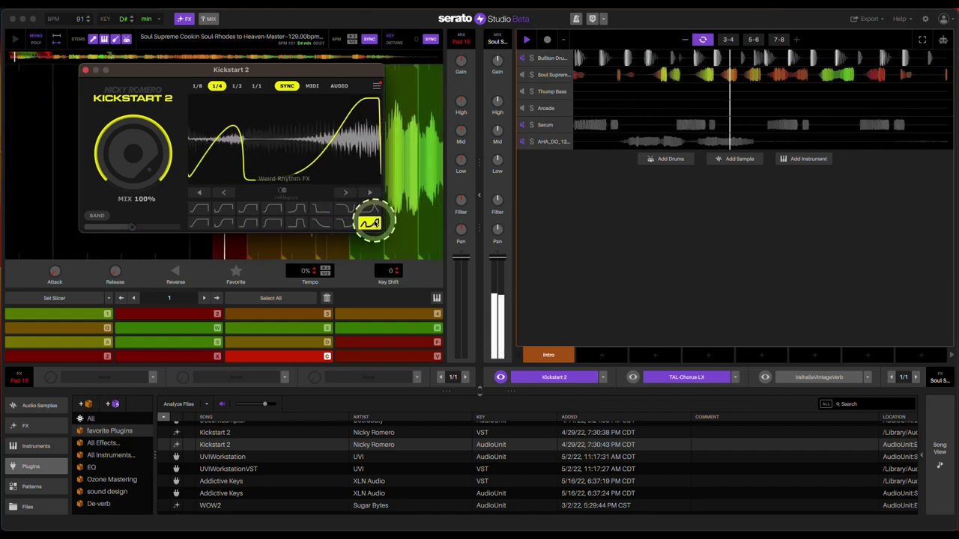
pyautogui.click(346, 222)
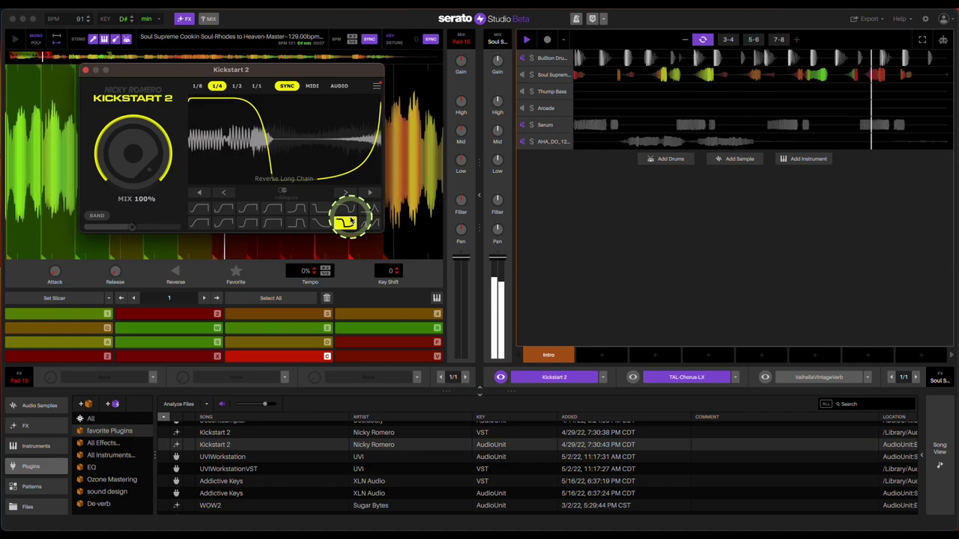
pyautogui.click(369, 222)
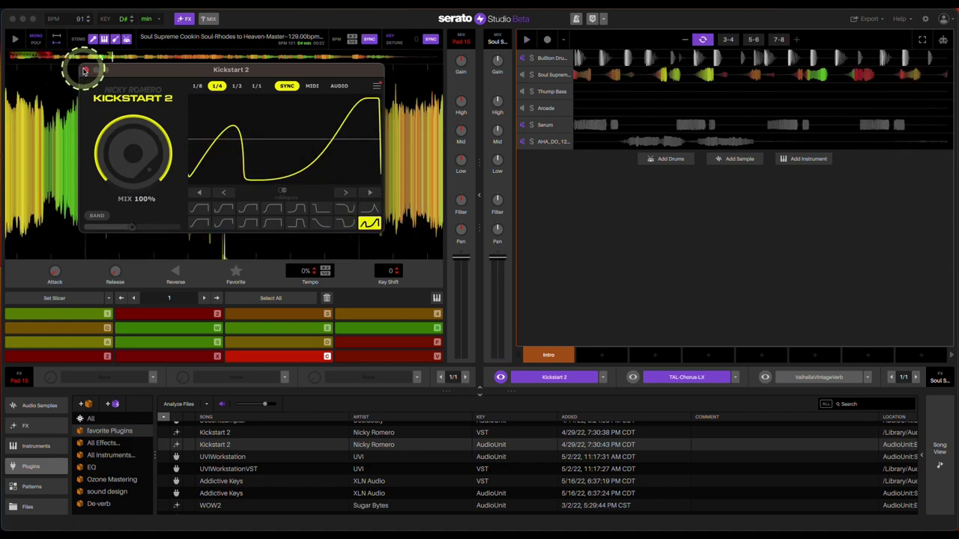
pyautogui.click(85, 70)
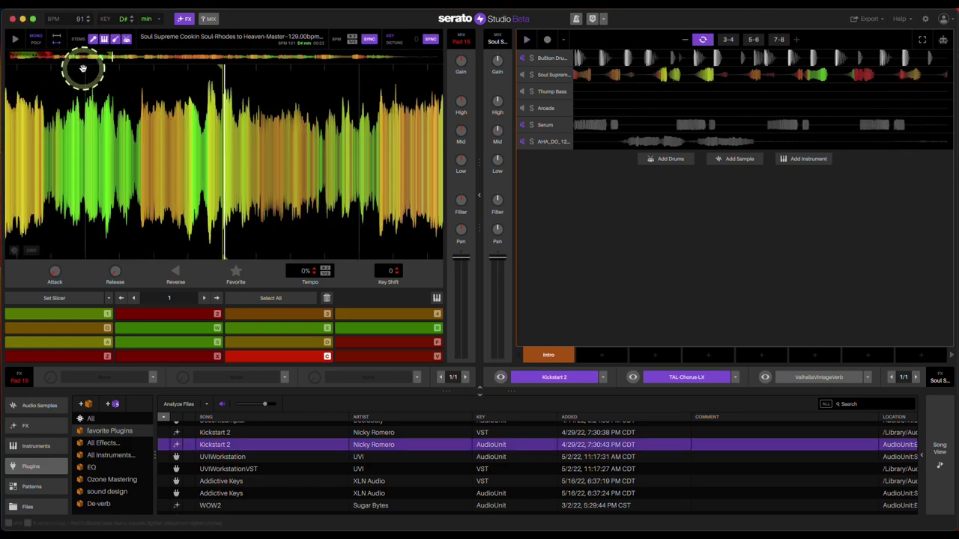
# Add the AudioUnit version of UVIWorkstation as an instrument track and load Soul Drums - Sticks from the Soul Drums soundbank.
pyautogui.click(365, 470)
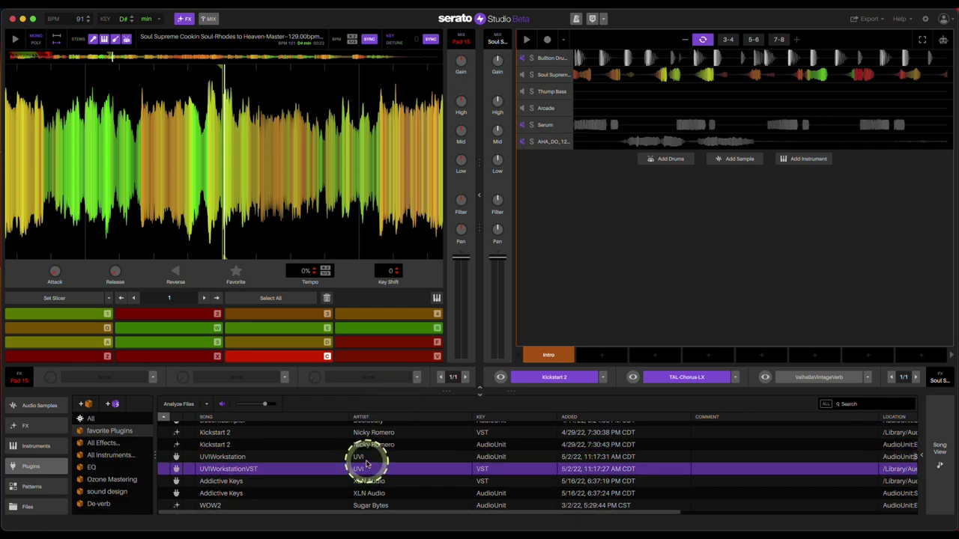
pyautogui.moveTo(367, 456); pyautogui.dragTo(664, 305)
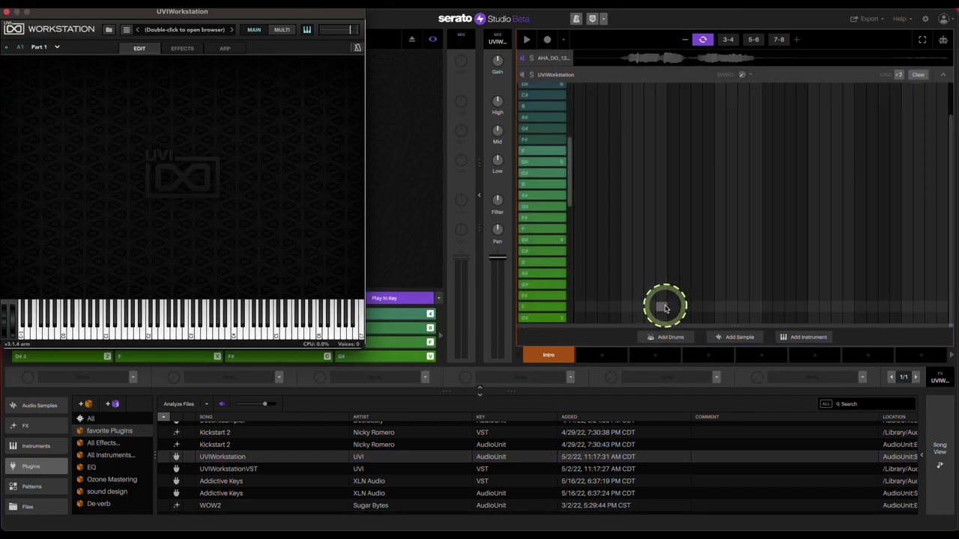
pyautogui.doubleClick(191, 33)
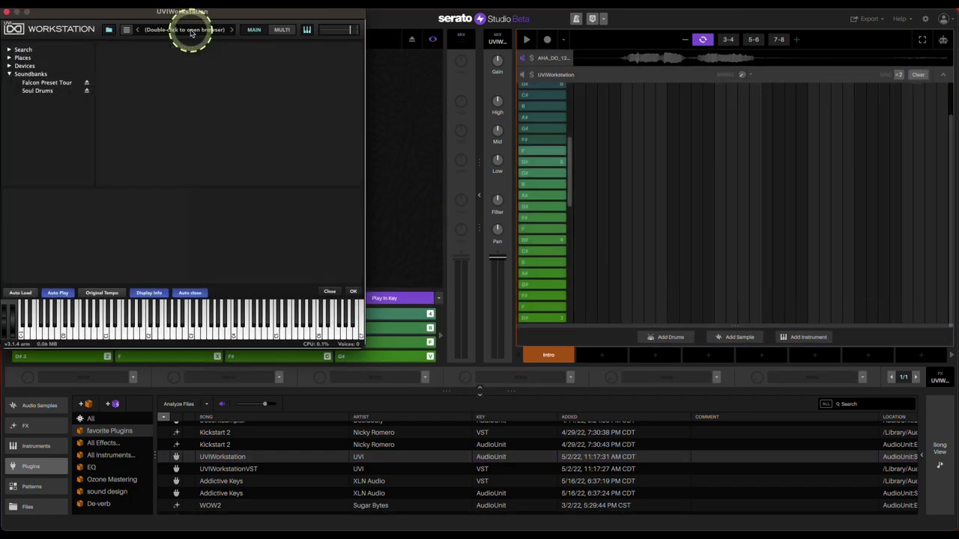
pyautogui.click(38, 90)
pyautogui.doubleClick(141, 66)
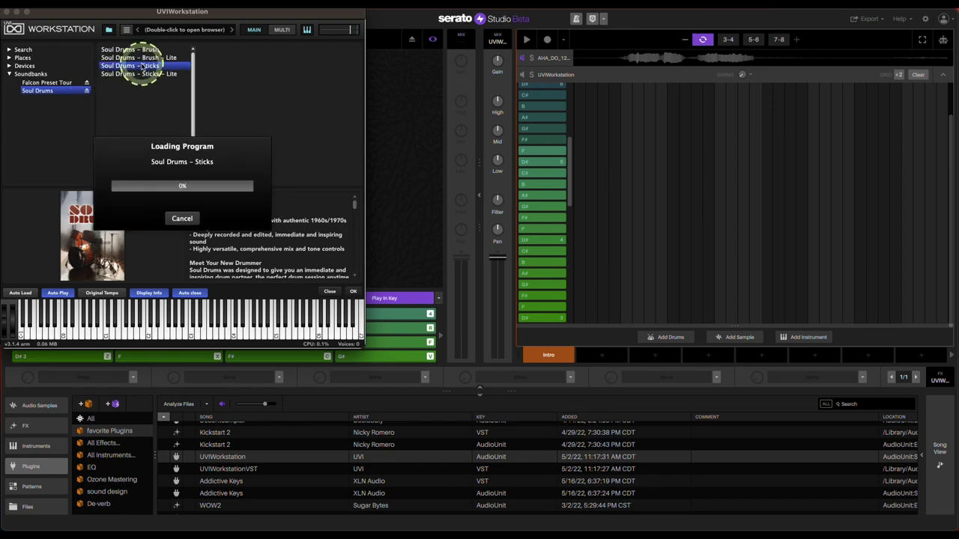
pyautogui.click(558, 78)
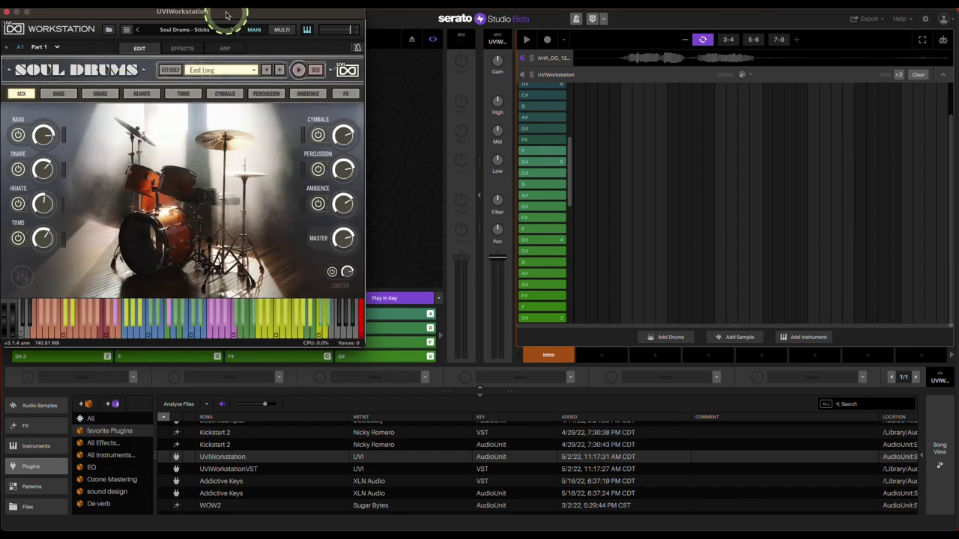
# Audition a few drum sounds of the Soul Drums kit on the plugin's keyboard and close the plugin.
pyautogui.moveTo(226, 15); pyautogui.dragTo(481, 76)
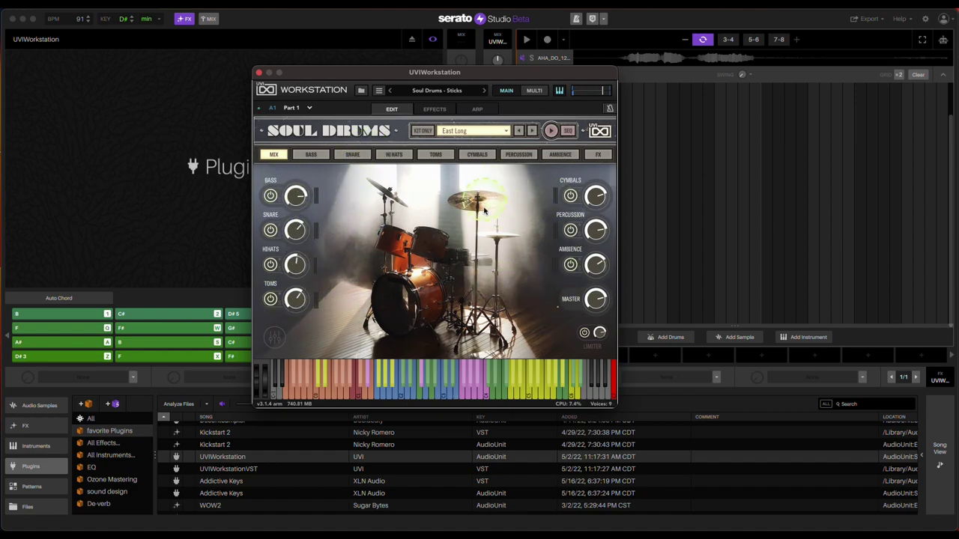
pyautogui.click(344, 396)
pyautogui.click(388, 394)
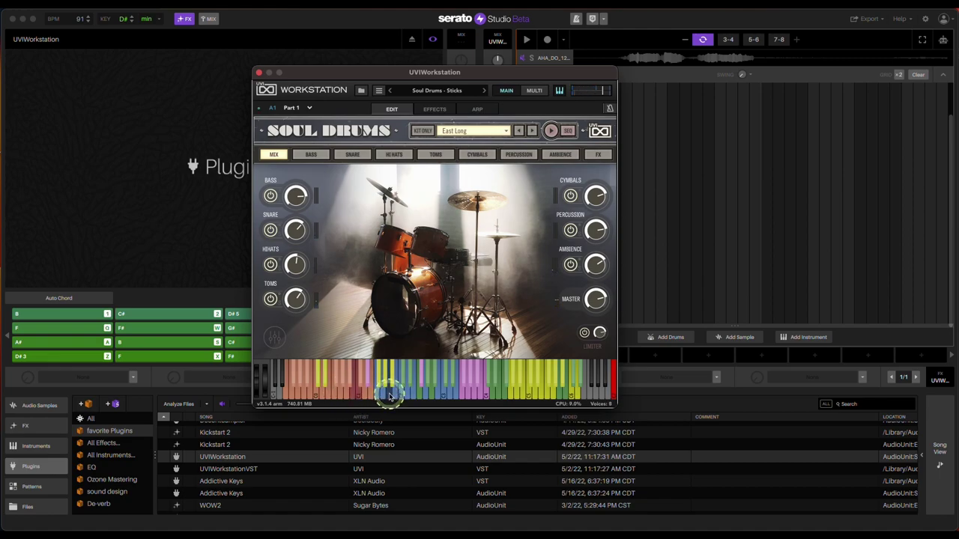
pyautogui.click(259, 73)
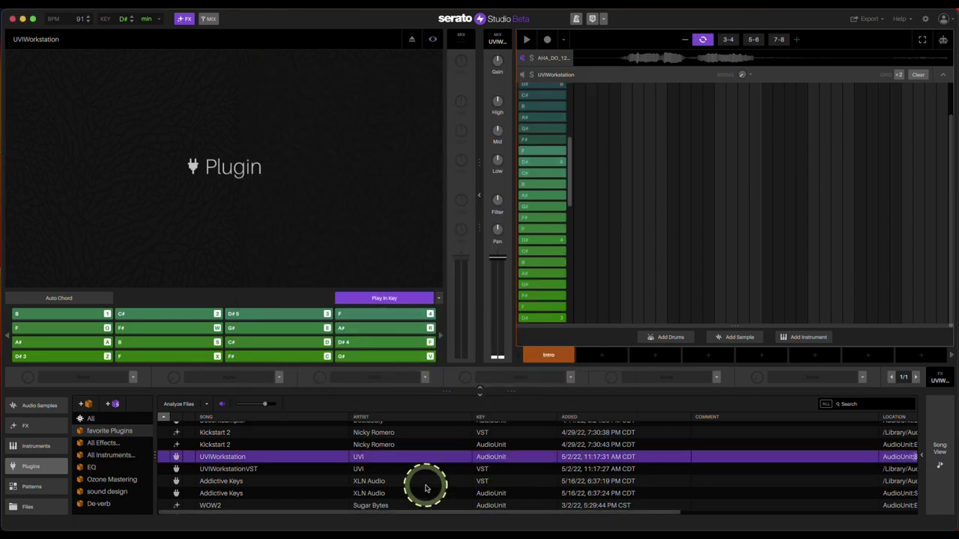
# Replace UVIWorkstation with the AudioUnit version of Addictive Keys and open the Modern Upright - Producer page.
pyautogui.moveTo(403, 494); pyautogui.dragTo(439, 274)
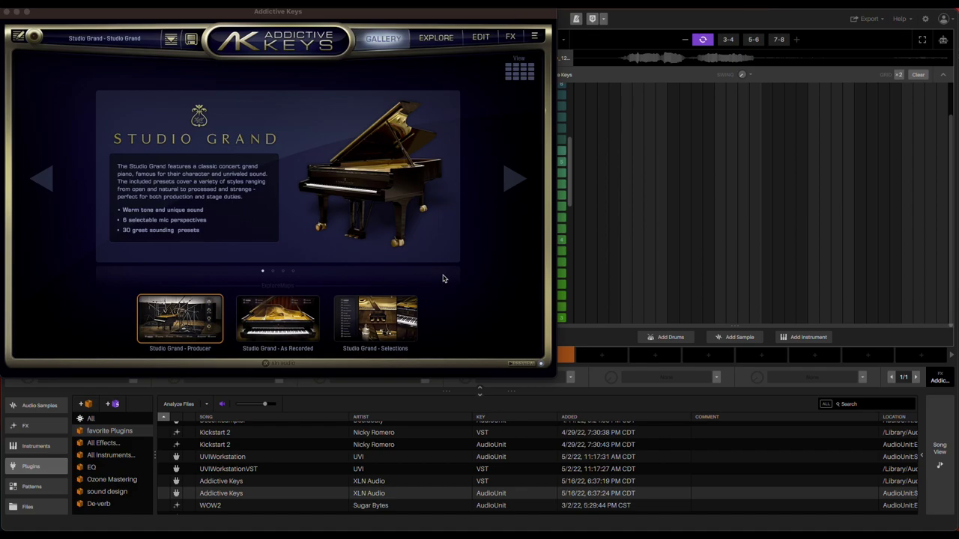
pyautogui.click(511, 175)
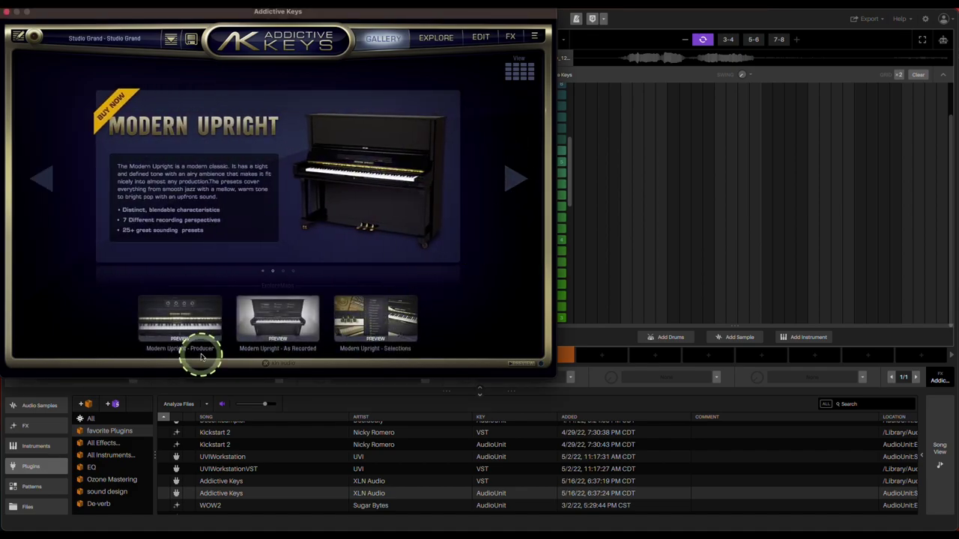
pyautogui.click(209, 320)
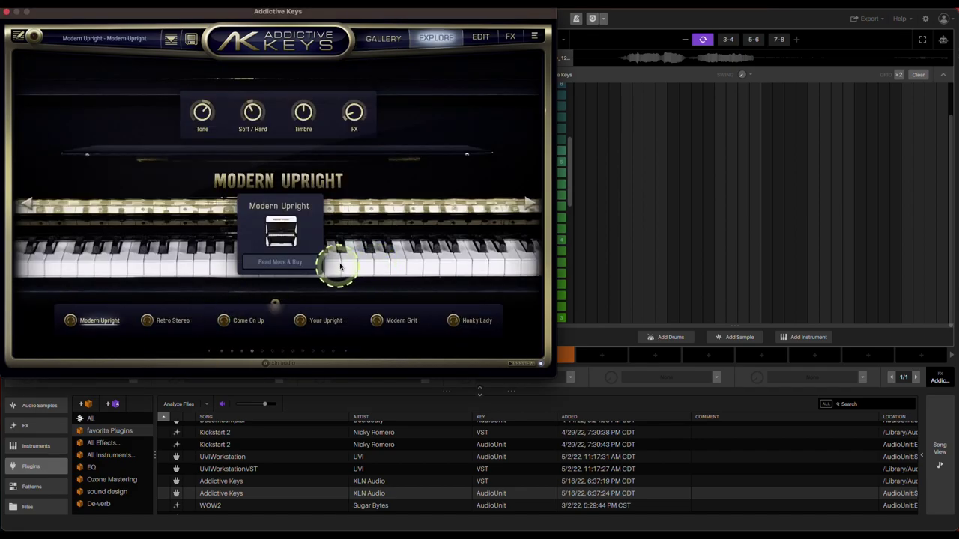
# Compare the Modern Upright's As Recorded and Selections pages and preview the Dry Bite preset.
pyautogui.click(383, 39)
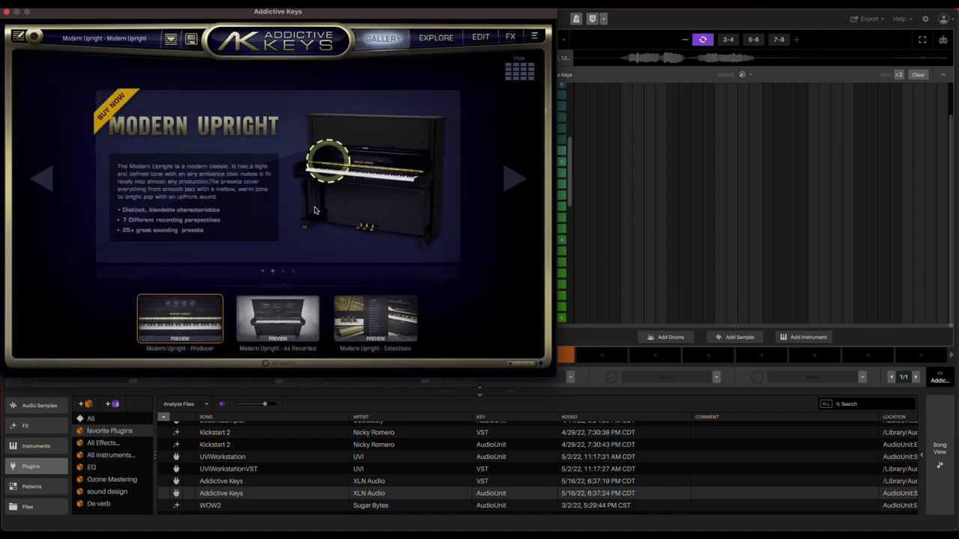
pyautogui.click(259, 327)
pyautogui.click(389, 42)
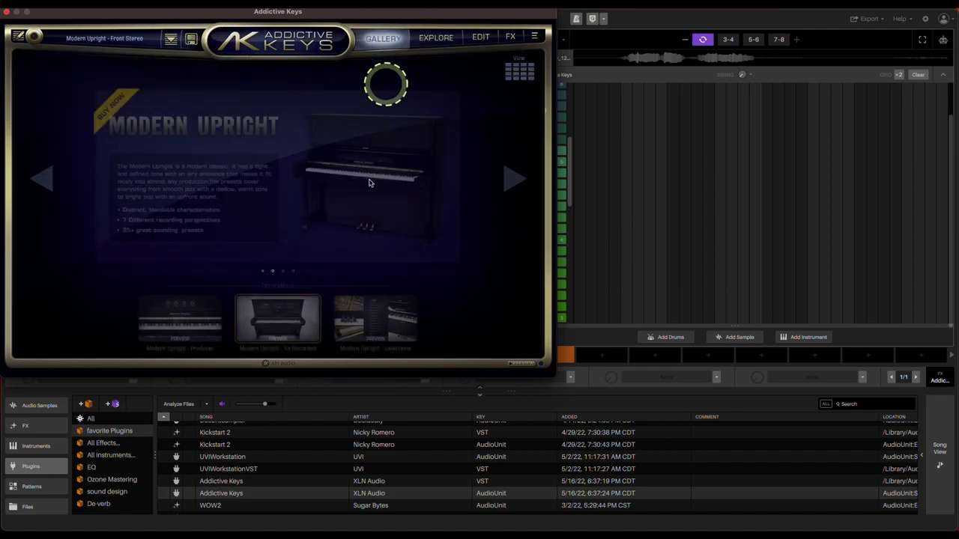
pyautogui.click(385, 301)
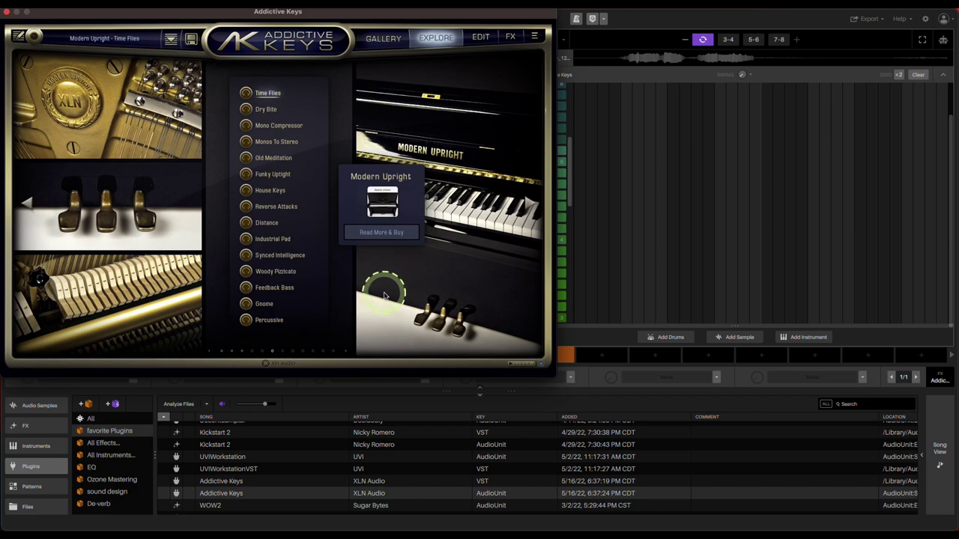
pyautogui.click(255, 113)
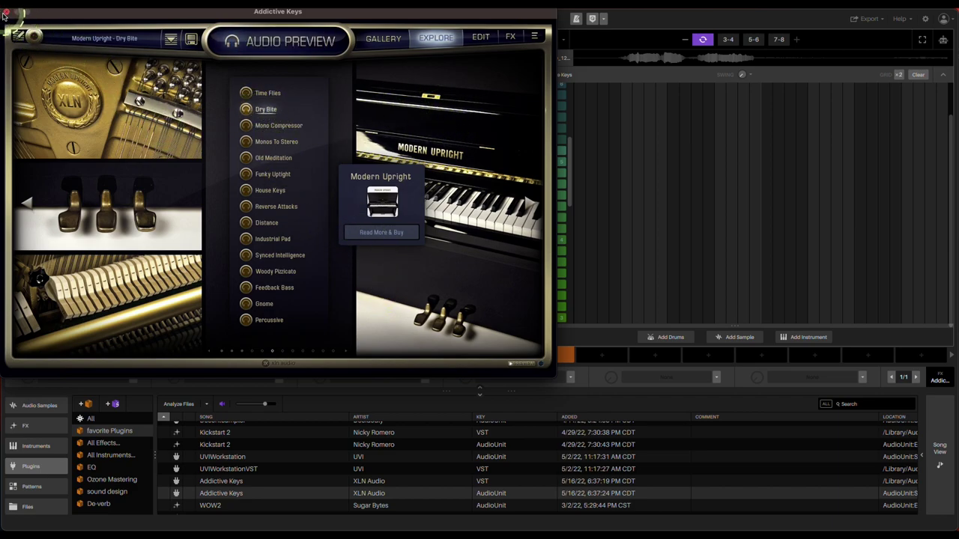
# Return to the Addictive Keys gallery and check the preset browser, keeping Dry Bite as the preset.
pyautogui.click(378, 47)
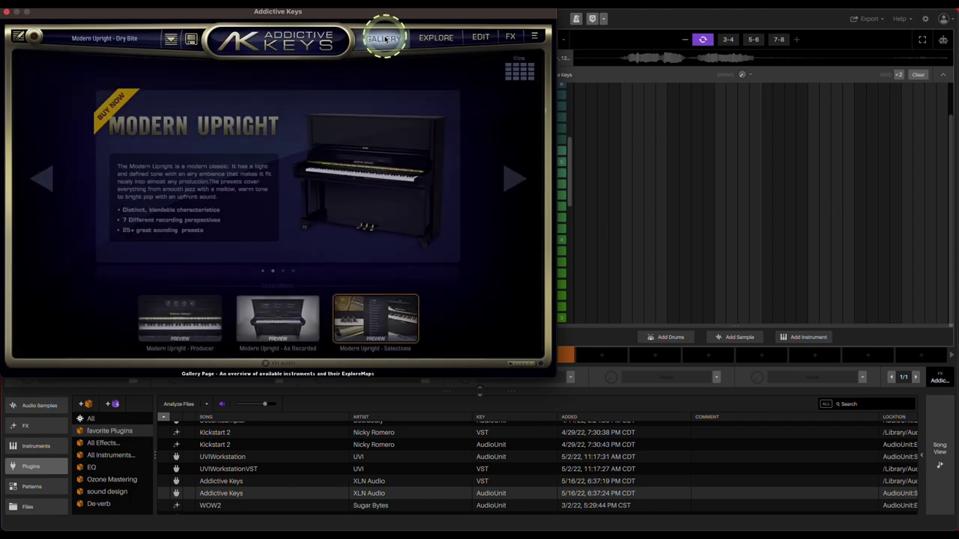
pyautogui.click(98, 39)
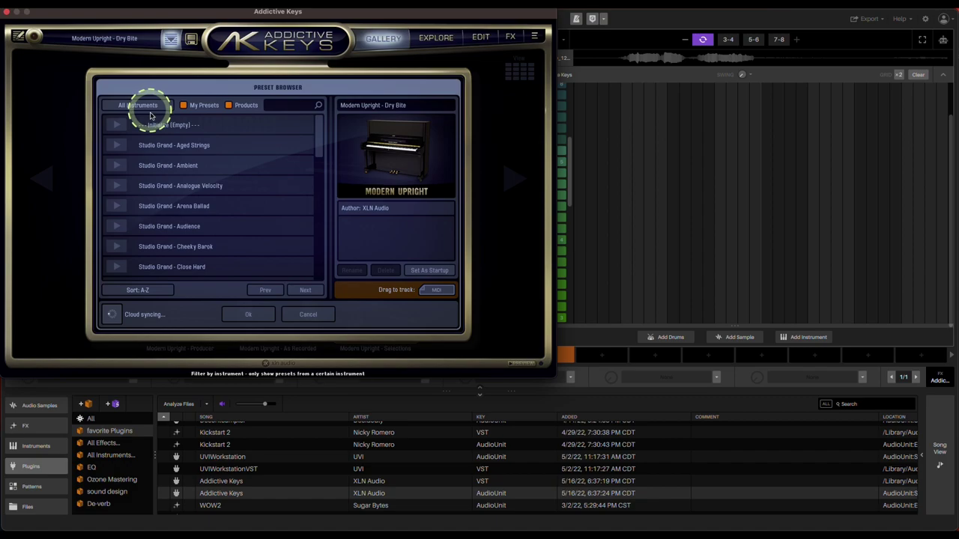
pyautogui.click(257, 313)
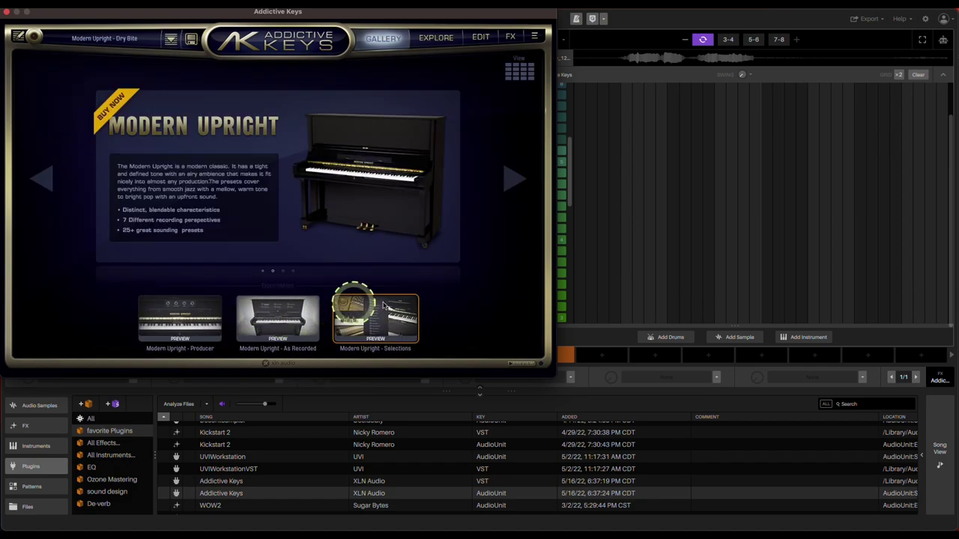
# Page through the instruments in the Addictive Keys gallery and load Studio Grand - As Recorded.
pyautogui.click(506, 177)
pyautogui.click(508, 177)
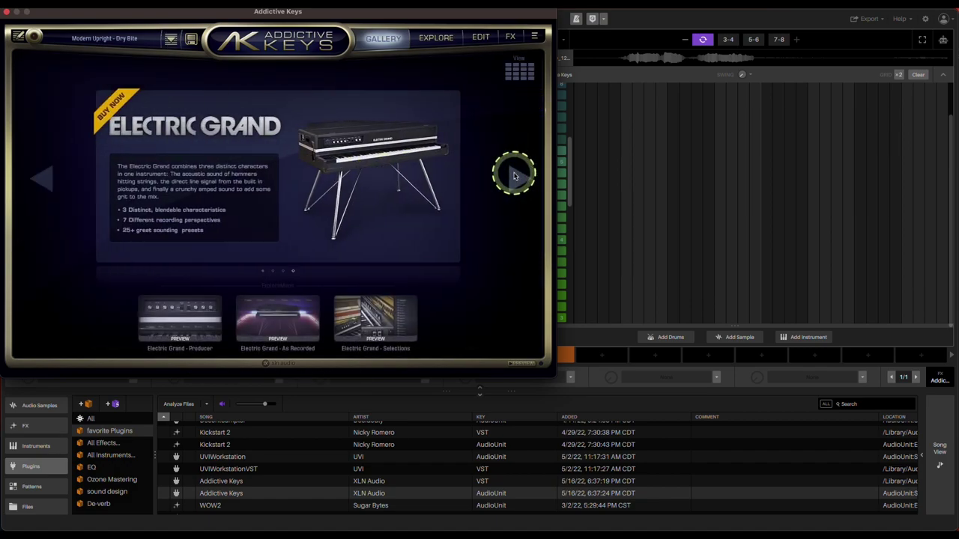
pyautogui.click(514, 175)
pyautogui.click(514, 175)
pyautogui.click(514, 174)
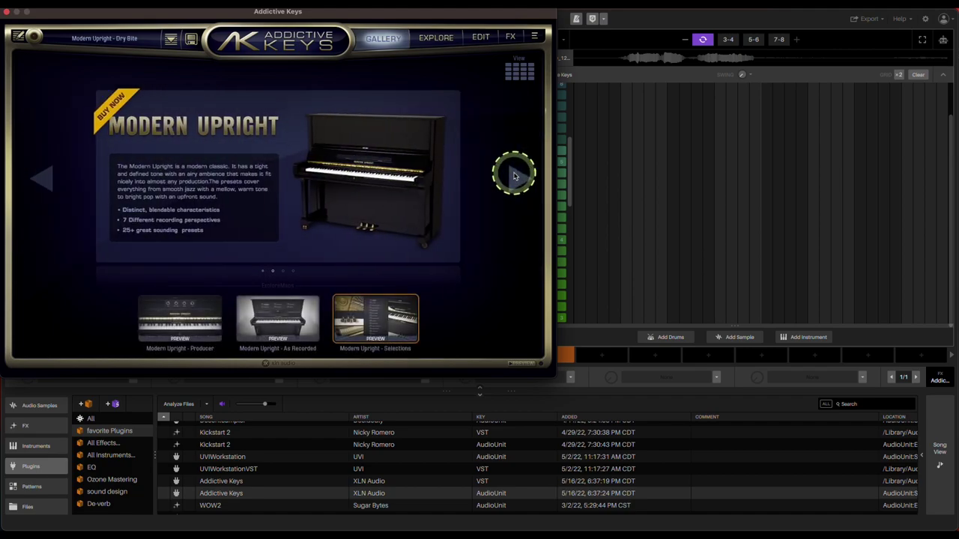
pyautogui.click(45, 178)
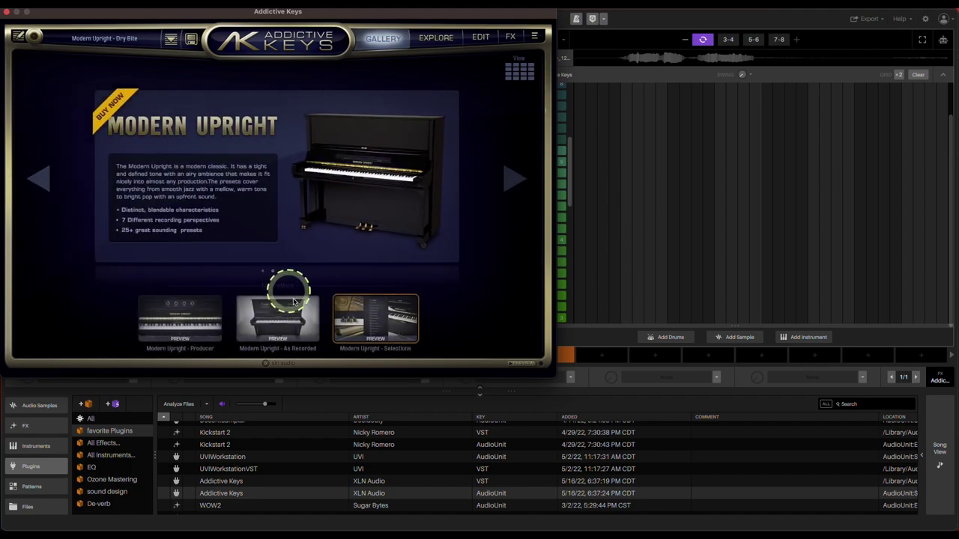
pyautogui.click(514, 184)
pyautogui.click(514, 188)
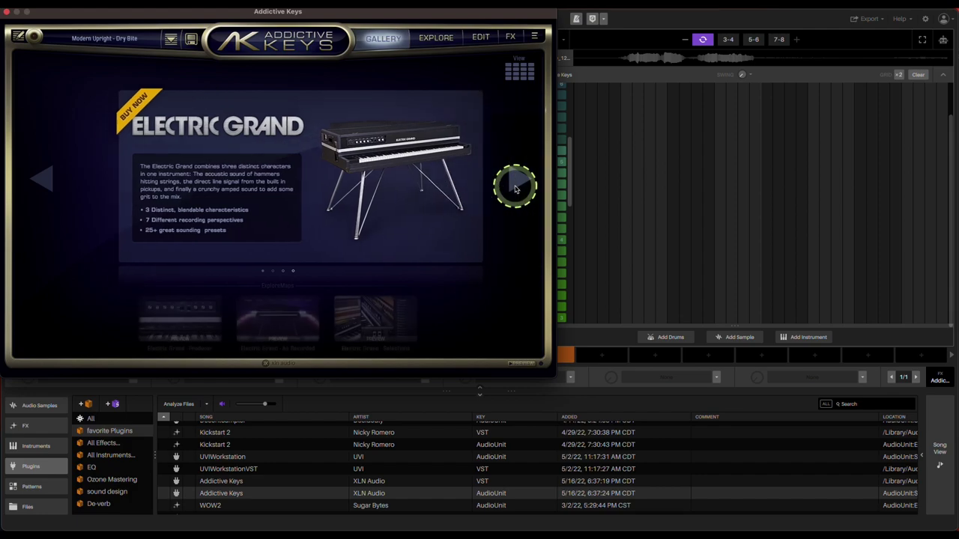
pyautogui.click(504, 182)
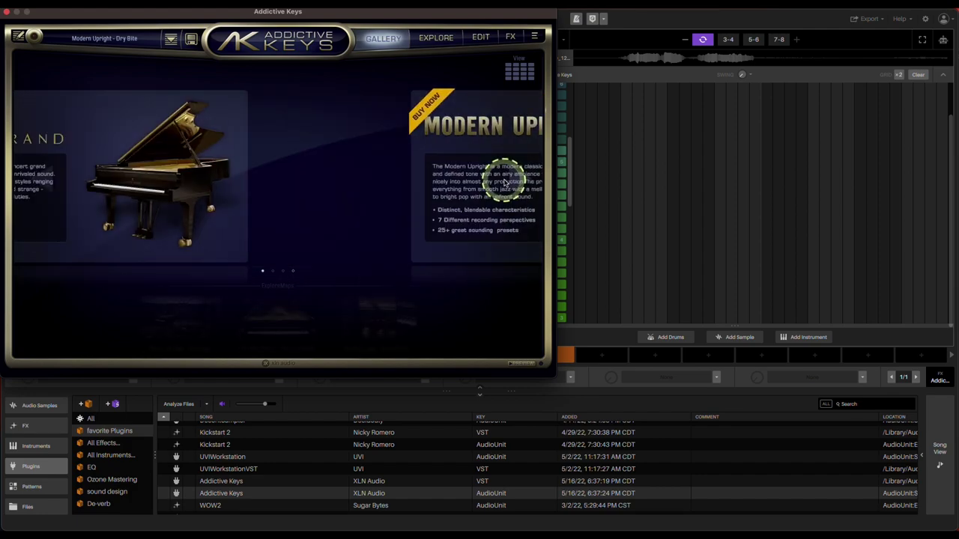
pyautogui.click(241, 328)
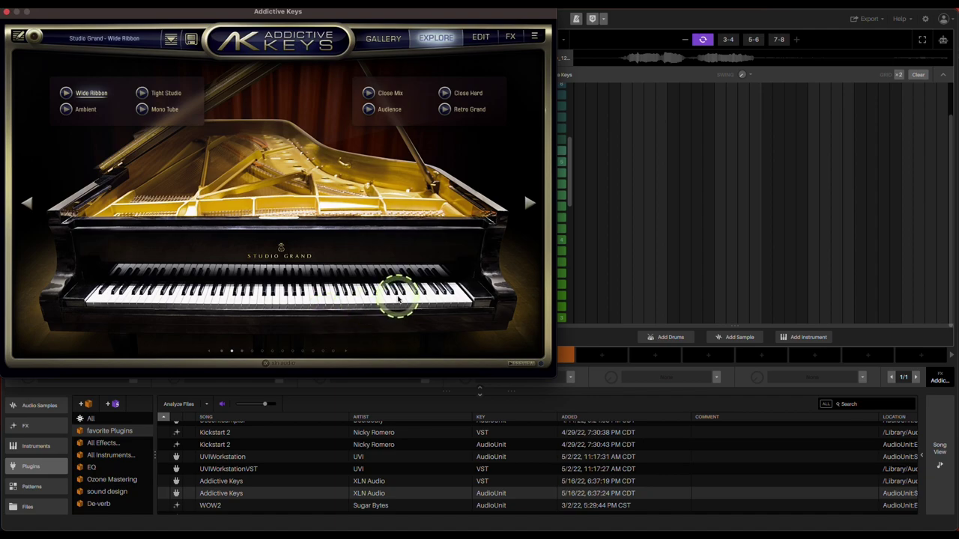
# Close Addictive Keys, delete the Addictive Keys, Arcade and Serum tracks, and collapse the Thump Bass track.
pyautogui.click(7, 14)
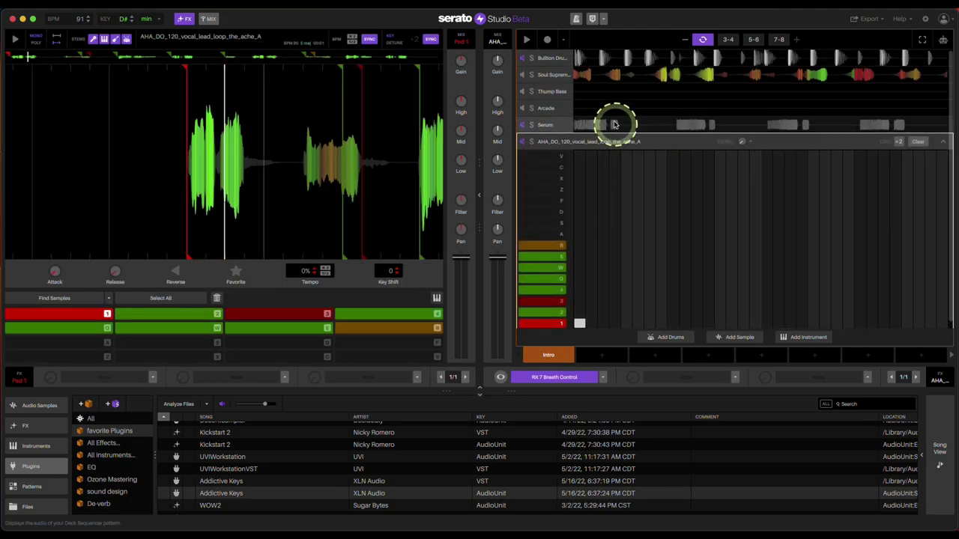
pyautogui.click(610, 107)
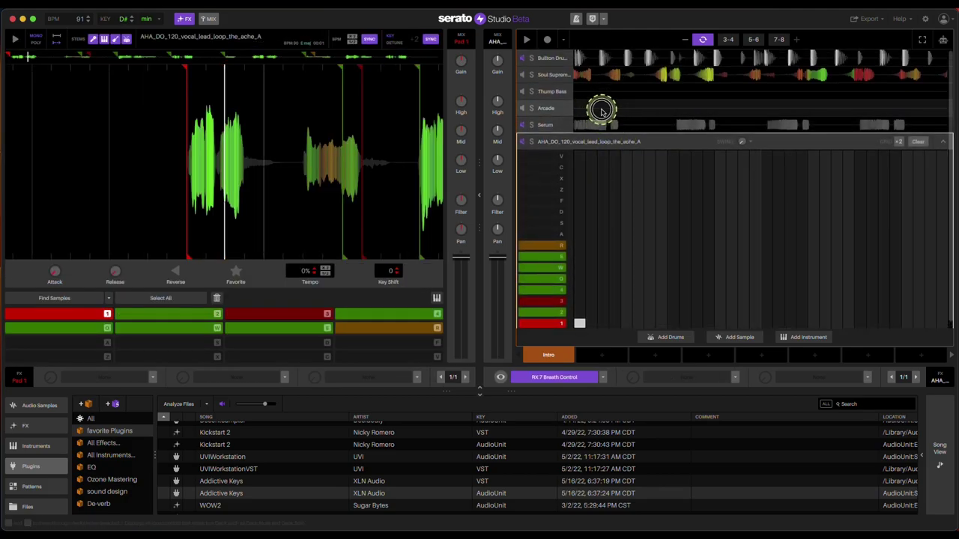
pyautogui.scroll(1, 602, 113)
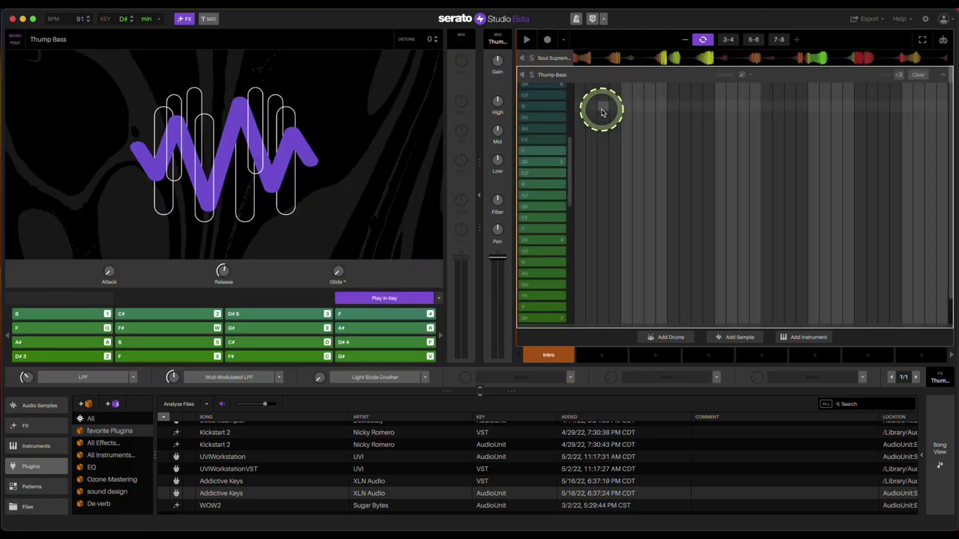
pyautogui.click(943, 77)
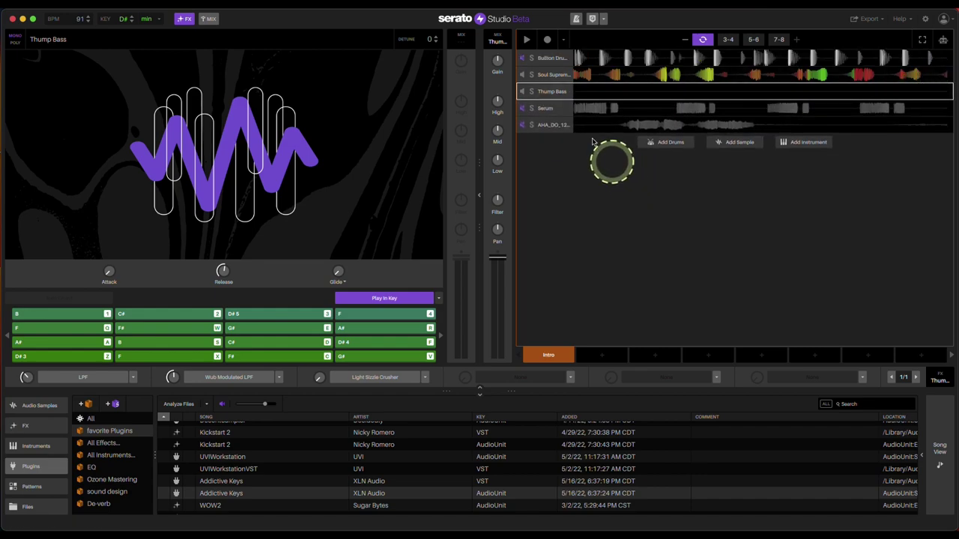
pyautogui.click(591, 100)
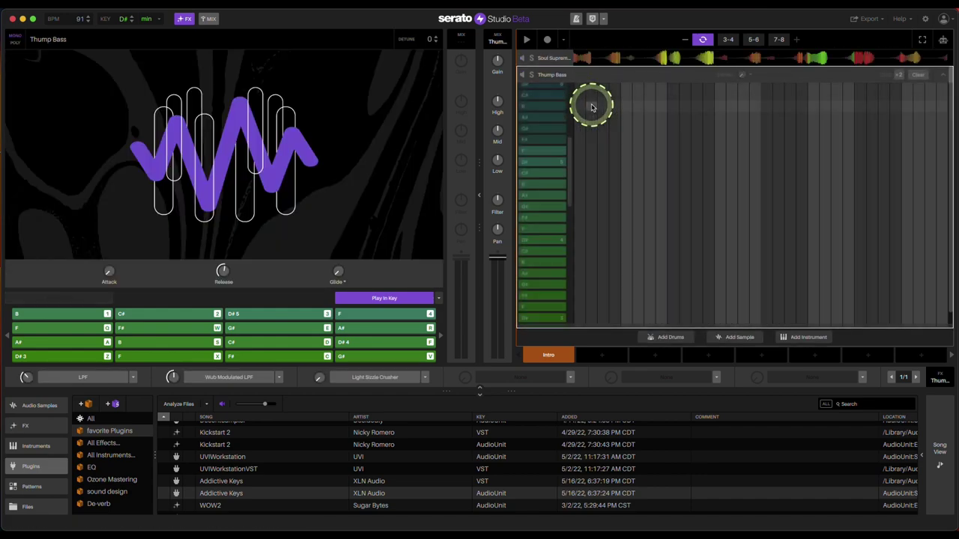
pyautogui.click(676, 146)
pyautogui.click(942, 75)
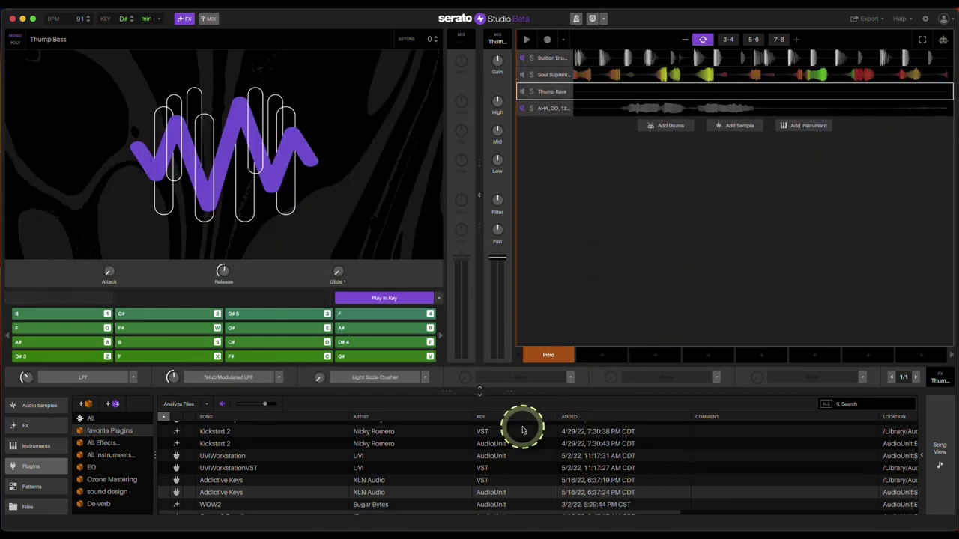
# Unmute the Bullton Drum Kit track and replace Sausage Fattener in its first effect slot with the WOW2 plugin.
pyautogui.scroll(-5, 488, 442)
pyautogui.click(355, 453)
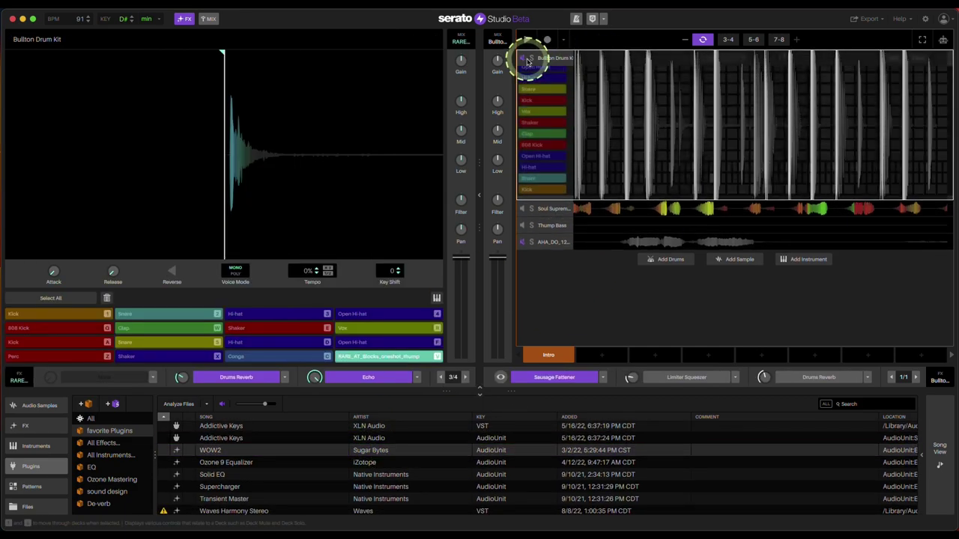
pyautogui.click(534, 59)
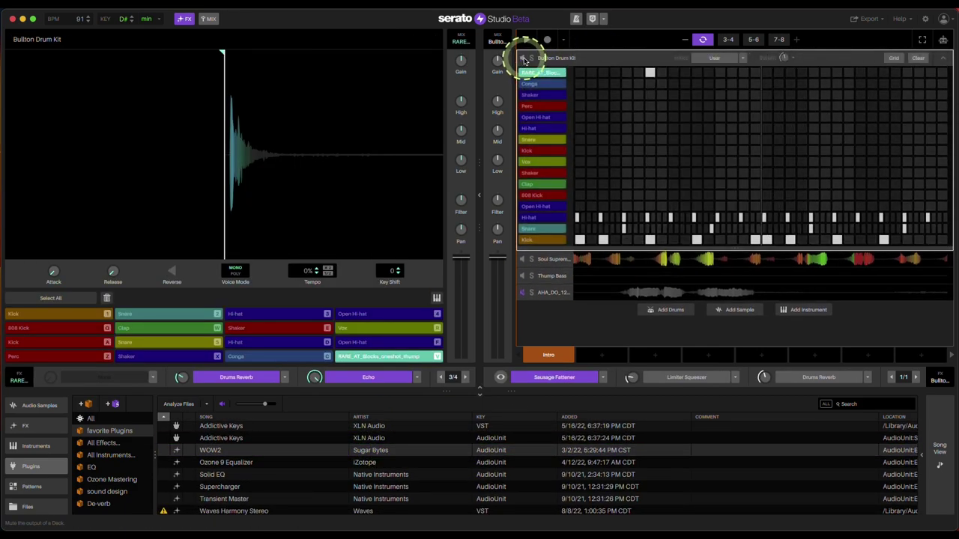
pyautogui.click(305, 451)
pyautogui.moveTo(576, 392); pyautogui.dragTo(574, 379)
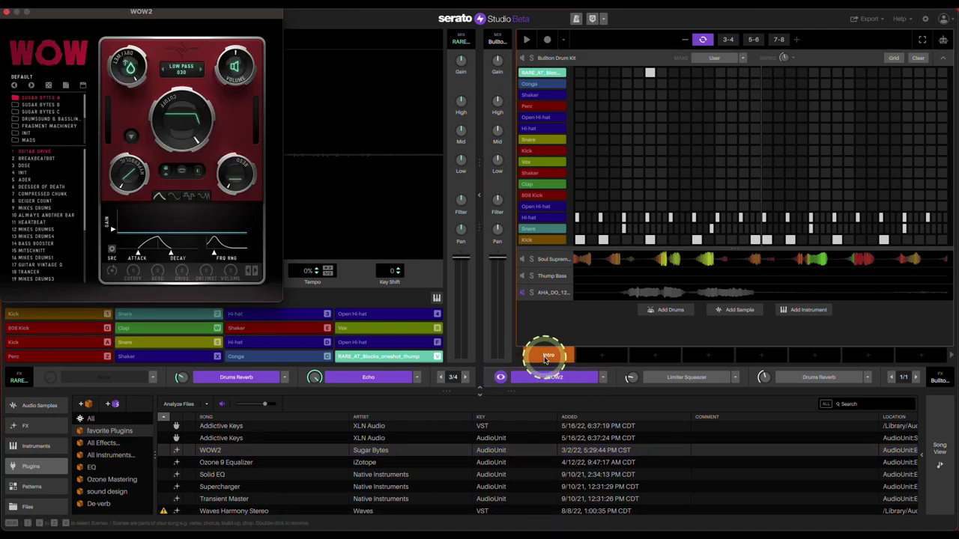
# Audition WOW2's Breakbeatbot and Geiger Count presets on the drums during playback, keep Geiger Count, and close the plugin.
pyautogui.moveTo(196, 15); pyautogui.dragTo(461, 129)
pyautogui.press('space')
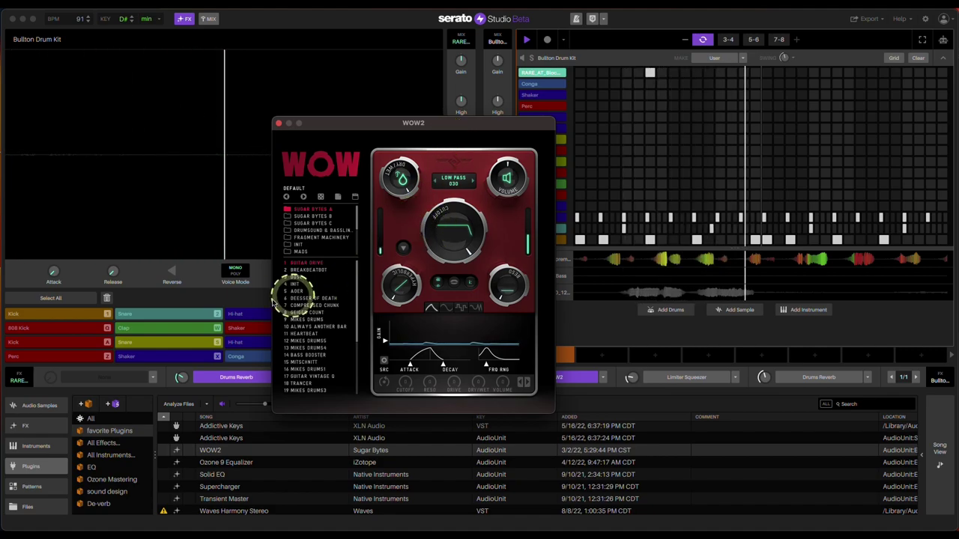
pyautogui.click(304, 272)
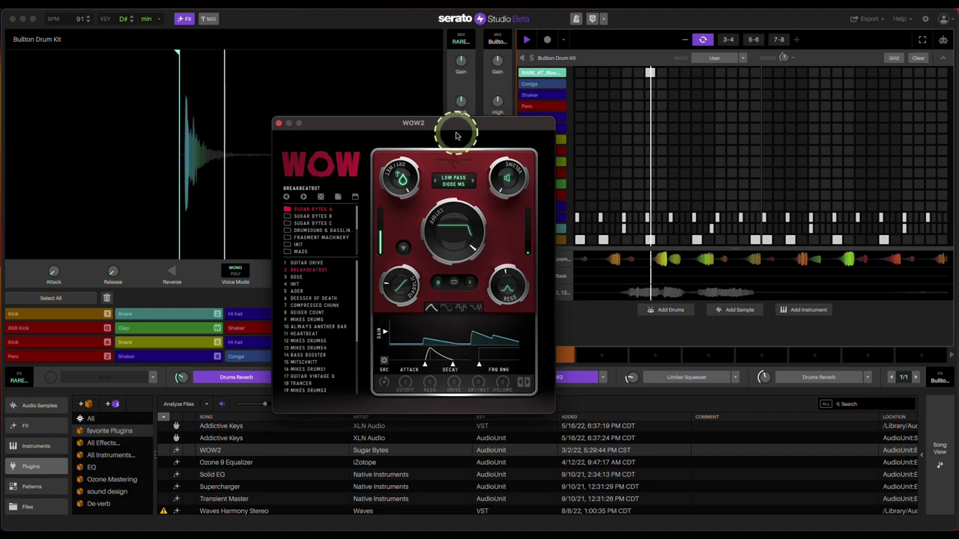
pyautogui.moveTo(459, 126); pyautogui.dragTo(400, 103)
pyautogui.click(250, 289)
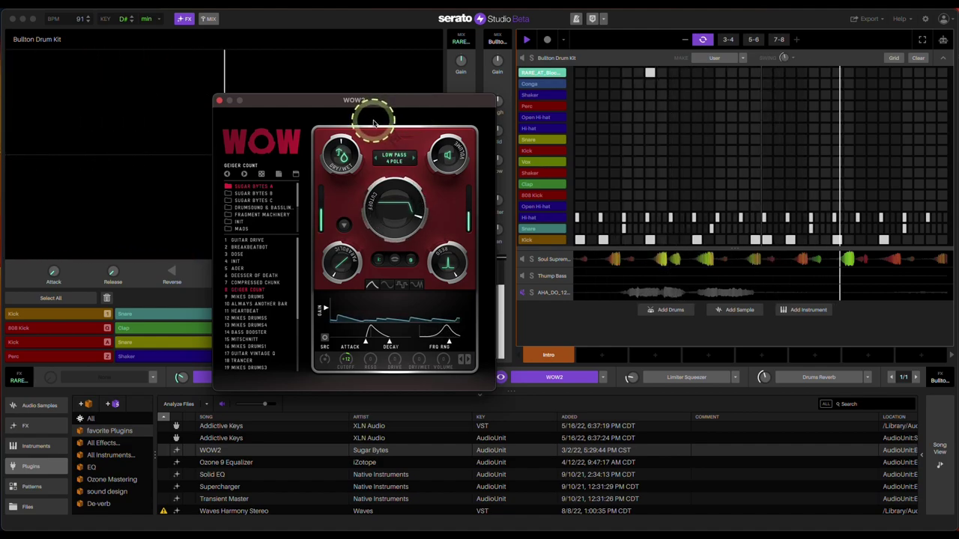
pyautogui.click(219, 100)
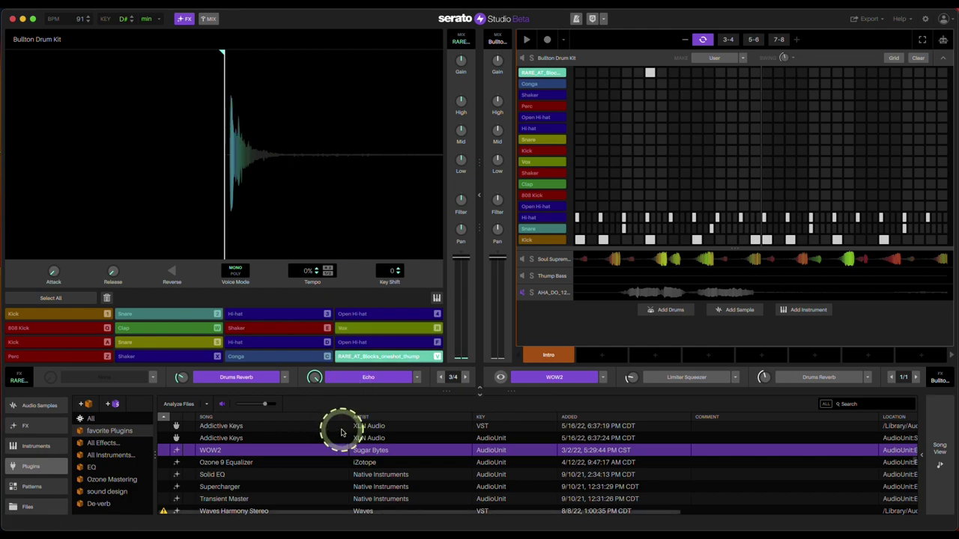
# Look through the favorite plugins listed below WOW2, including the Ozone 9 modules and instruments such as Kontakt and LABS.
pyautogui.scroll(-1, 447, 478)
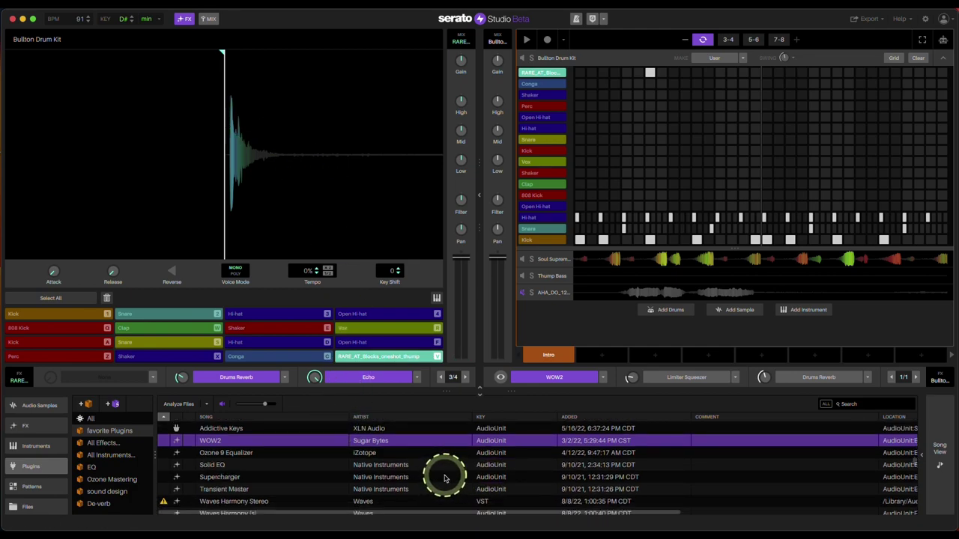
pyautogui.scroll(-7, 445, 478)
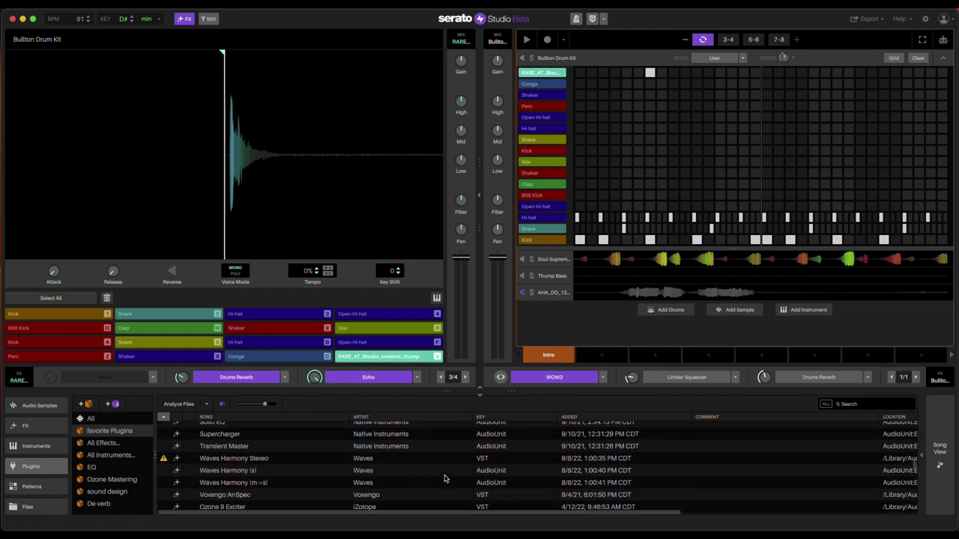
pyautogui.scroll(-4, 444, 478)
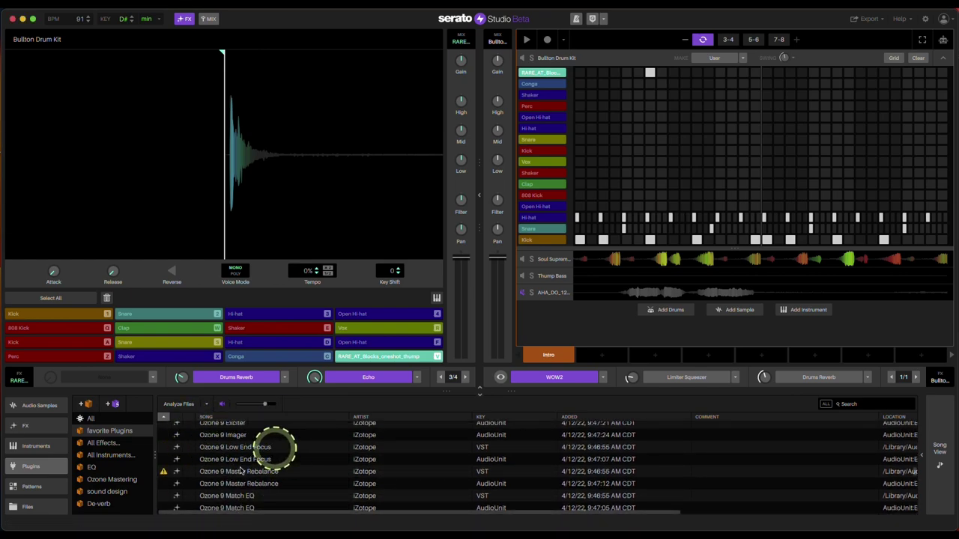
pyautogui.scroll(-12, 499, 476)
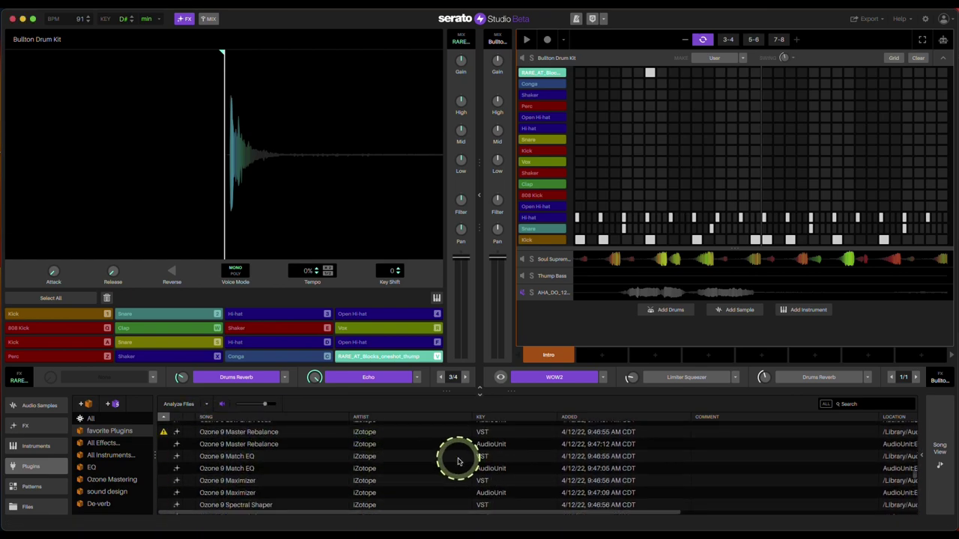
pyautogui.scroll(-5, 458, 461)
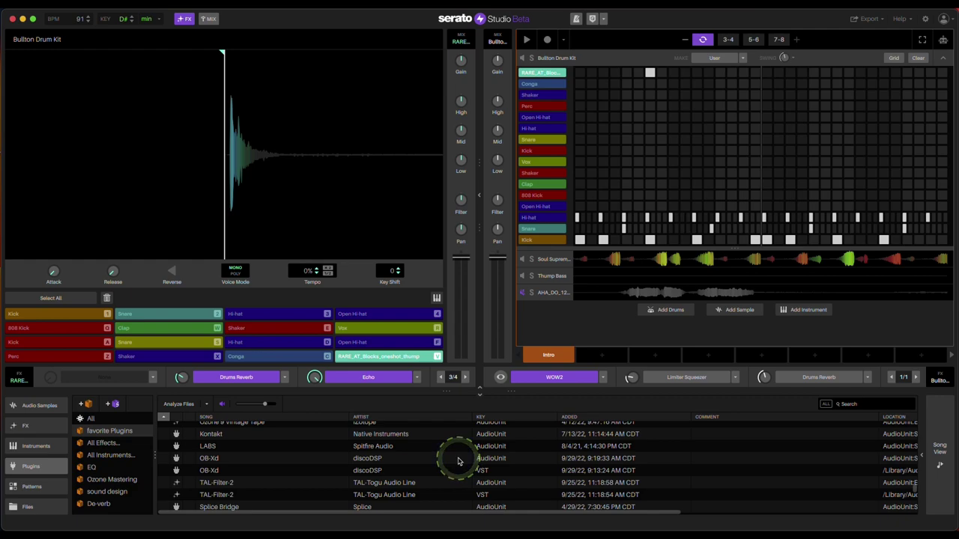
pyautogui.scroll(2, 459, 461)
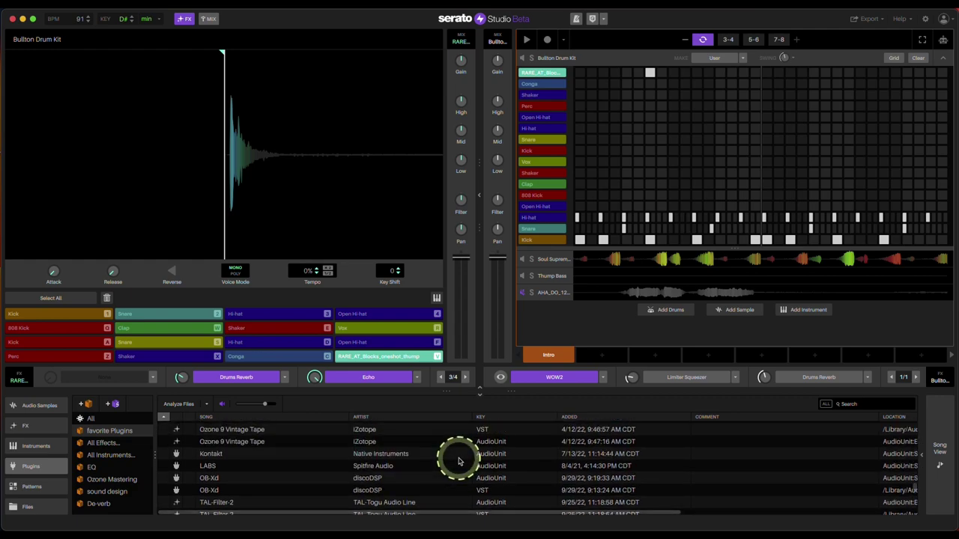
# Add the LABS plugin from the favorites as a new instrument track and centre its window.
pyautogui.click(385, 464)
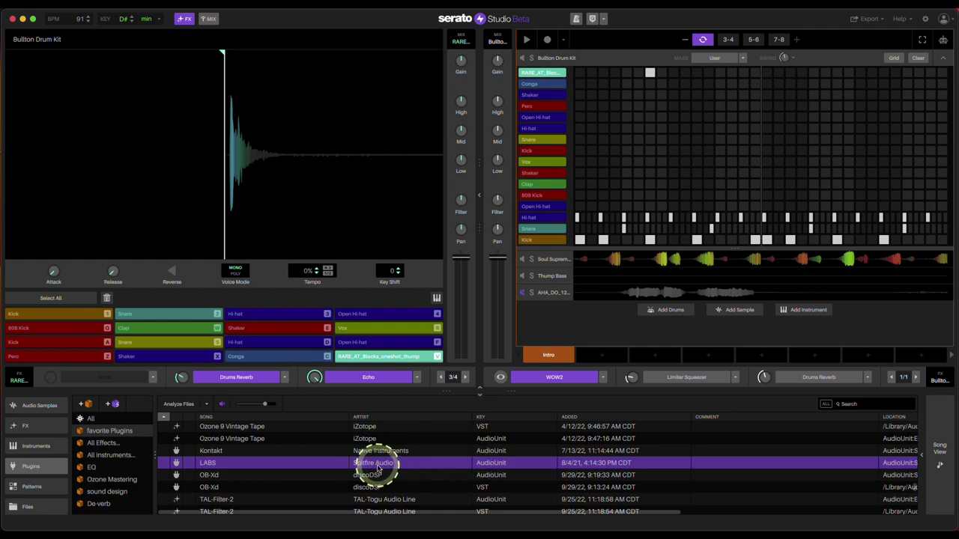
pyautogui.moveTo(379, 468); pyautogui.dragTo(588, 330)
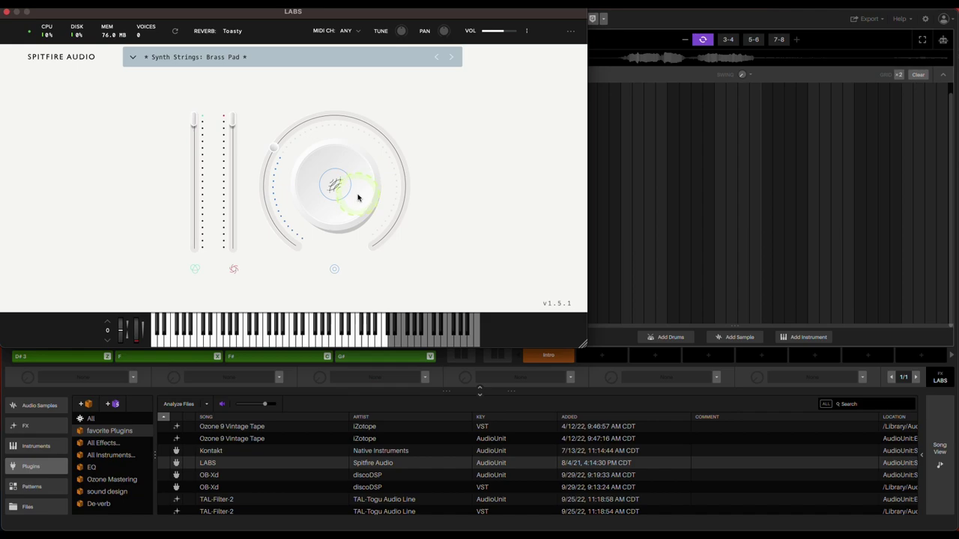
pyautogui.moveTo(367, 11); pyautogui.dragTo(536, 80)
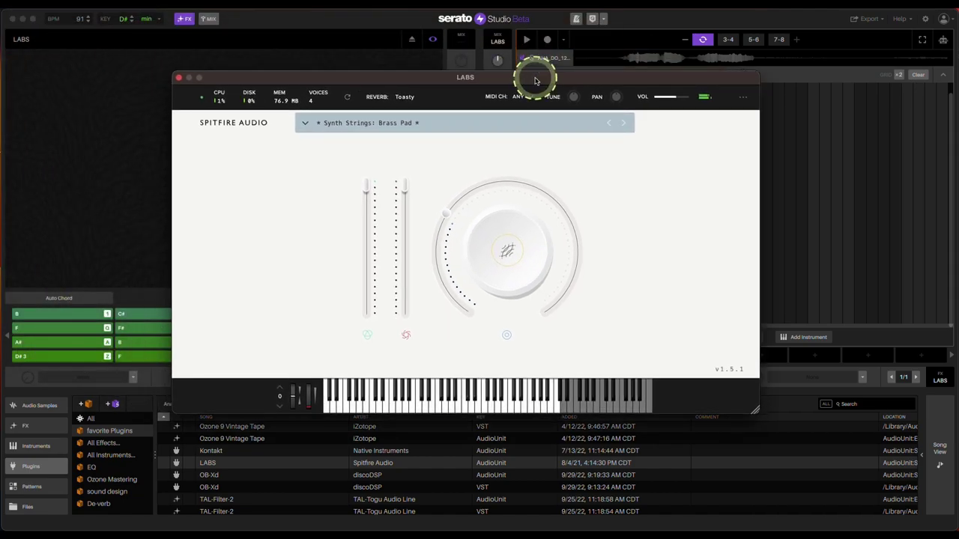
# Load the Tape Orchestra Brass Crinkle sound from LABS' Woodwind category, try it out, and close the plugin.
pyautogui.click(371, 126)
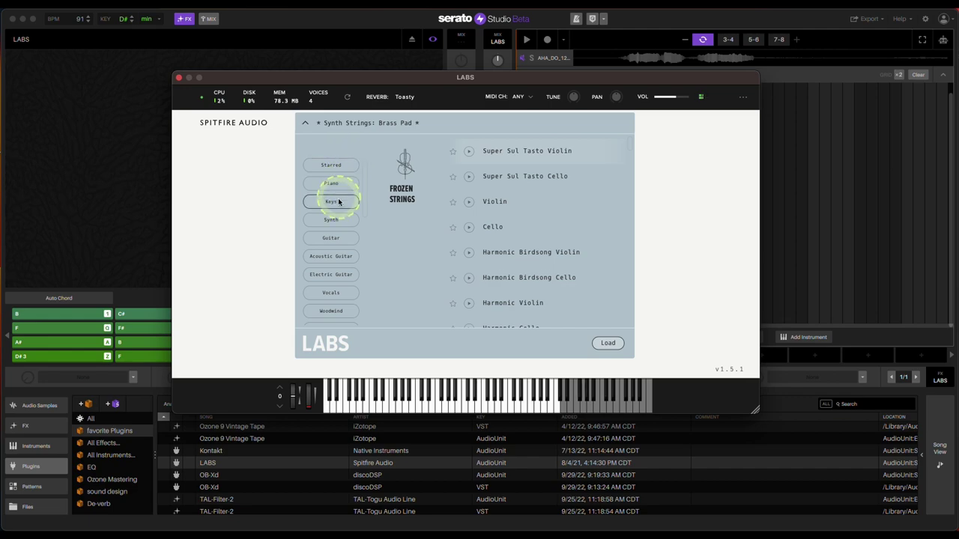
pyautogui.scroll(-1, 336, 260)
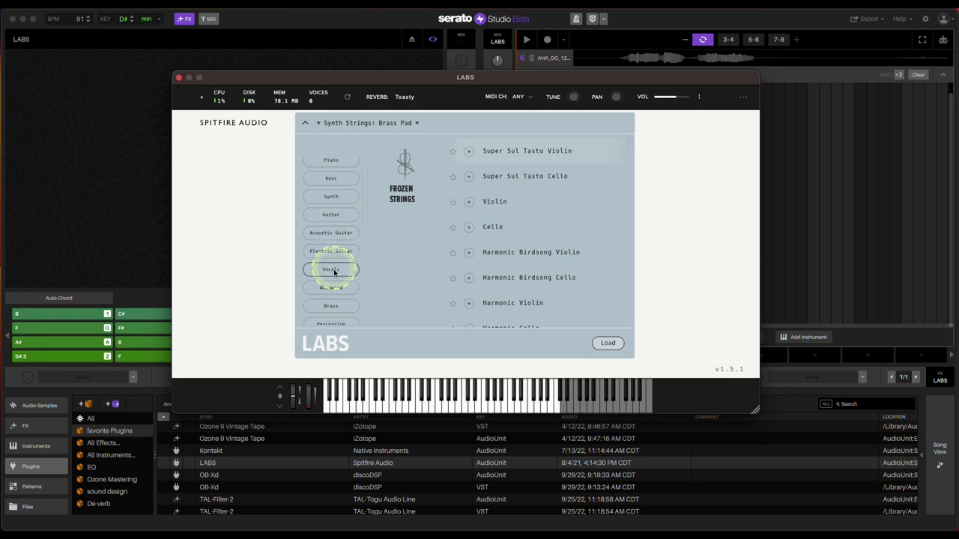
pyautogui.click(332, 288)
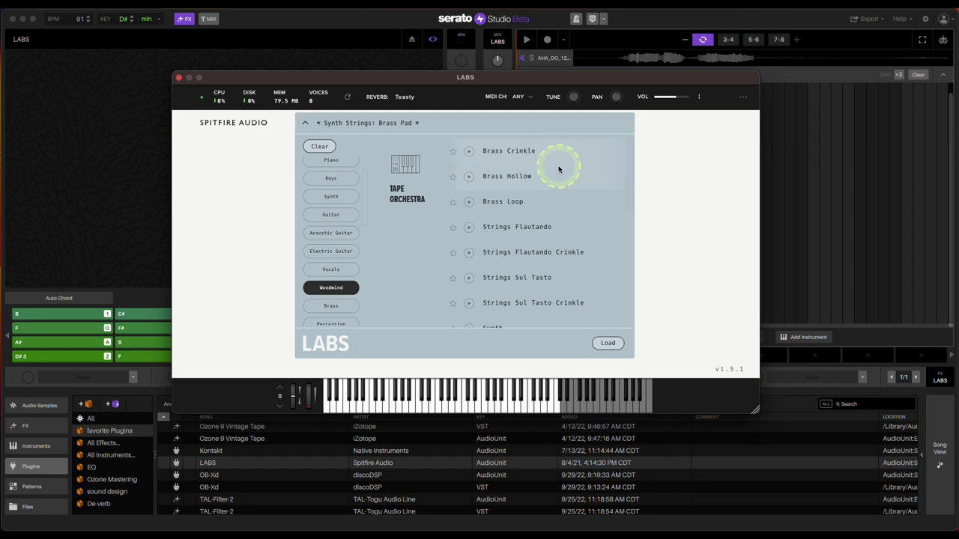
pyautogui.click(606, 343)
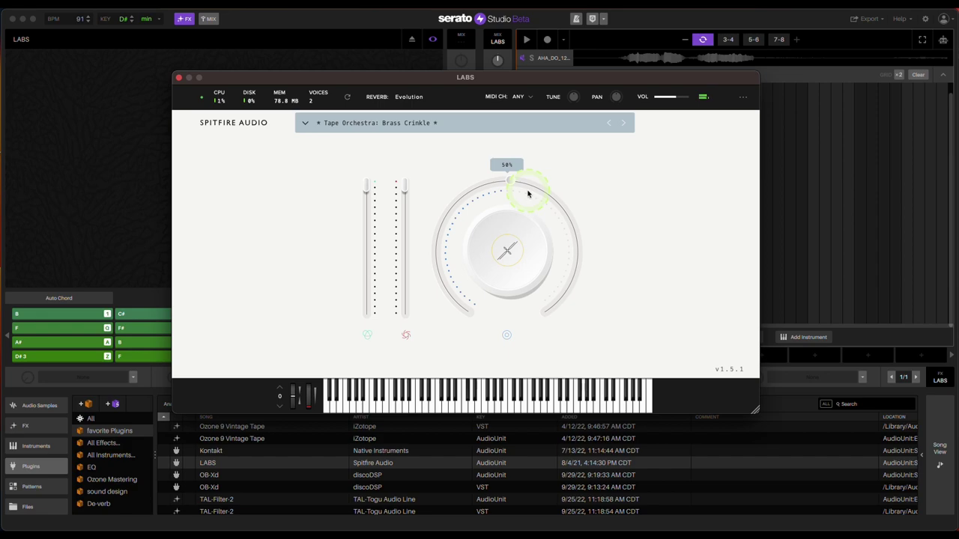
pyautogui.click(180, 78)
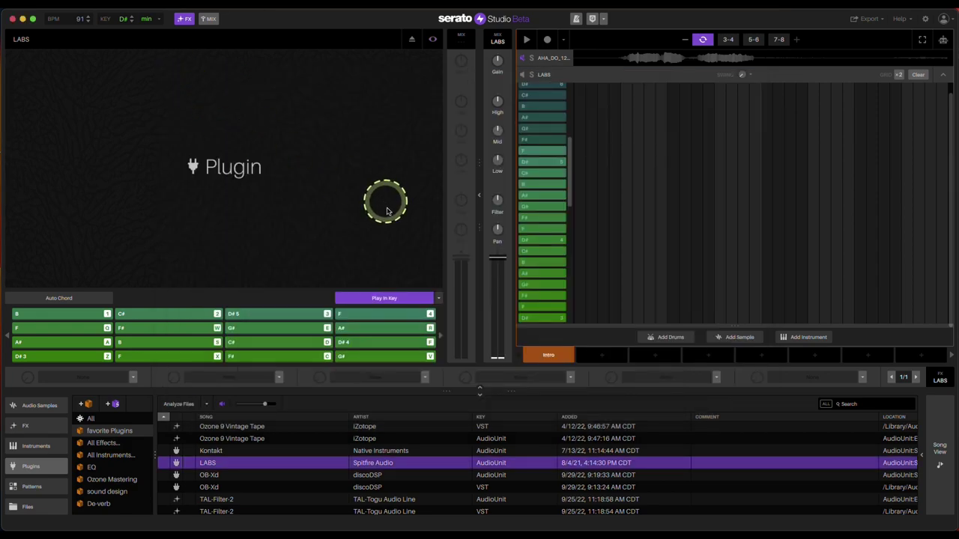
# Replace LABS on the instrument track with the VST version of OB-Xd, view the synth, and close its window.
pyautogui.click(375, 487)
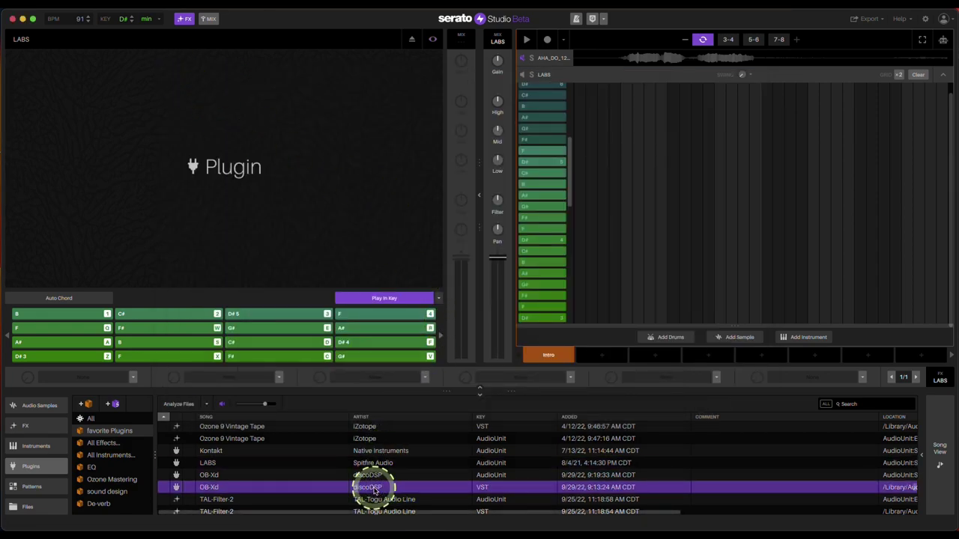
pyautogui.moveTo(375, 487); pyautogui.dragTo(621, 258)
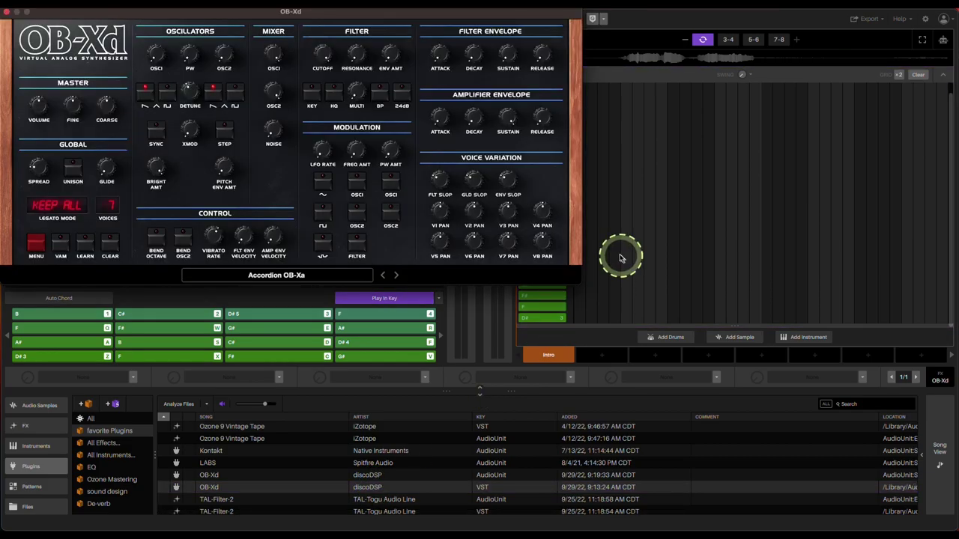
pyautogui.moveTo(317, 28); pyautogui.dragTo(433, 66)
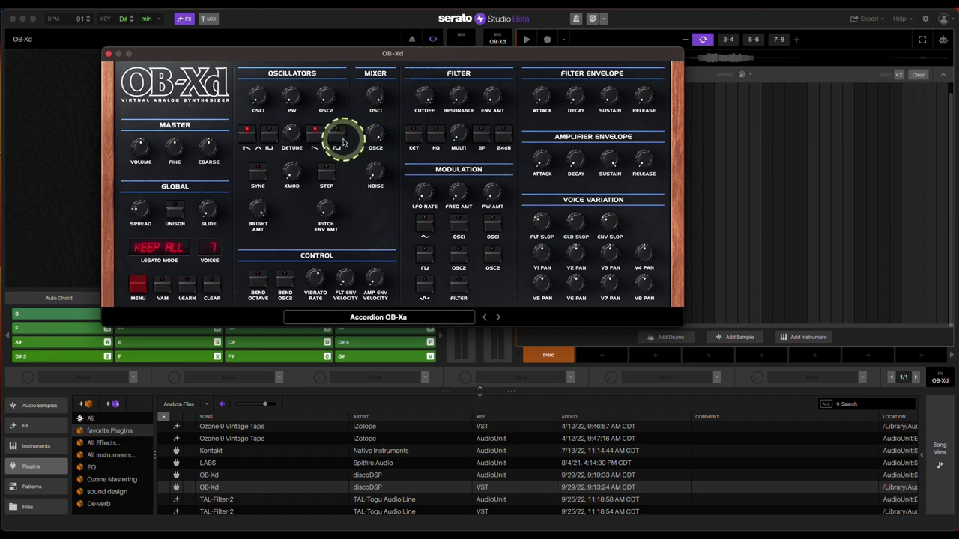
pyautogui.click(110, 53)
# Remove the OB-Xd track, replace Kickstart 2 on the Soul Supreme track with TAL-Filter-2, bypass TAL-Chorus-LX, and start playback.
pyautogui.scroll(-3, 431, 464)
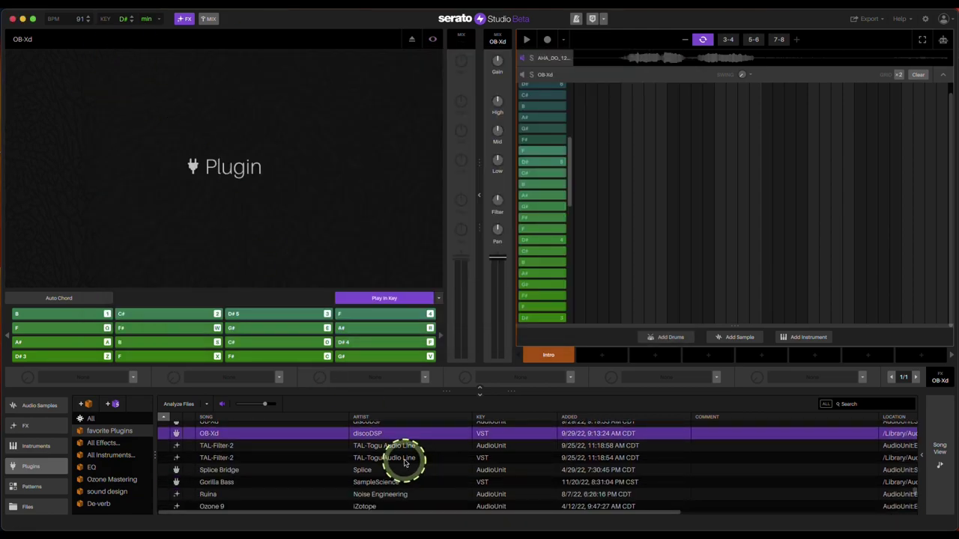
pyautogui.click(405, 459)
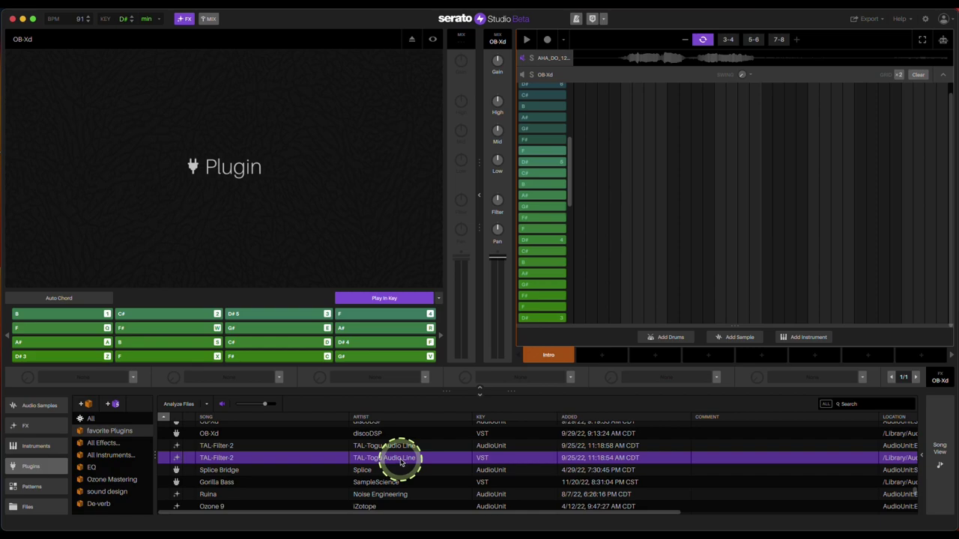
pyautogui.moveTo(429, 438); pyautogui.dragTo(657, 70)
pyautogui.click(651, 72)
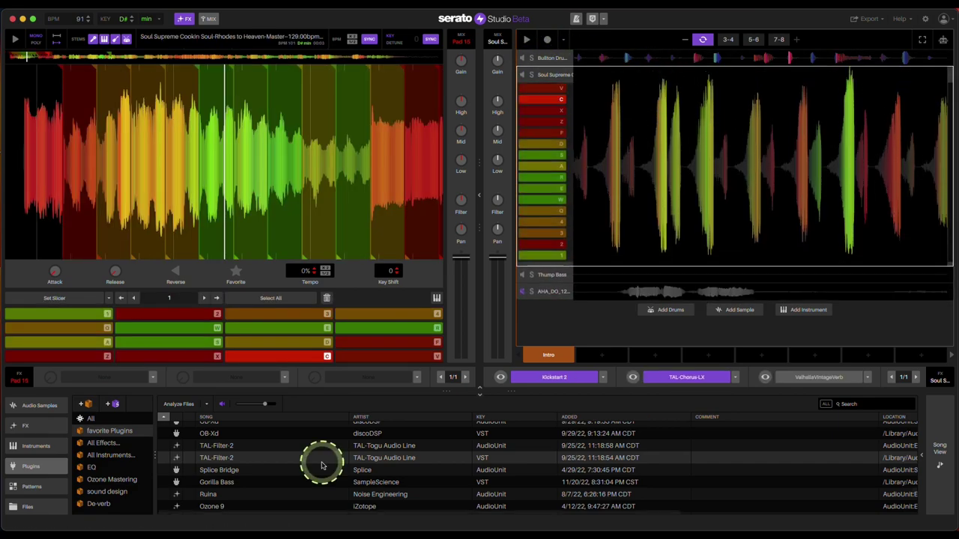
pyautogui.moveTo(370, 458); pyautogui.dragTo(566, 383)
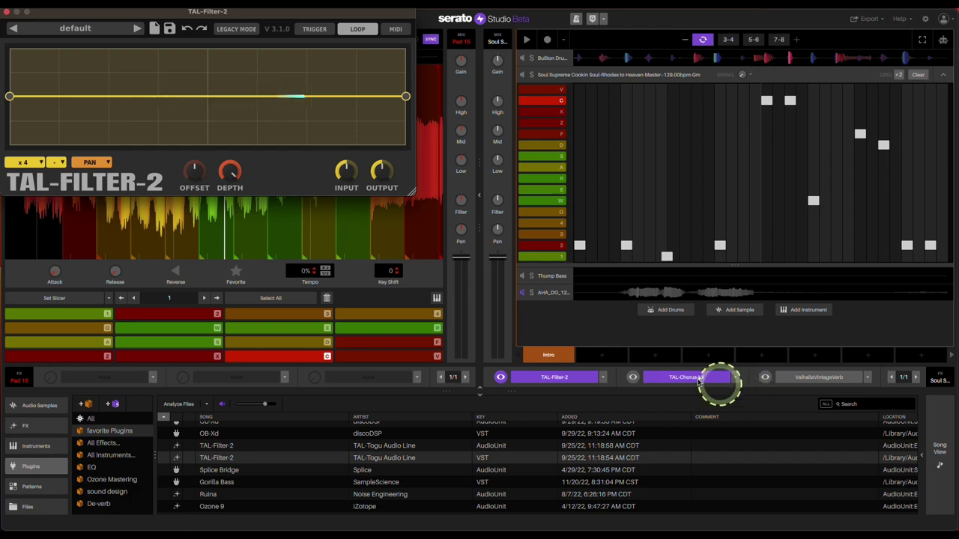
pyautogui.click(659, 382)
pyautogui.press('space')
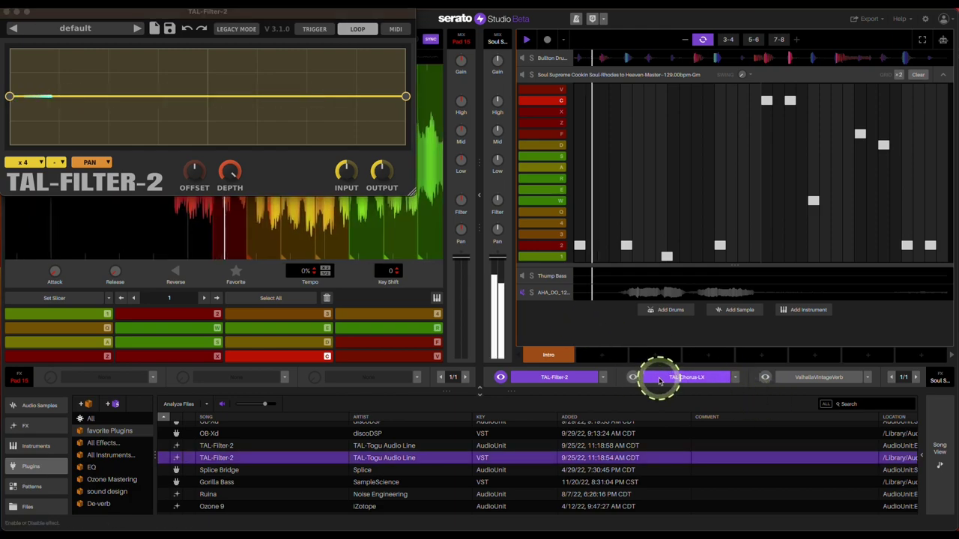
# Choose TAL-Filter-2's BP Moves preset, reshape its curve with two extra points, and close and bypass the filter.
pyautogui.click(137, 28)
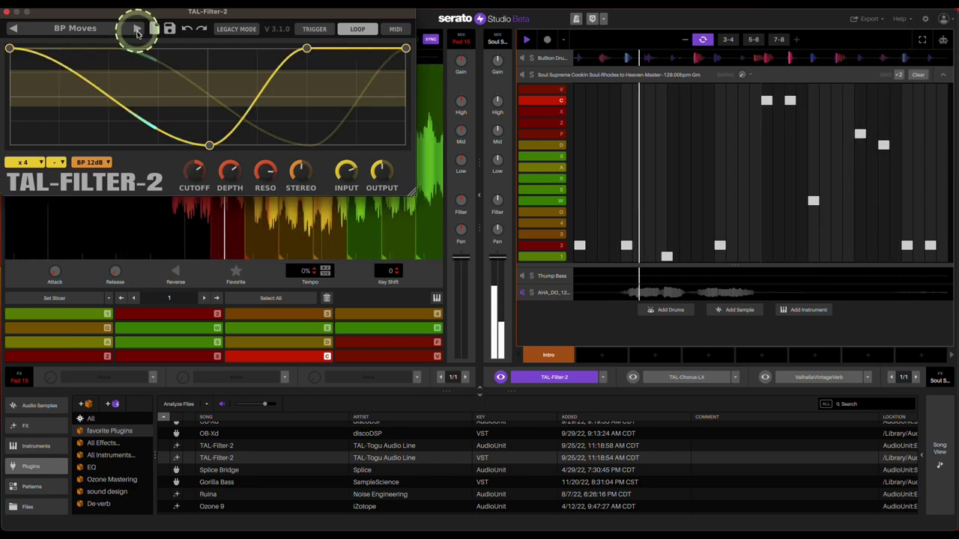
pyautogui.moveTo(95, 83); pyautogui.dragTo(149, 49)
pyautogui.moveTo(143, 100); pyautogui.dragTo(178, 60)
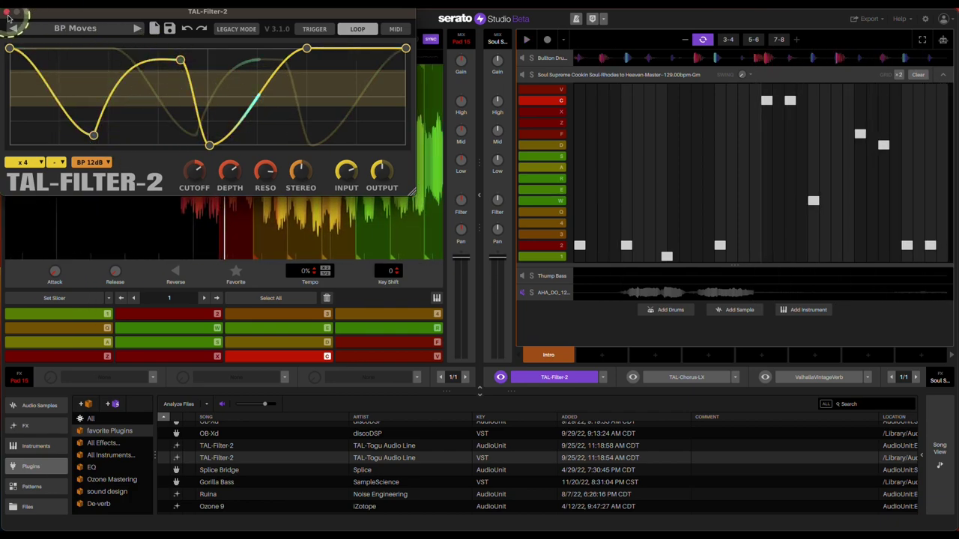
pyautogui.click(7, 13)
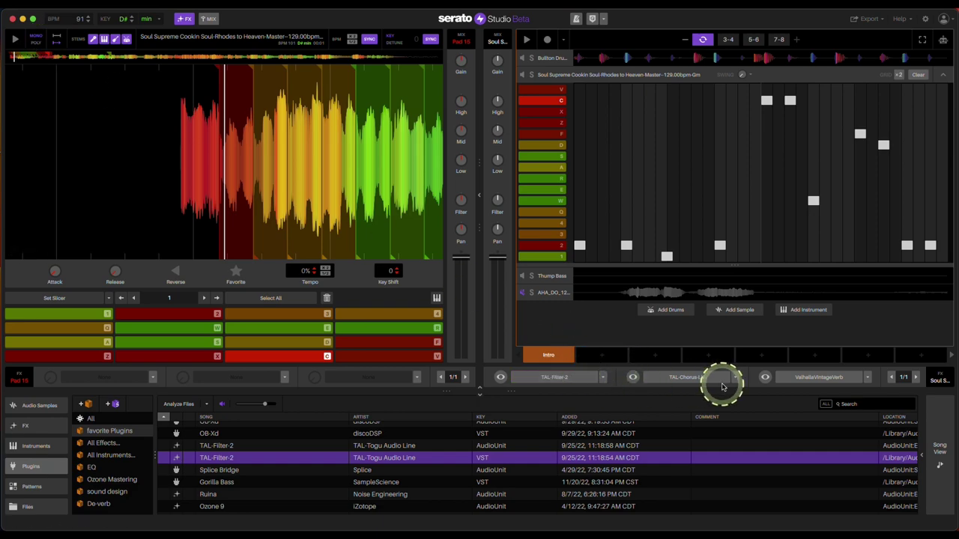
# Turn on Chorus II in TAL-Chorus-LX, raise dry/wet and stereo width, lower the volume slightly during playback, and close the plugin.
pyautogui.click(632, 377)
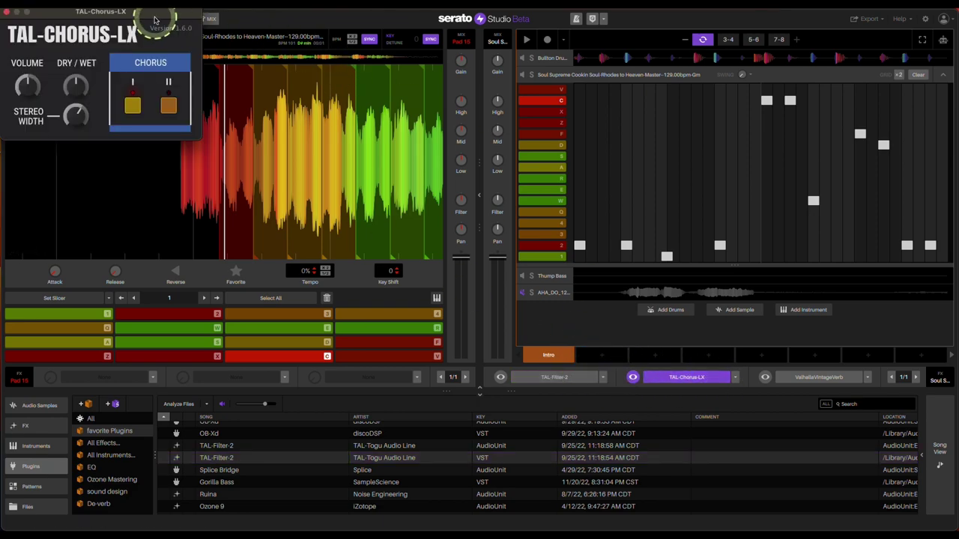
pyautogui.moveTo(154, 19); pyautogui.dragTo(320, 130)
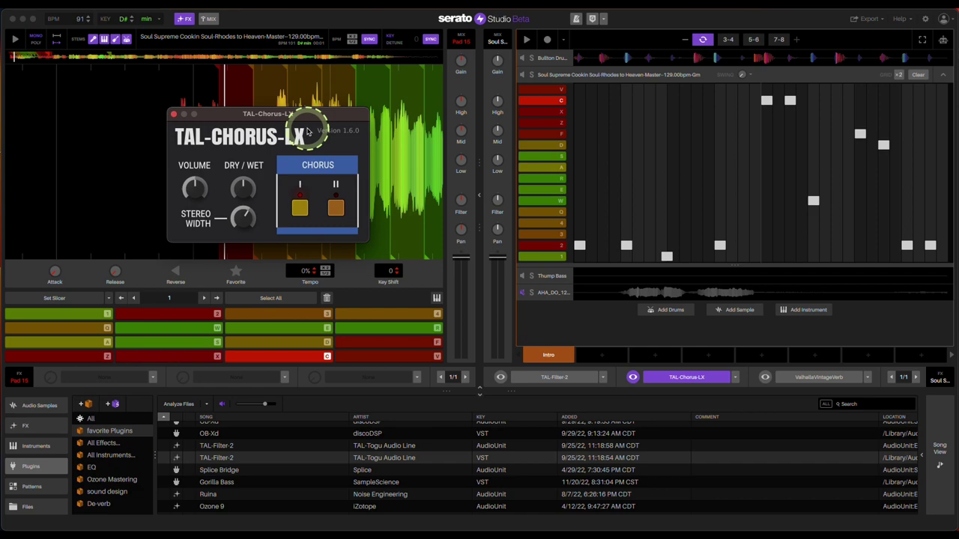
pyautogui.press('space')
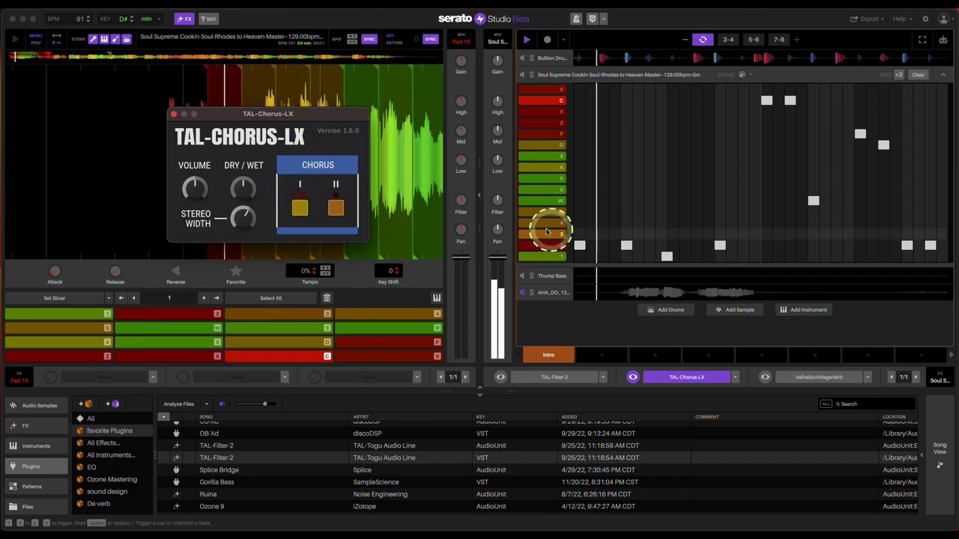
pyautogui.moveTo(262, 220); pyautogui.dragTo(266, 152)
pyautogui.click(335, 207)
pyautogui.moveTo(194, 189); pyautogui.dragTo(214, 214)
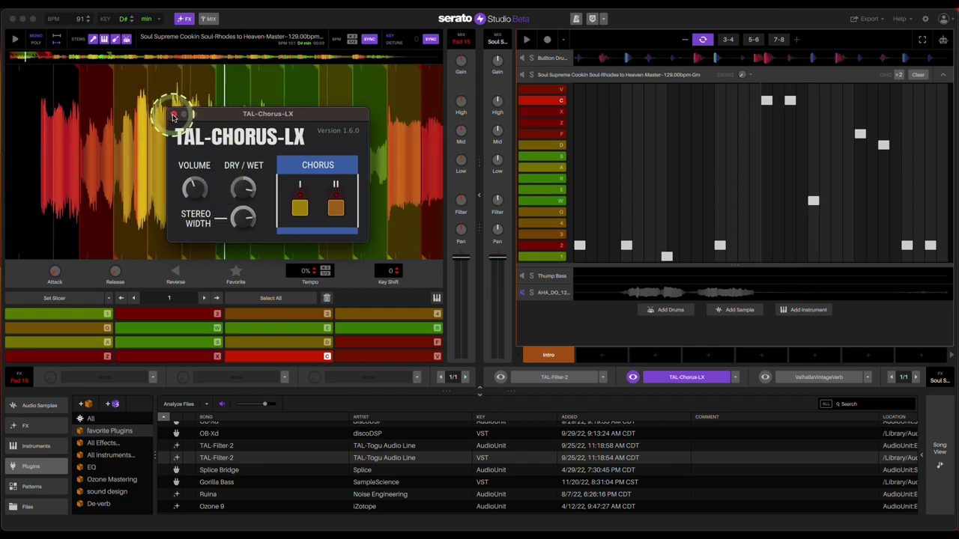
pyautogui.click(173, 114)
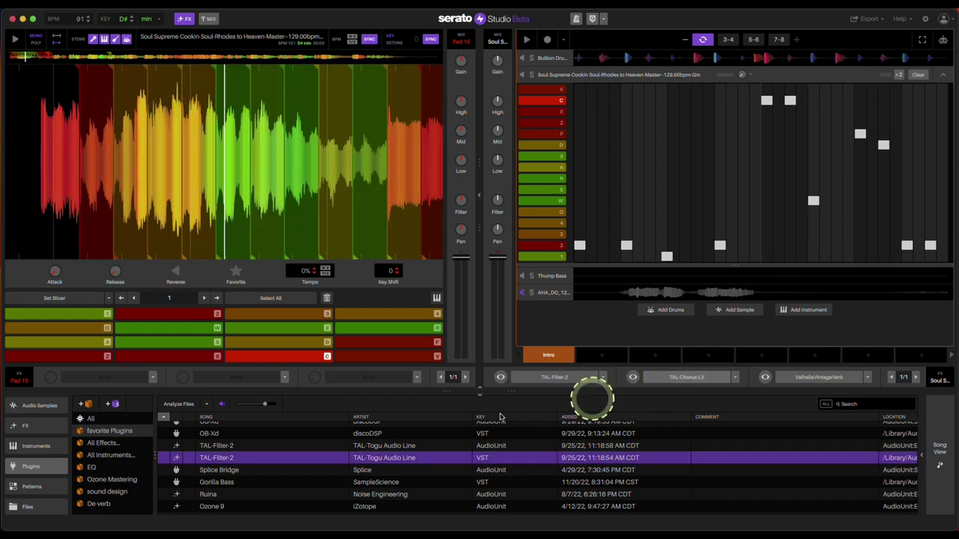
# Collapse the Soul Supreme track, add the Gorilla Bass plugin as a new instrument track, and close its window.
pyautogui.scroll(-2, 405, 461)
pyautogui.click(399, 467)
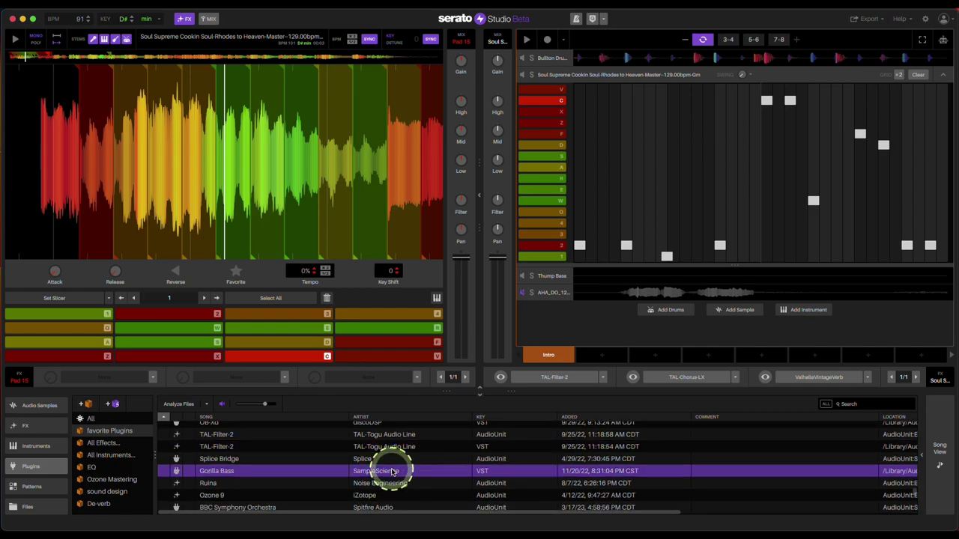
pyautogui.click(942, 75)
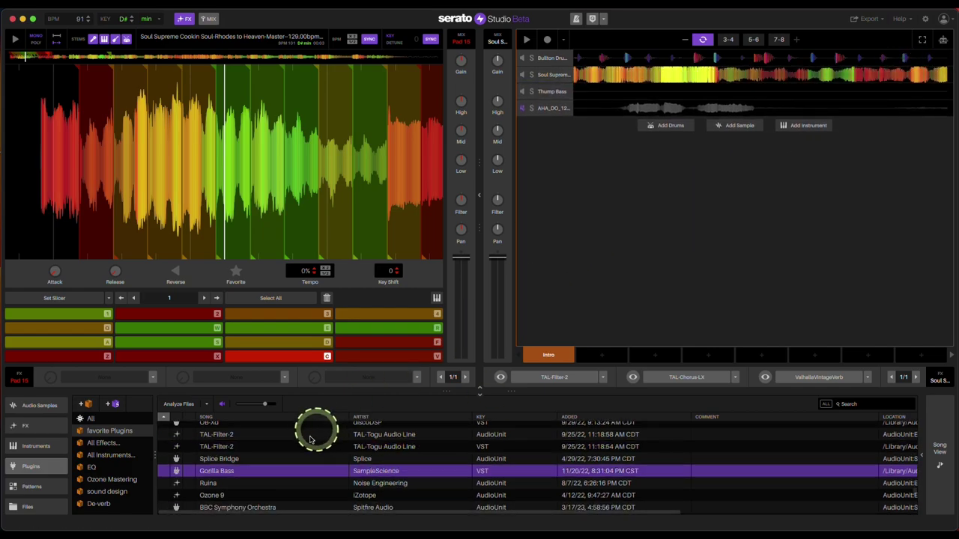
pyautogui.moveTo(250, 466); pyautogui.dragTo(713, 261)
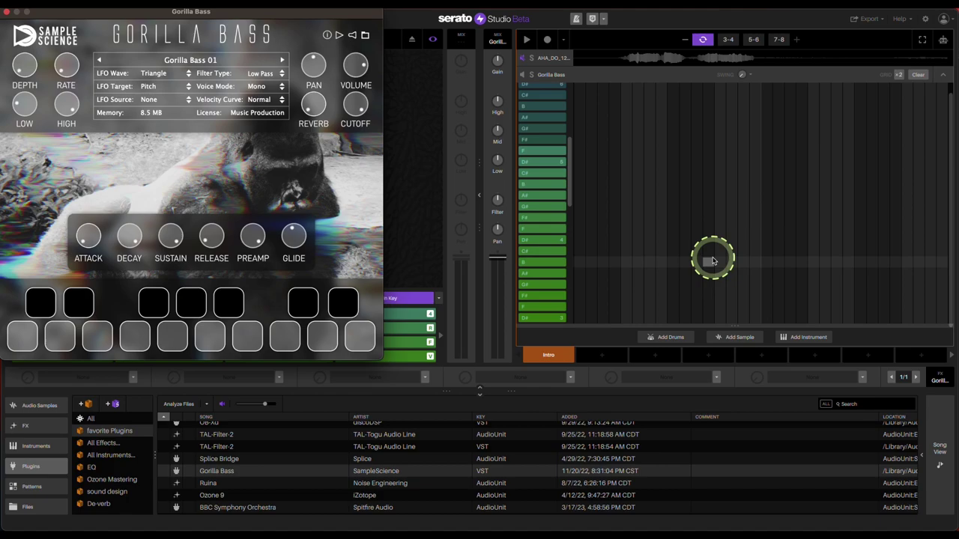
pyautogui.moveTo(319, 10); pyautogui.dragTo(460, 71)
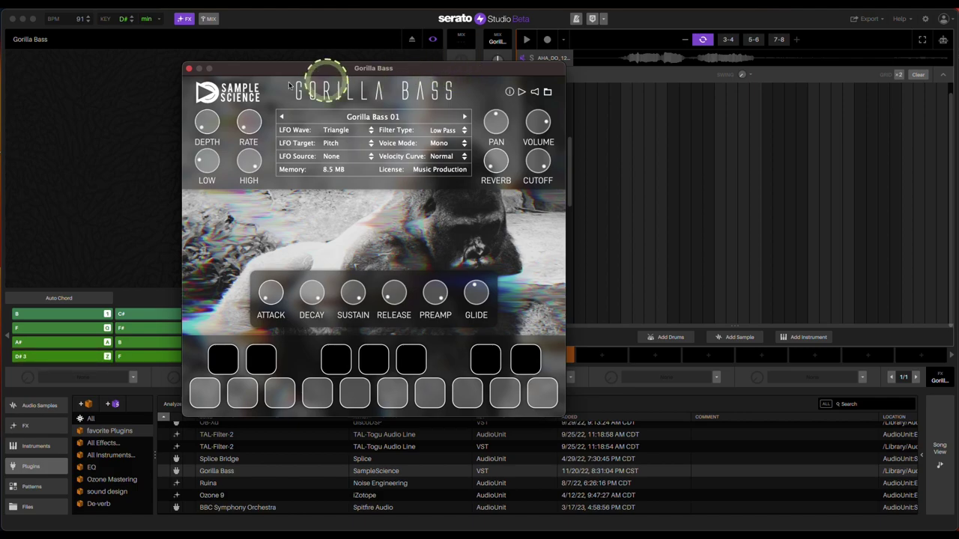
pyautogui.click(189, 69)
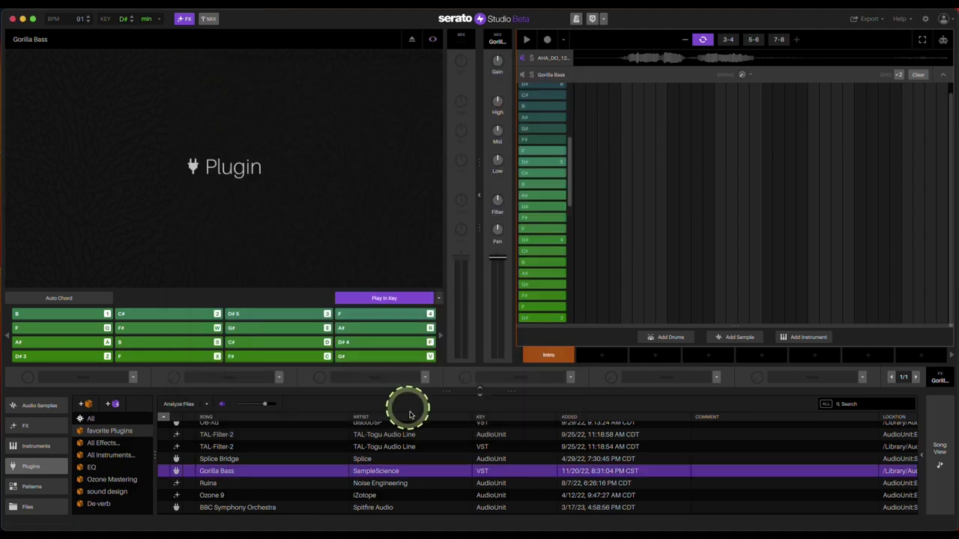
# Collapse the Gorilla Bass track, replace TAL-Filter-2 on the Soul Supreme track with Ruina, and centre the plugin window.
pyautogui.click(388, 483)
pyautogui.click(942, 75)
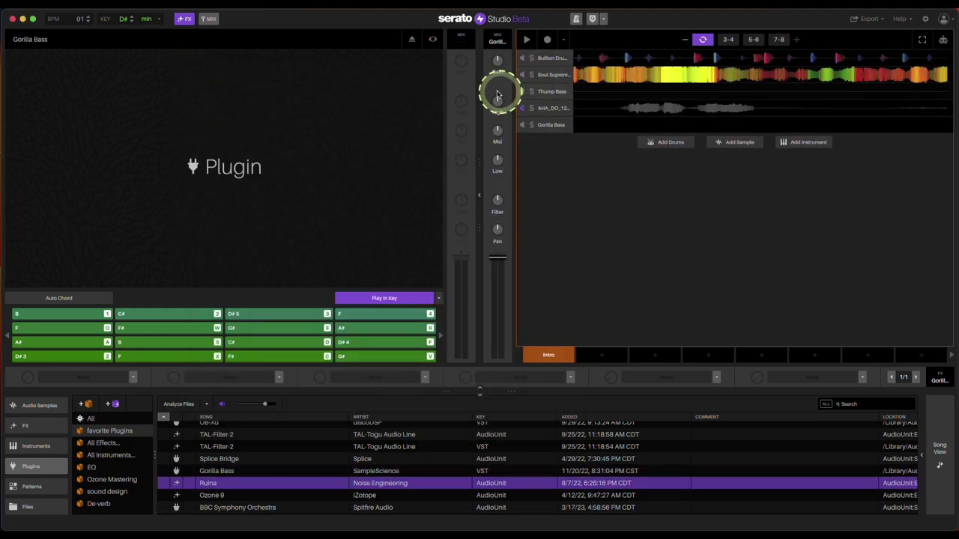
pyautogui.click(608, 82)
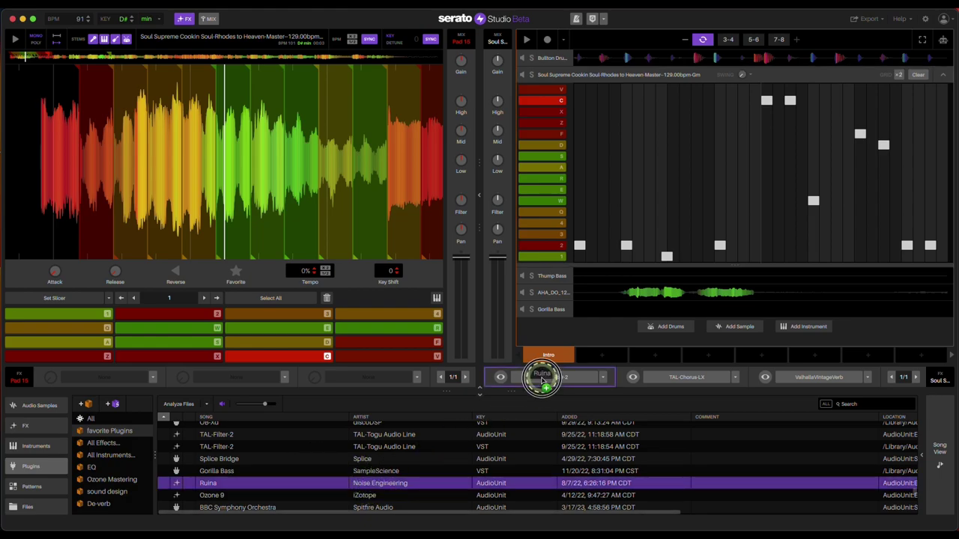
pyautogui.moveTo(542, 380); pyautogui.dragTo(545, 371)
pyautogui.click(133, 197)
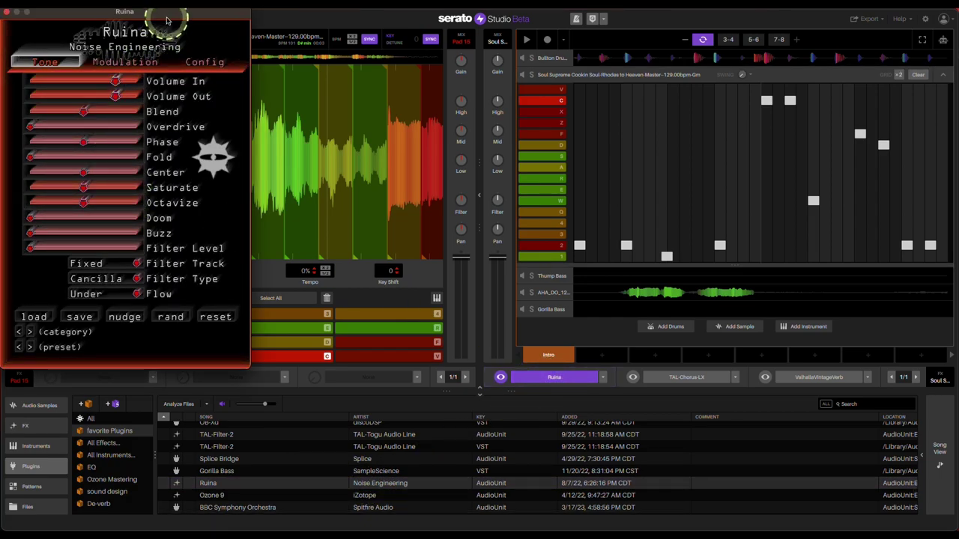
pyautogui.moveTo(168, 16); pyautogui.dragTo(341, 97)
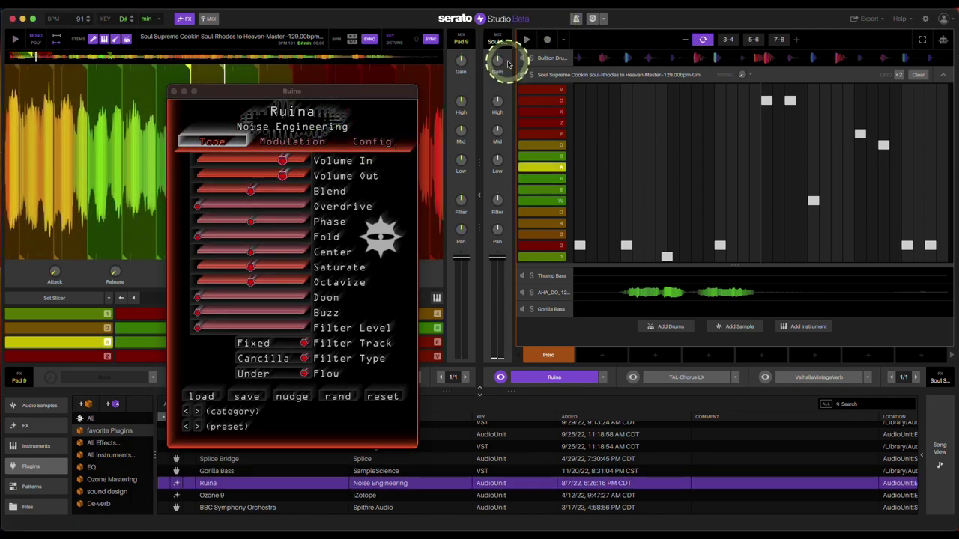
# Solo the Soul Supreme track and restart playback of the scene to hear it through Ruina.
pyautogui.click(527, 40)
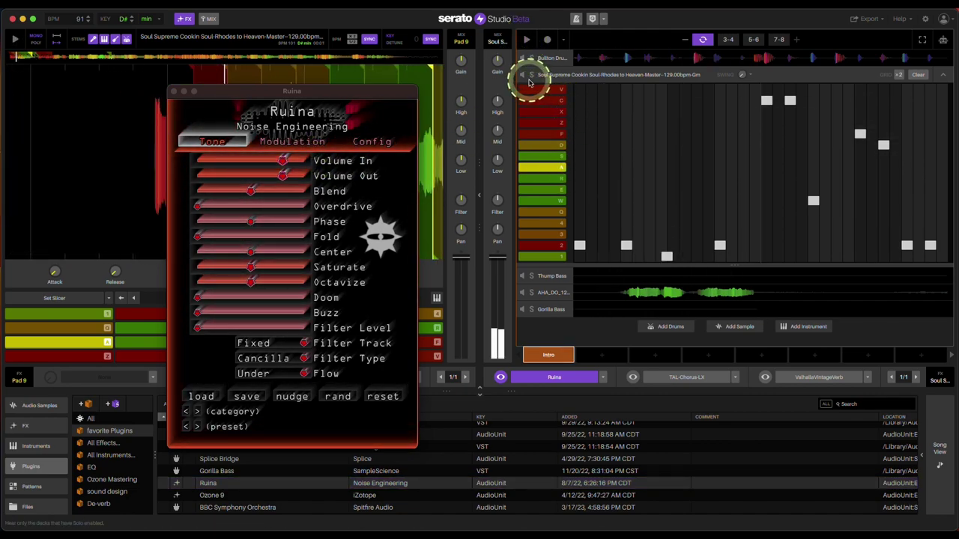
pyautogui.click(527, 41)
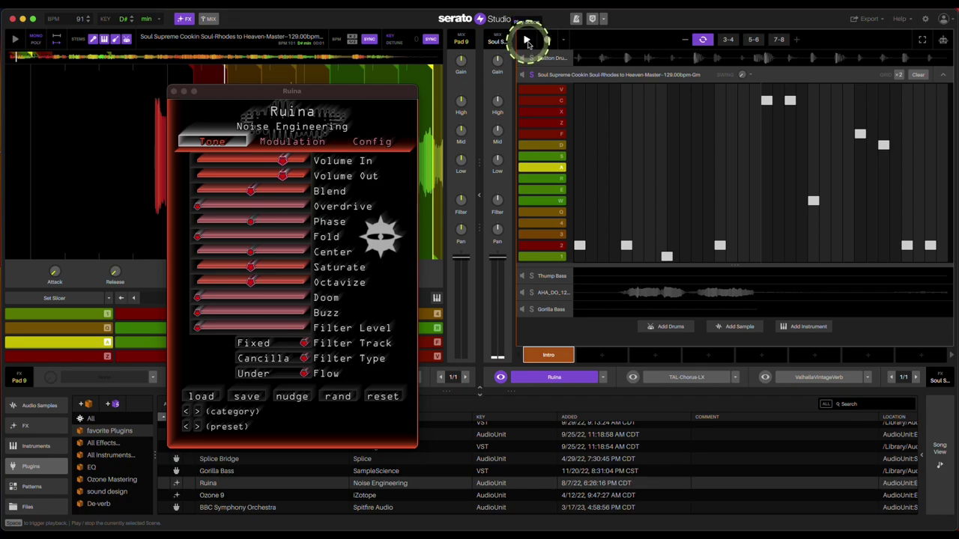
pyautogui.click(527, 41)
# Raise Ruina's Octavize and Doom and lower its Saturate, Phase and Blend during playback.
pyautogui.moveTo(310, 257); pyautogui.dragTo(304, 281)
pyautogui.moveTo(205, 295); pyautogui.dragTo(283, 298)
pyautogui.click(253, 221)
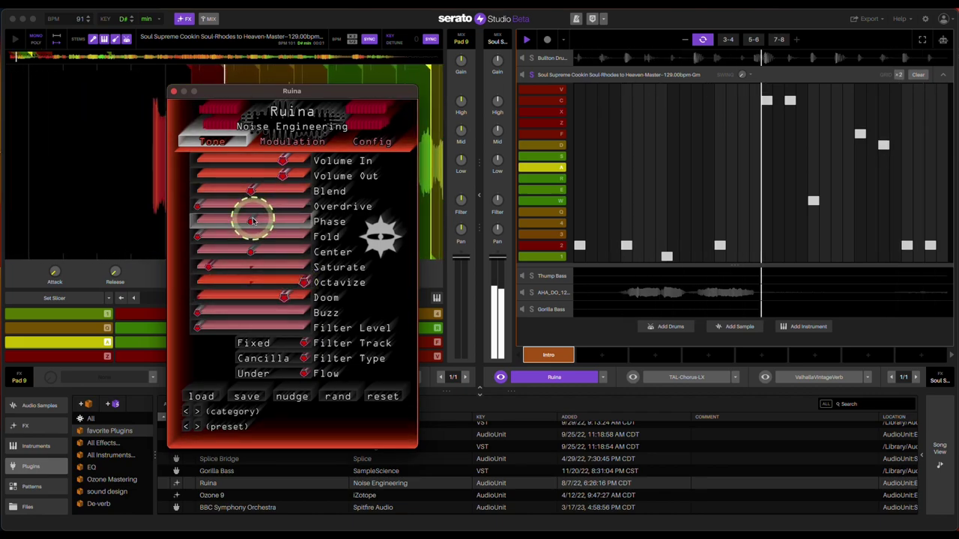
pyautogui.moveTo(253, 221); pyautogui.dragTo(216, 220)
pyautogui.moveTo(225, 192)
pyautogui.mouseDown()
pyautogui.moveTo(293, 192)
pyautogui.moveTo(224, 190)
pyautogui.mouseUp()
# Audition Ruina presets from the Annihilation category onward, settle on _tributary in the Flames category, and close the plugin.
pyautogui.click(221, 429)
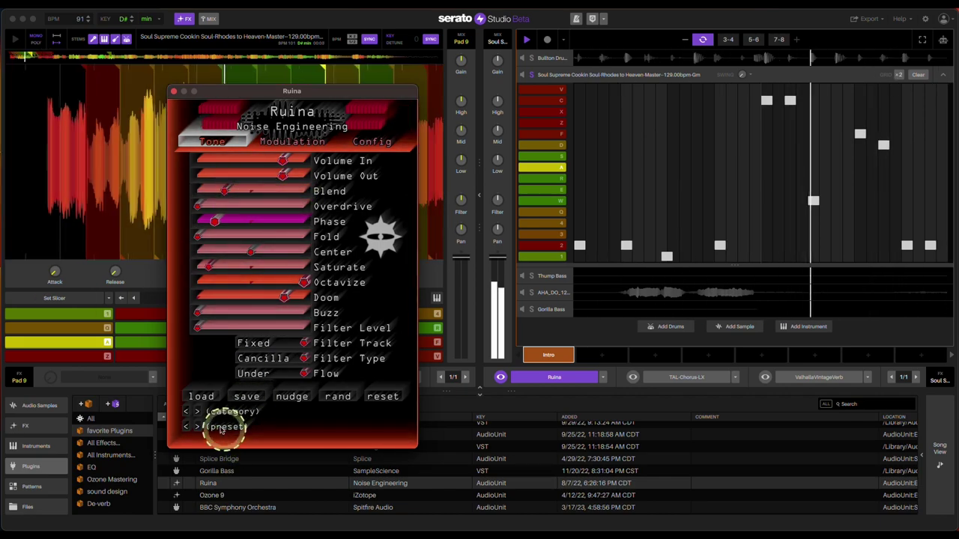
pyautogui.click(197, 426)
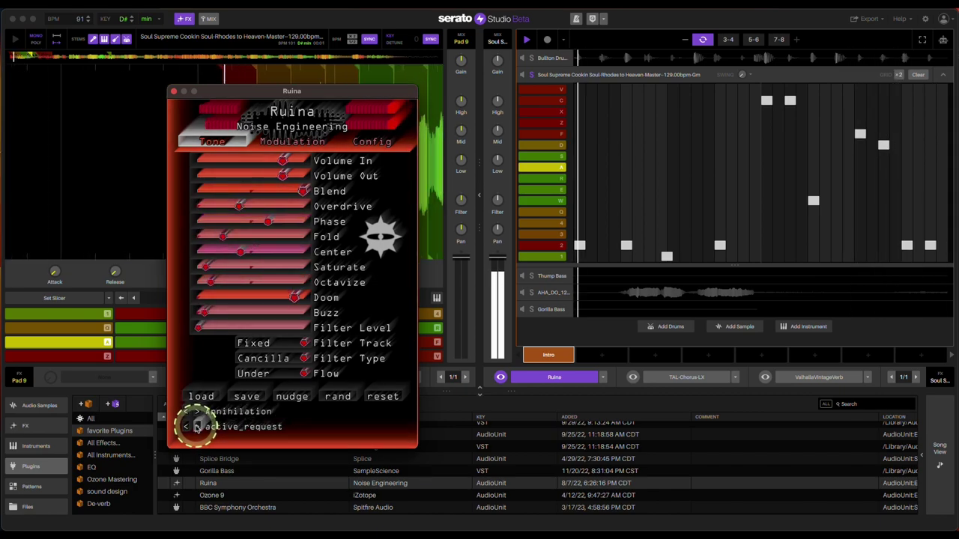
pyautogui.click(197, 426)
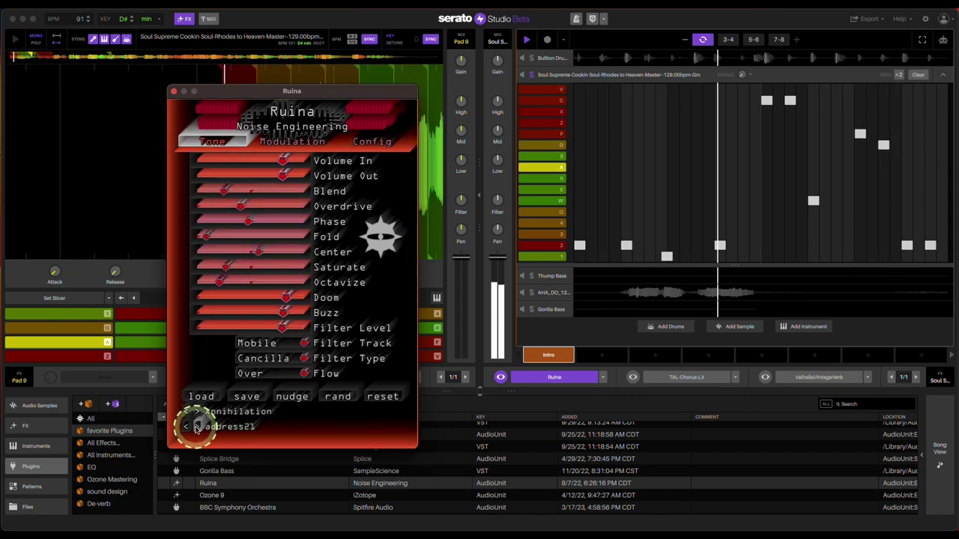
pyautogui.click(197, 427)
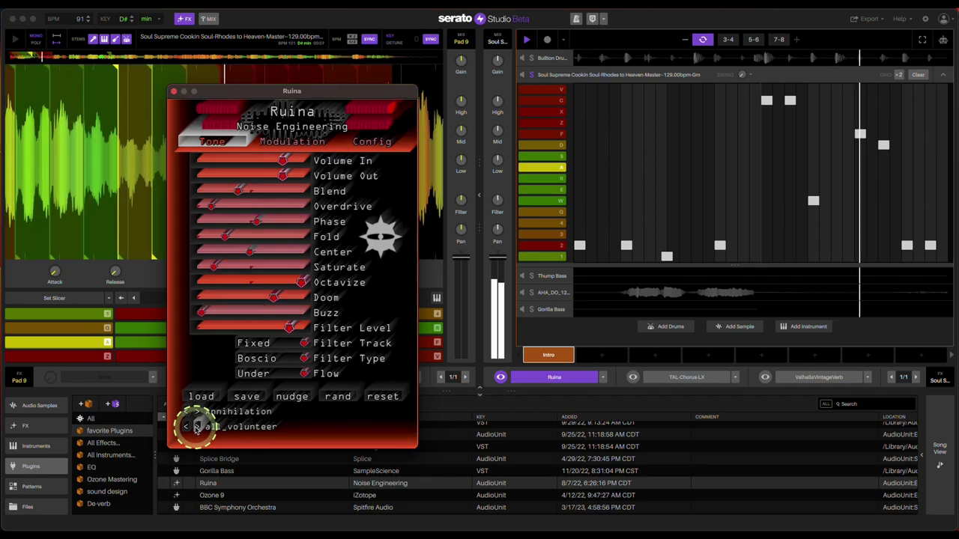
pyautogui.click(198, 412)
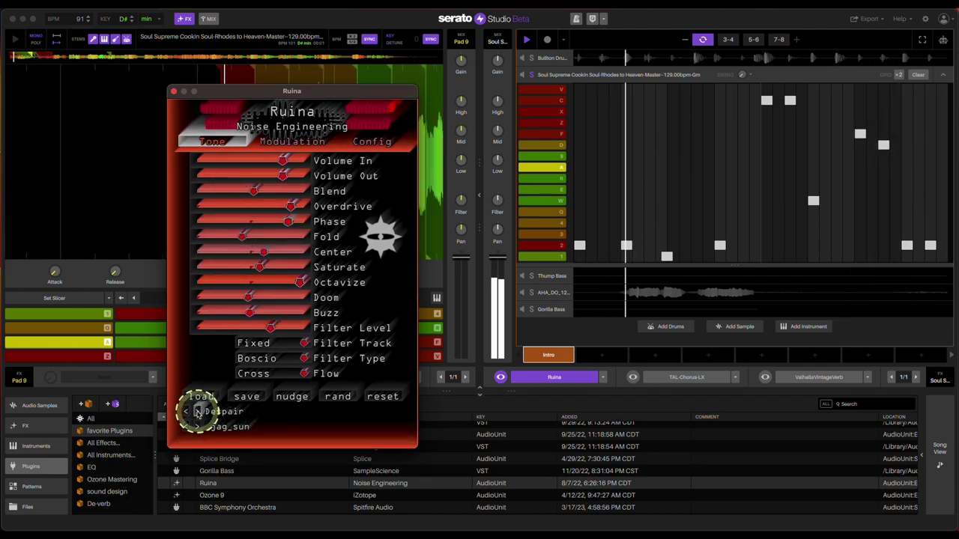
pyautogui.click(197, 411)
pyautogui.click(197, 412)
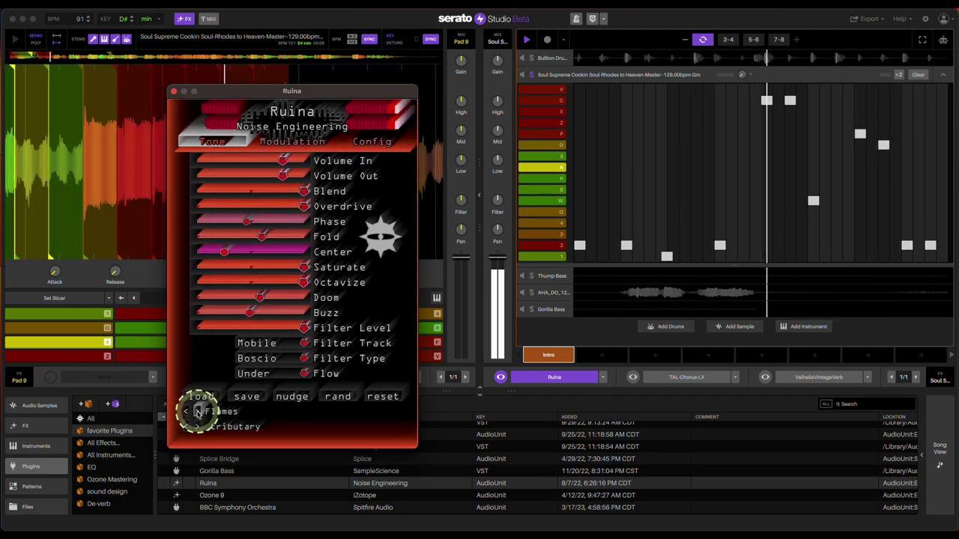
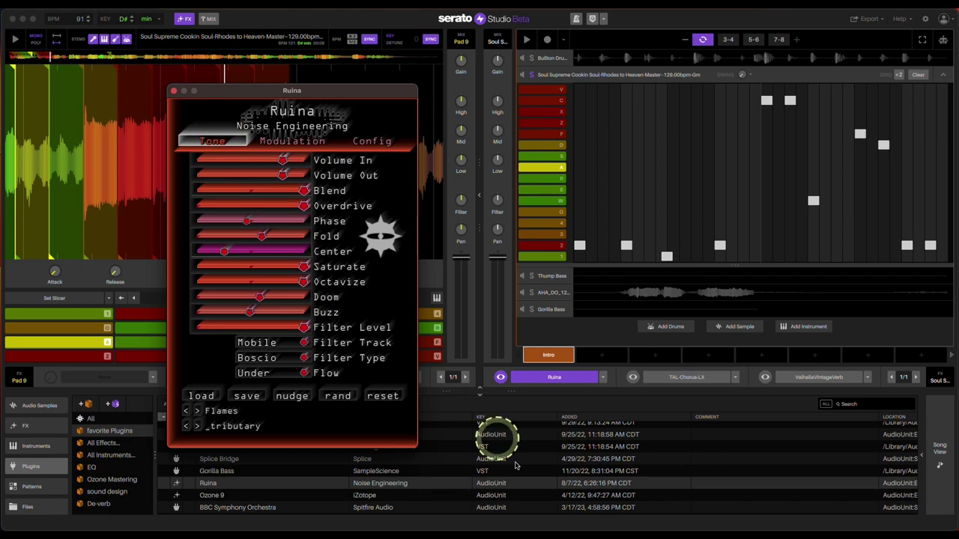
pyautogui.click(174, 92)
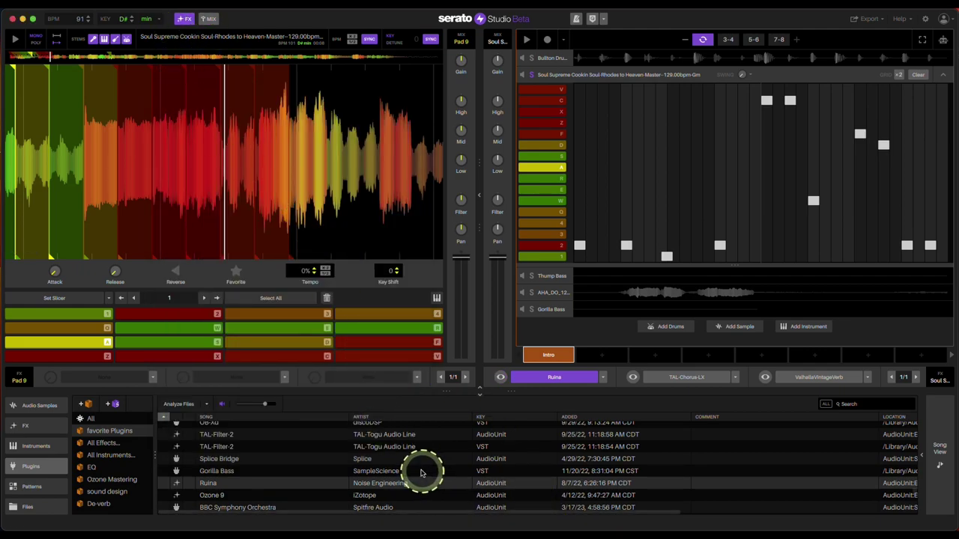
# Add the VST version of BBC Symphony Orchestra as a new instrument track and move its window clear of the track list.
pyautogui.scroll(-3, 422, 467)
pyautogui.click(397, 483)
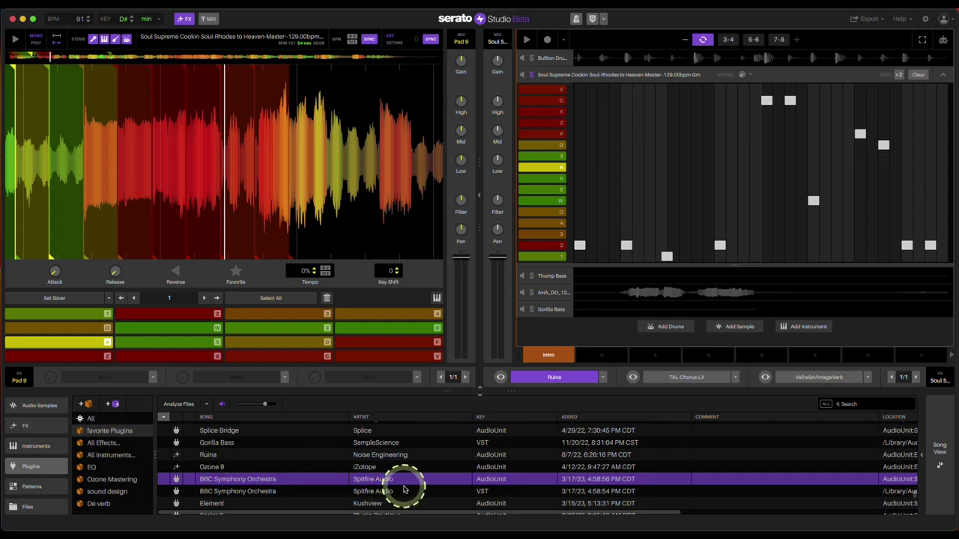
pyautogui.moveTo(381, 487); pyautogui.dragTo(568, 341)
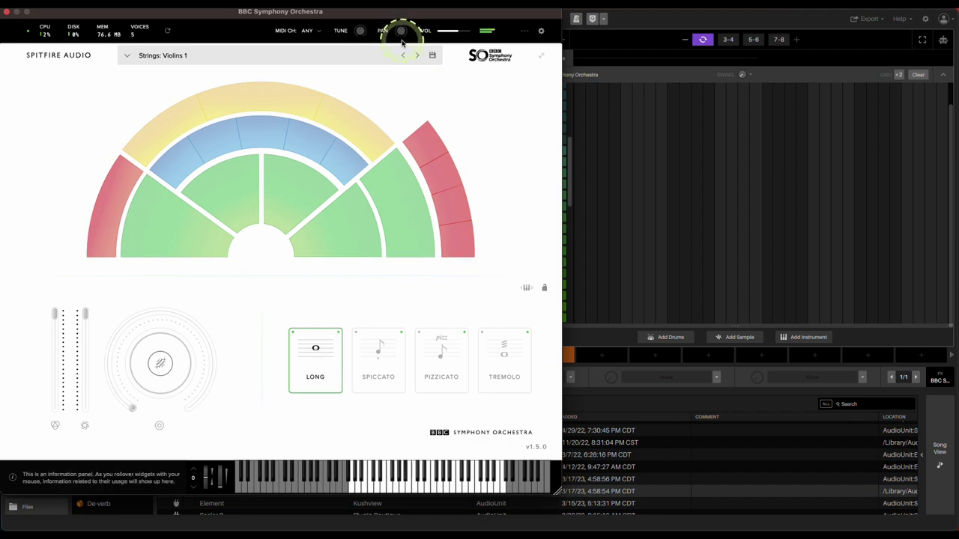
pyautogui.moveTo(401, 42); pyautogui.dragTo(428, 157)
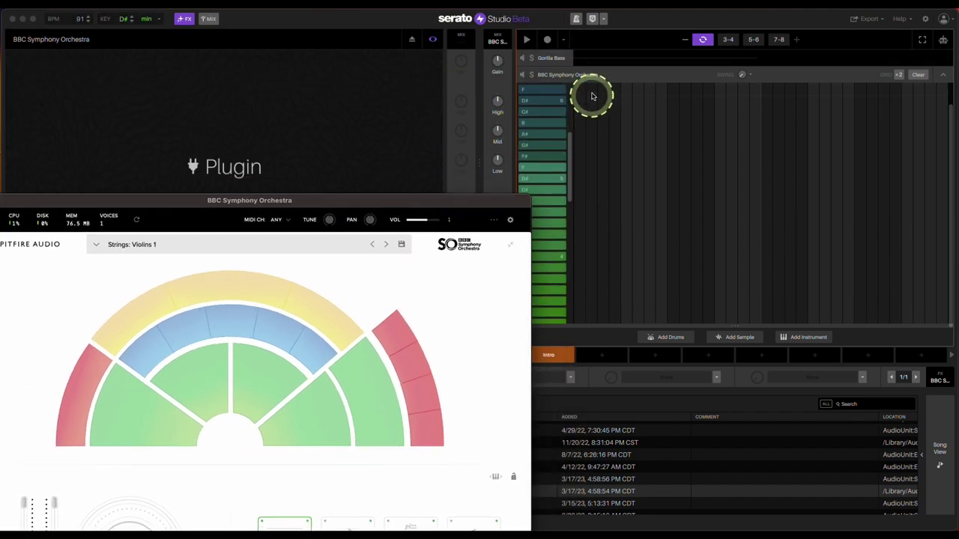
# Unsolo the Soul Supreme track and bring the whole BBC Symphony Orchestra window back into view.
pyautogui.scroll(3, 592, 96)
pyautogui.click(534, 75)
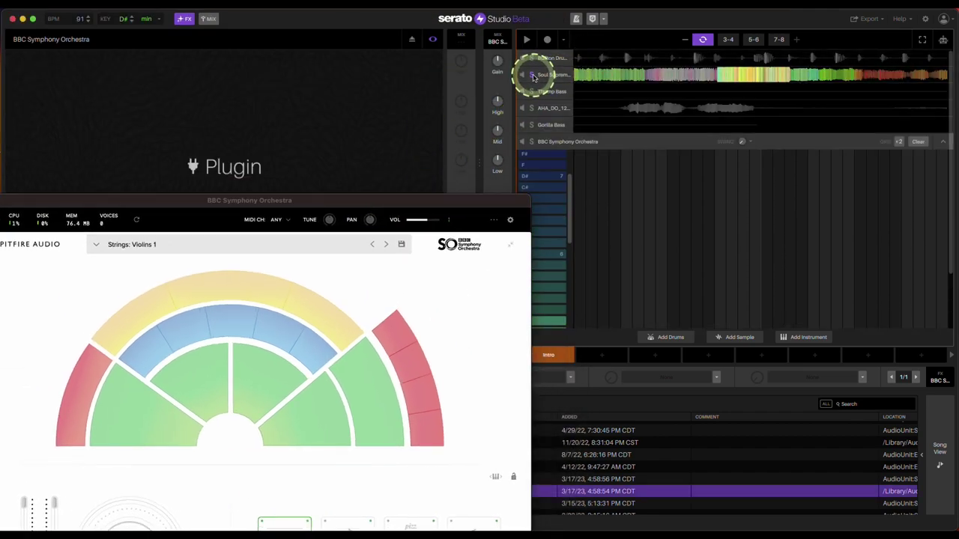
pyautogui.click(531, 75)
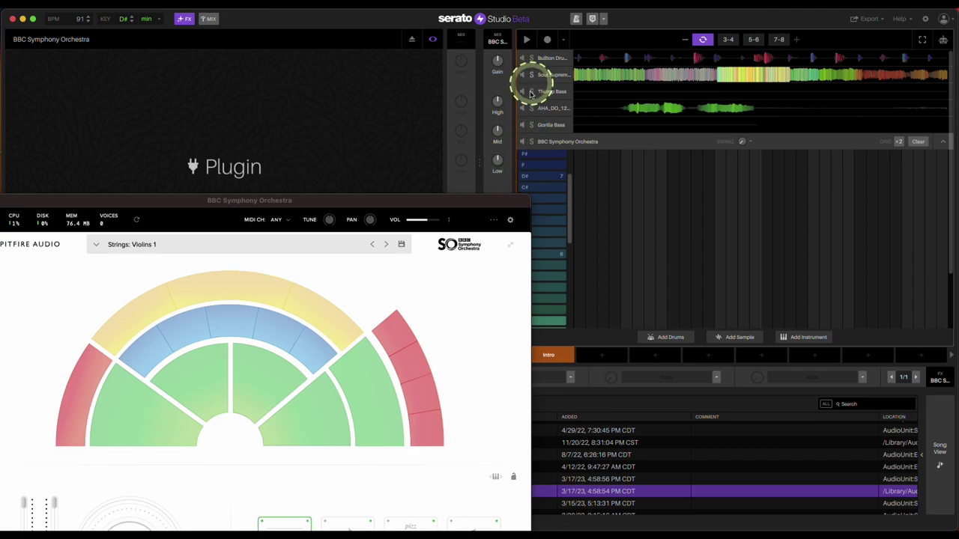
pyautogui.moveTo(411, 204); pyautogui.dragTo(550, 18)
# Play notes with Violins 1, try Flutes a3 and Tenor Trombones a3 in BBC Symphony Orchestra, and close the plugin.
pyautogui.click(505, 485)
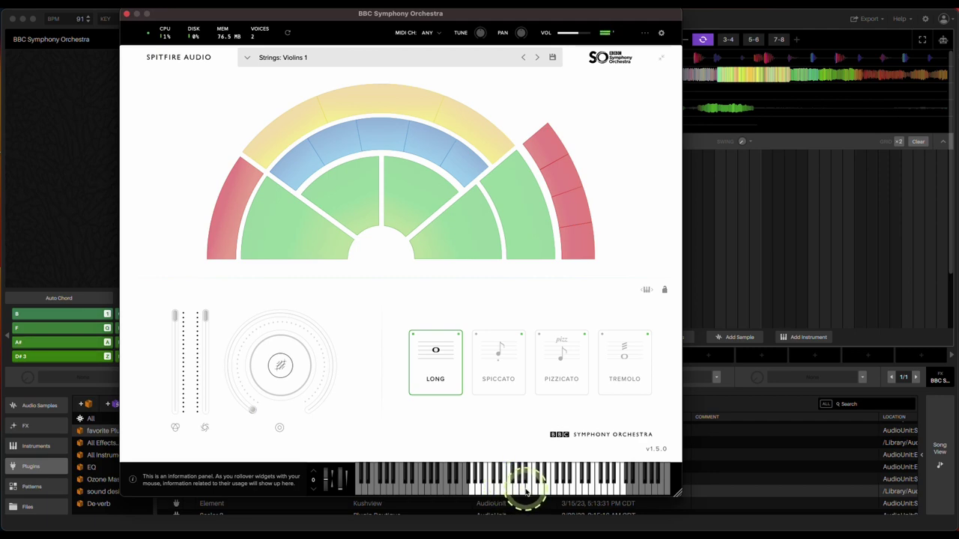
pyautogui.moveTo(314, 142)
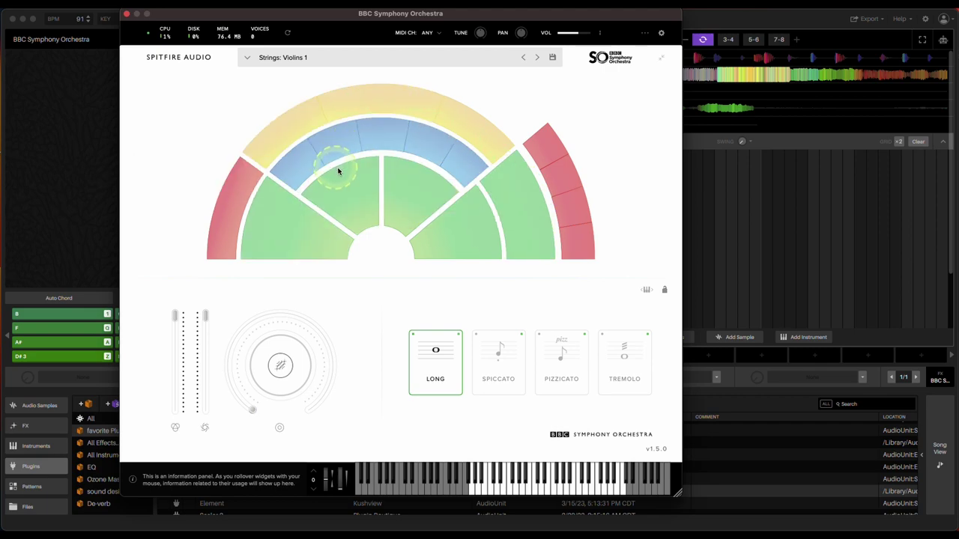
pyautogui.moveTo(289, 237)
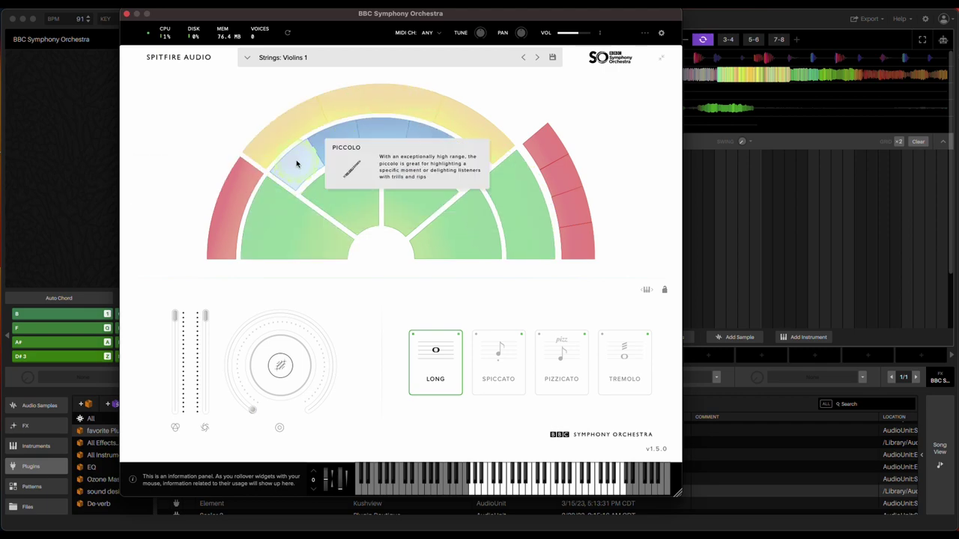
pyautogui.click(338, 150)
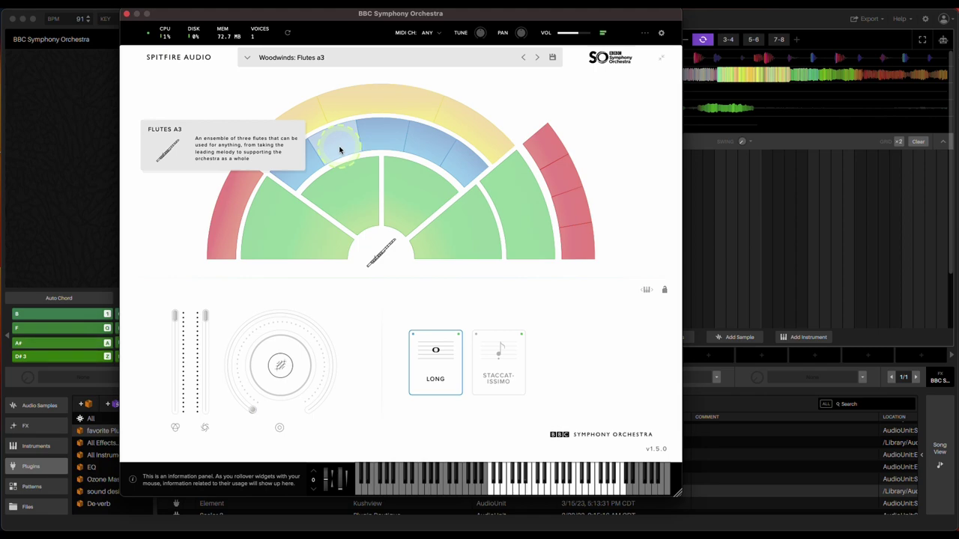
pyautogui.moveTo(360, 111)
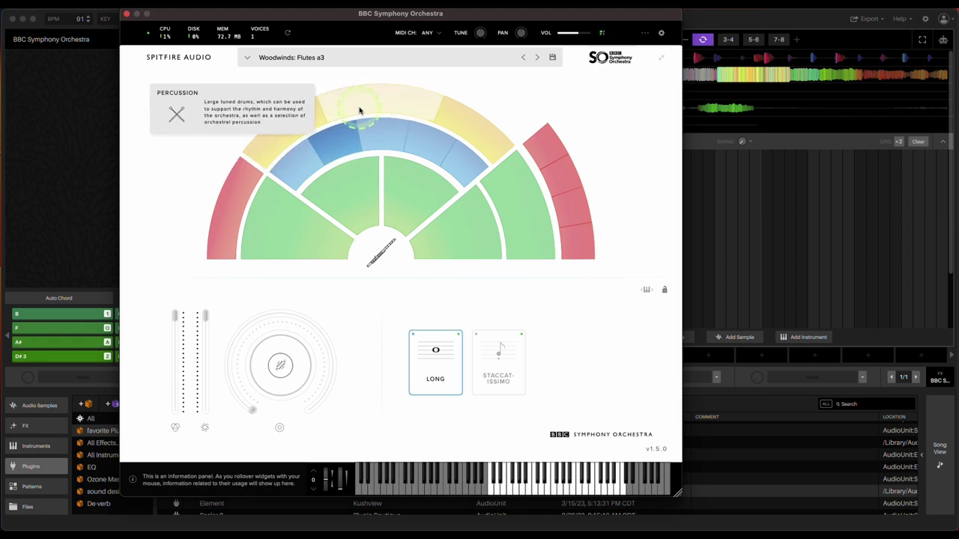
pyautogui.moveTo(537, 146)
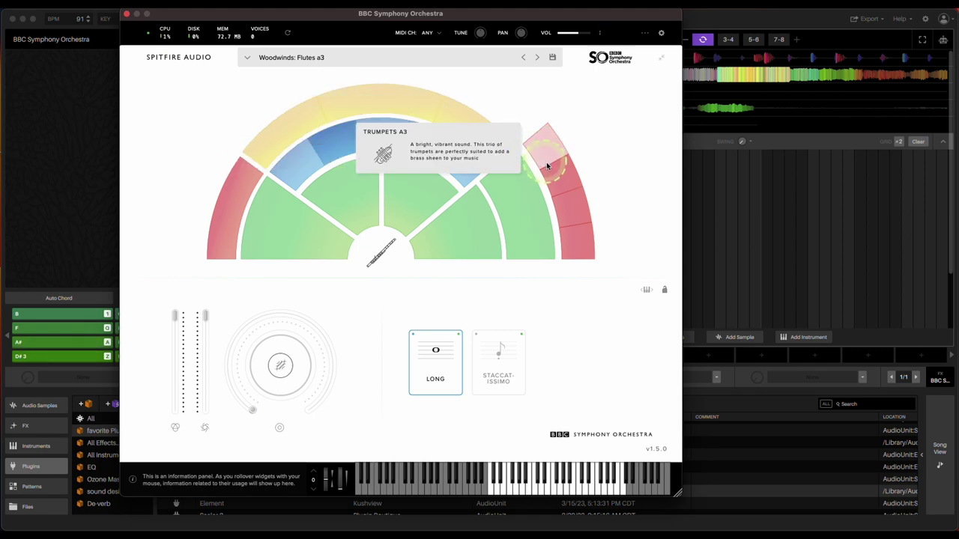
pyautogui.click(556, 174)
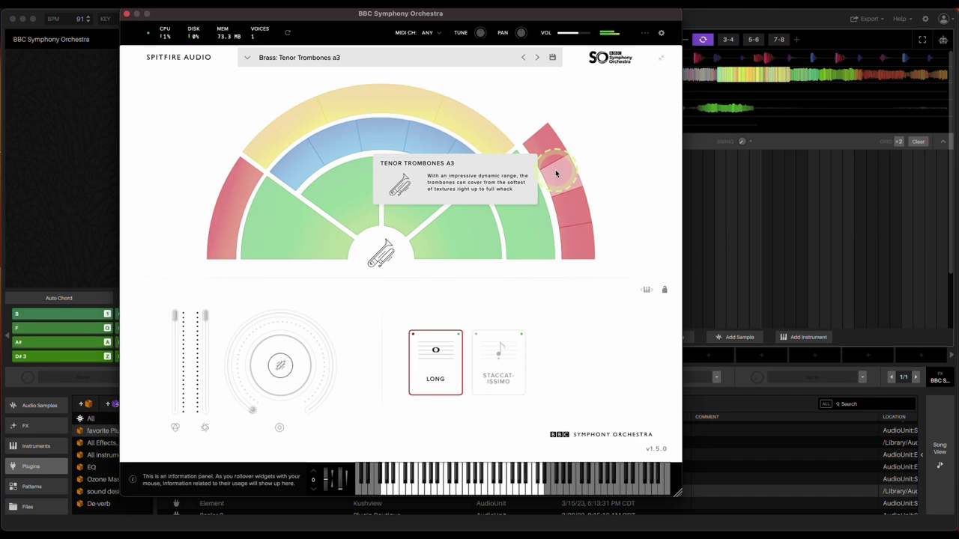
pyautogui.click(127, 15)
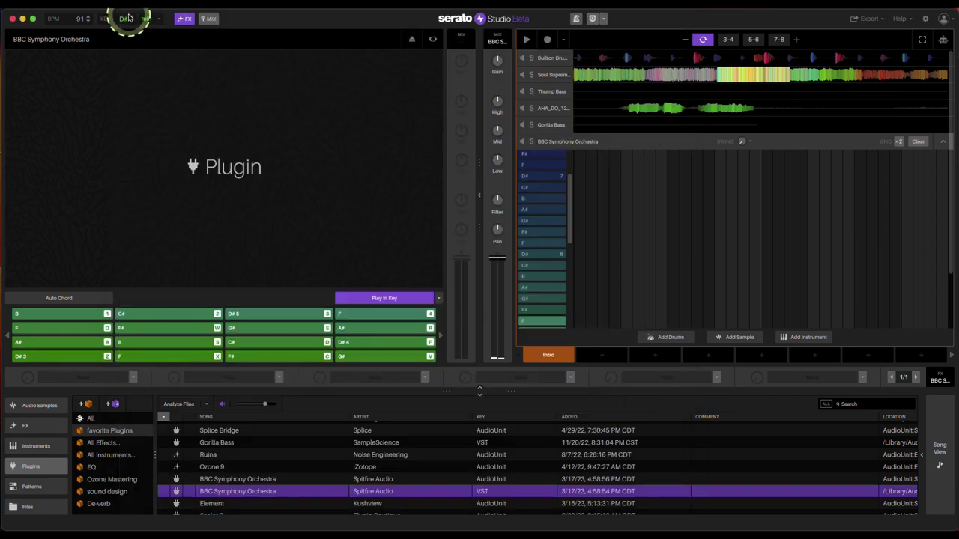
# Replace BBC Symphony Orchestra on its track with the VST version of Scaler 2 and dismiss the plugin's intro screen.
pyautogui.scroll(-2, 405, 449)
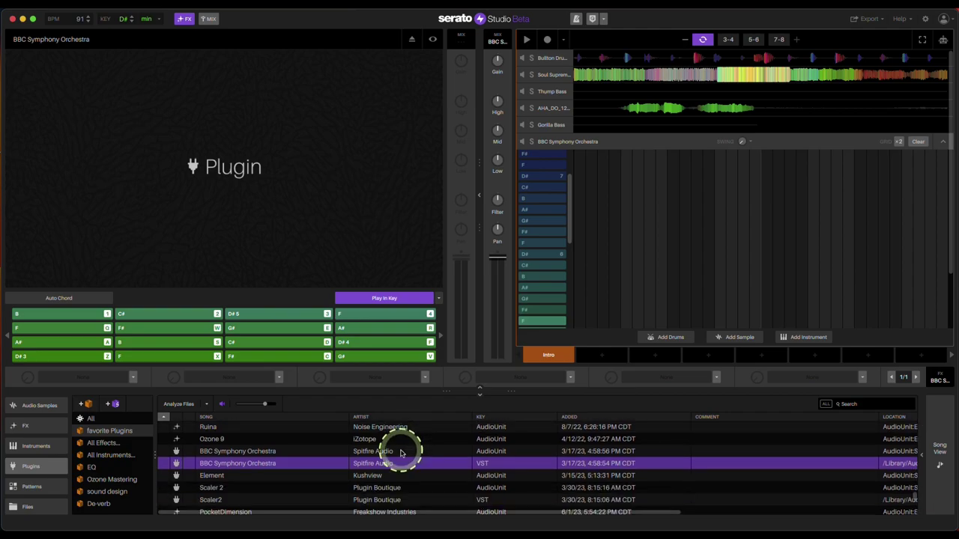
pyautogui.click(372, 475)
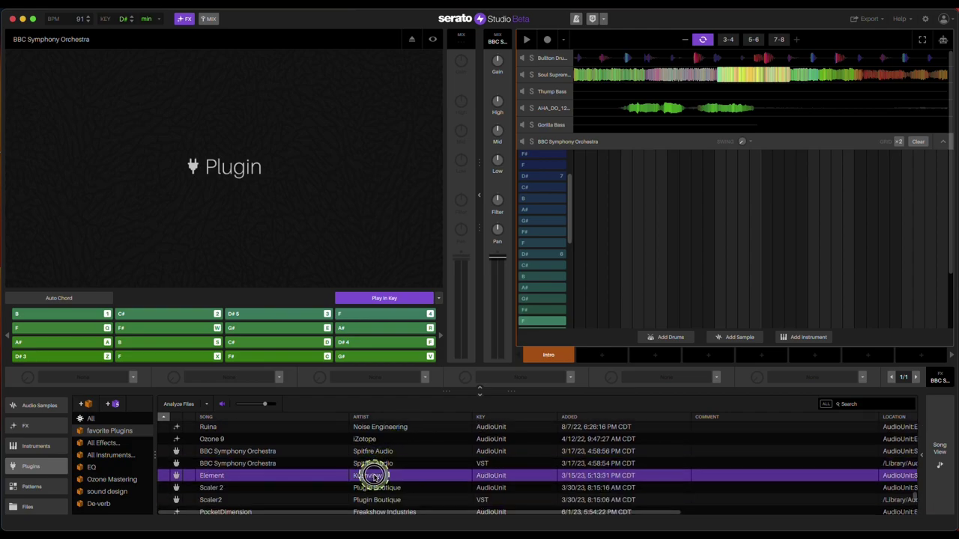
pyautogui.scroll(-1, 453, 448)
pyautogui.click(378, 494)
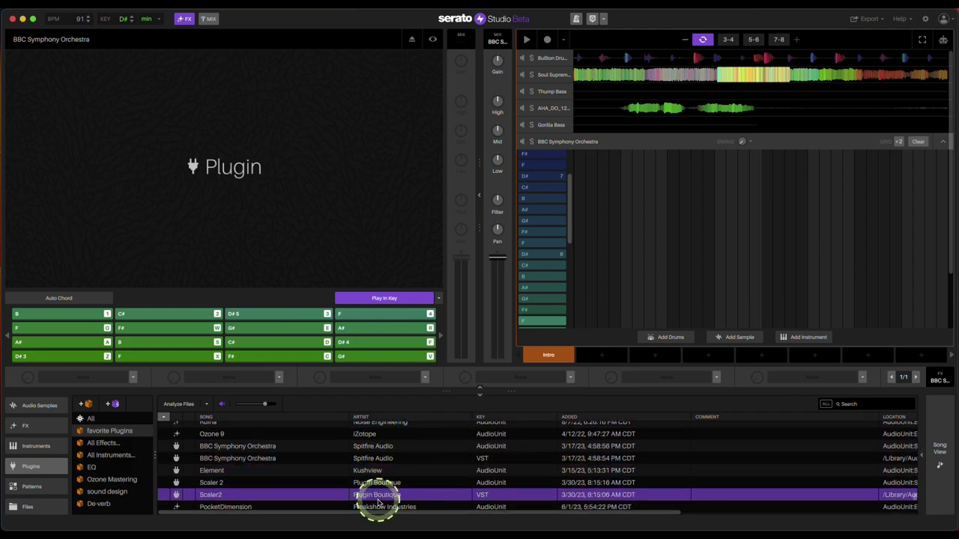
pyautogui.moveTo(401, 494); pyautogui.dragTo(698, 292)
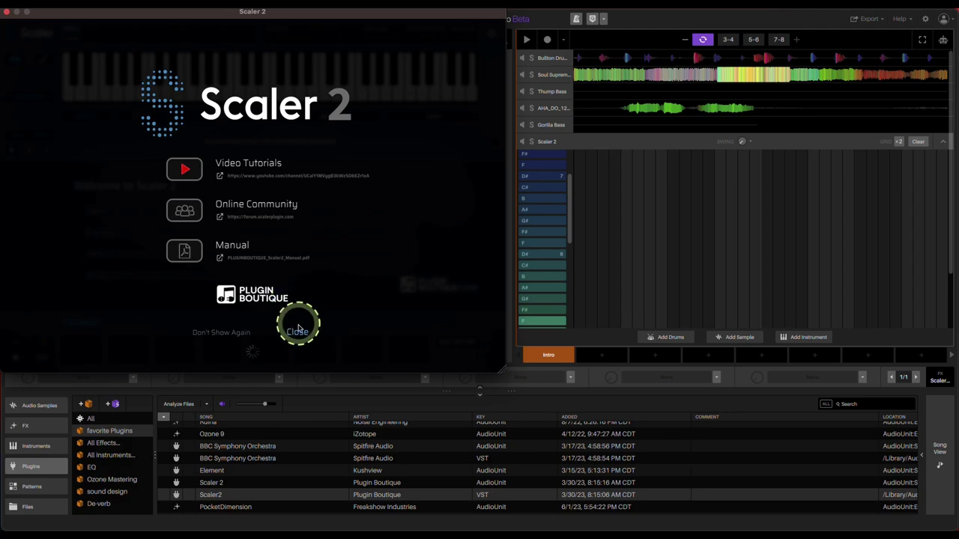
pyautogui.click(297, 329)
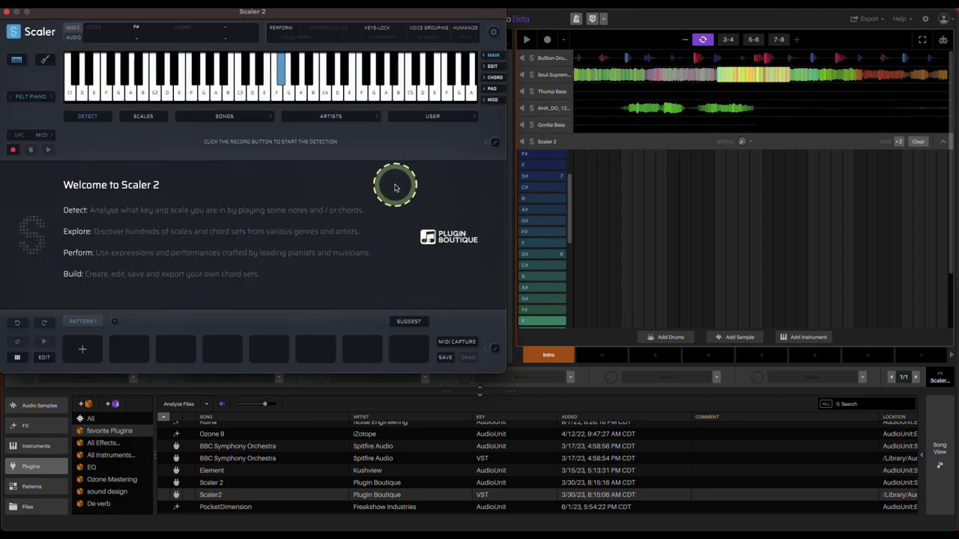
# Load Scaler 2's user chord set A or Fm (RetroSoul), bind its chord row to MIDI, play chords, and close the plugin.
pyautogui.click(445, 128)
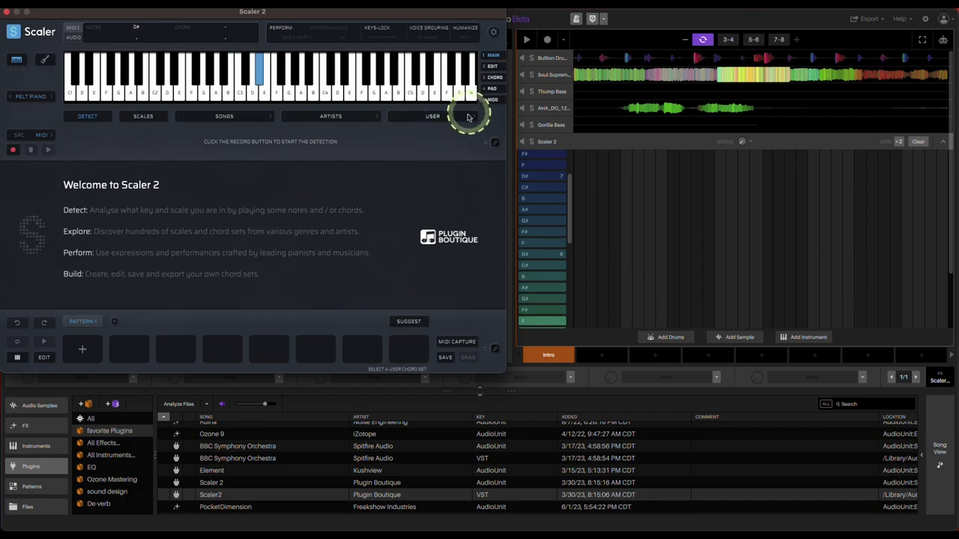
pyautogui.click(454, 116)
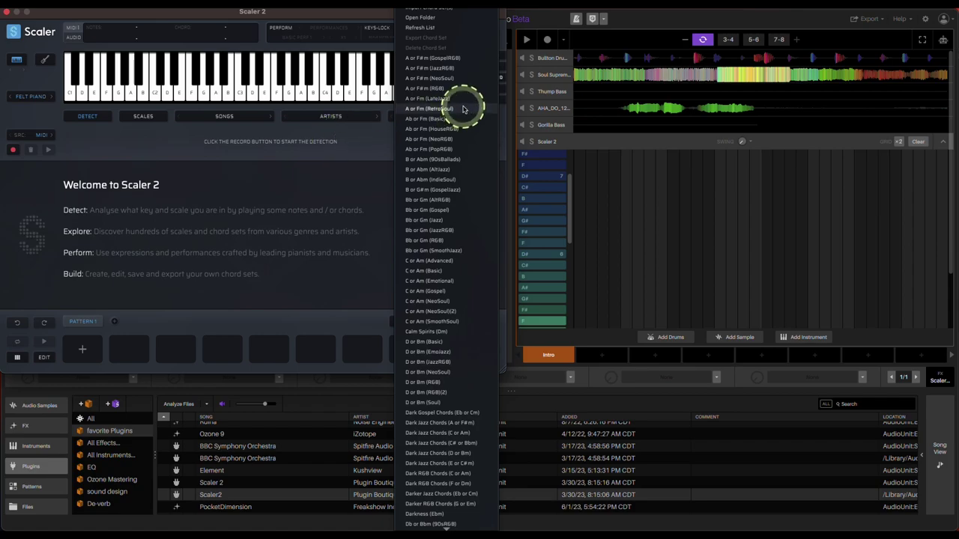
pyautogui.click(458, 108)
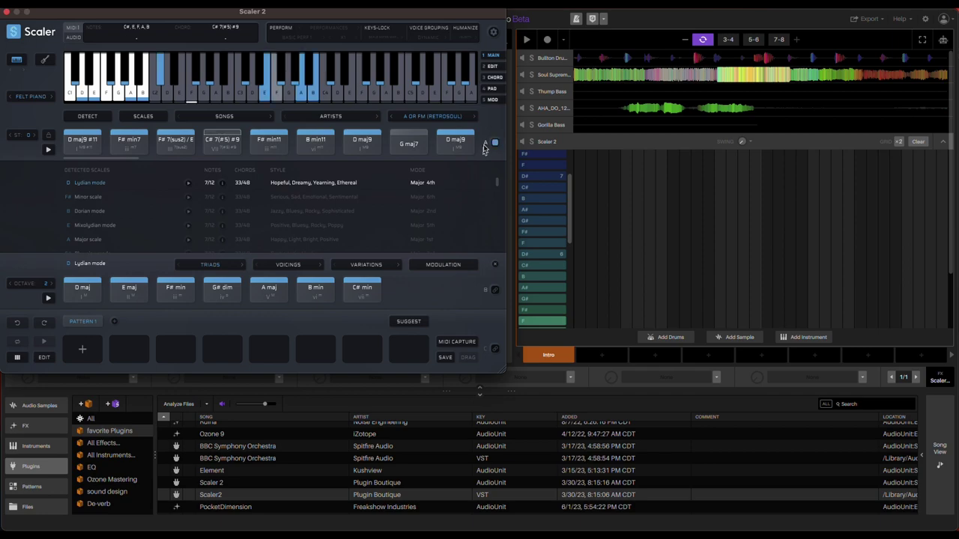
pyautogui.click(410, 18)
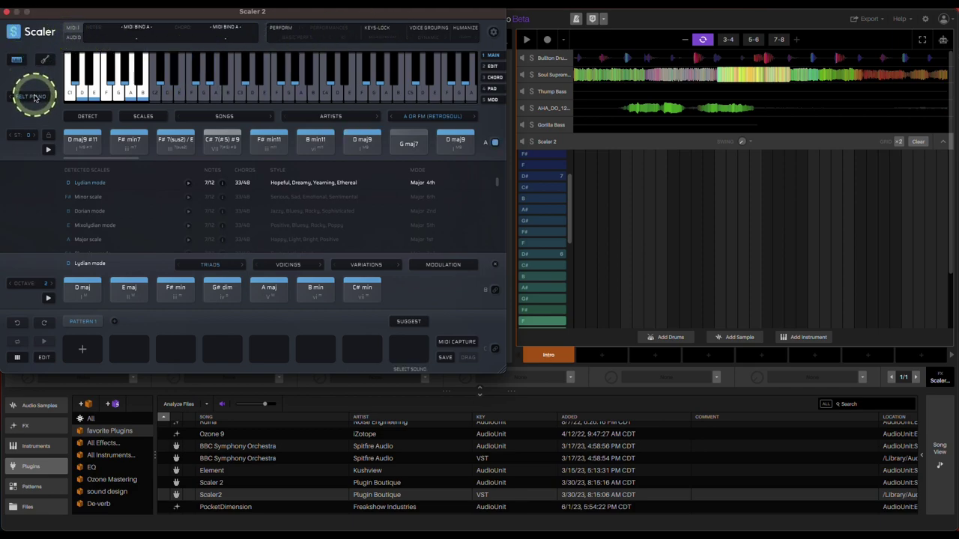
pyautogui.click(7, 13)
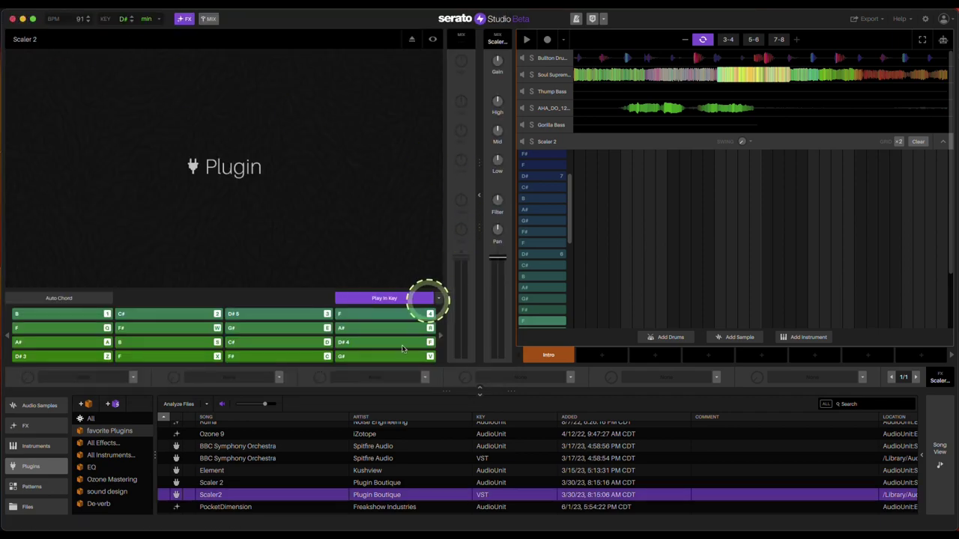
# Remove the Scaler 2 and Gorilla Bass tracks and collapse the AHA_DO_120 vocal track.
pyautogui.scroll(-3, 368, 435)
pyautogui.click(389, 437)
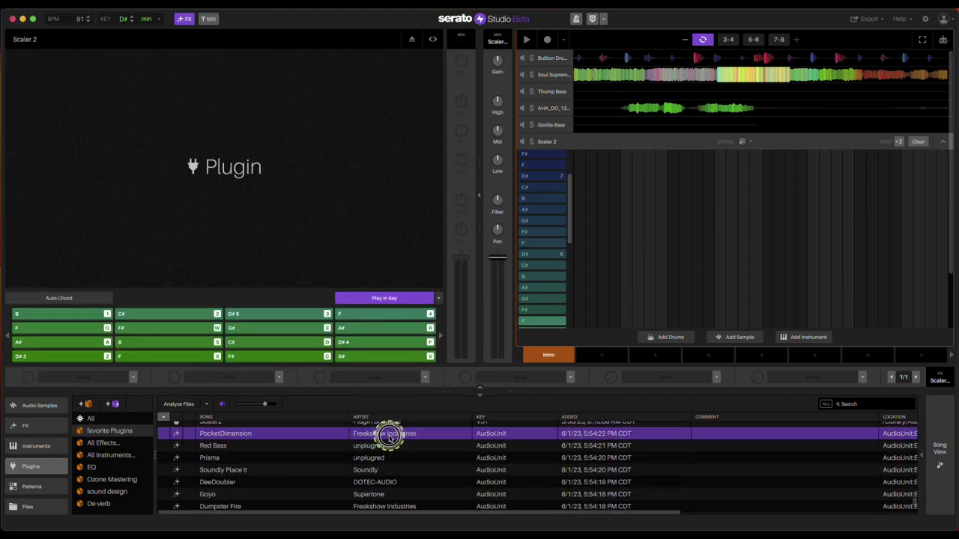
pyautogui.click(655, 141)
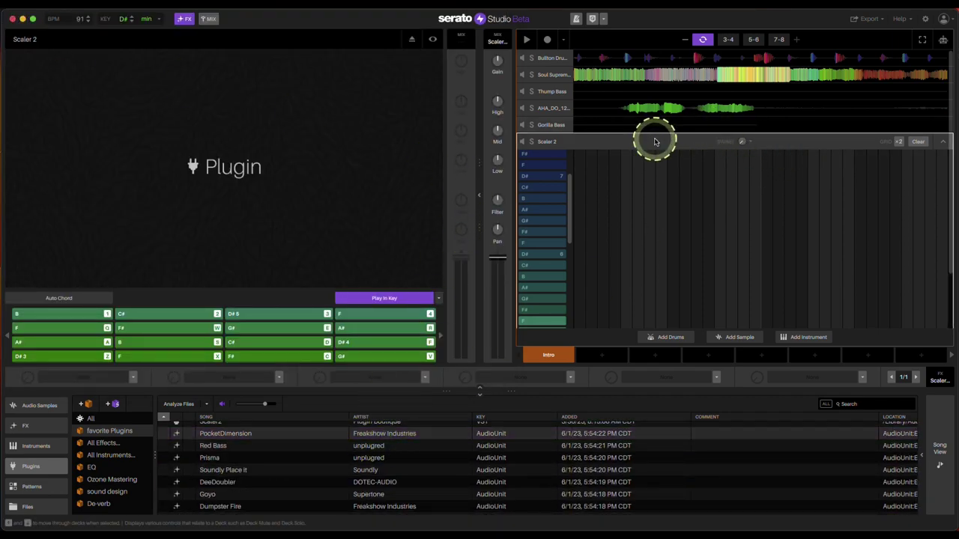
pyautogui.click(615, 125)
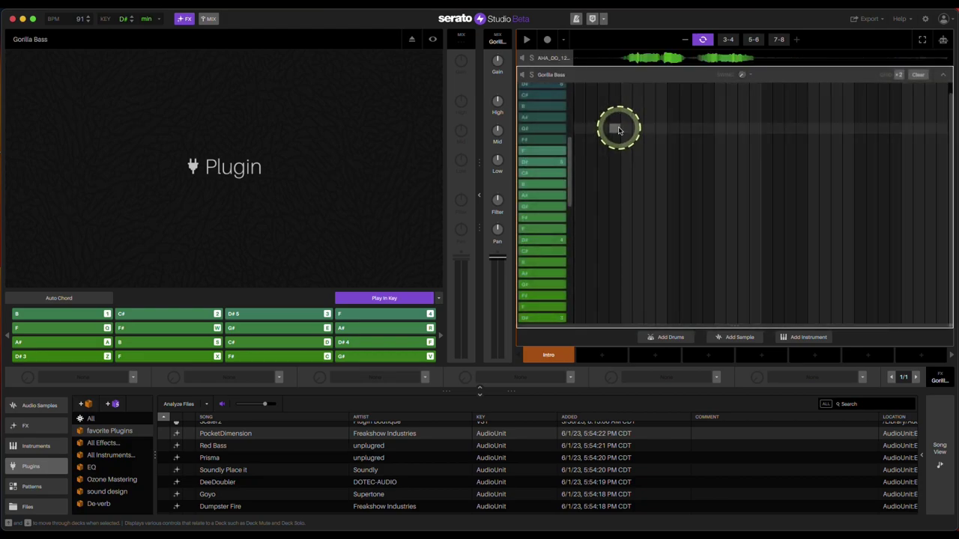
pyautogui.click(599, 73)
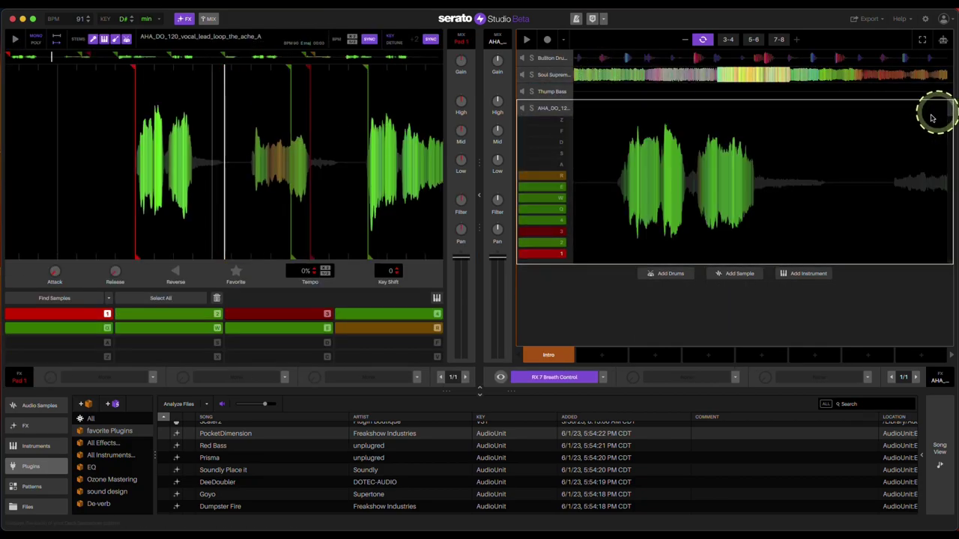
pyautogui.click(932, 118)
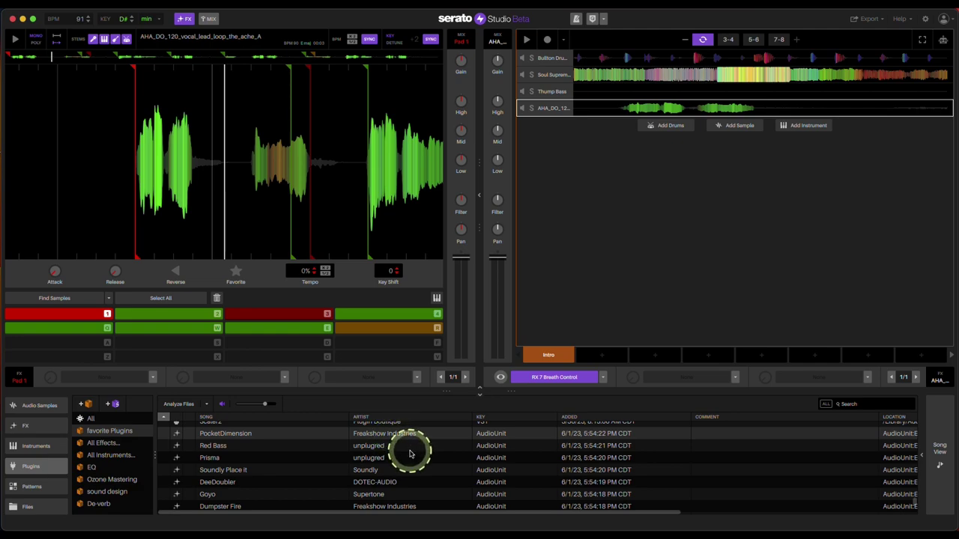
# Load PocketDimension into the Bullton Drum Kit's first effect slot and move the plugin window clear of the screen edge.
pyautogui.click(383, 438)
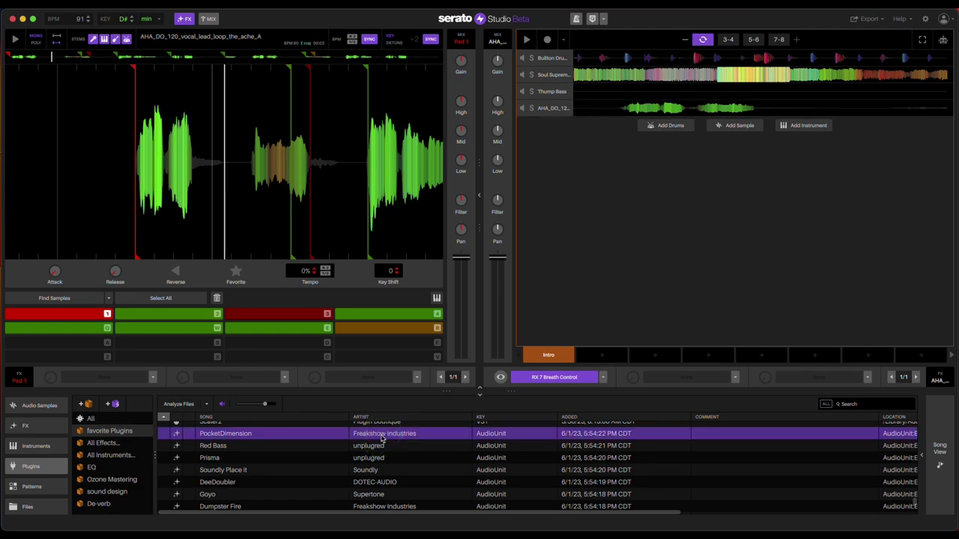
pyautogui.click(592, 56)
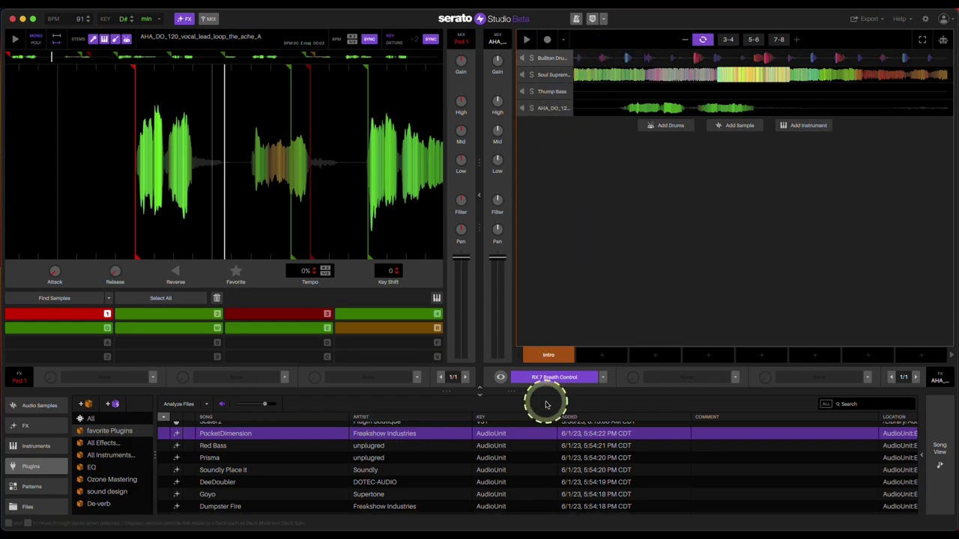
pyautogui.moveTo(455, 435); pyautogui.dragTo(562, 380)
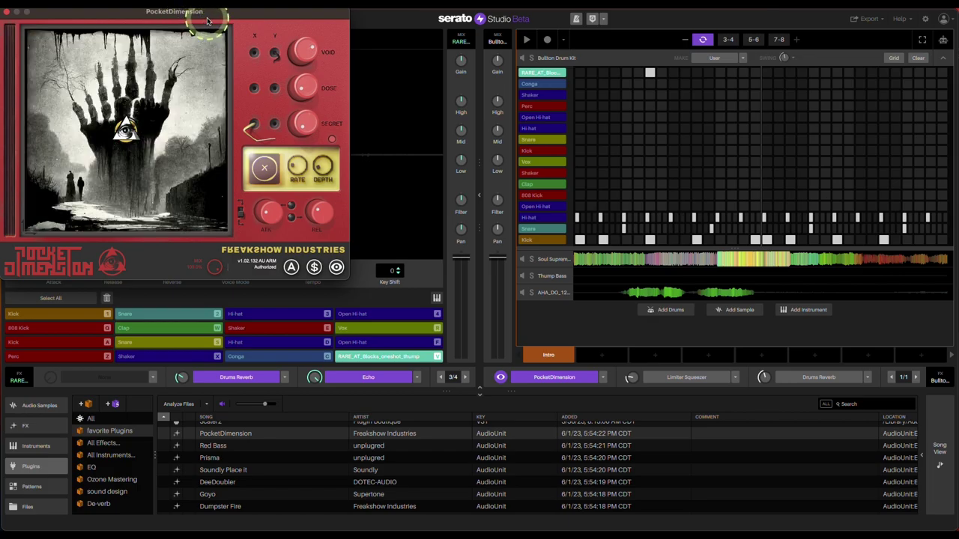
pyautogui.moveTo(208, 18); pyautogui.dragTo(363, 88)
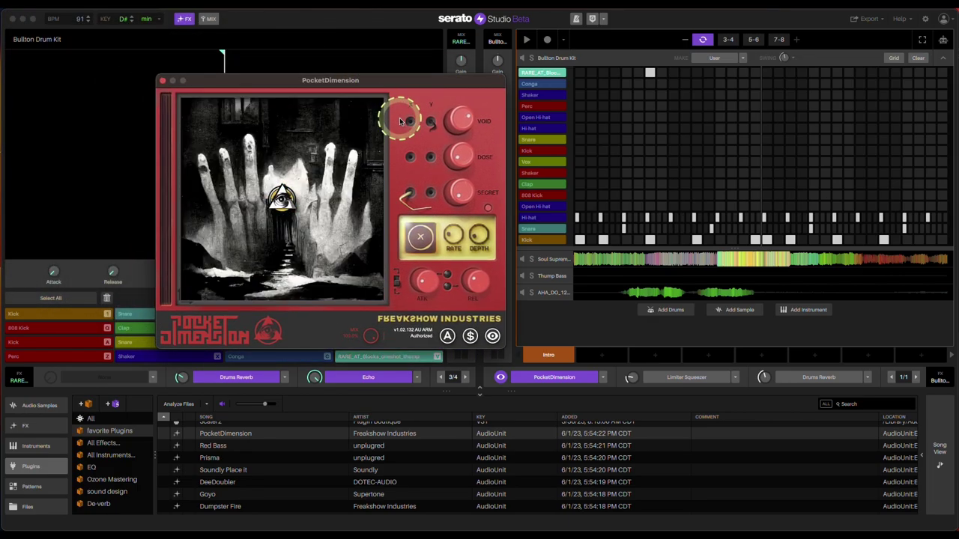
# Solo the Bullton Drum Kit and audition the beat while moving PocketDimension's eye around its display.
pyautogui.click(529, 43)
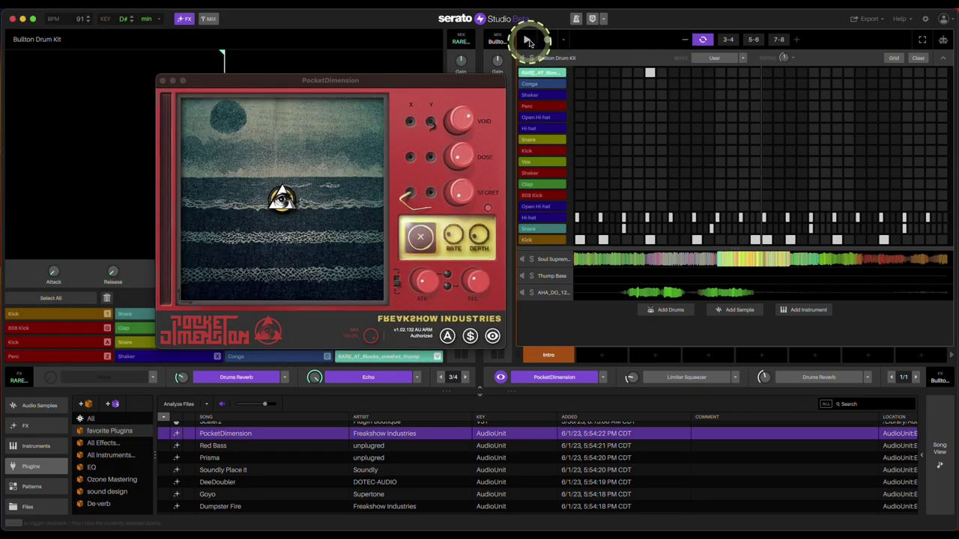
pyautogui.click(529, 43)
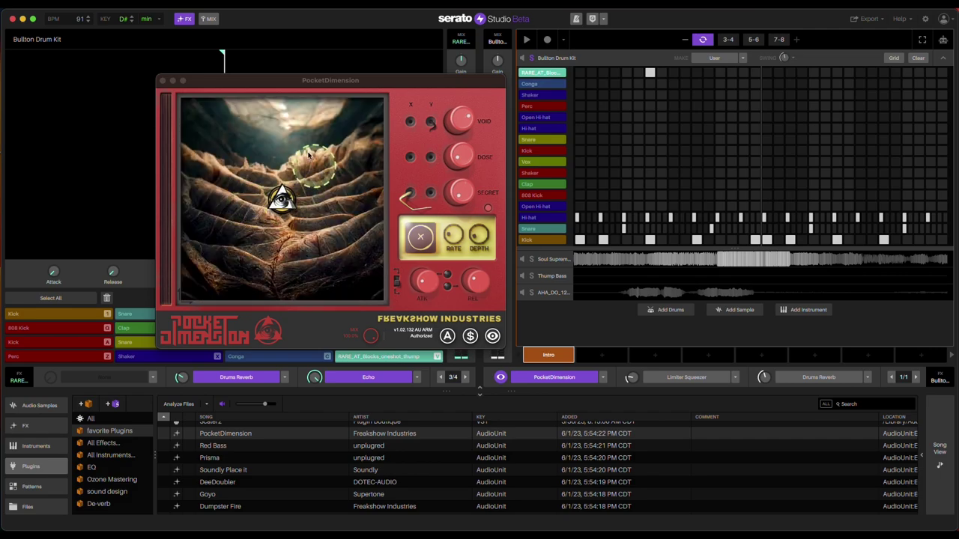
pyautogui.click(268, 191)
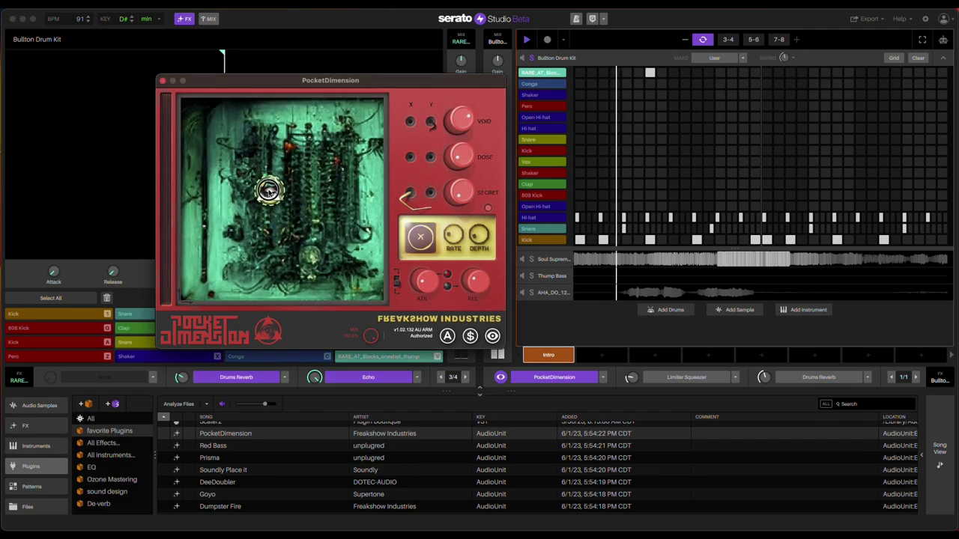
pyautogui.moveTo(255, 176); pyautogui.dragTo(224, 222)
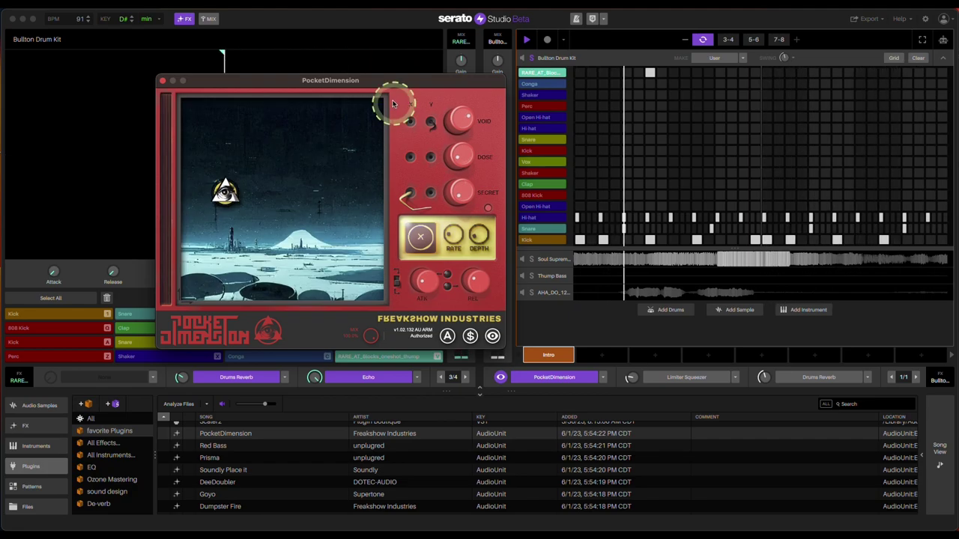
pyautogui.moveTo(381, 78); pyautogui.dragTo(341, 66)
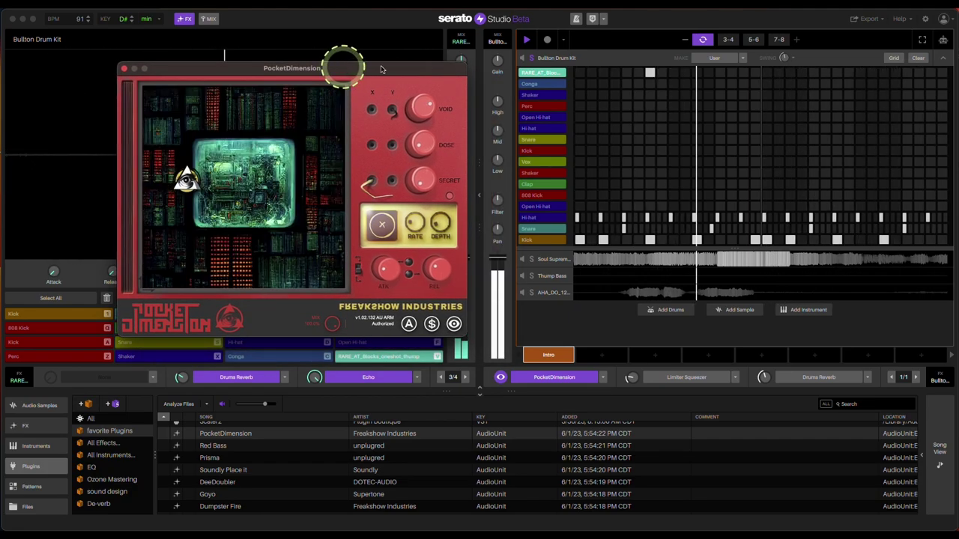
# Show automation for the Bullton Drum Kit and select PocketDimension's ENTER Portal as the parameter.
pyautogui.click(943, 40)
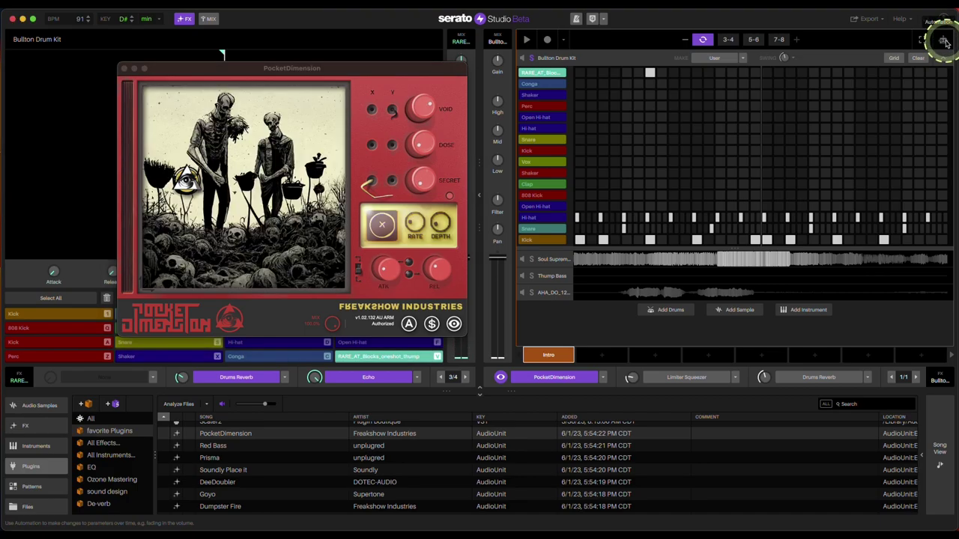
pyautogui.click(943, 41)
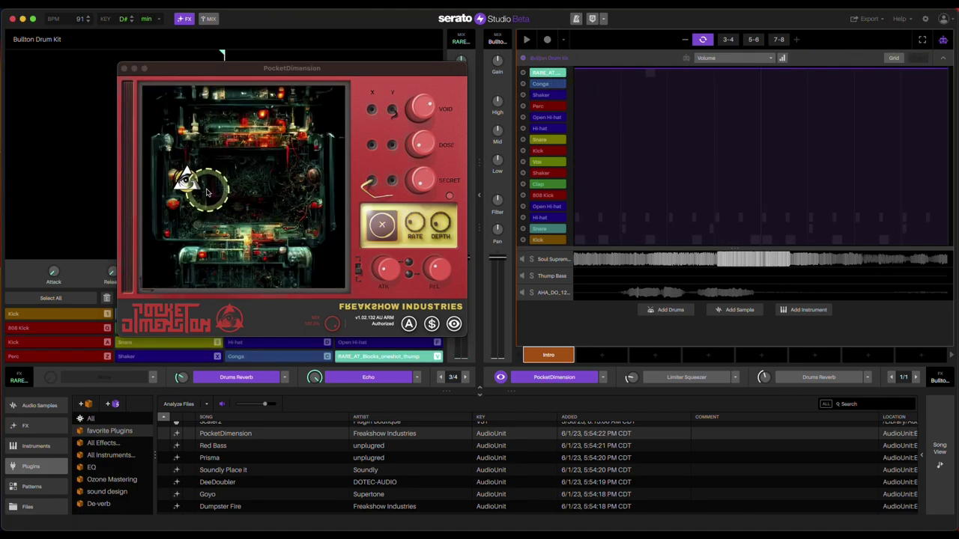
pyautogui.click(192, 185)
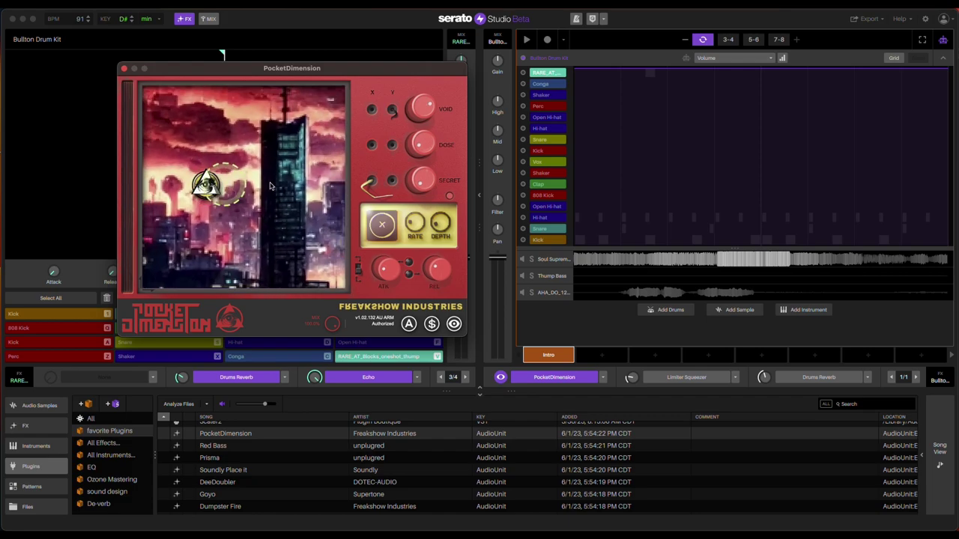
pyautogui.click(728, 58)
pyautogui.click(728, 57)
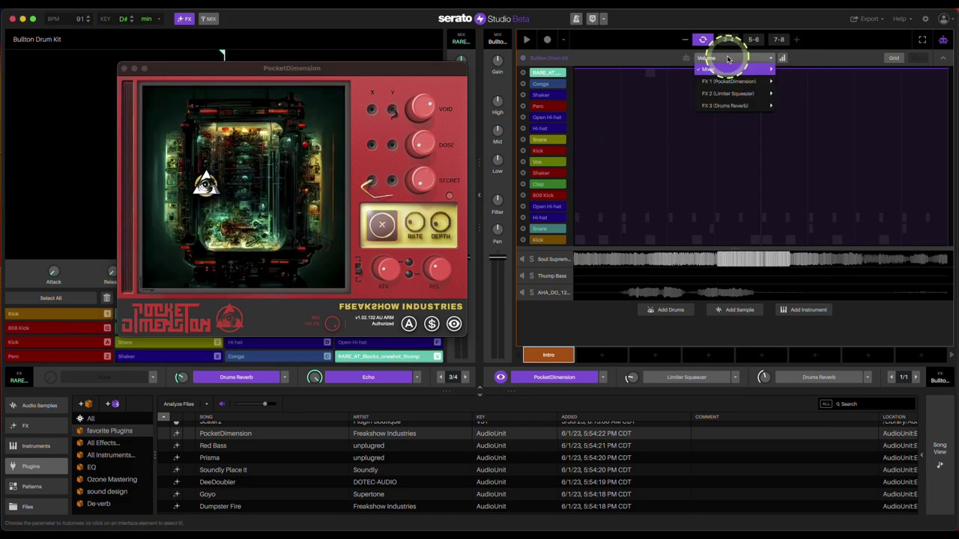
pyautogui.click(723, 82)
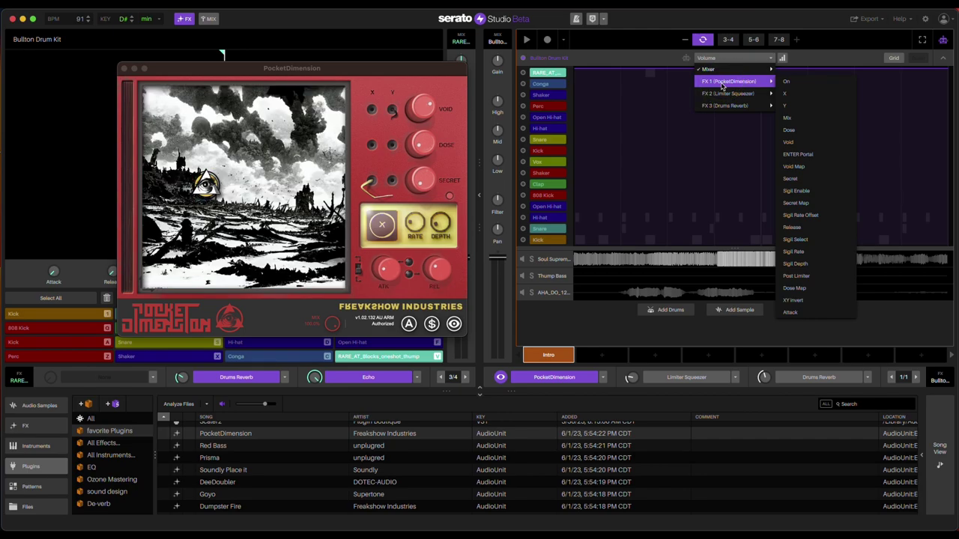
pyautogui.click(814, 155)
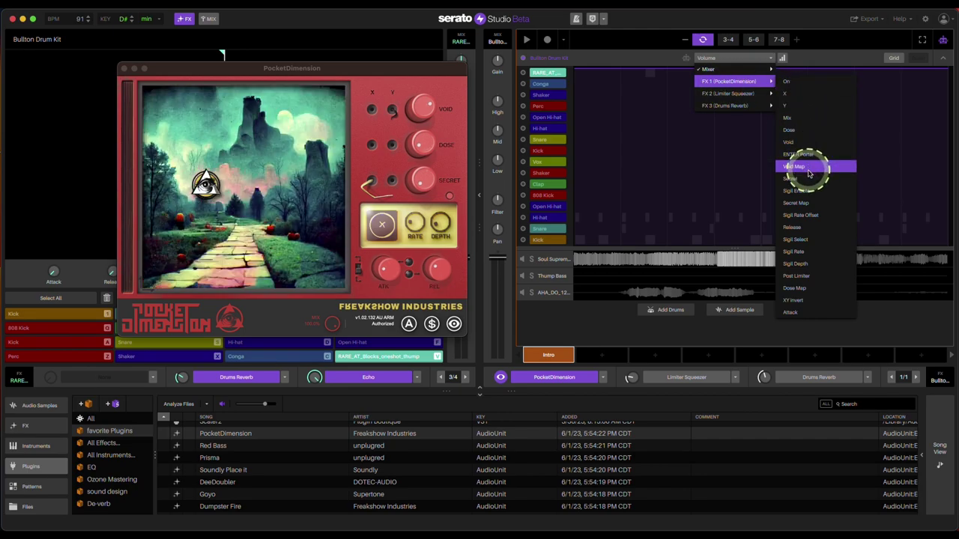
# Draw an ENTER Portal automation ramp rising from zero across the whole pattern and play it back.
pyautogui.click(947, 247)
pyautogui.click(567, 246)
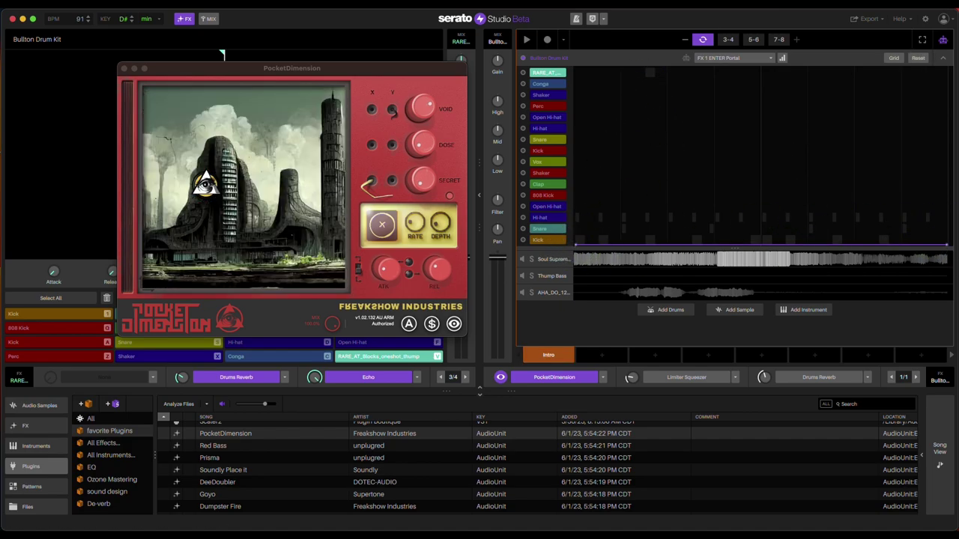
pyautogui.moveTo(932, 241); pyautogui.dragTo(942, 82)
pyautogui.press('space')
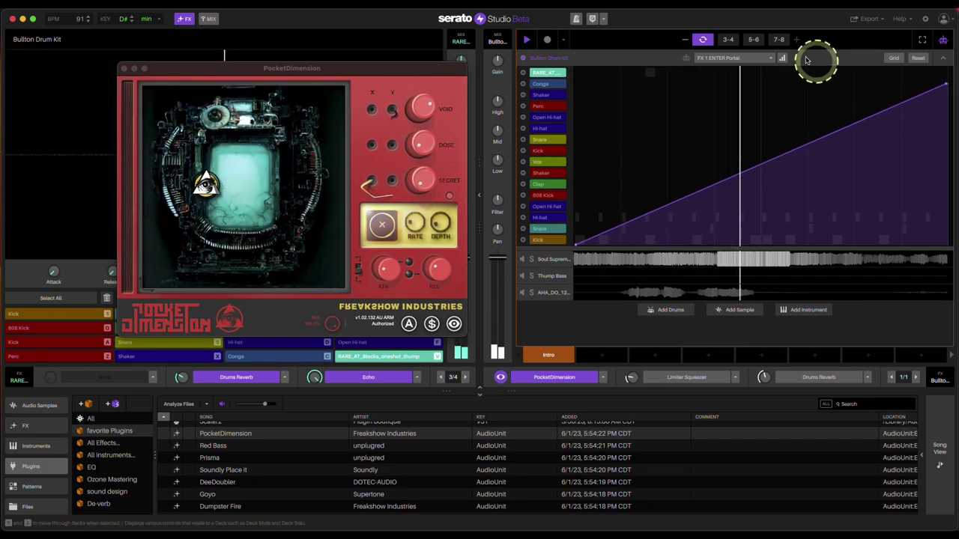
pyautogui.click(756, 60)
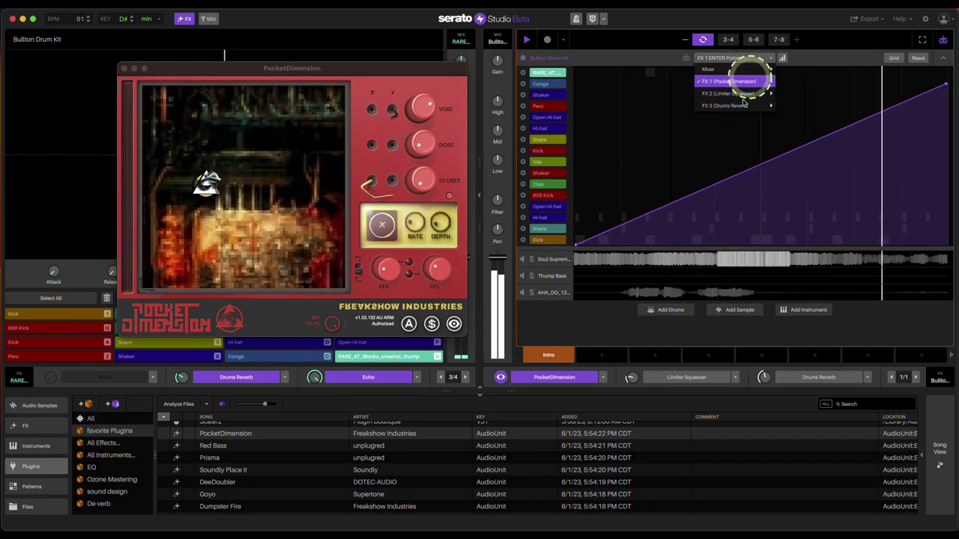
pyautogui.click(829, 60)
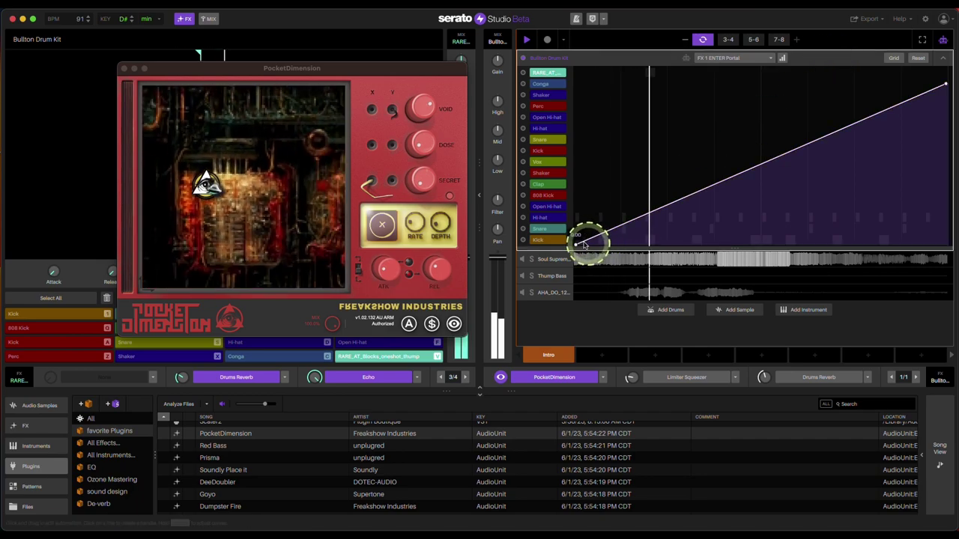
# Raise the start of the ENTER Portal ramp to its maximum, listen to the result, and reset this automation.
pyautogui.moveTo(579, 244); pyautogui.dragTo(636, 73)
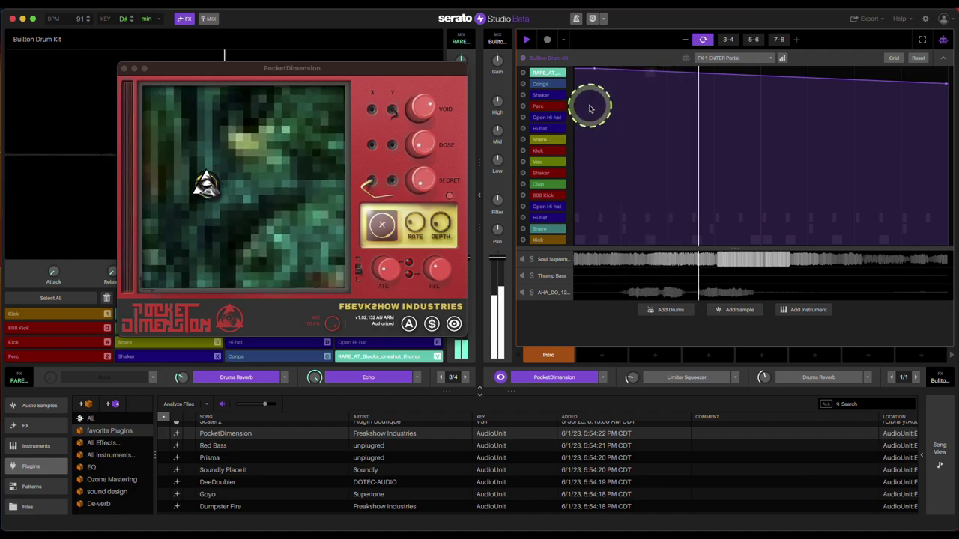
pyautogui.click(294, 296)
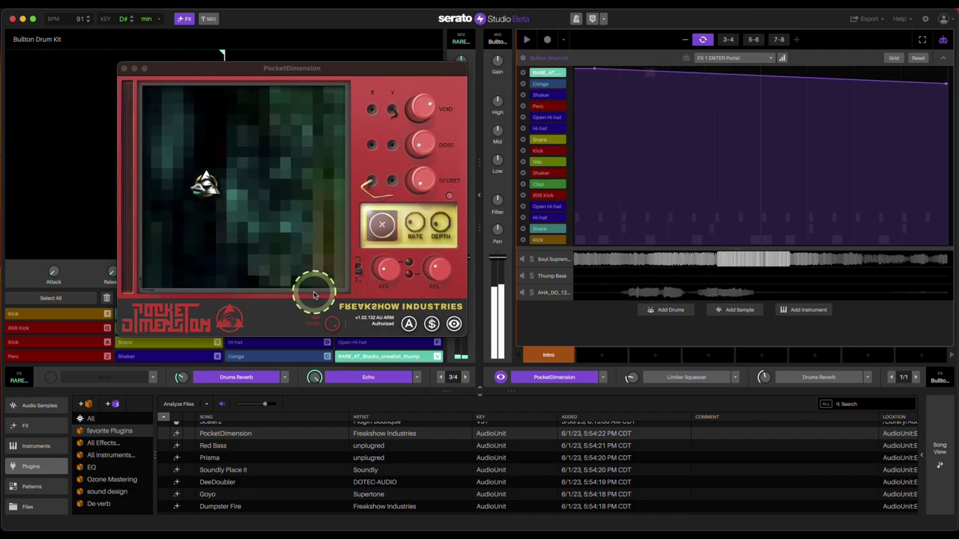
pyautogui.click(526, 39)
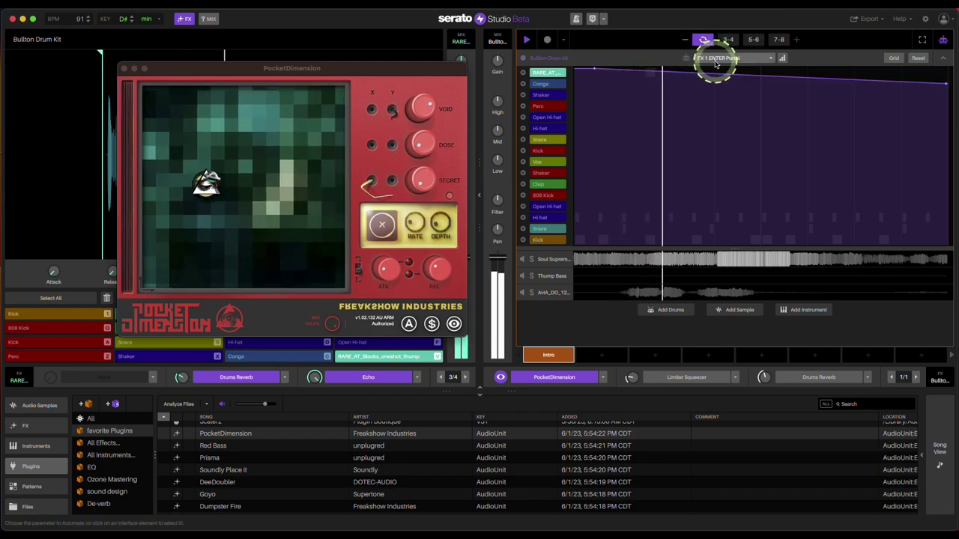
pyautogui.click(916, 59)
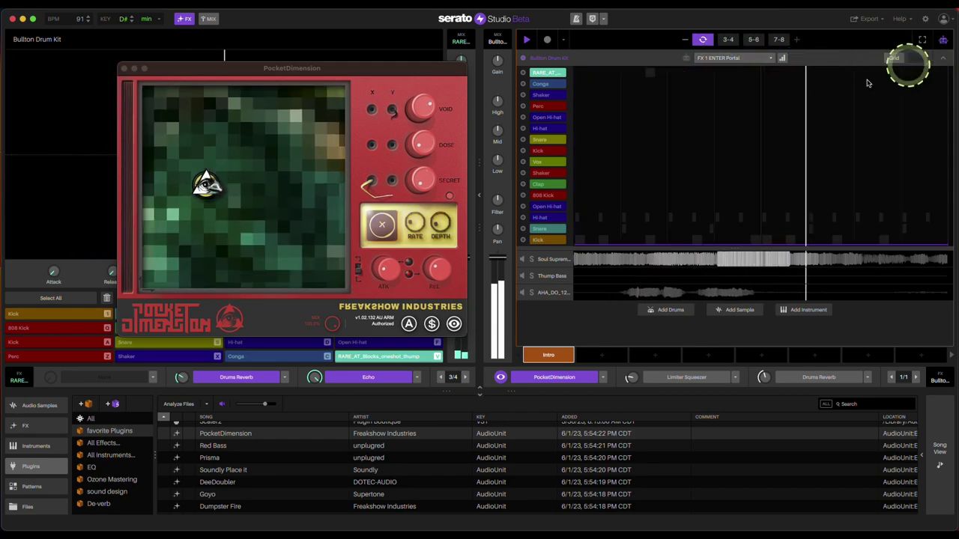
# Move PocketDimension's eye toward the centre and draw an X automation curve that dips, rises, and falls low near the end.
pyautogui.moveTo(229, 145); pyautogui.dragTo(257, 173)
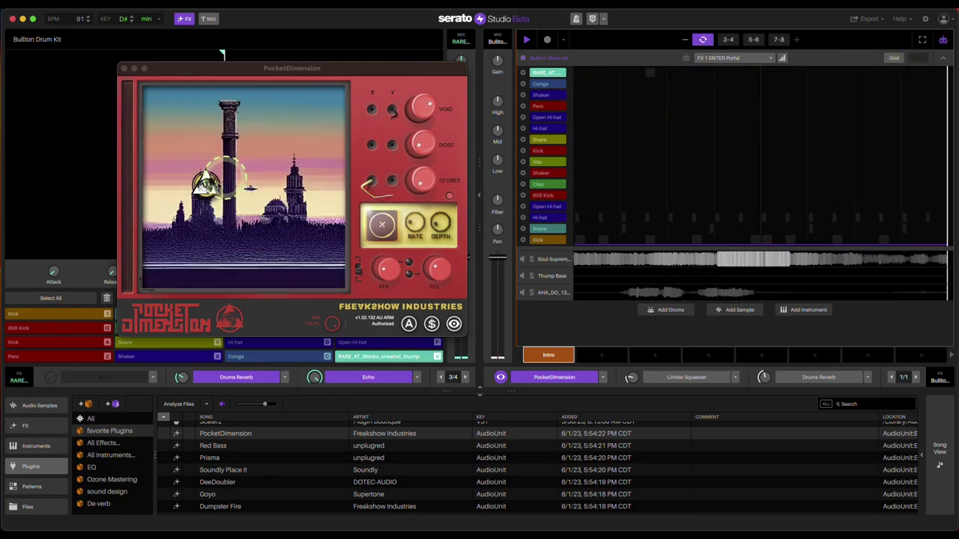
pyautogui.click(725, 58)
pyautogui.moveTo(731, 81)
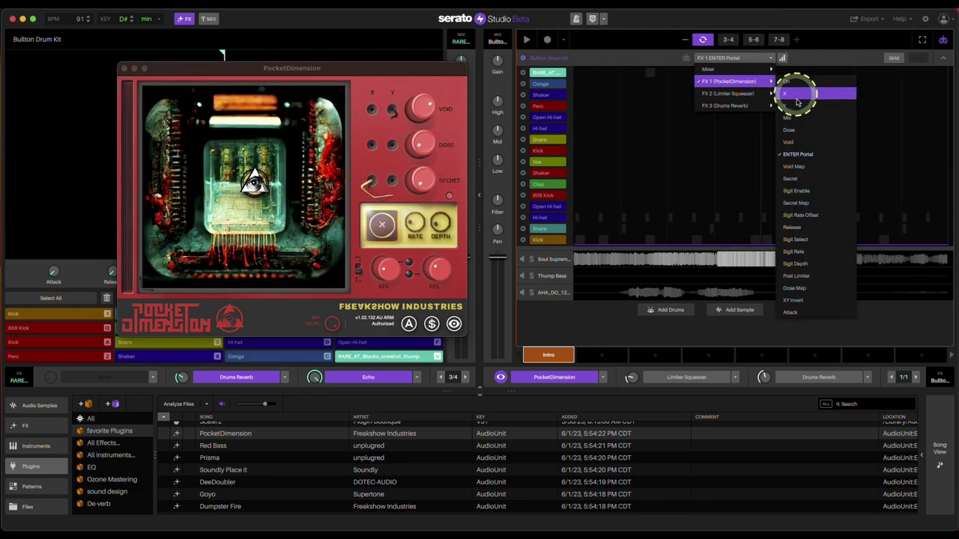
pyautogui.click(793, 83)
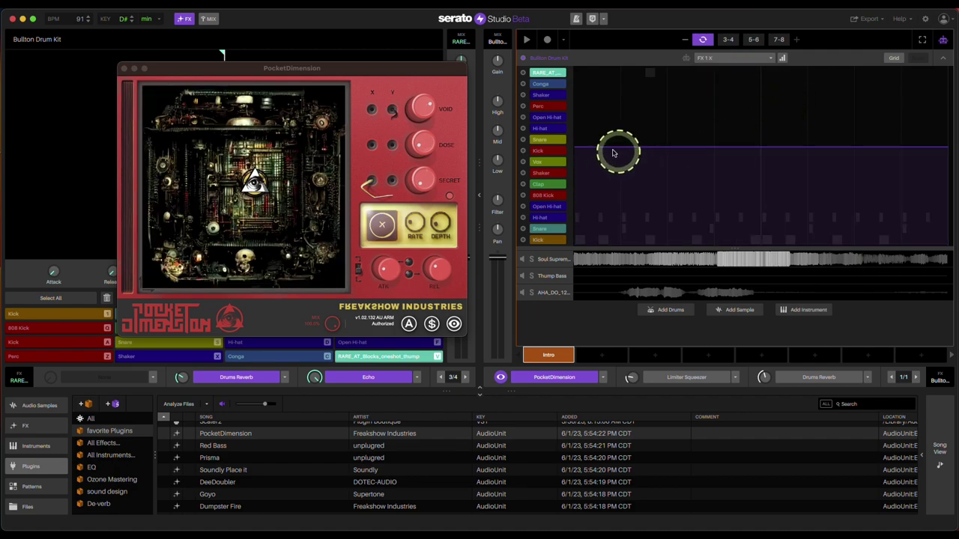
pyautogui.moveTo(613, 153); pyautogui.dragTo(842, 215)
# Draw a Y automation curve for PocketDimension that rises, dips mid-pattern, and rises again, and play it back.
pyautogui.click(745, 60)
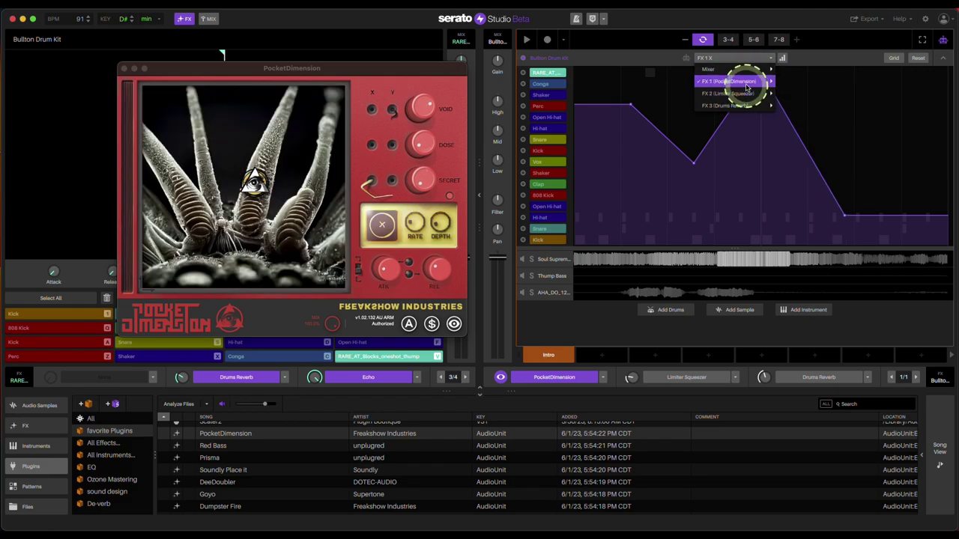
pyautogui.moveTo(750, 81)
pyautogui.click(789, 93)
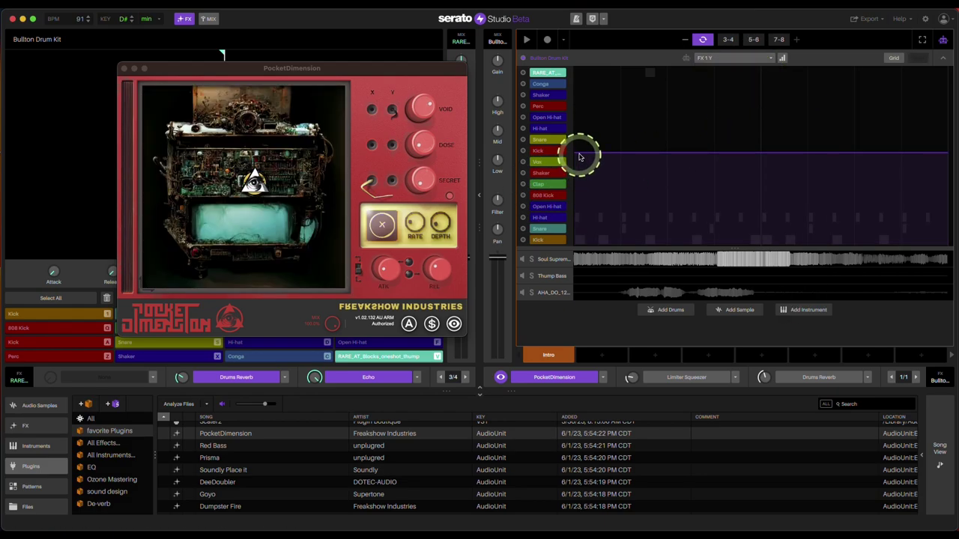
pyautogui.moveTo(579, 156)
pyautogui.mouseDown()
pyautogui.moveTo(649, 123)
pyautogui.moveTo(713, 196)
pyautogui.moveTo(759, 191)
pyautogui.moveTo(755, 199)
pyautogui.moveTo(788, 103)
pyautogui.moveTo(837, 100)
pyautogui.moveTo(883, 139)
pyautogui.moveTo(834, 139)
pyautogui.mouseUp()
pyautogui.press('space')
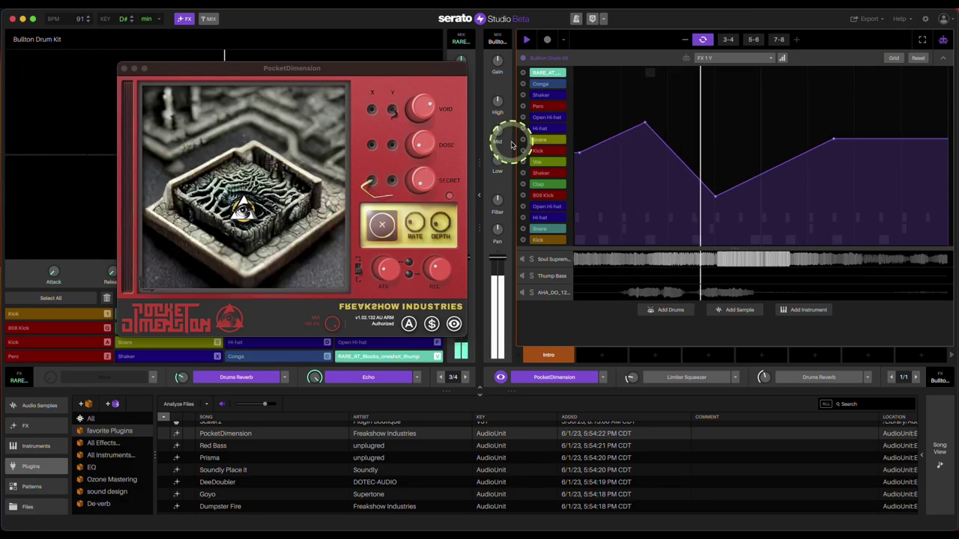
# Hold PocketDimension's ENTER Portal automation at a constant high level across the pattern, play it back, and close the plugin window.
pyautogui.click(725, 57)
pyautogui.moveTo(732, 81)
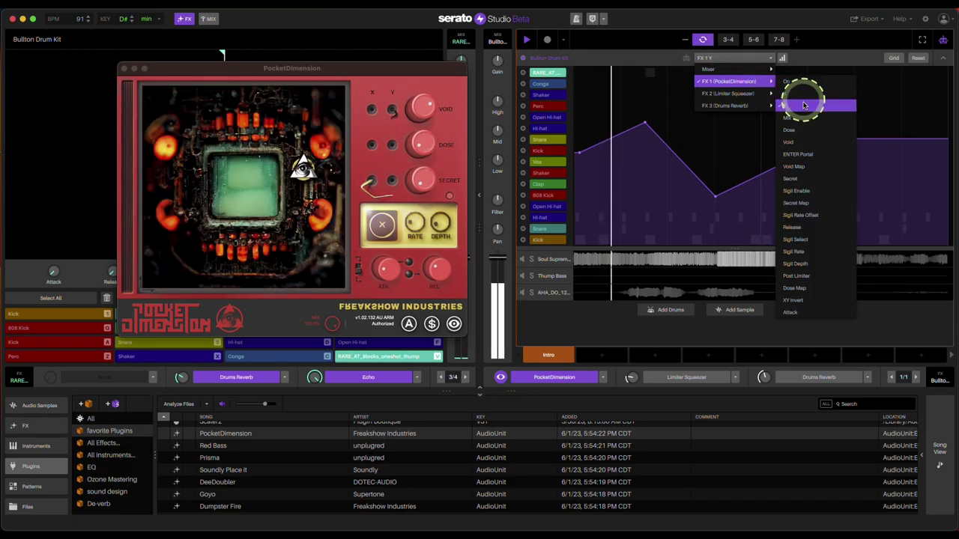
pyautogui.click(790, 158)
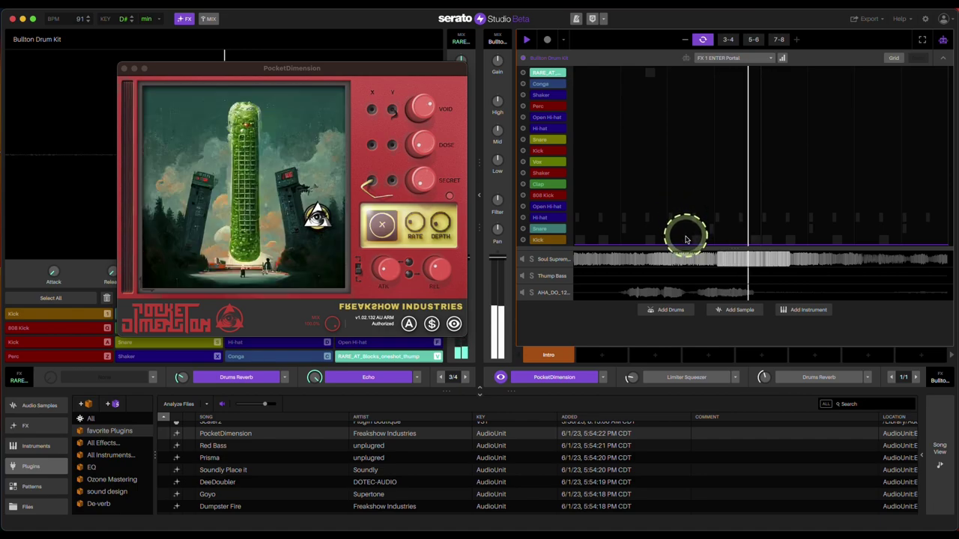
pyautogui.moveTo(683, 184); pyautogui.dragTo(685, 115)
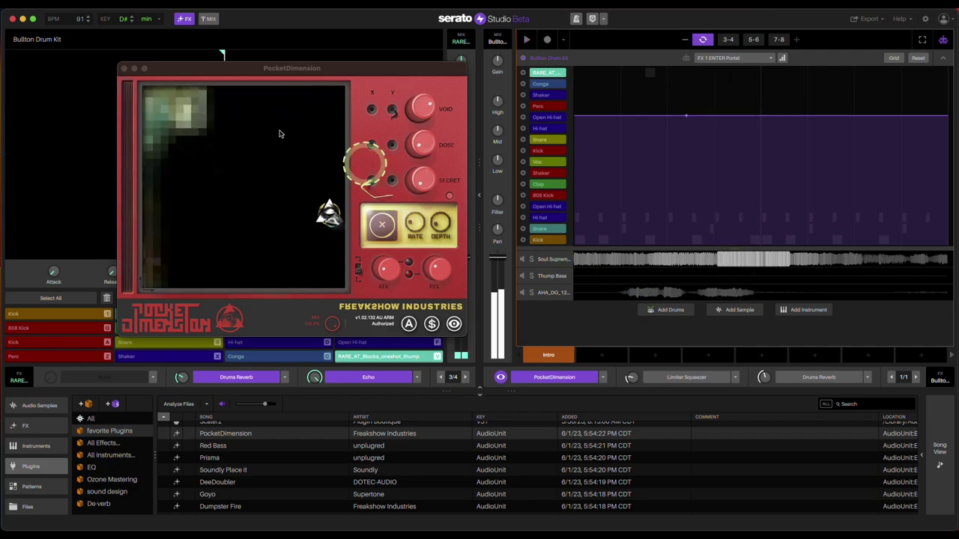
pyautogui.click(124, 70)
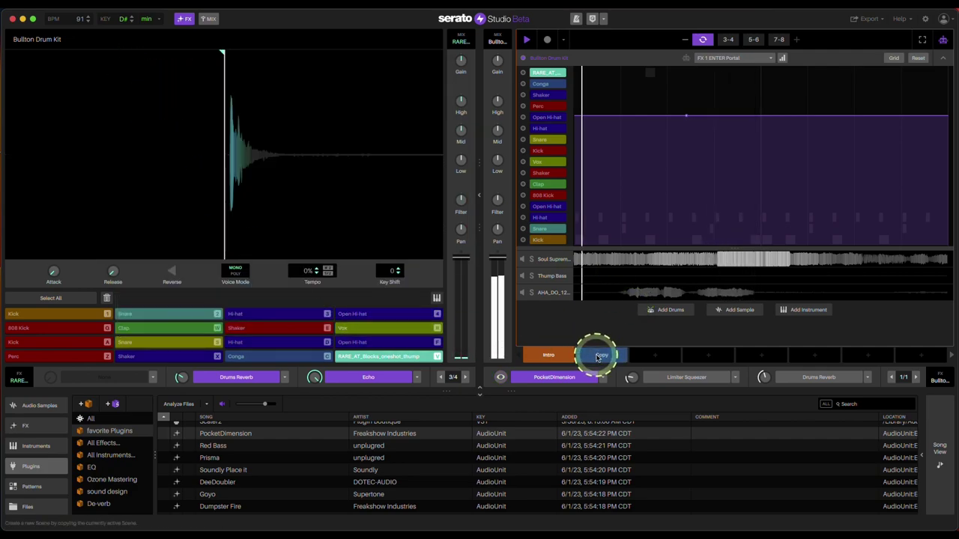
# Load Red Bass into the drum kit's first effect slot and compare the beat with the effect on and off.
pyautogui.moveTo(383, 449); pyautogui.dragTo(547, 393)
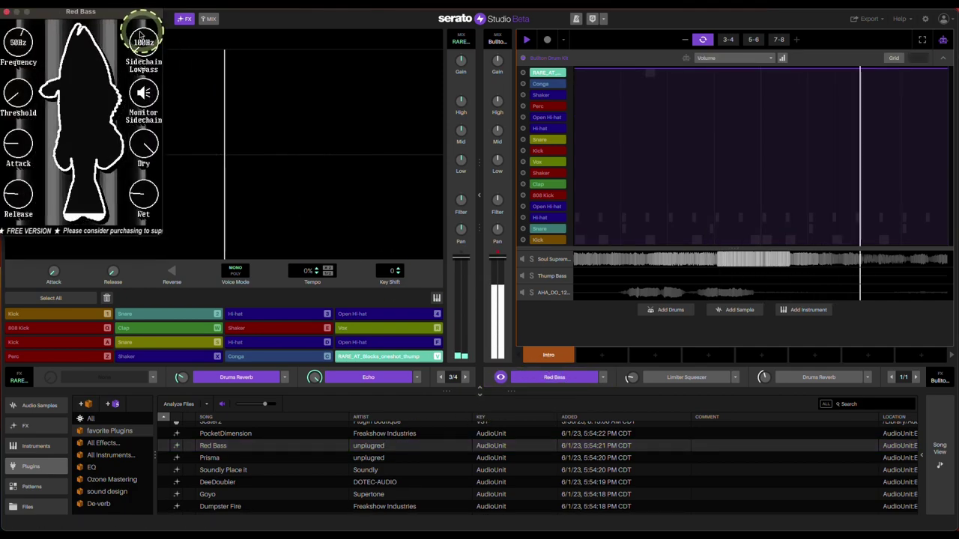
pyautogui.moveTo(124, 15); pyautogui.dragTo(356, 78)
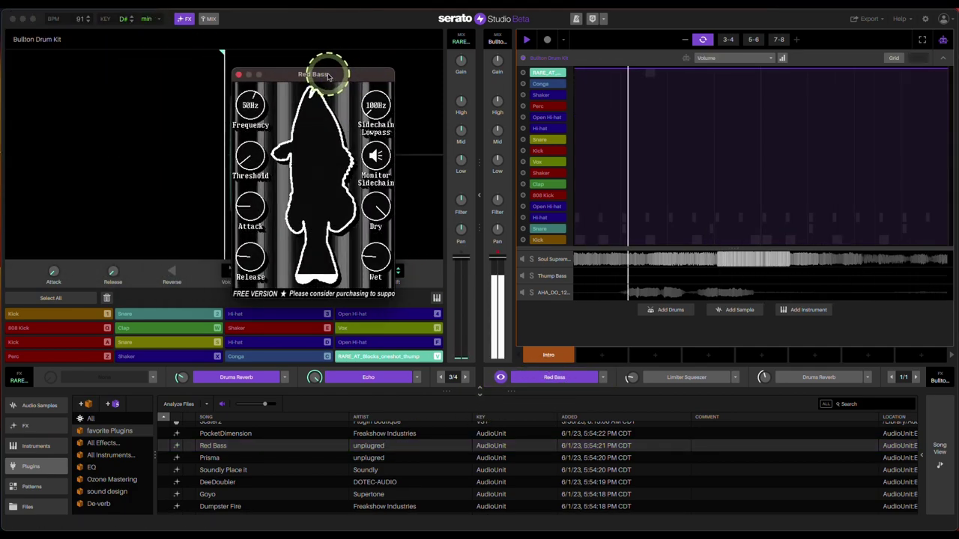
pyautogui.click(275, 140)
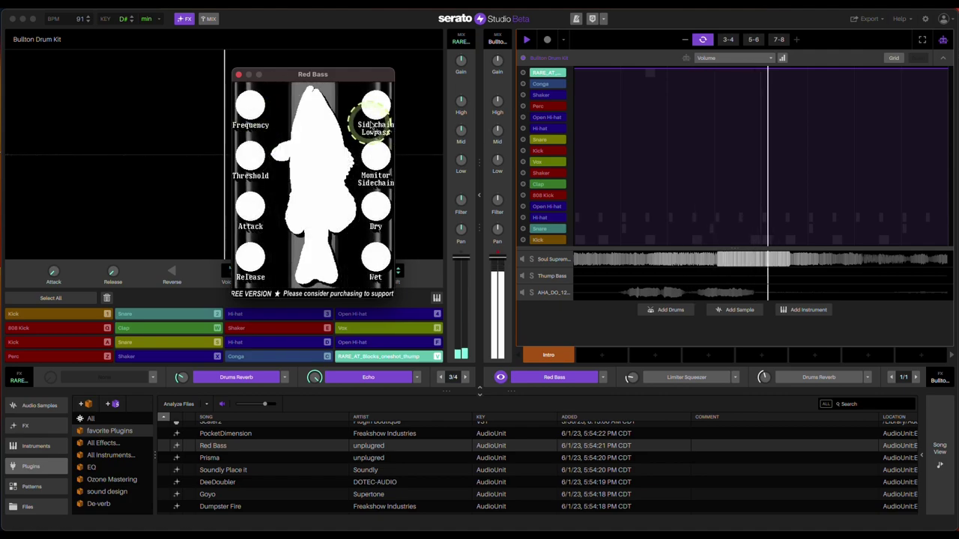
pyautogui.click(496, 121)
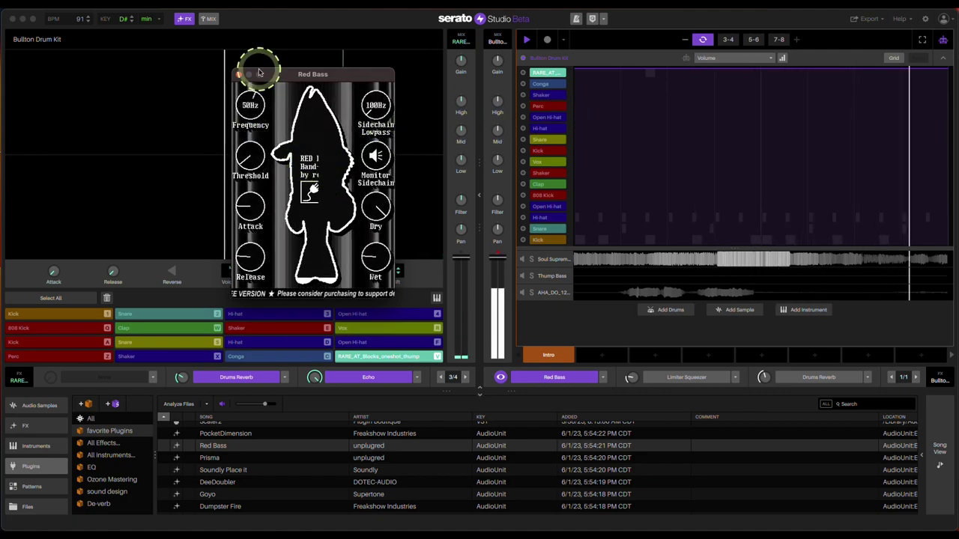
pyautogui.click(552, 378)
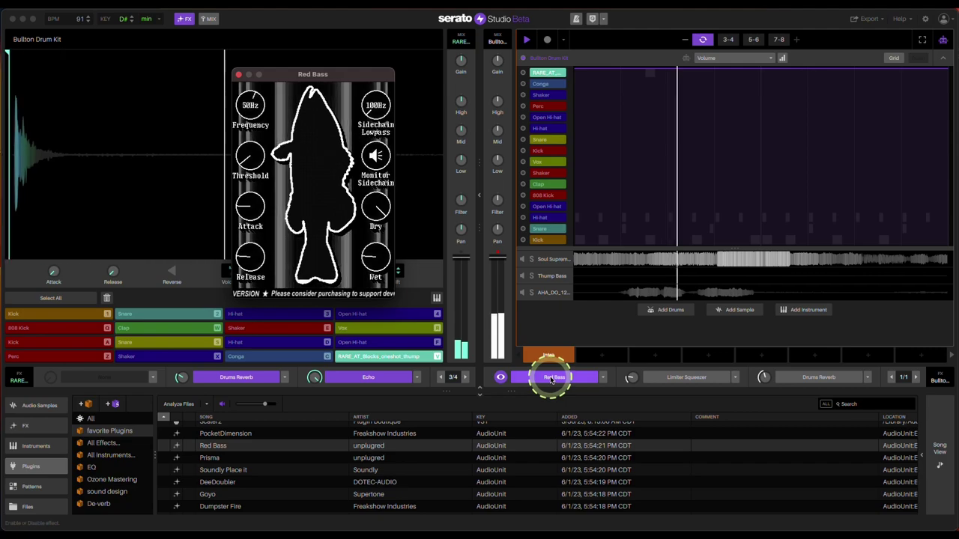
pyautogui.click(552, 378)
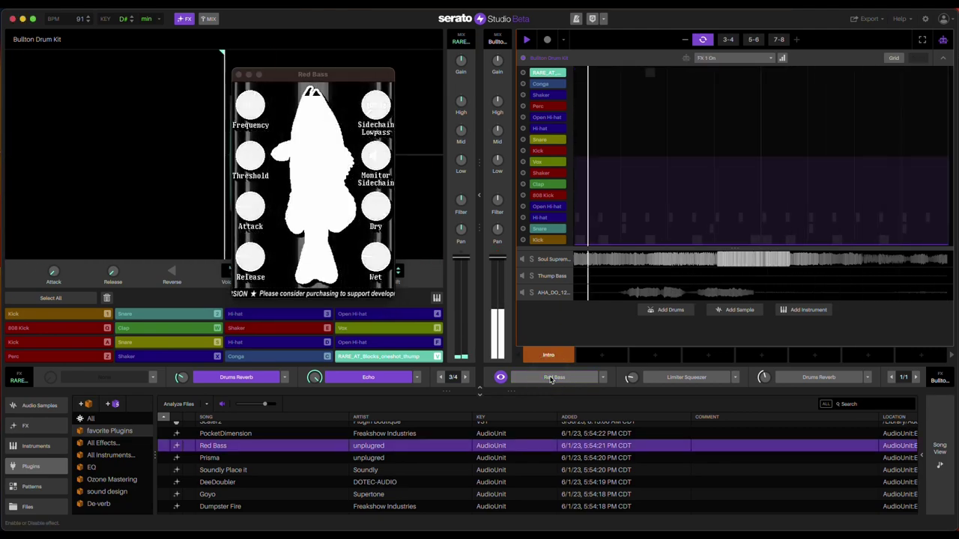
pyautogui.click(552, 379)
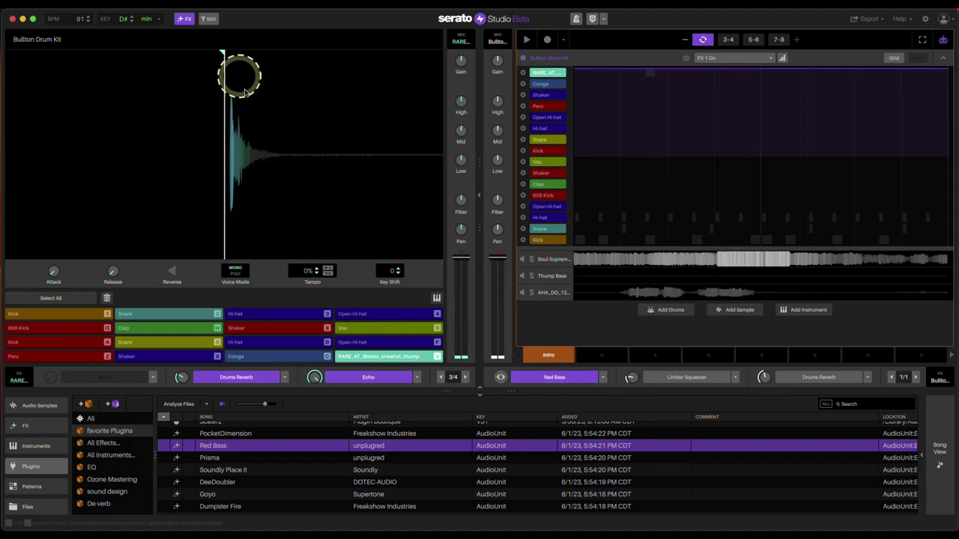
# Replace Red Bass with Prisma and add a Rectify module in the second row of its High Mid band during playback.
pyautogui.scroll(-1, 441, 490)
pyautogui.click(369, 460)
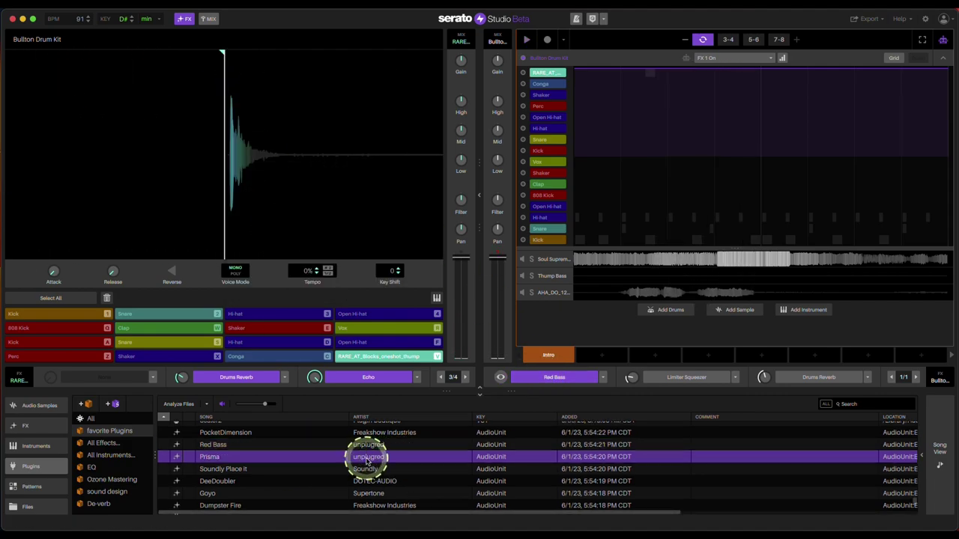
pyautogui.moveTo(552, 380); pyautogui.dragTo(553, 378)
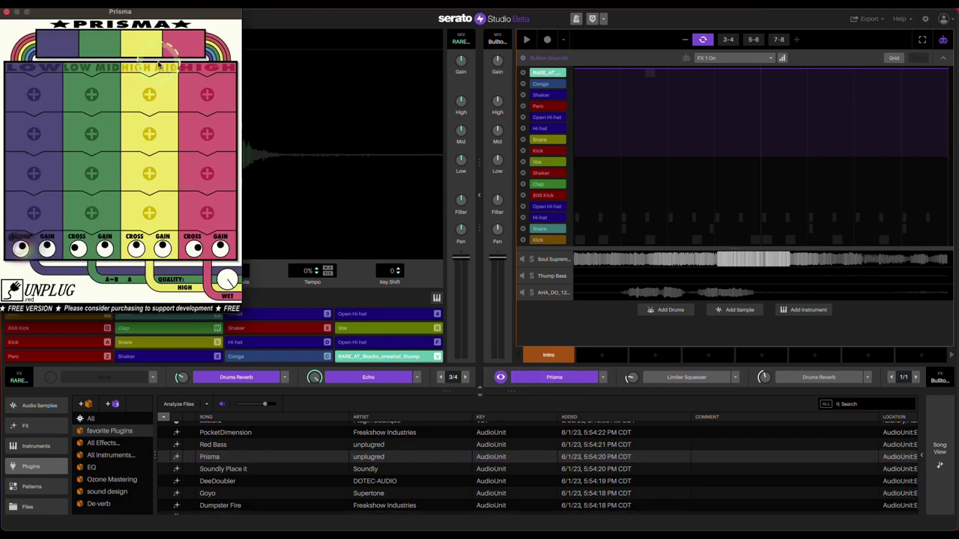
pyautogui.moveTo(173, 13); pyautogui.dragTo(342, 77)
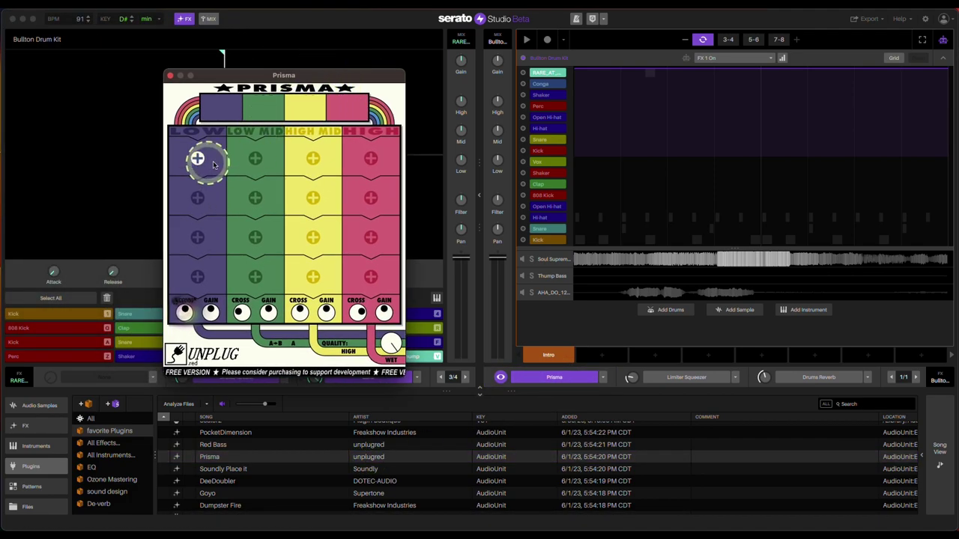
pyautogui.click(318, 194)
pyautogui.click(529, 315)
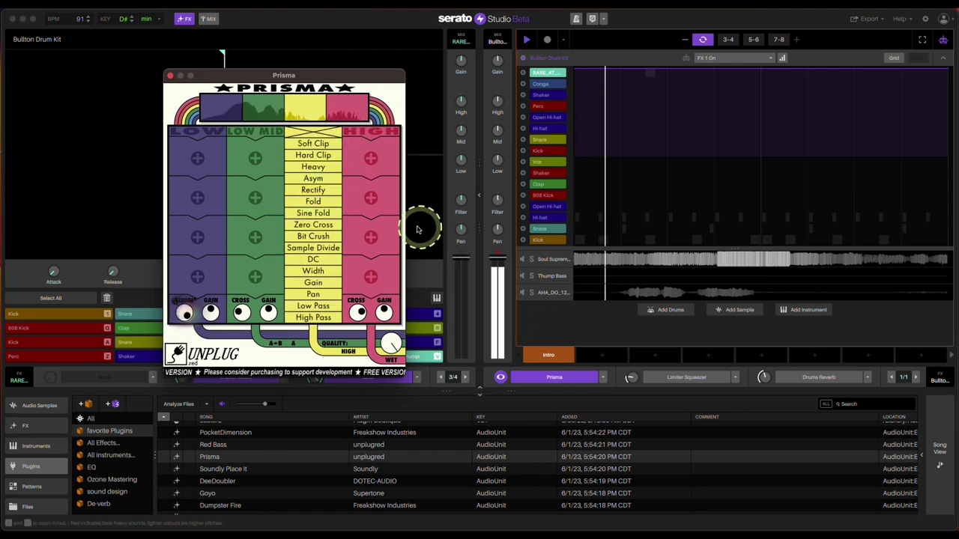
pyautogui.click(313, 190)
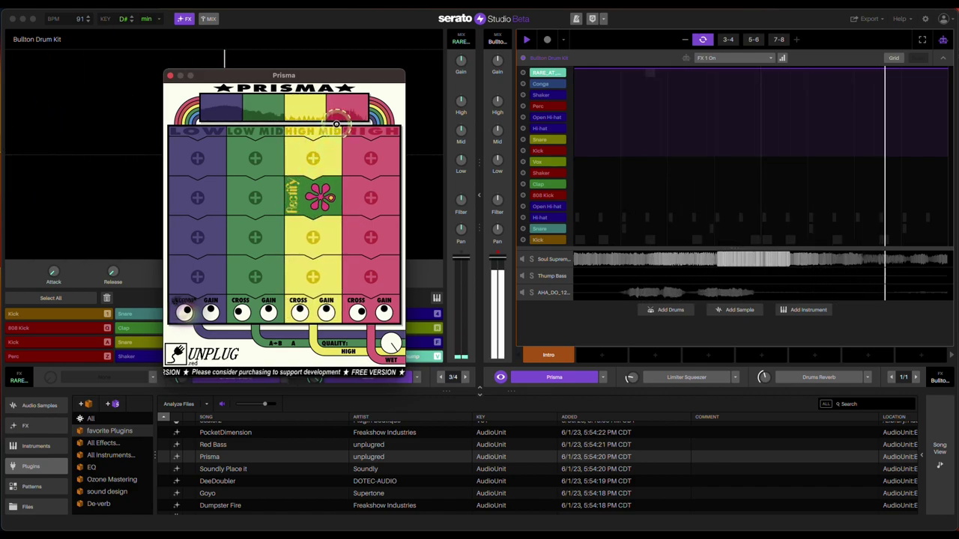
# Add Bit Crush to Prisma's Low band and Sine Fold to its High band, listen, and close the plugin window.
pyautogui.click(197, 232)
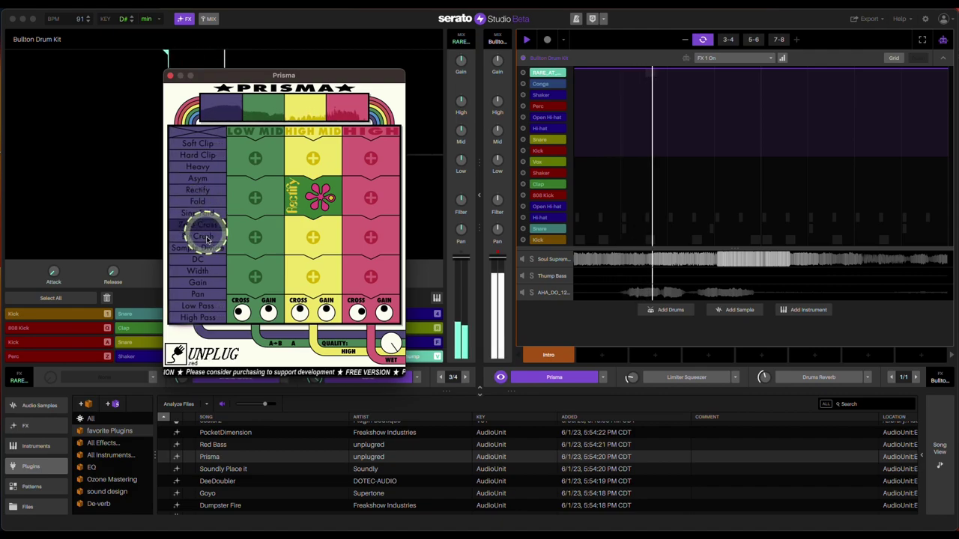
pyautogui.click(201, 238)
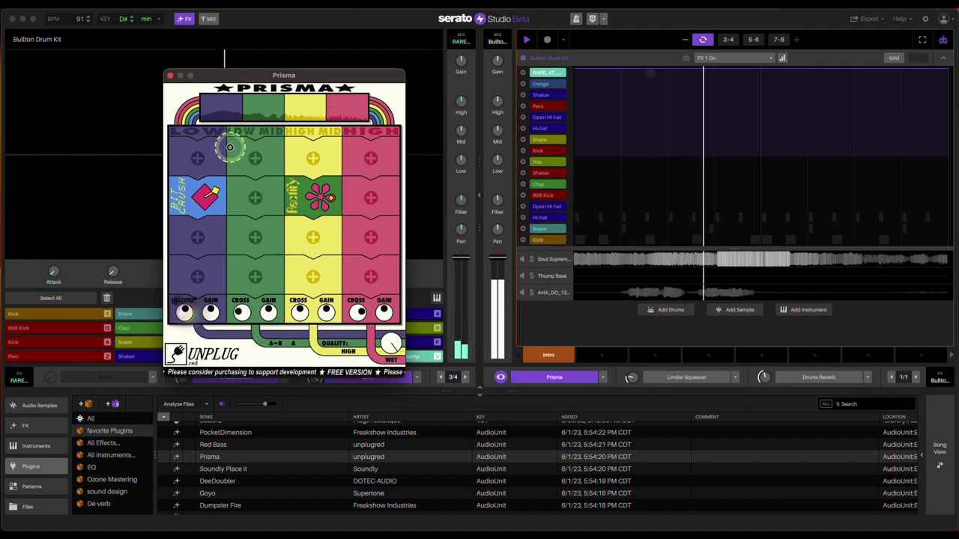
pyautogui.click(370, 197)
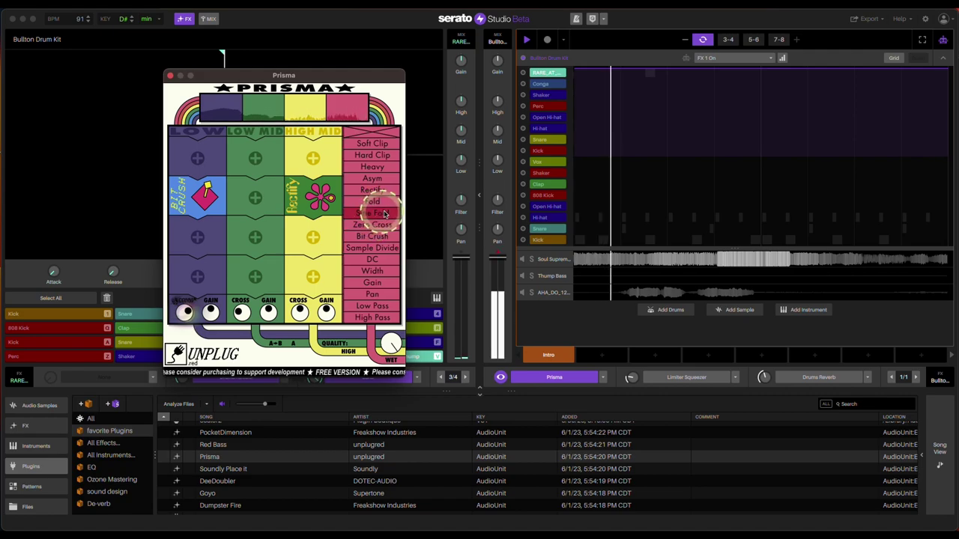
pyautogui.click(375, 202)
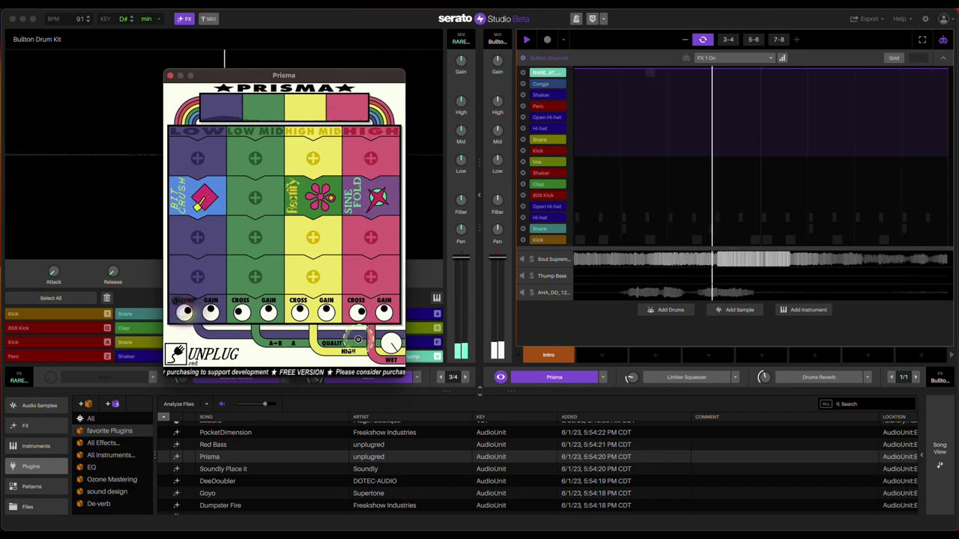
pyautogui.click(170, 76)
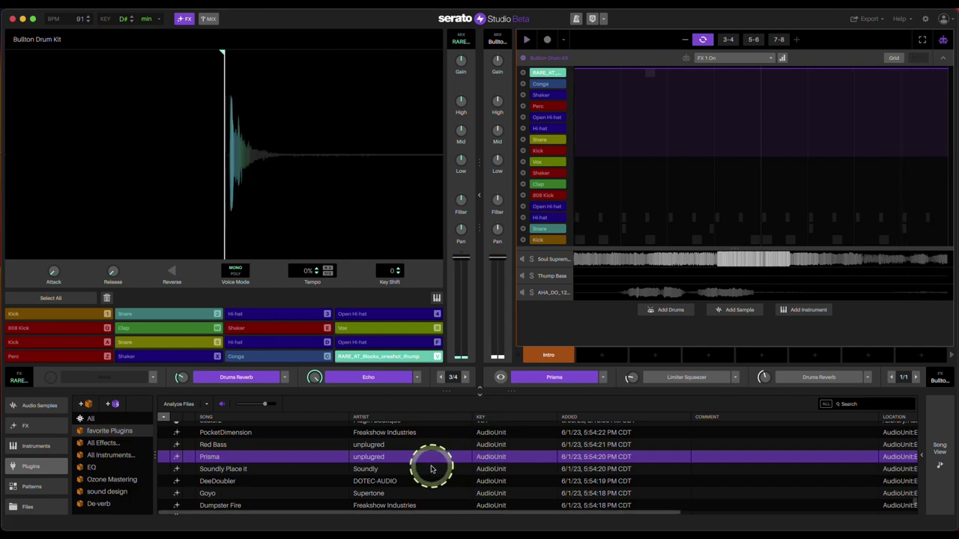
# Replace Prisma with DeeDoubler, raise its Amount to 77% while the beat plays, and close its window.
pyautogui.click(380, 469)
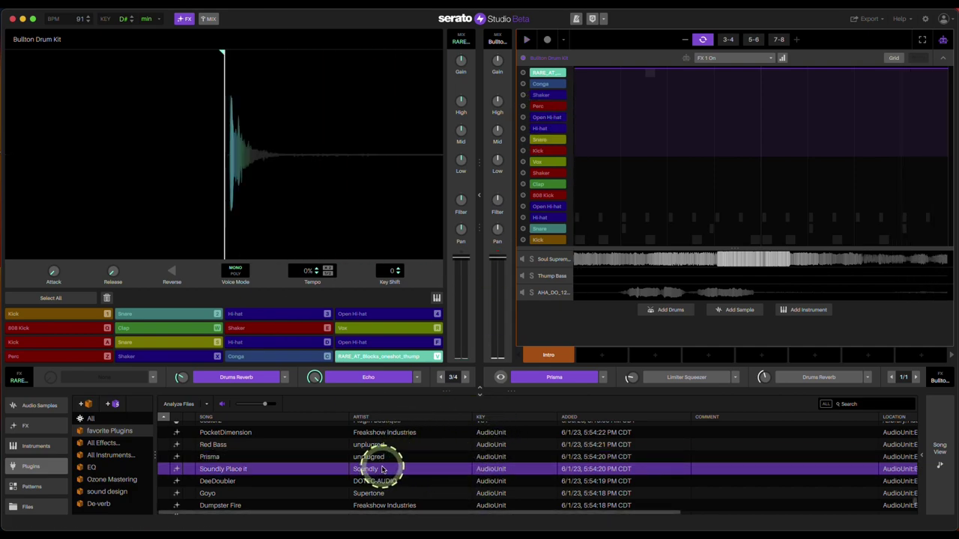
pyautogui.click(379, 483)
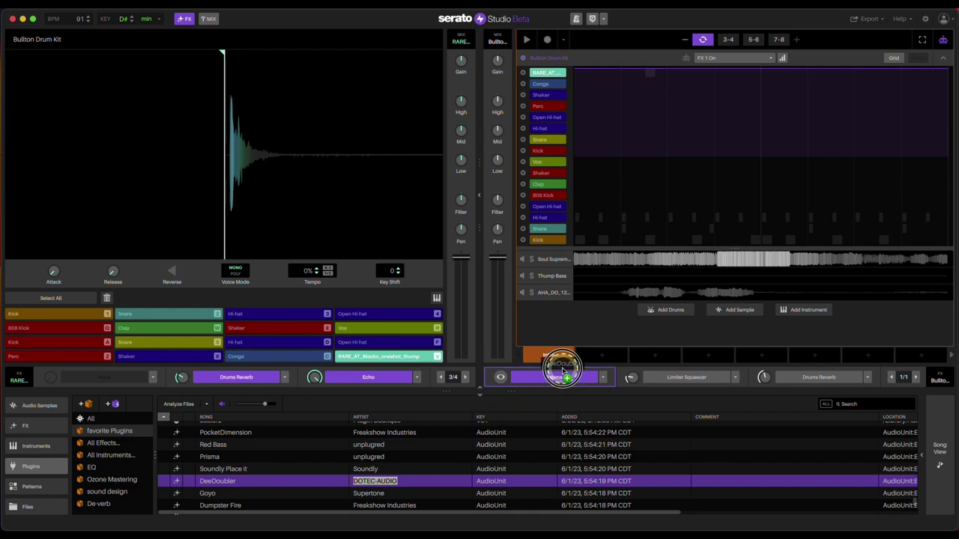
pyautogui.moveTo(565, 384); pyautogui.dragTo(563, 380)
pyautogui.moveTo(225, 26); pyautogui.dragTo(324, 87)
pyautogui.press('space')
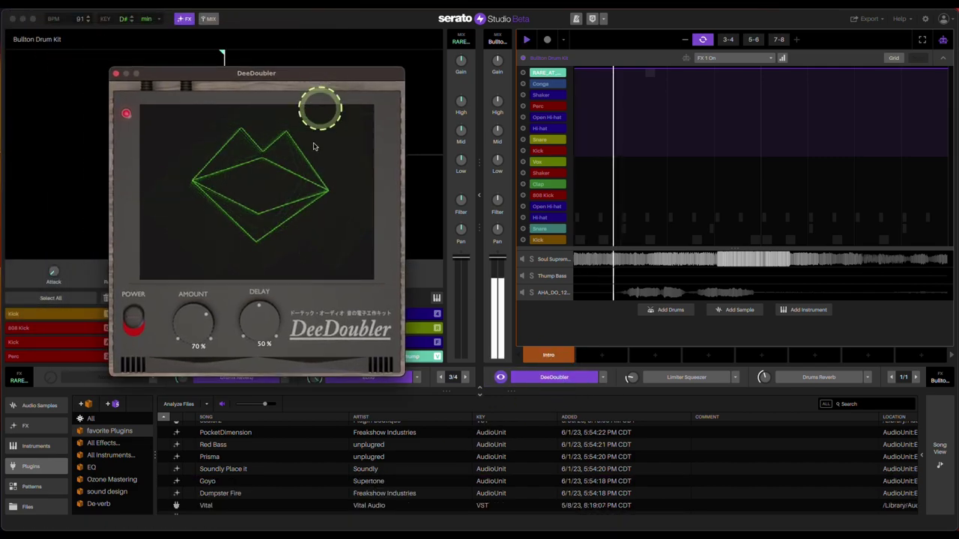
pyautogui.moveTo(188, 325); pyautogui.dragTo(193, 313)
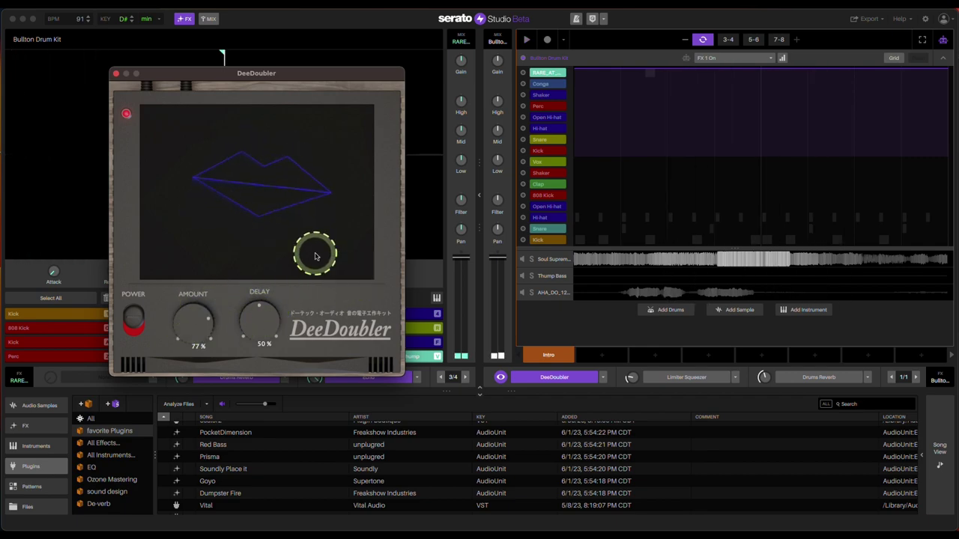
pyautogui.click(114, 74)
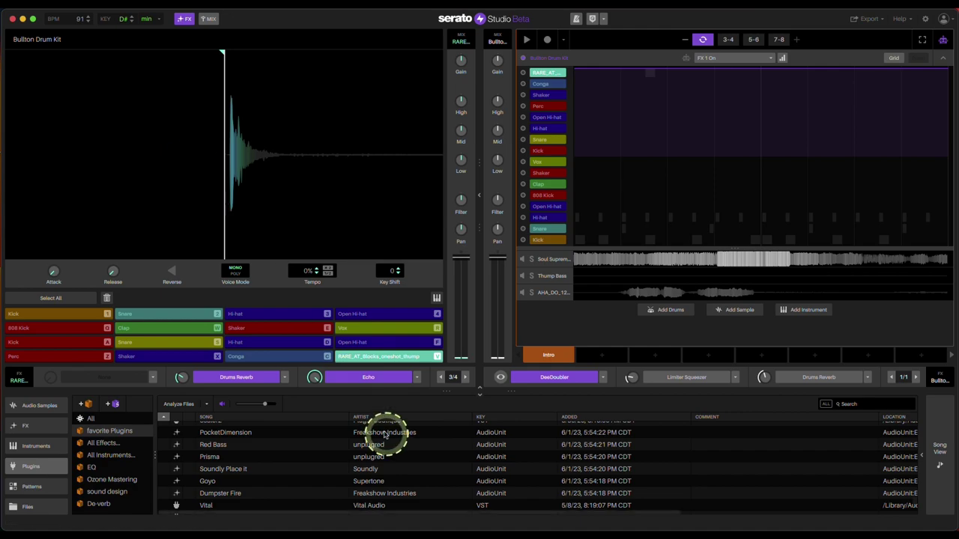
# Replace DeeDoubler with the Goyo voice separator in the drum kit's first effect slot and move its window to the centre of the deck.
pyautogui.scroll(-1, 383, 477)
pyautogui.click(385, 477)
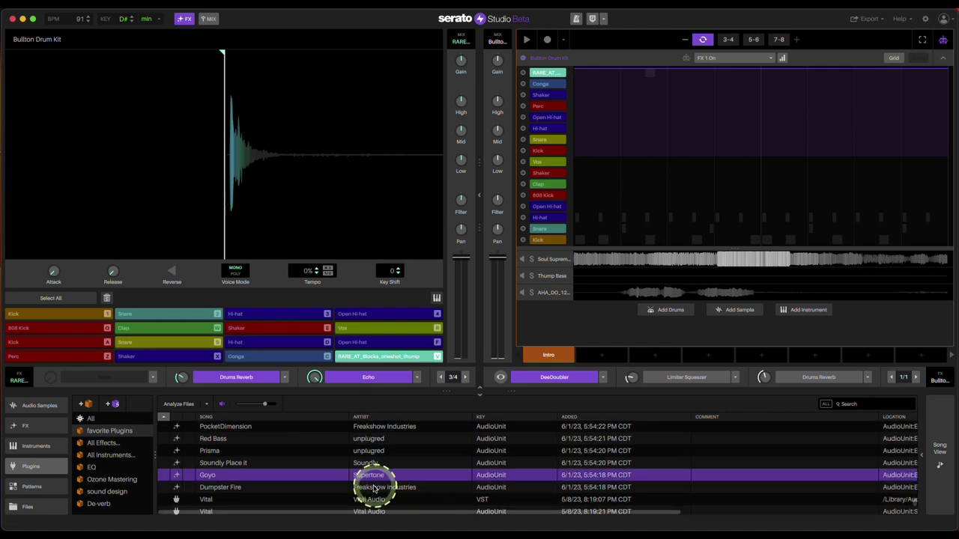
pyautogui.moveTo(557, 380); pyautogui.dragTo(554, 377)
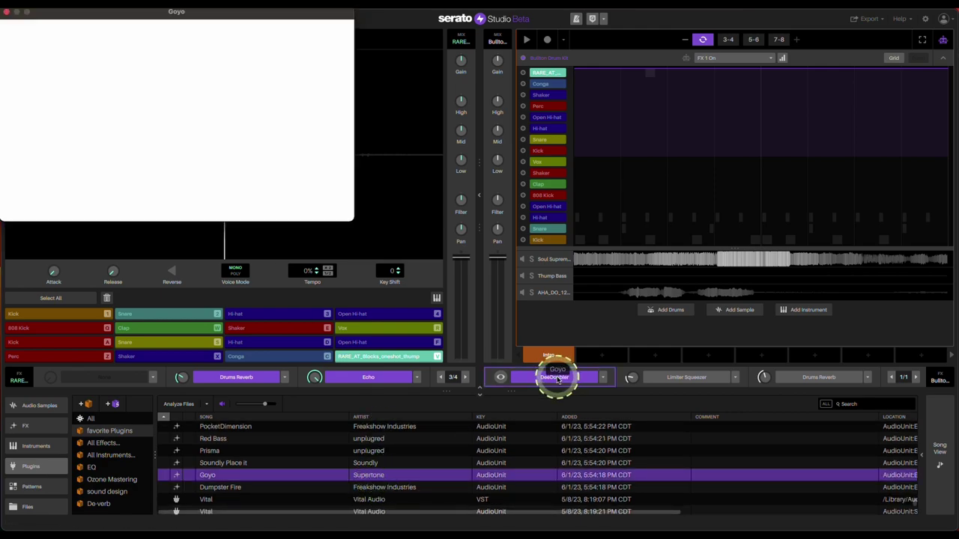
pyautogui.click(283, 40)
pyautogui.moveTo(275, 19); pyautogui.dragTo(358, 80)
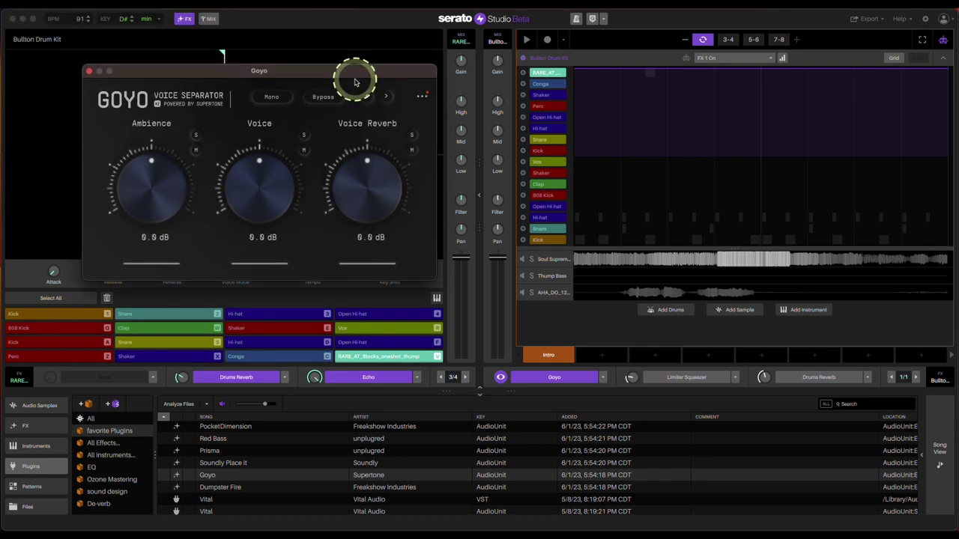
# Clear the first effect slot on the Soul Supreme sample track and collapse its sequencer.
pyautogui.click(602, 263)
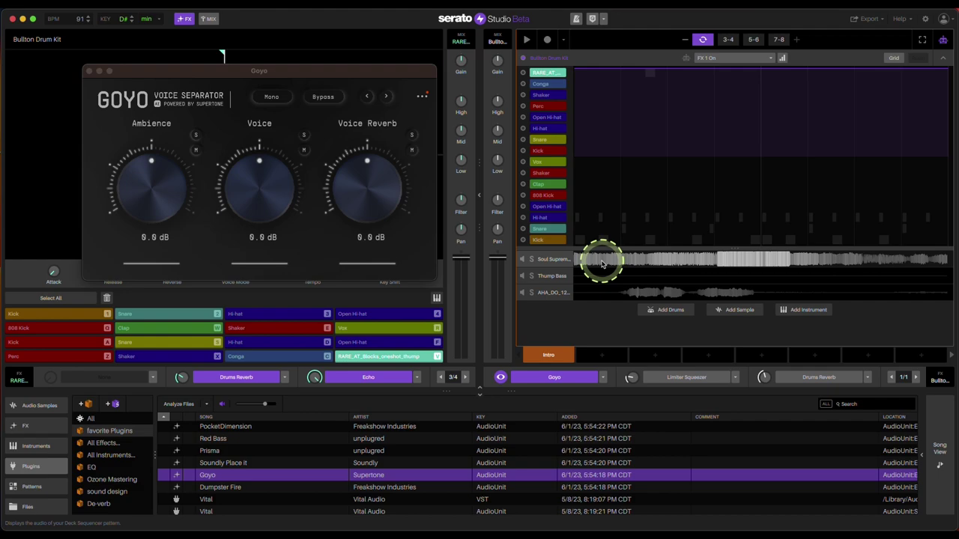
pyautogui.click(601, 262)
pyautogui.click(809, 380)
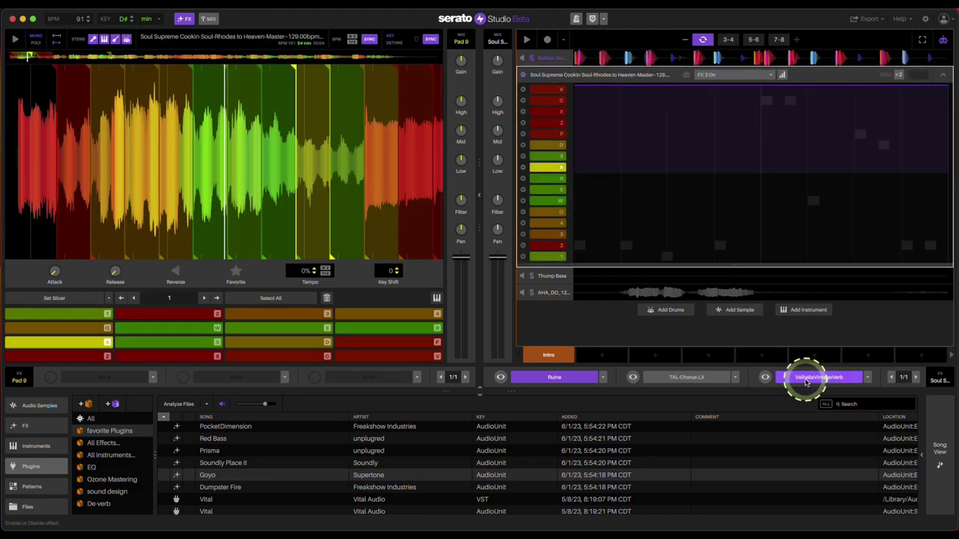
pyautogui.click(604, 379)
pyautogui.click(571, 397)
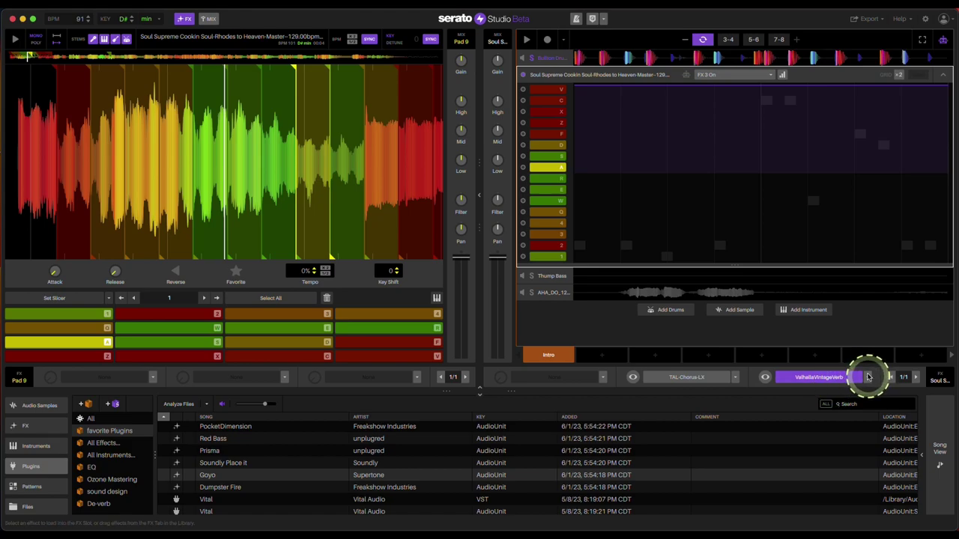
pyautogui.click(943, 74)
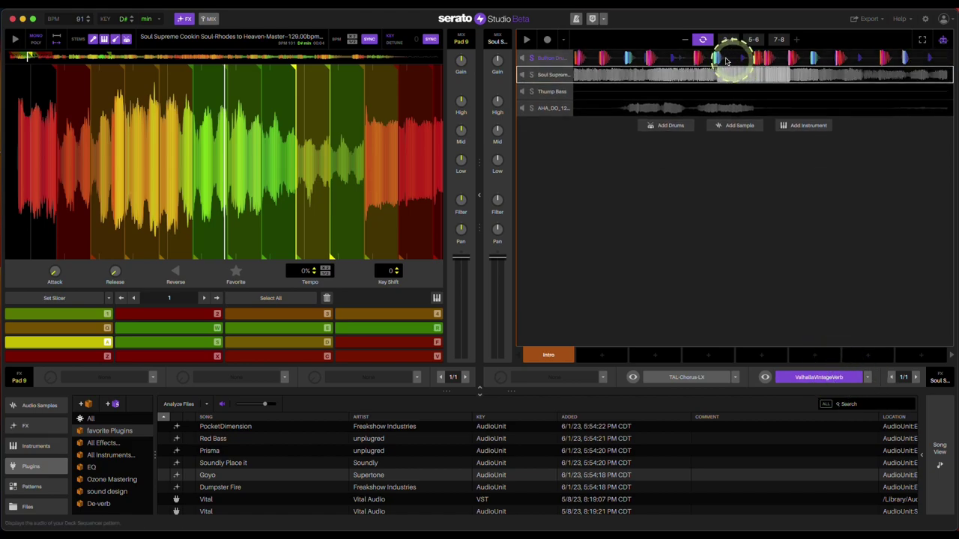
# Return to the Bullton Drum Kit, enable Drums Reverb at maximum depth, and play the beat through Goyo.
pyautogui.click(715, 57)
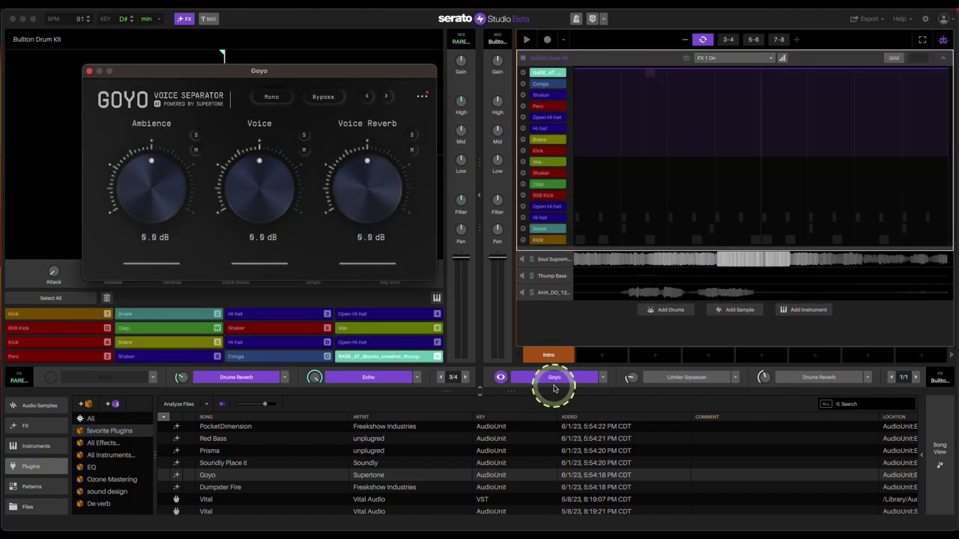
pyautogui.moveTo(820, 382); pyautogui.dragTo(763, 377)
pyautogui.click(772, 382)
pyautogui.press('space')
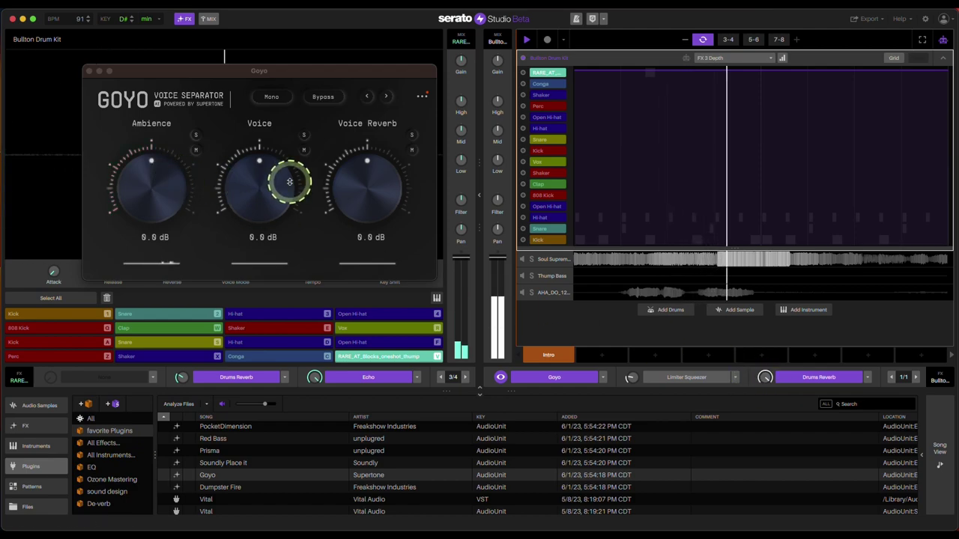
# Lower Goyo's Voice Reverb to -28.3 dB and Ambience to -inf while the beat plays, and disable Drums Reverb.
pyautogui.moveTo(361, 178)
pyautogui.mouseDown()
pyautogui.moveTo(364, 219)
pyautogui.moveTo(365, 120)
pyautogui.moveTo(363, 184)
pyautogui.mouseUp()
pyautogui.moveTo(173, 158); pyautogui.dragTo(594, 388)
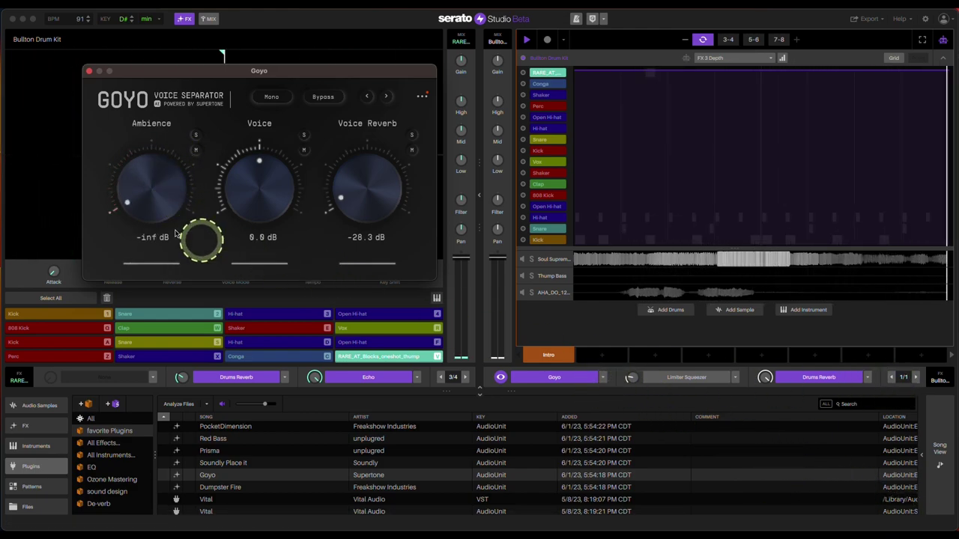
pyautogui.click(798, 379)
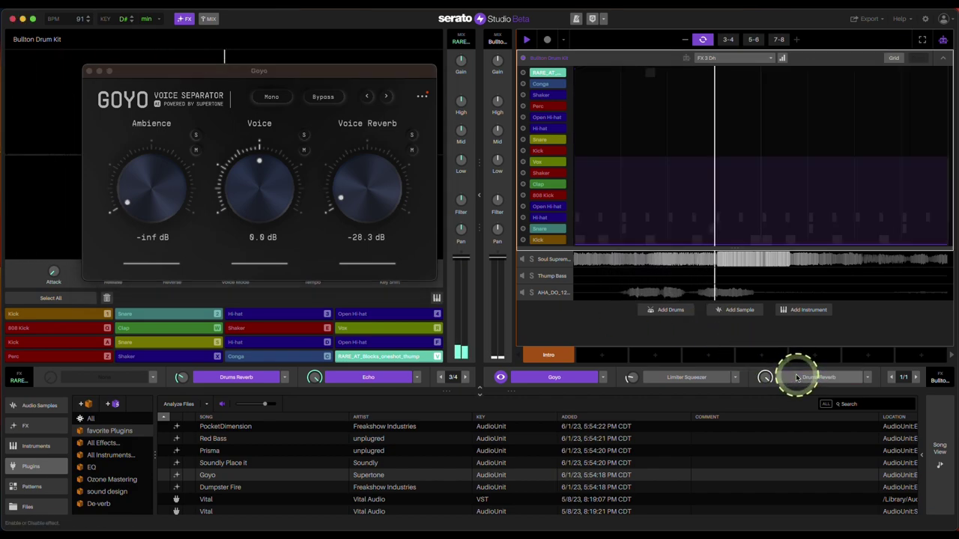
# Set Goyo's Ambience to 0.9 dB, Voice to -2.5 dB and Voice Reverb to -33.5 dB, and close its window.
pyautogui.moveTo(140, 187); pyautogui.dragTo(146, 150)
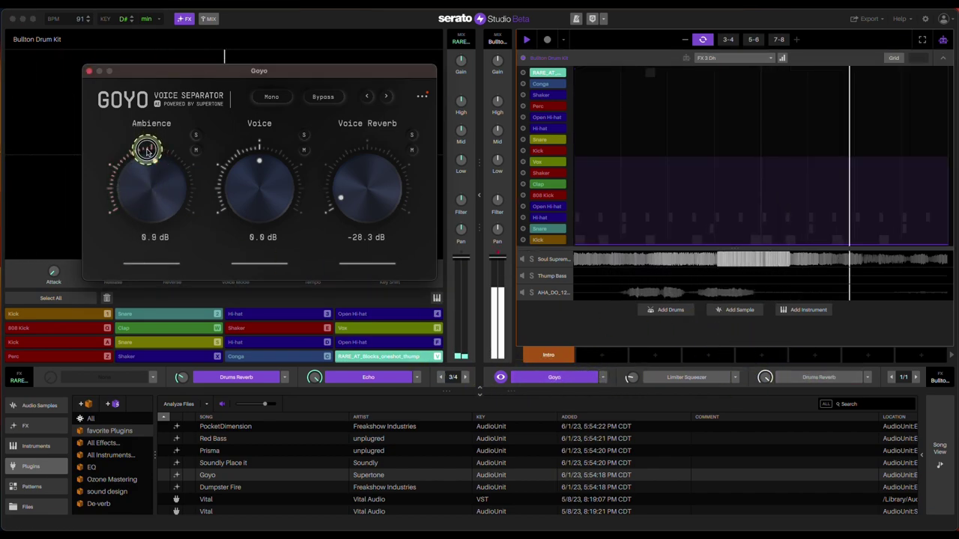
pyautogui.moveTo(204, 189); pyautogui.dragTo(269, 197)
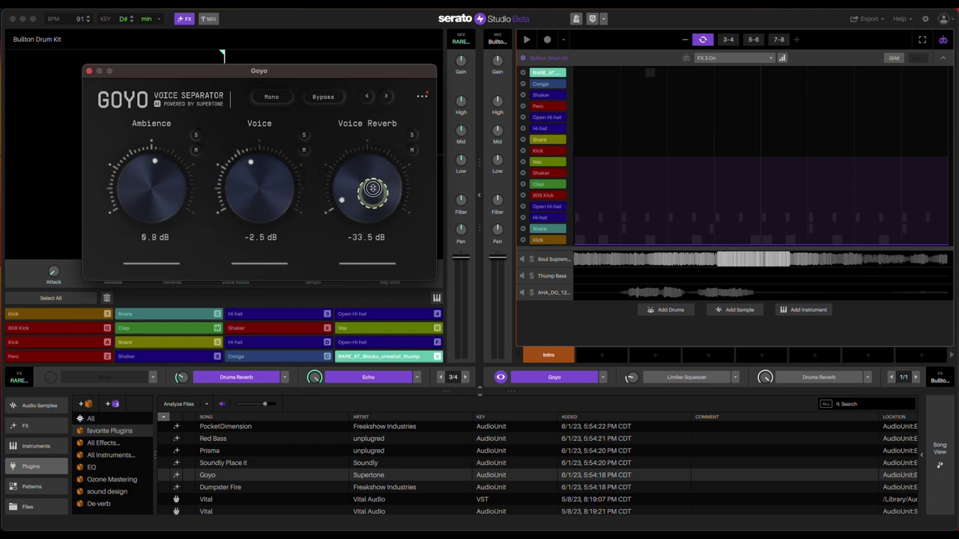
pyautogui.click(88, 71)
# Replace Goyo with Dumpster Fire in the drum kit's first effect slot, move its window over the deck's centre, and play the beat.
pyautogui.scroll(-1, 405, 450)
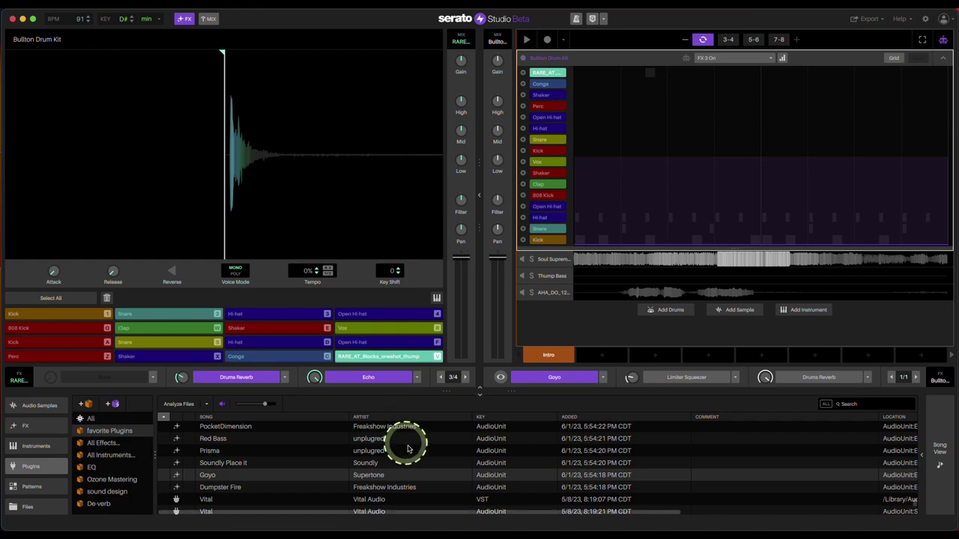
pyautogui.click(389, 486)
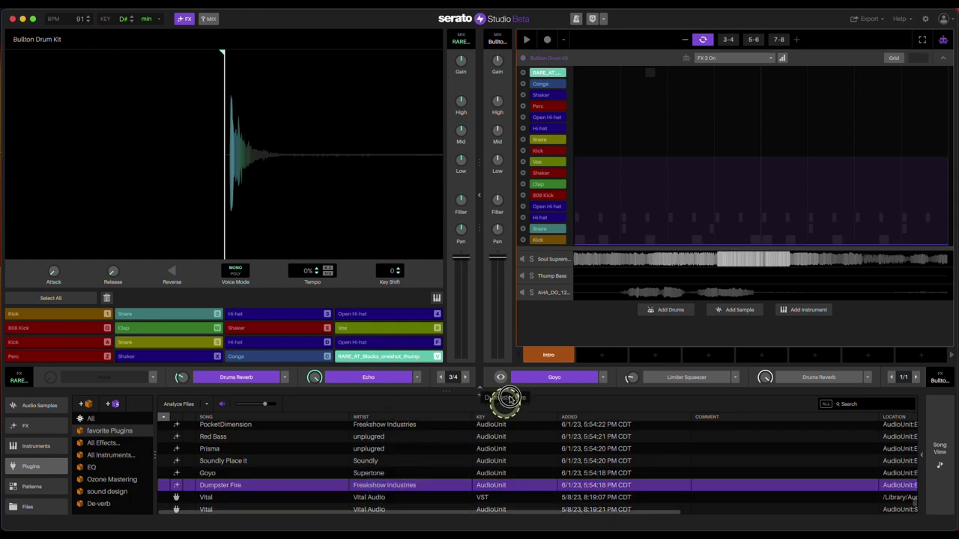
pyautogui.moveTo(530, 382); pyautogui.dragTo(529, 390)
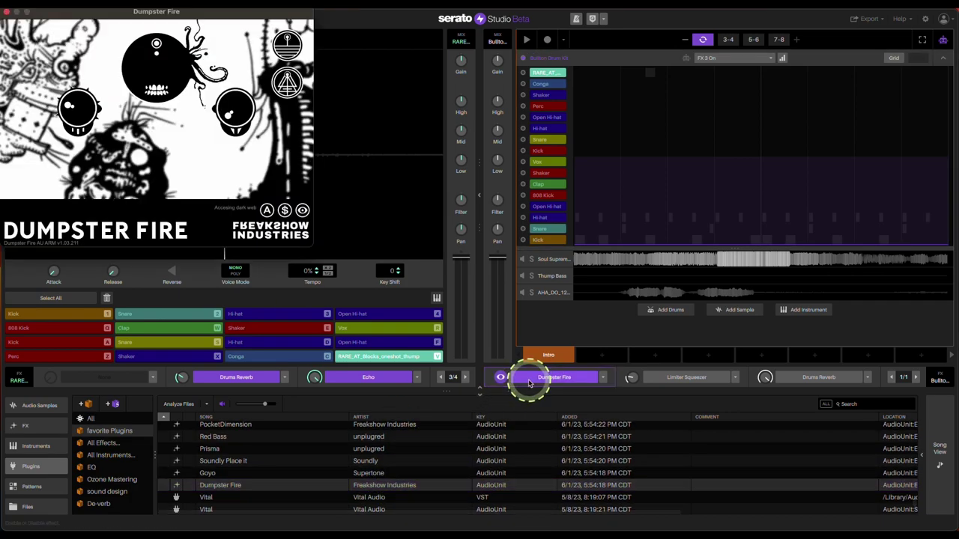
pyautogui.press('space')
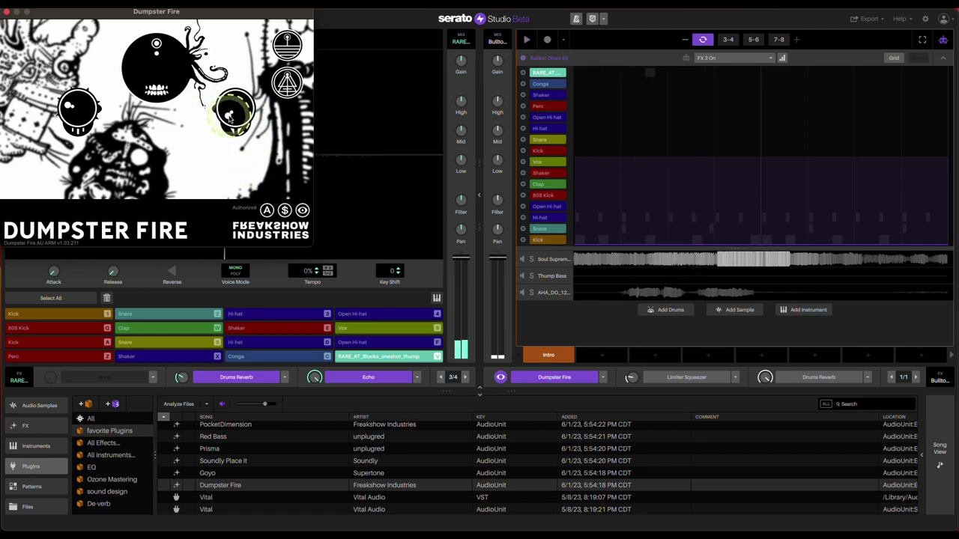
pyautogui.moveTo(236, 26); pyautogui.dragTo(309, 106)
pyautogui.press('space')
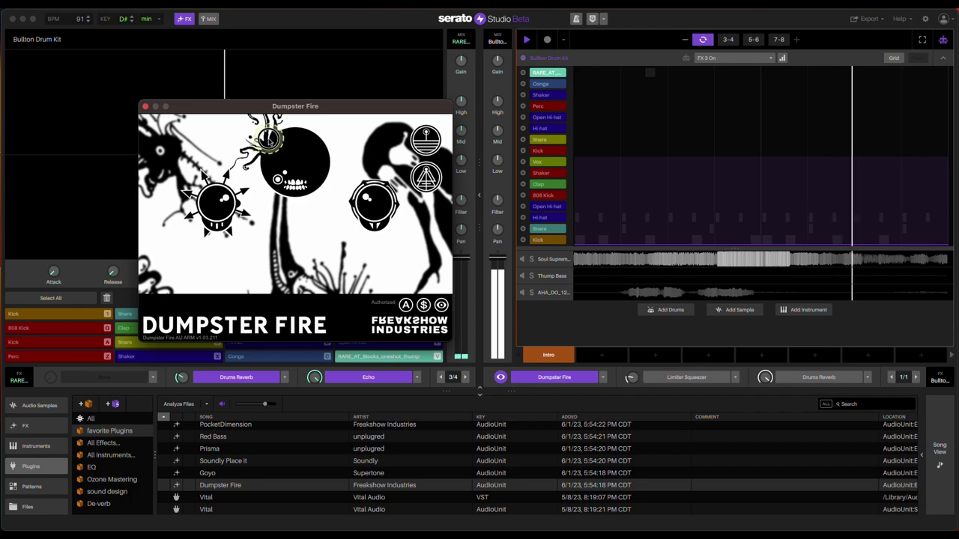
# Turn Dumpster Fire's two small round symbol dials while the beat plays, and close its window.
pyautogui.click(428, 144)
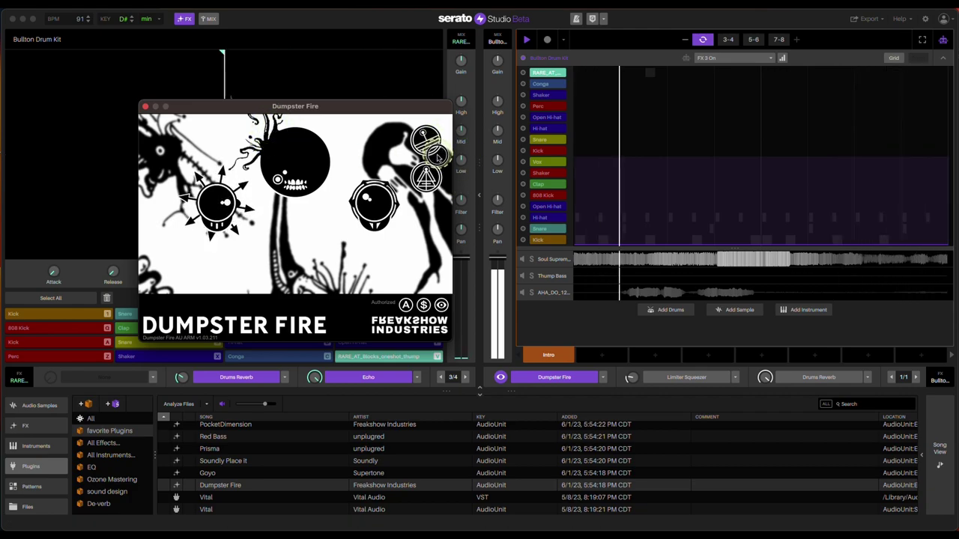
pyautogui.click(425, 178)
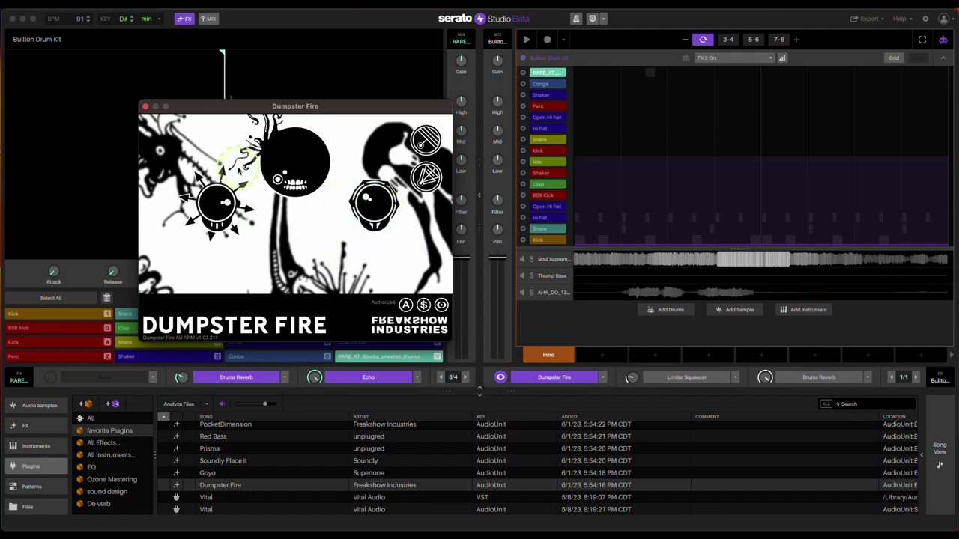
pyautogui.scroll(-2, 399, 468)
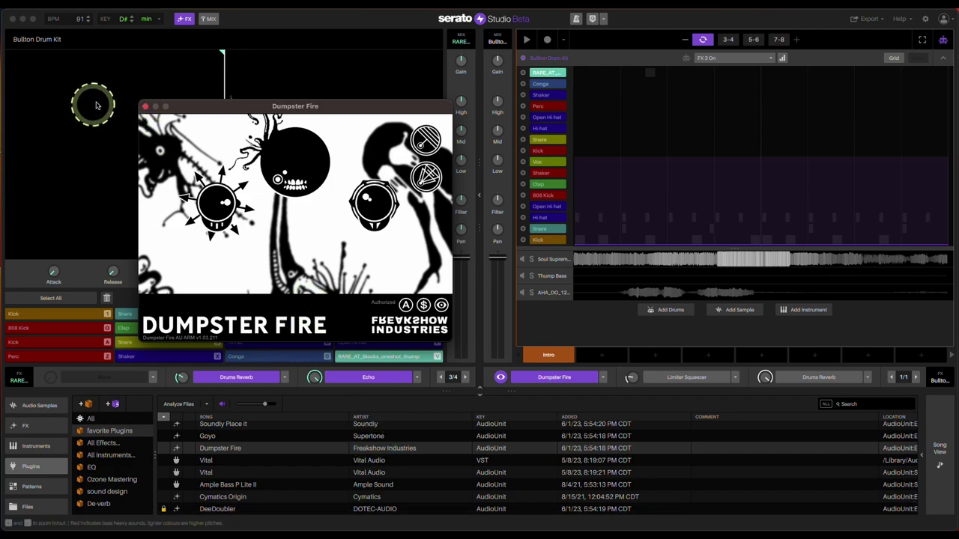
pyautogui.click(146, 106)
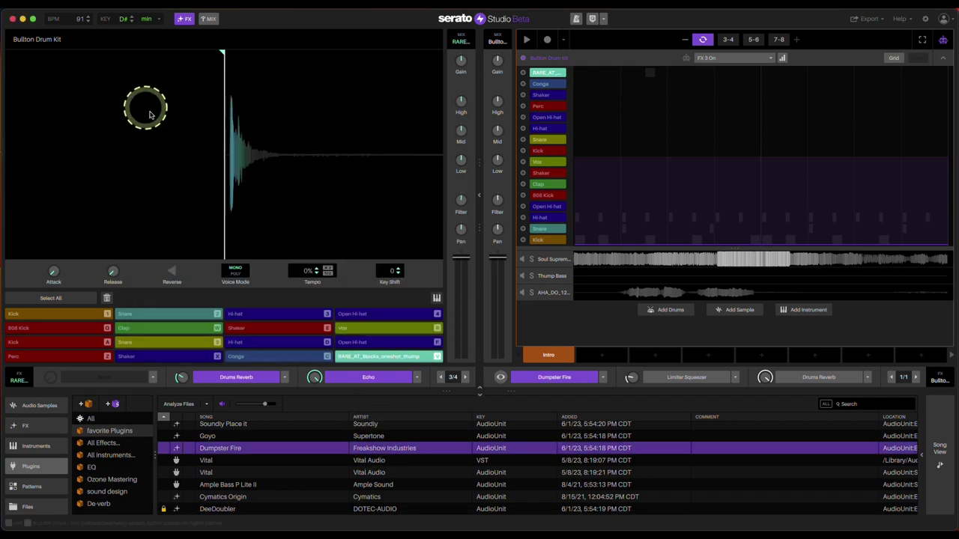
# Clear the drum kit's first effect slot and collapse its sequencer.
pyautogui.click(608, 383)
pyautogui.click(574, 397)
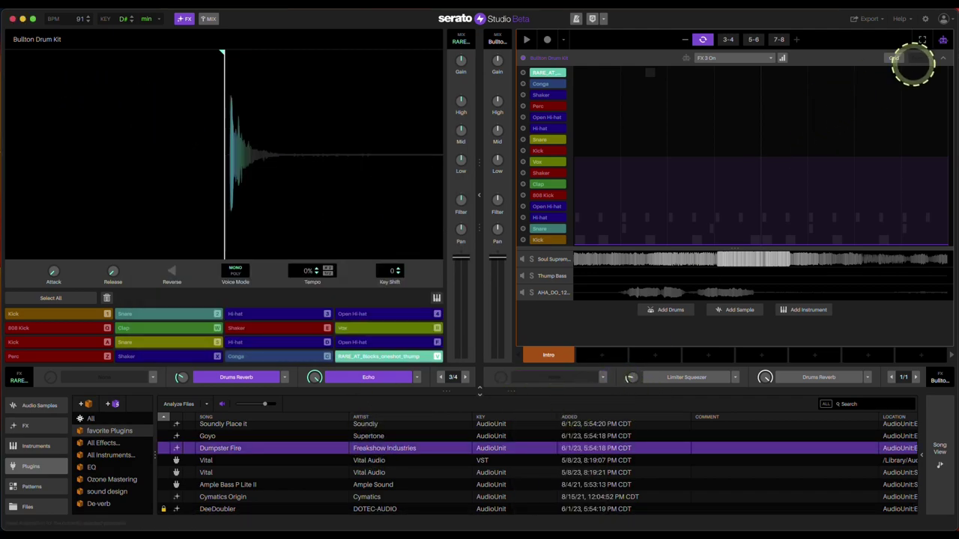
pyautogui.click(945, 62)
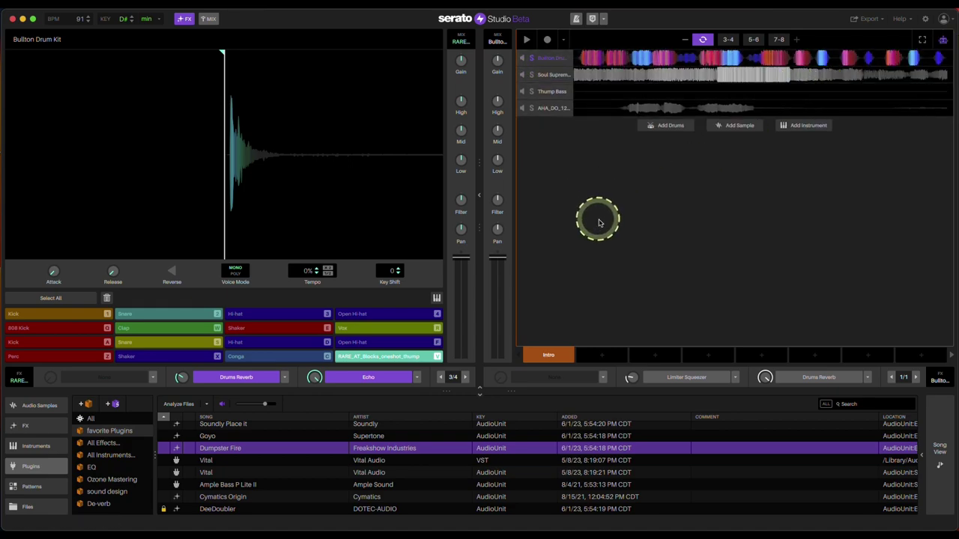
# Add the AudioUnit version of the Vital synth as a new instrument deck and move its window towards the centre.
pyautogui.click(257, 508)
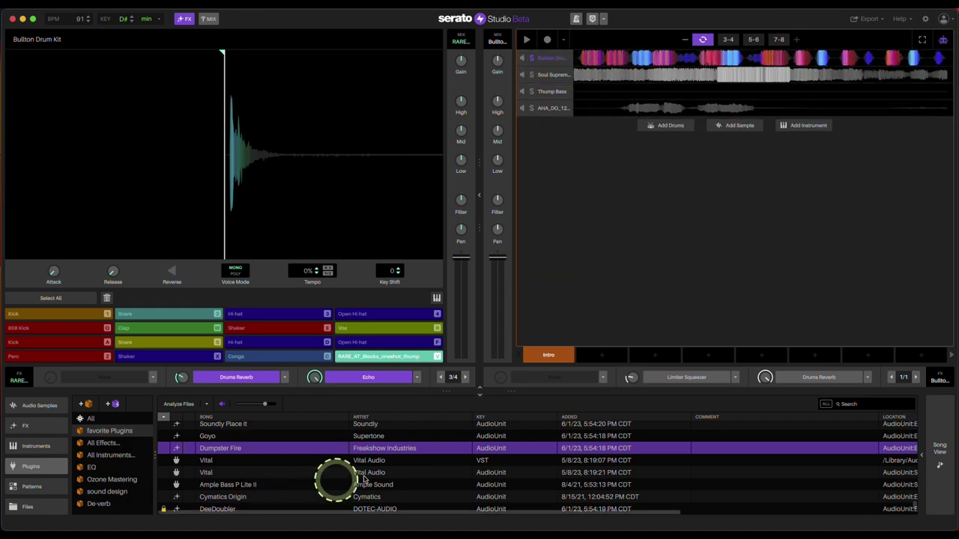
pyautogui.click(403, 474)
pyautogui.moveTo(412, 476); pyautogui.dragTo(610, 230)
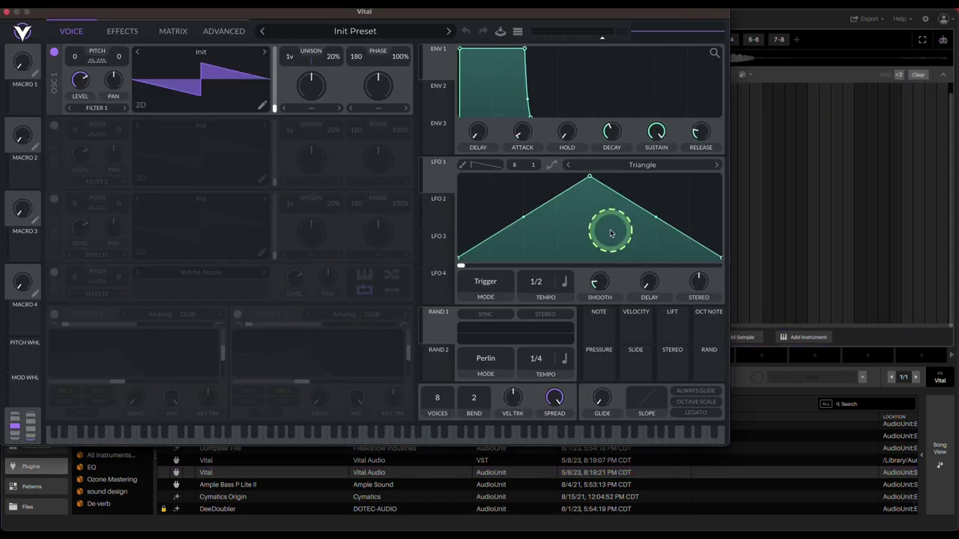
pyautogui.moveTo(435, 14); pyautogui.dragTo(531, 51)
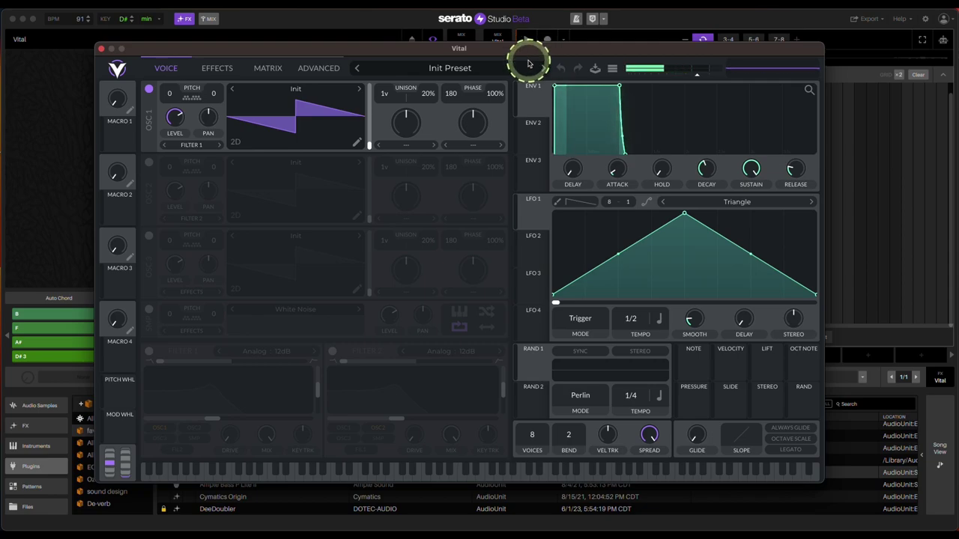
# Move the Vital window down to uncover the deck list and turn off the Bullton Drum Kit's solo.
pyautogui.moveTo(512, 48); pyautogui.dragTo(473, 194)
pyautogui.scroll(3, 577, 64)
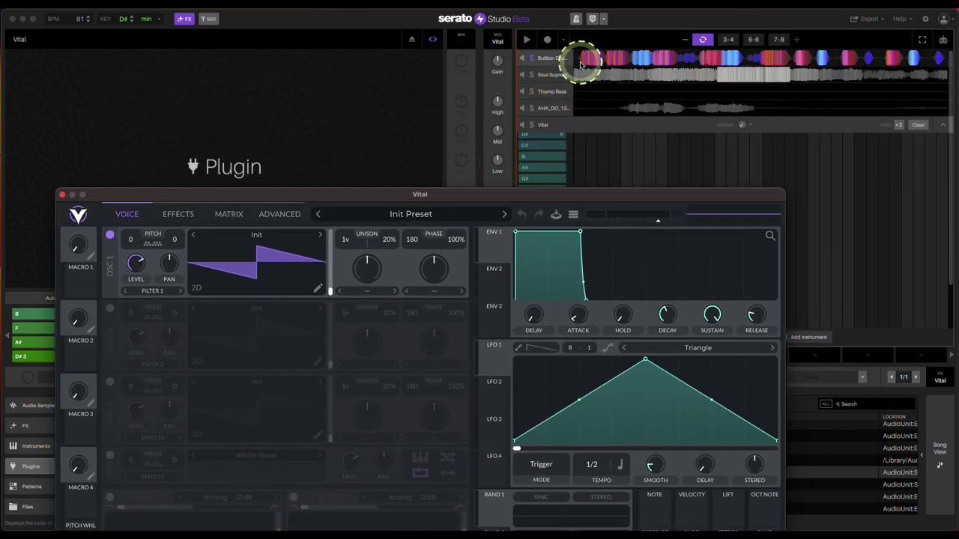
pyautogui.click(529, 55)
pyautogui.click(534, 77)
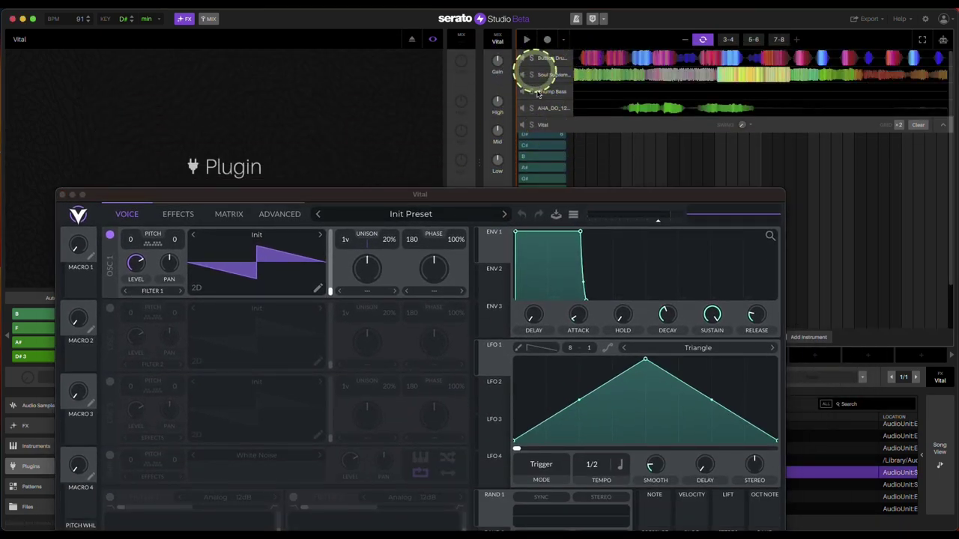
# Move the Vital window back up, load the Reese - Frog preset, and display its effects.
pyautogui.moveTo(480, 194); pyautogui.dragTo(519, 64)
pyautogui.click(494, 140)
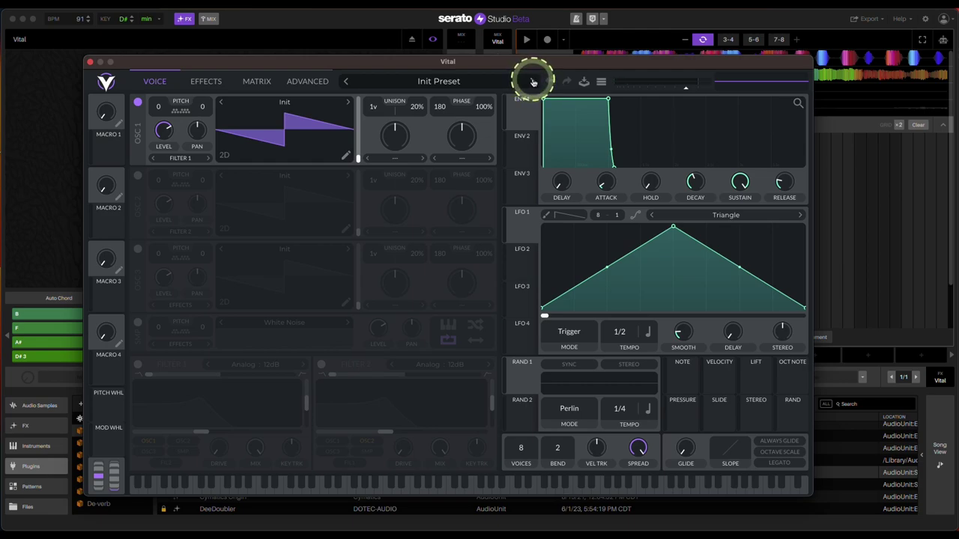
pyautogui.click(533, 81)
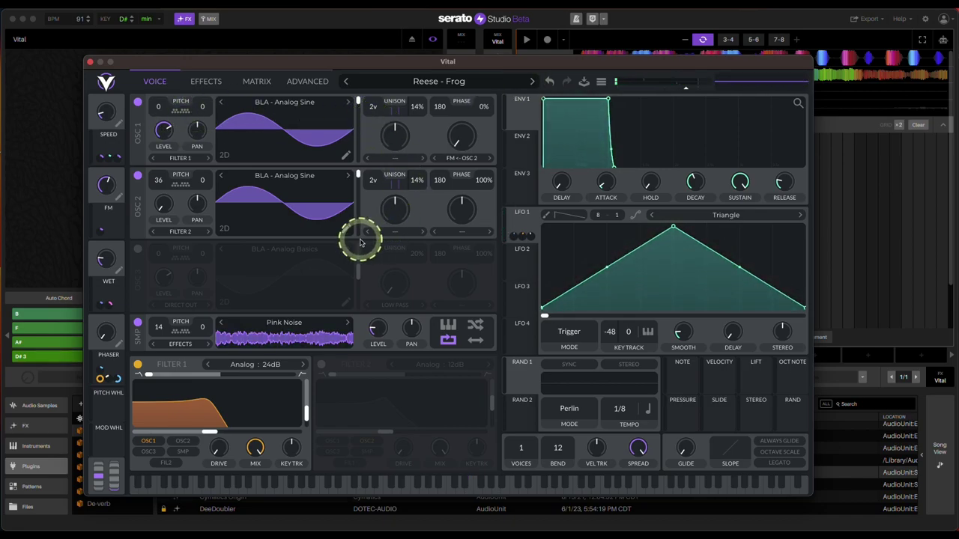
pyautogui.click(204, 81)
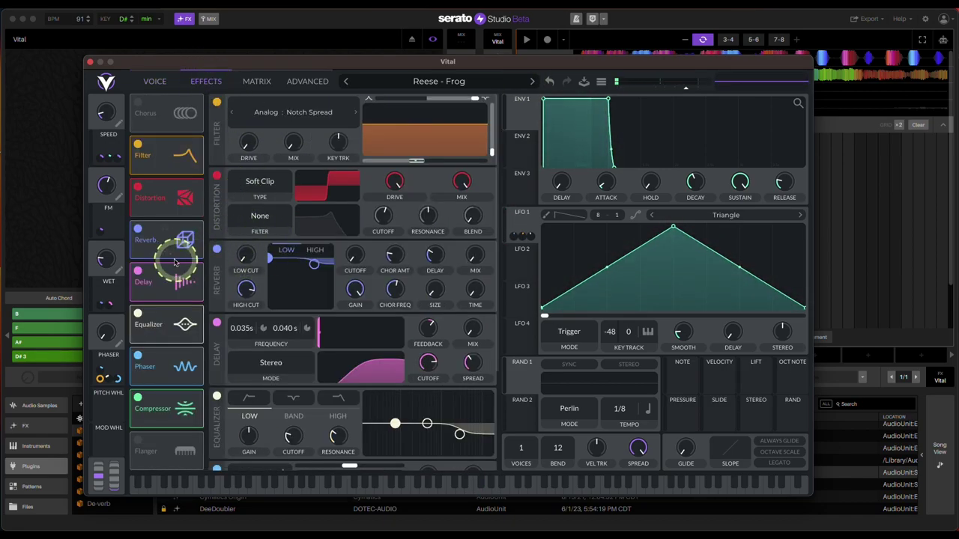
# Close the Vital window and delete its deck from the beat.
pyautogui.click(89, 62)
pyautogui.click(629, 126)
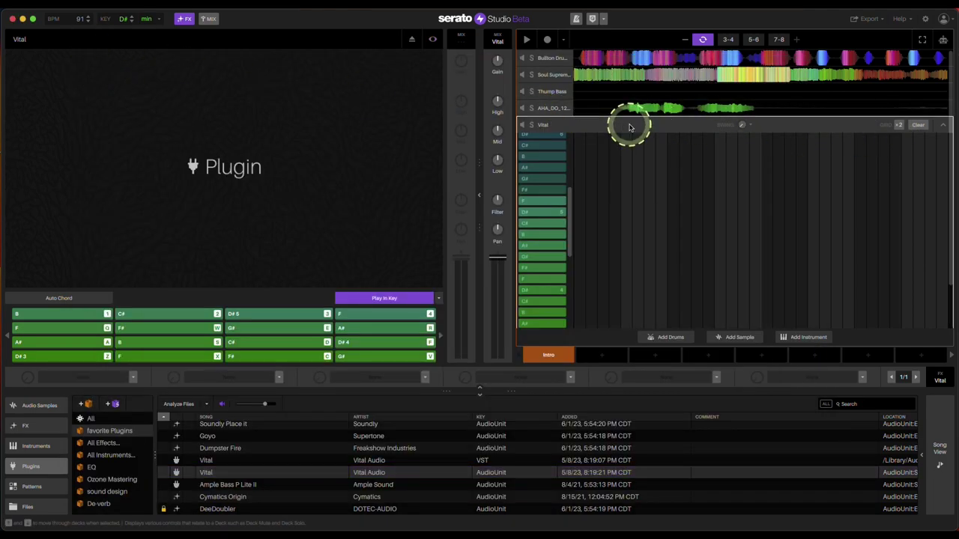
pyautogui.press('Delete')
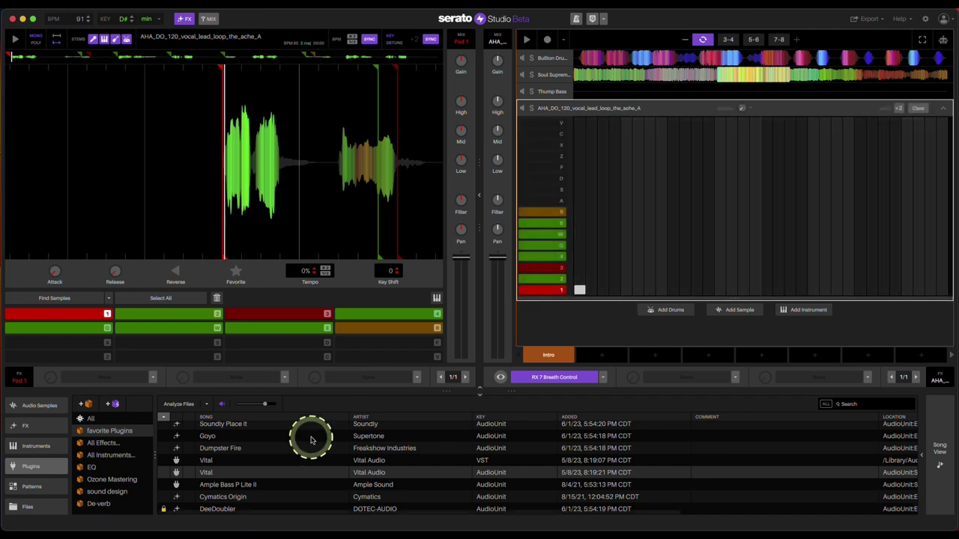
# Load Ample Bass P Lite II onto the AHA_DO_120 vocal loop's deck, reposition its window for a look, and close it.
pyautogui.click(388, 486)
pyautogui.moveTo(387, 486); pyautogui.dragTo(642, 221)
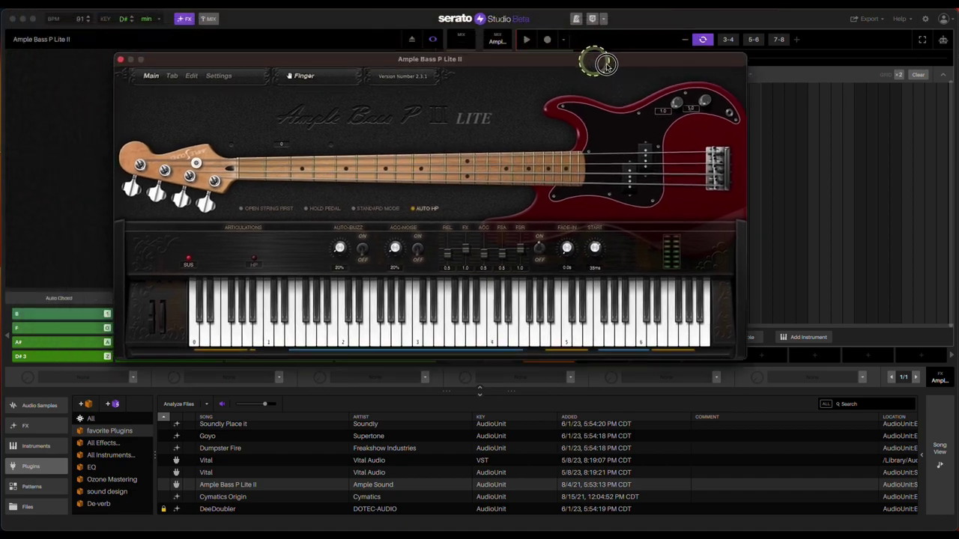
pyautogui.moveTo(607, 63); pyautogui.dragTo(658, 80)
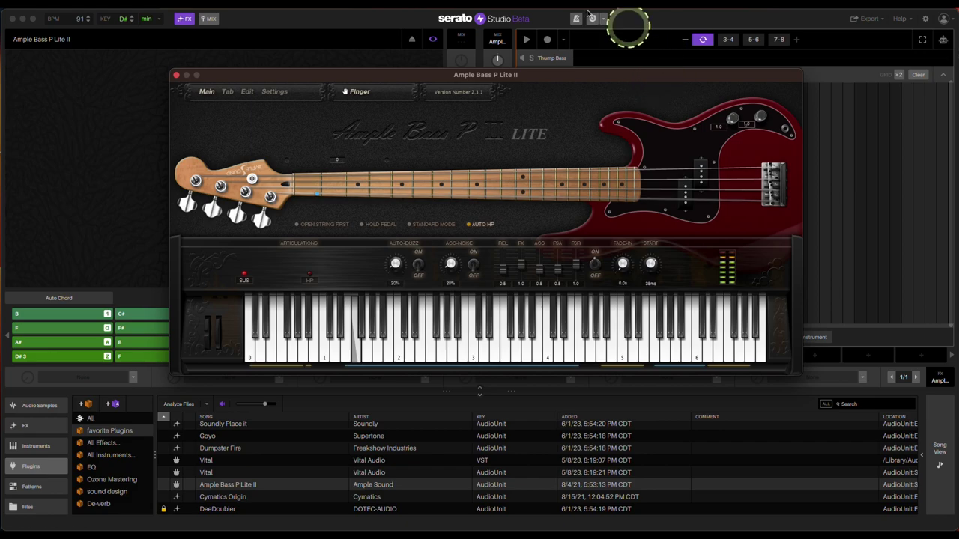
pyautogui.click(176, 77)
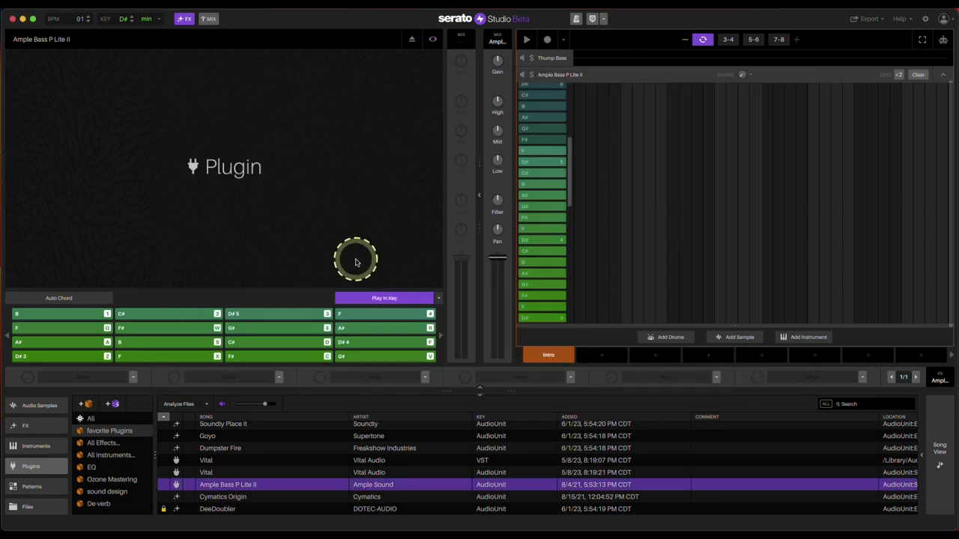
# Browse the favorite plugins, open the EQ crate, and expand the Soul Supreme sample's sequencer.
pyautogui.scroll(5, 452, 476)
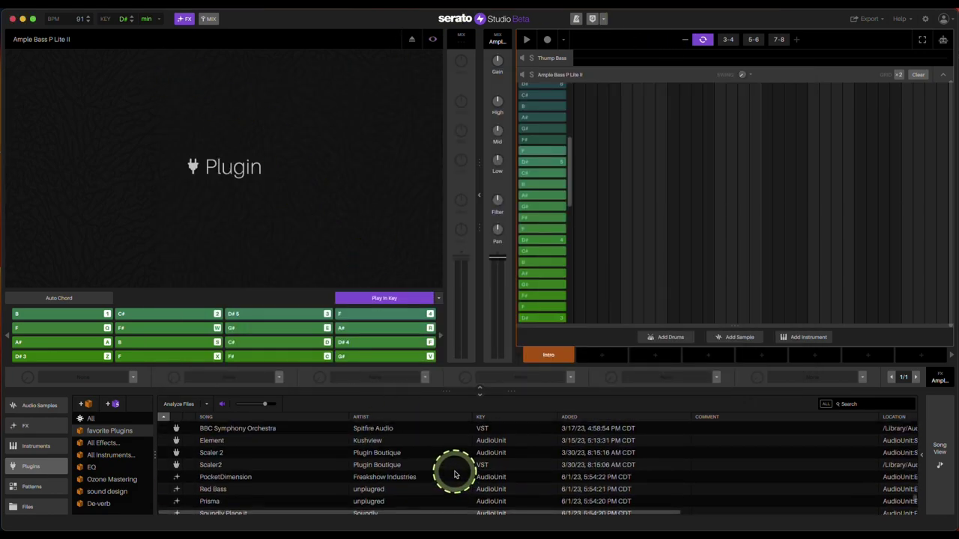
pyautogui.scroll(-5, 454, 474)
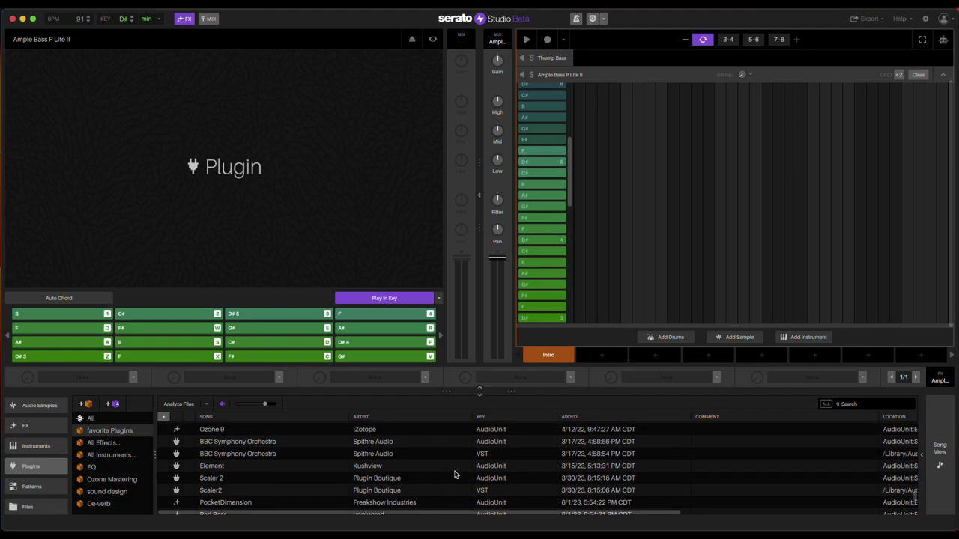
pyautogui.click(117, 467)
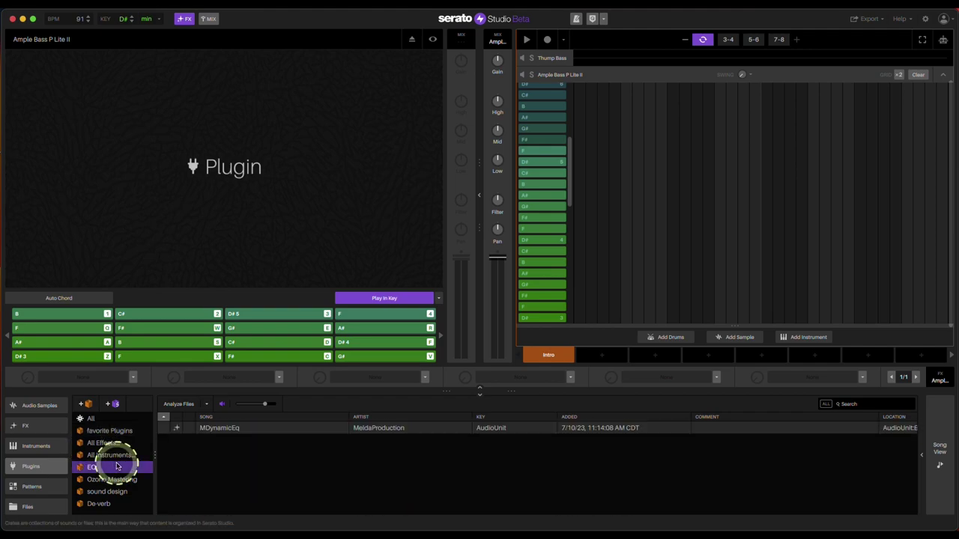
pyautogui.click(943, 75)
pyautogui.click(608, 78)
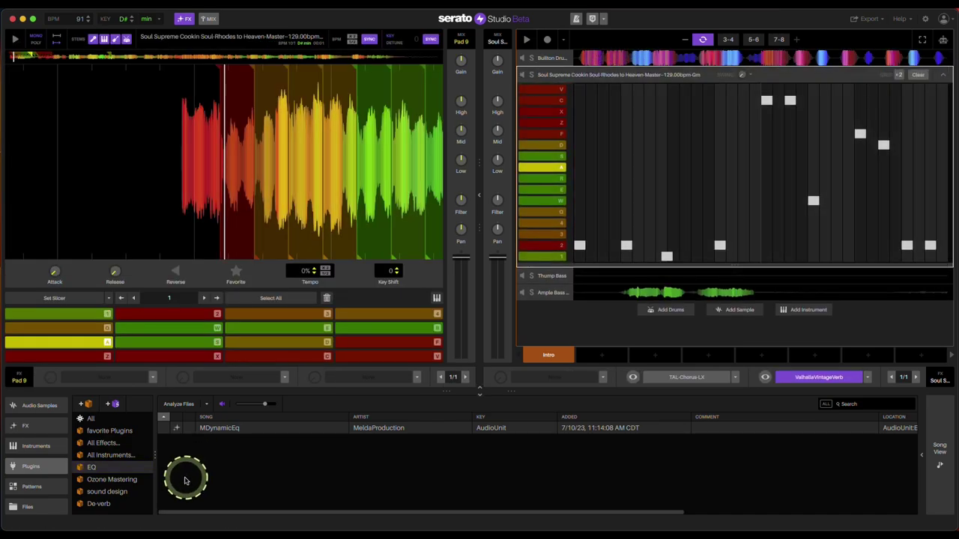
# Replace ValhallaVintageVerb with MDynamicEq in the Soul Supreme sample's third effect slot and move its window to the centre.
pyautogui.click(374, 427)
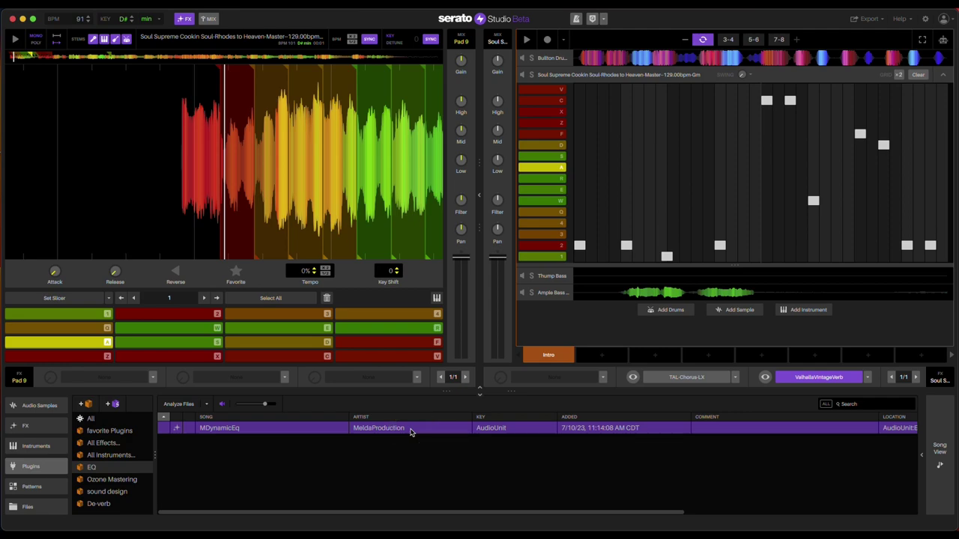
pyautogui.moveTo(410, 431); pyautogui.dragTo(803, 387)
pyautogui.moveTo(315, 14); pyautogui.dragTo(411, 116)
# Solo the Soul Supreme sample and play the beat to view its spectrum in MDynamicEq.
pyautogui.click(535, 102)
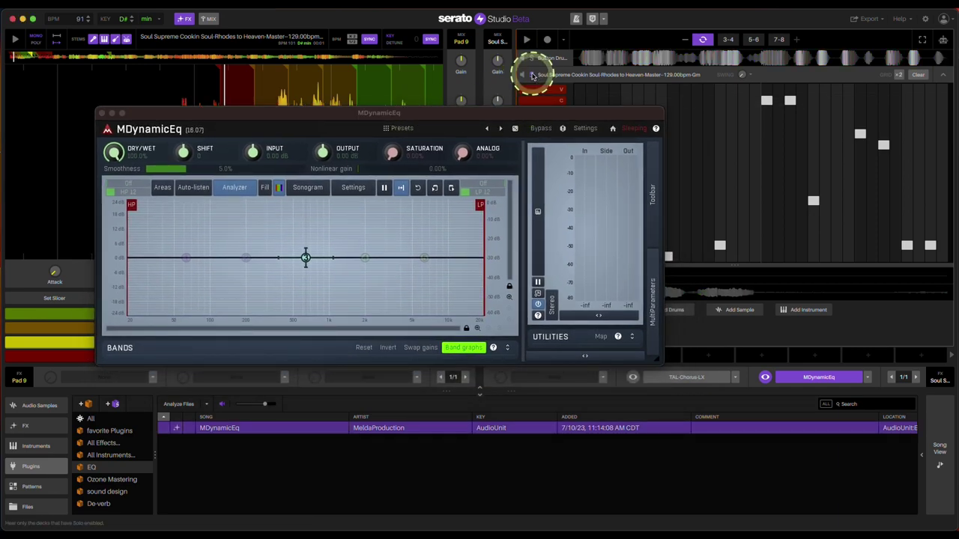
pyautogui.click(527, 40)
pyautogui.click(281, 231)
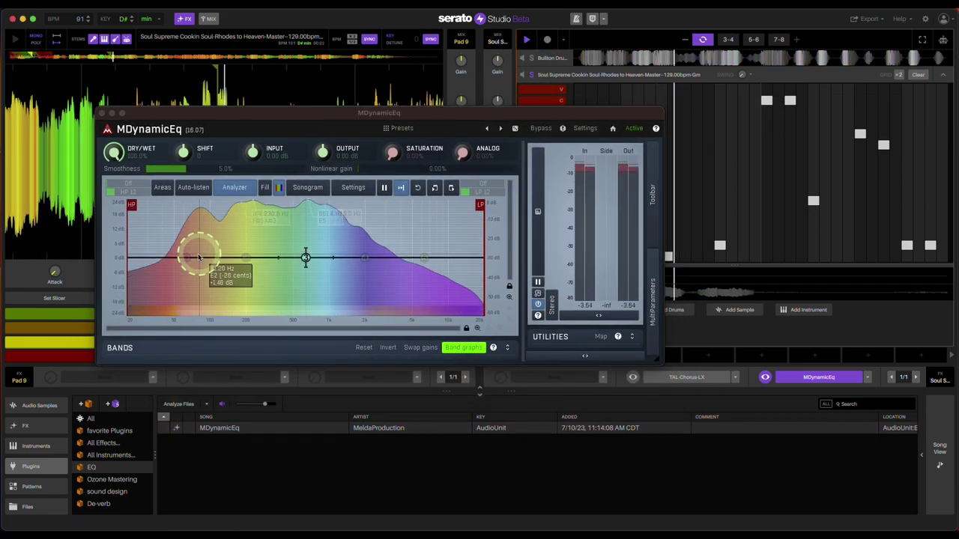
# Activate MDynamicEq's first band at about 82 Hz near 0 dB, and open its band settings for a look before closing them.
pyautogui.moveTo(186, 257); pyautogui.dragTo(201, 280)
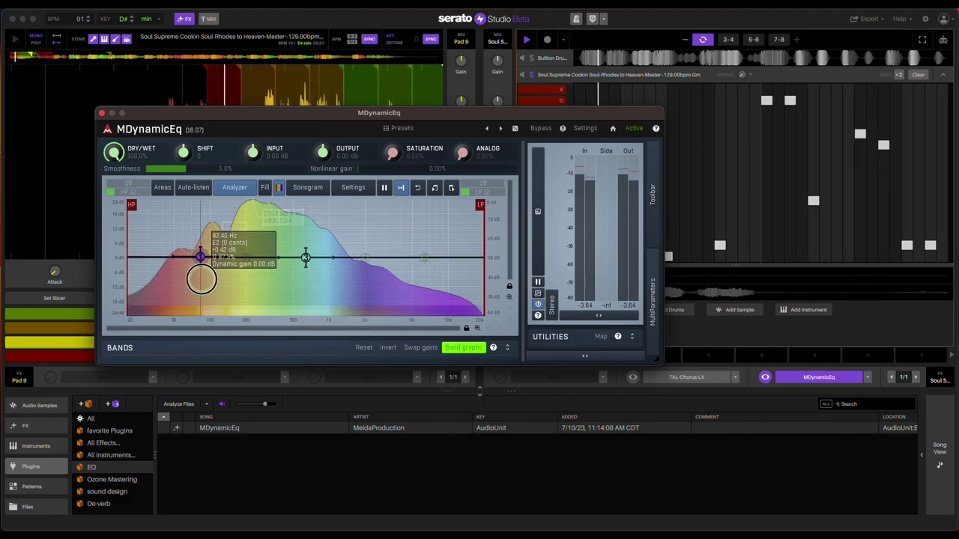
pyautogui.rightClick(200, 258)
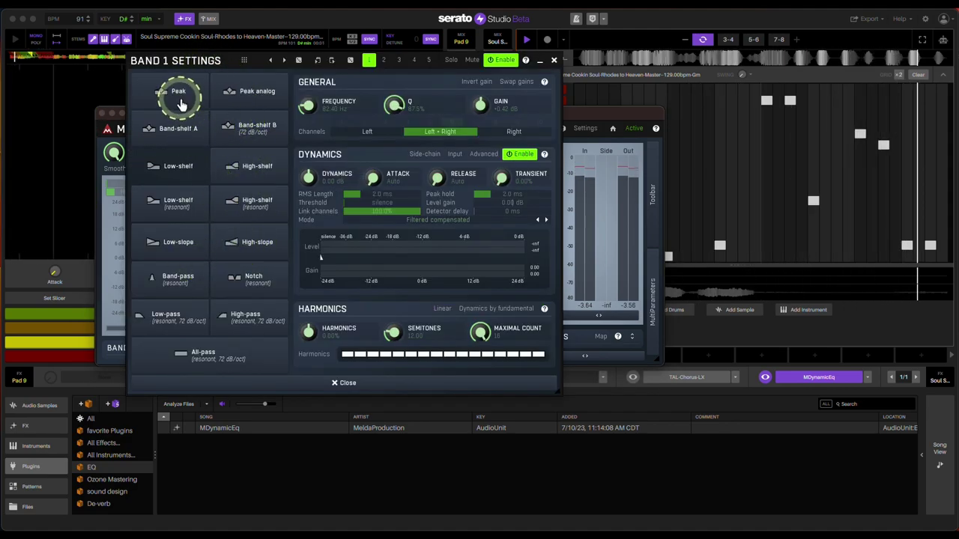
pyautogui.click(552, 62)
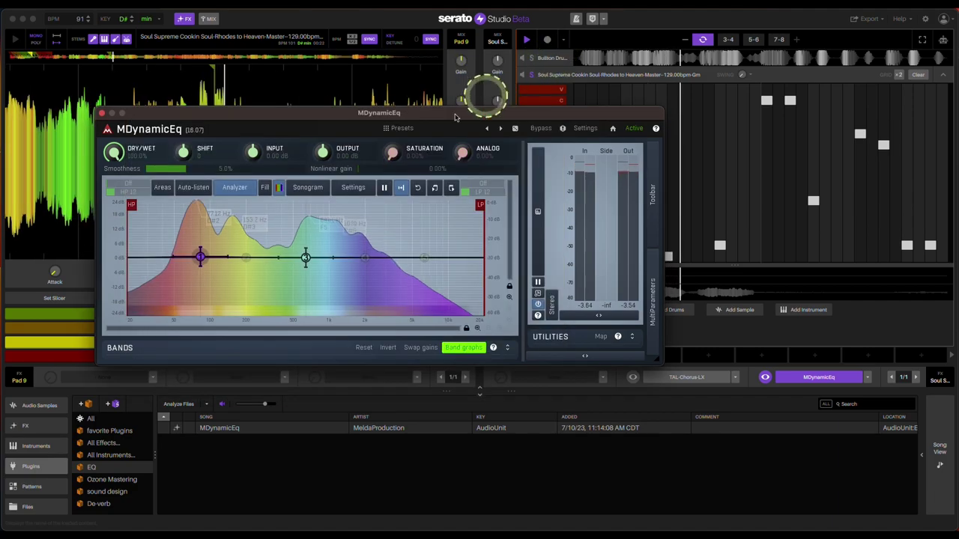
# Audition low-frequency boosts with MDynamicEq's first band, return it to about 0 dB near C2, and close the plugin window.
pyautogui.moveTo(200, 262); pyautogui.dragTo(337, 271)
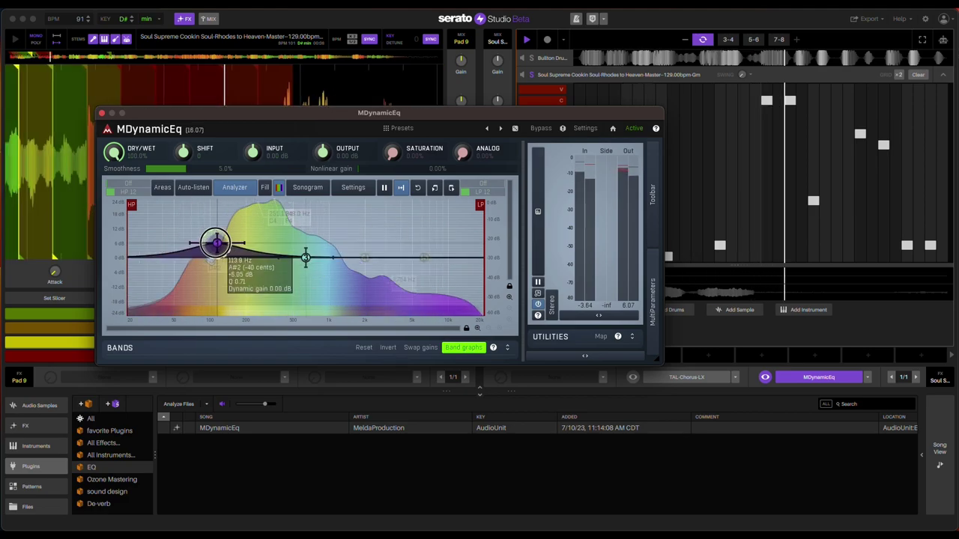
pyautogui.moveTo(208, 230)
pyautogui.mouseDown()
pyautogui.moveTo(229, 252)
pyautogui.moveTo(224, 229)
pyautogui.moveTo(204, 234)
pyautogui.mouseUp()
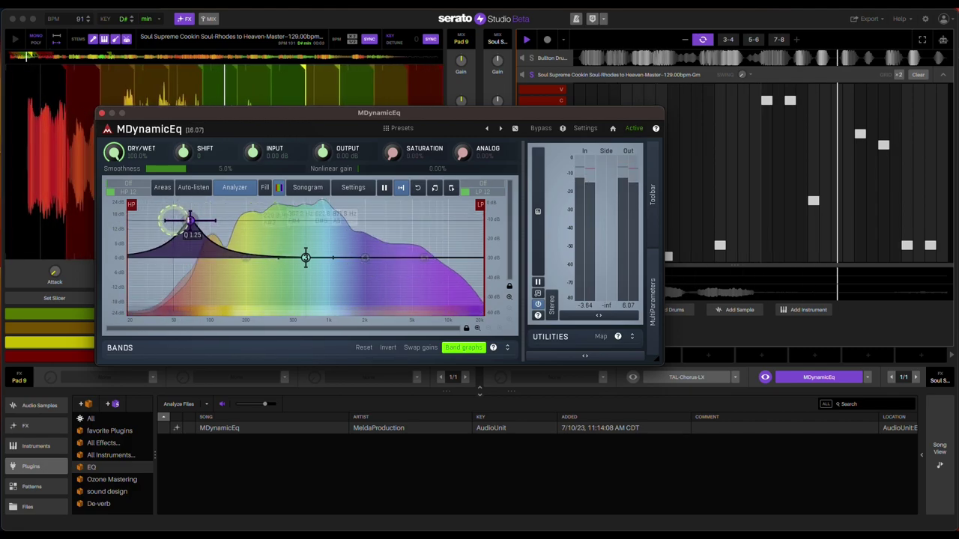
pyautogui.moveTo(174, 219); pyautogui.dragTo(189, 257)
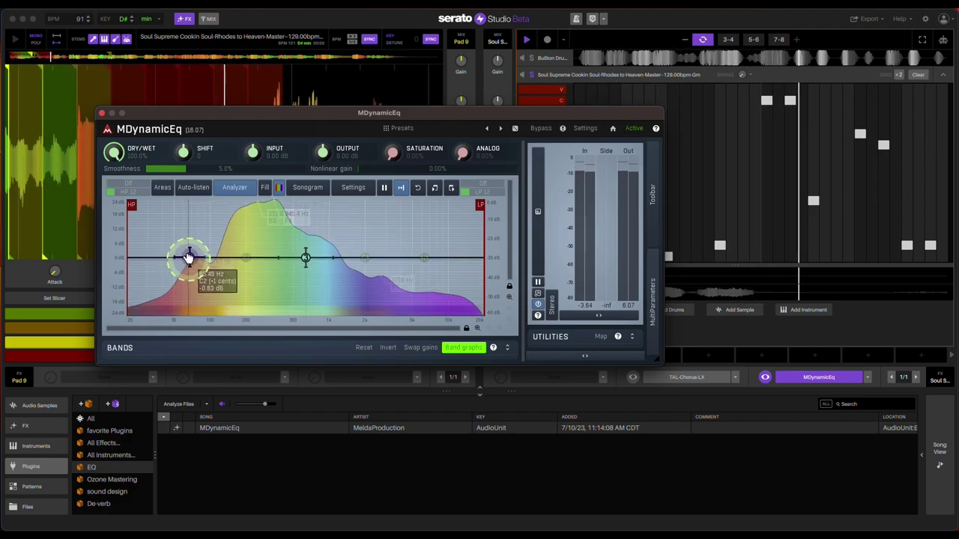
pyautogui.click(104, 113)
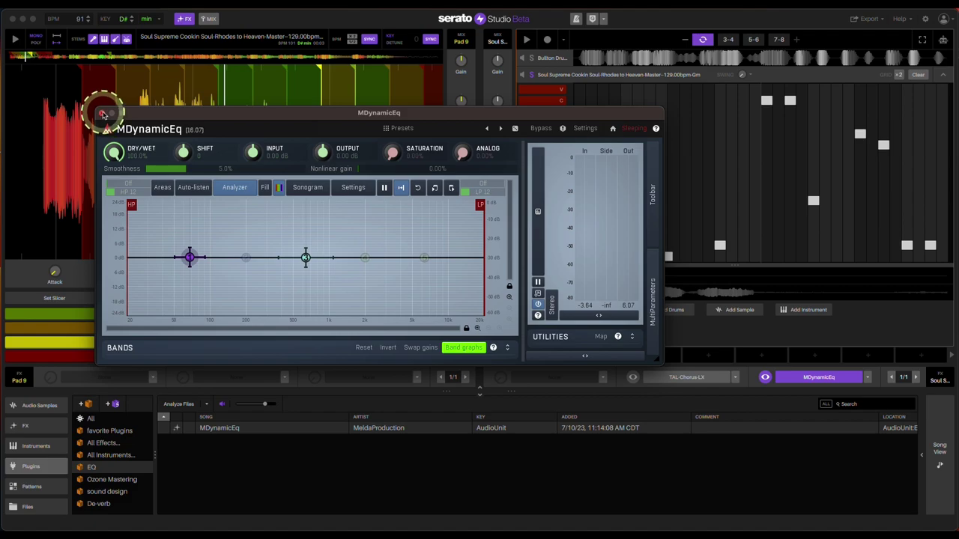
pyautogui.click(104, 114)
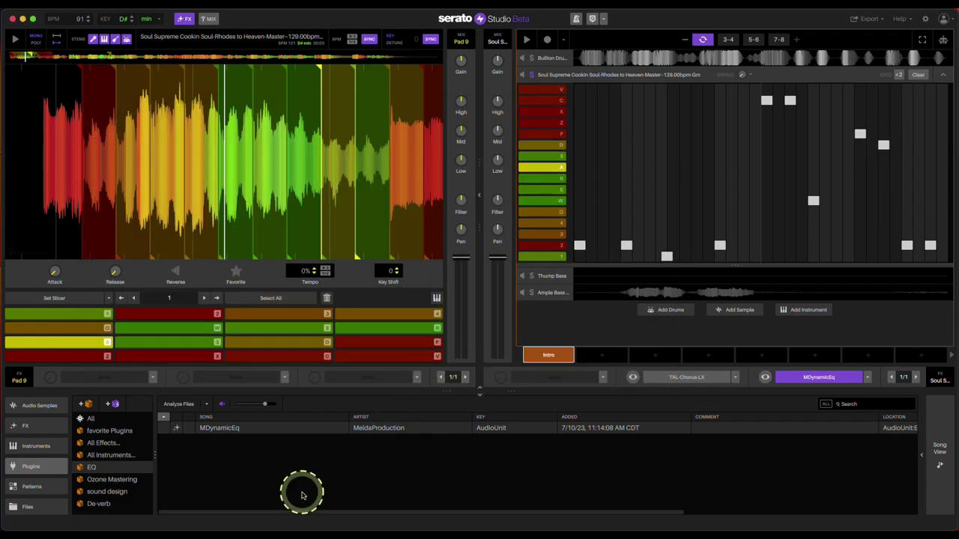
# Browse the sound design, De-verb and All Effects plugin crates, ending on the favorite Plugins crate.
pyautogui.scroll(-1, 112, 487)
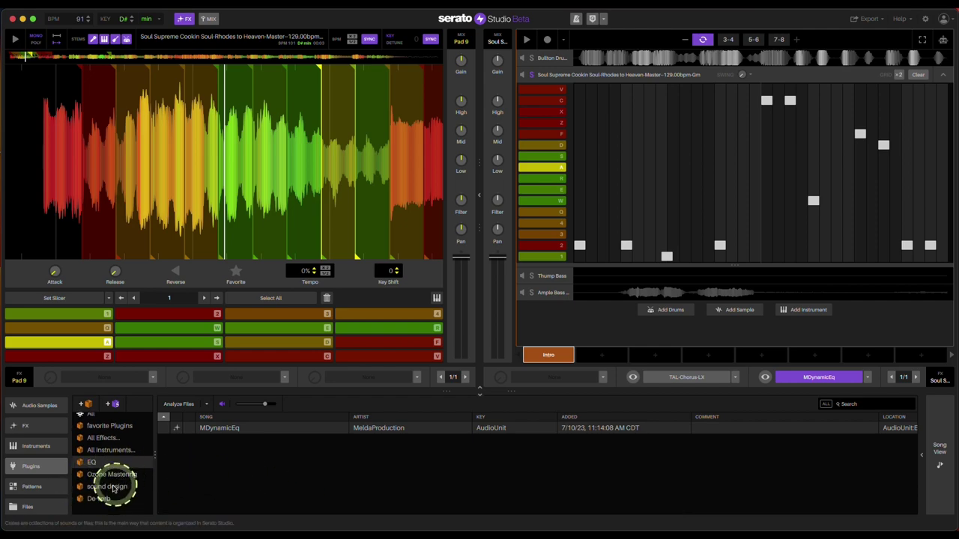
pyautogui.click(113, 489)
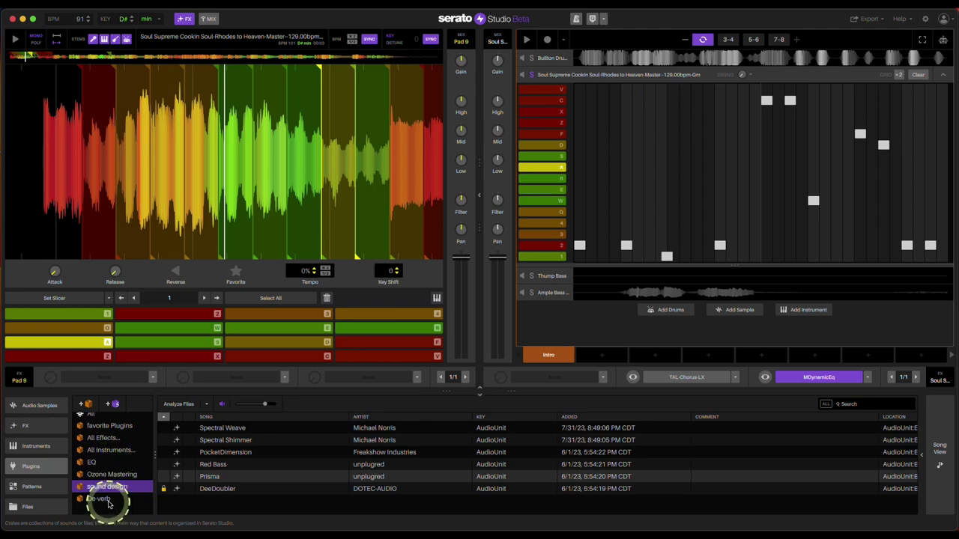
pyautogui.click(105, 499)
pyautogui.scroll(1, 112, 472)
pyautogui.click(110, 443)
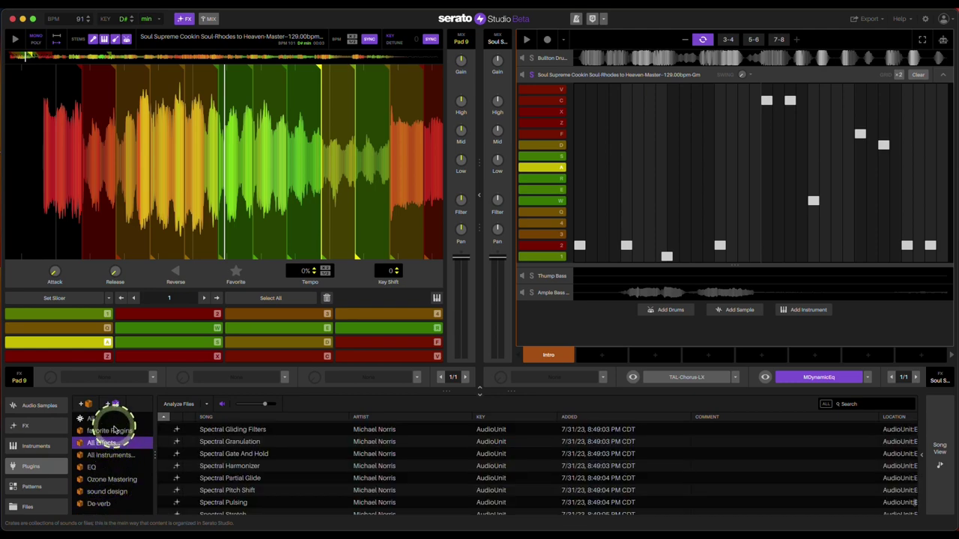
pyautogui.click(108, 430)
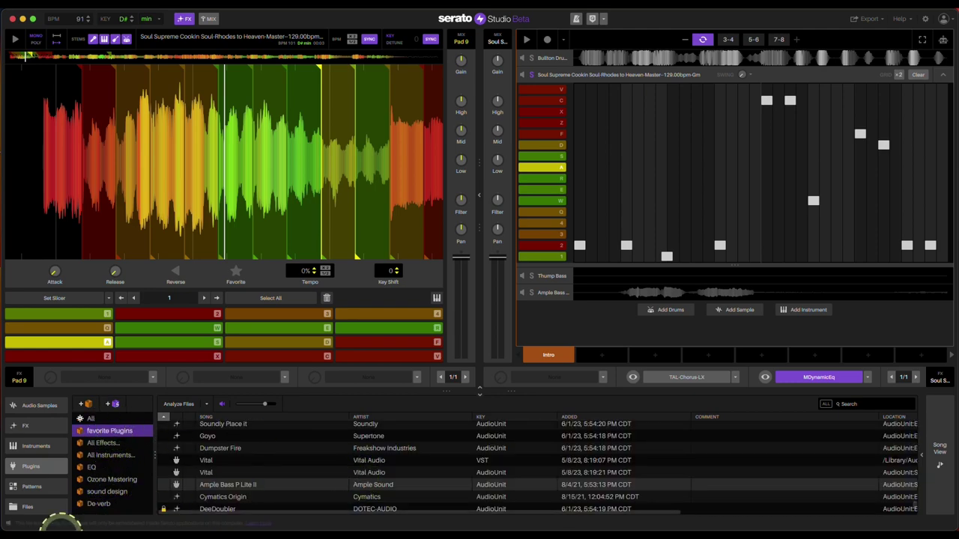